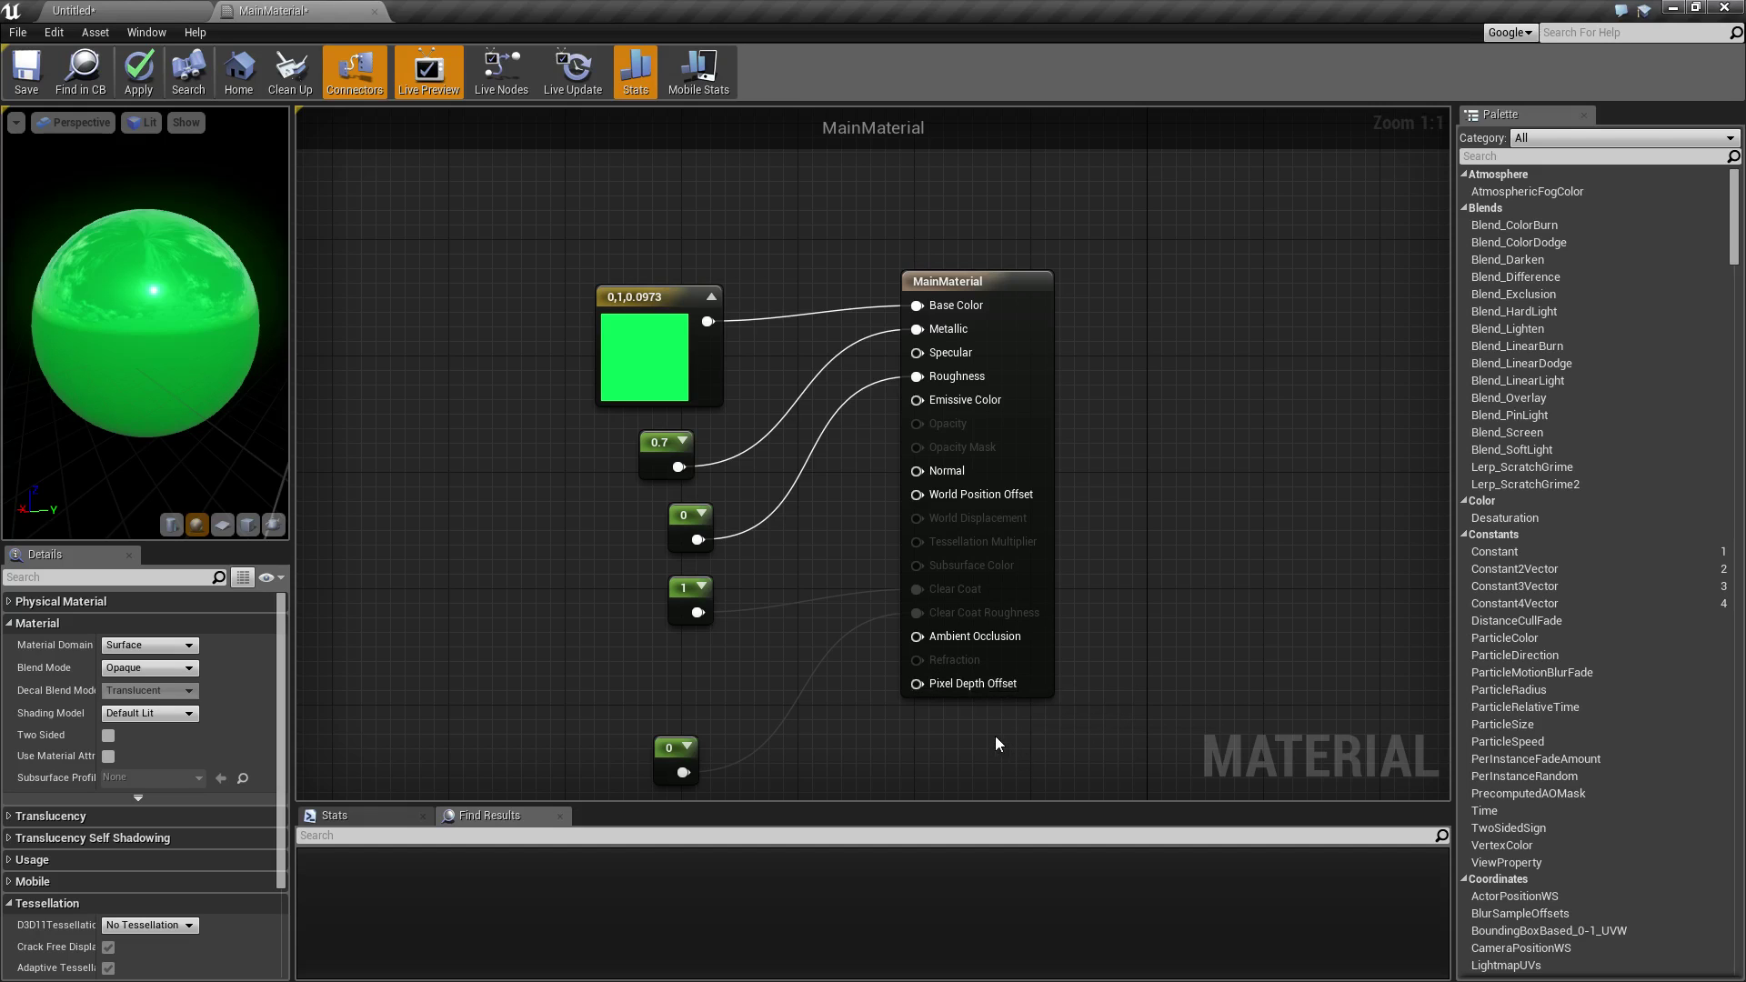
Step: Set the material's shading model to Clear Coat
right_click_drag(978, 746, 1045, 720)
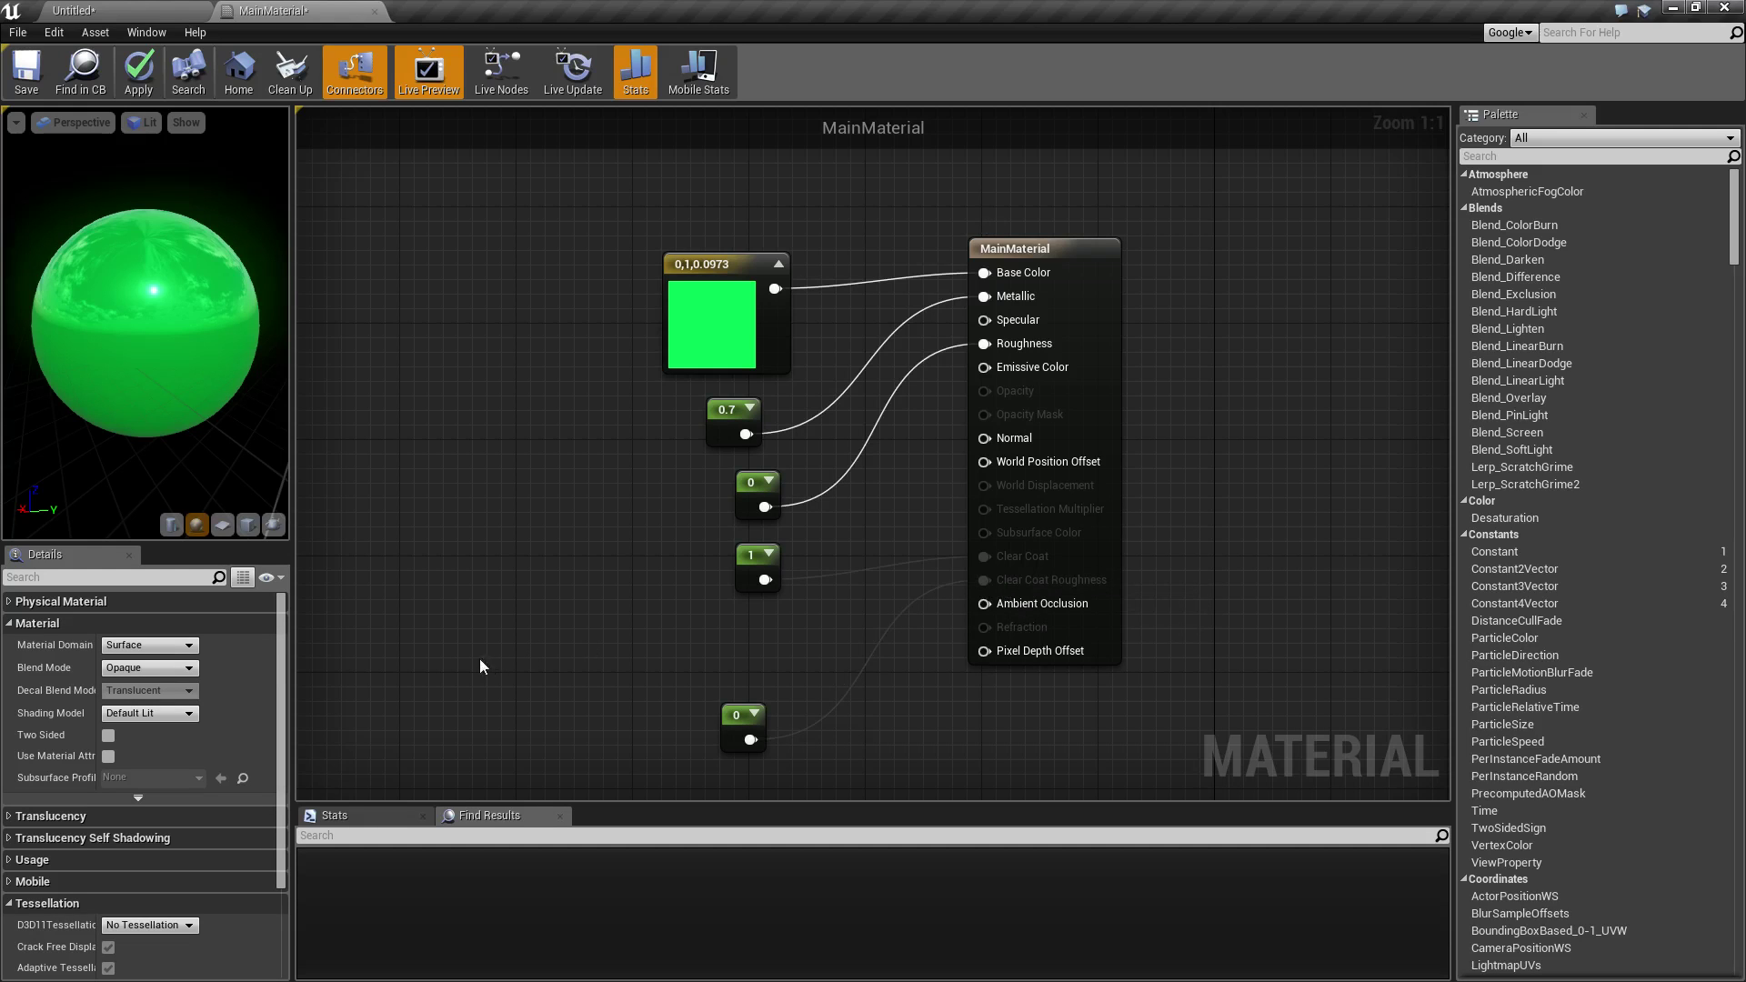
left_click(182, 715)
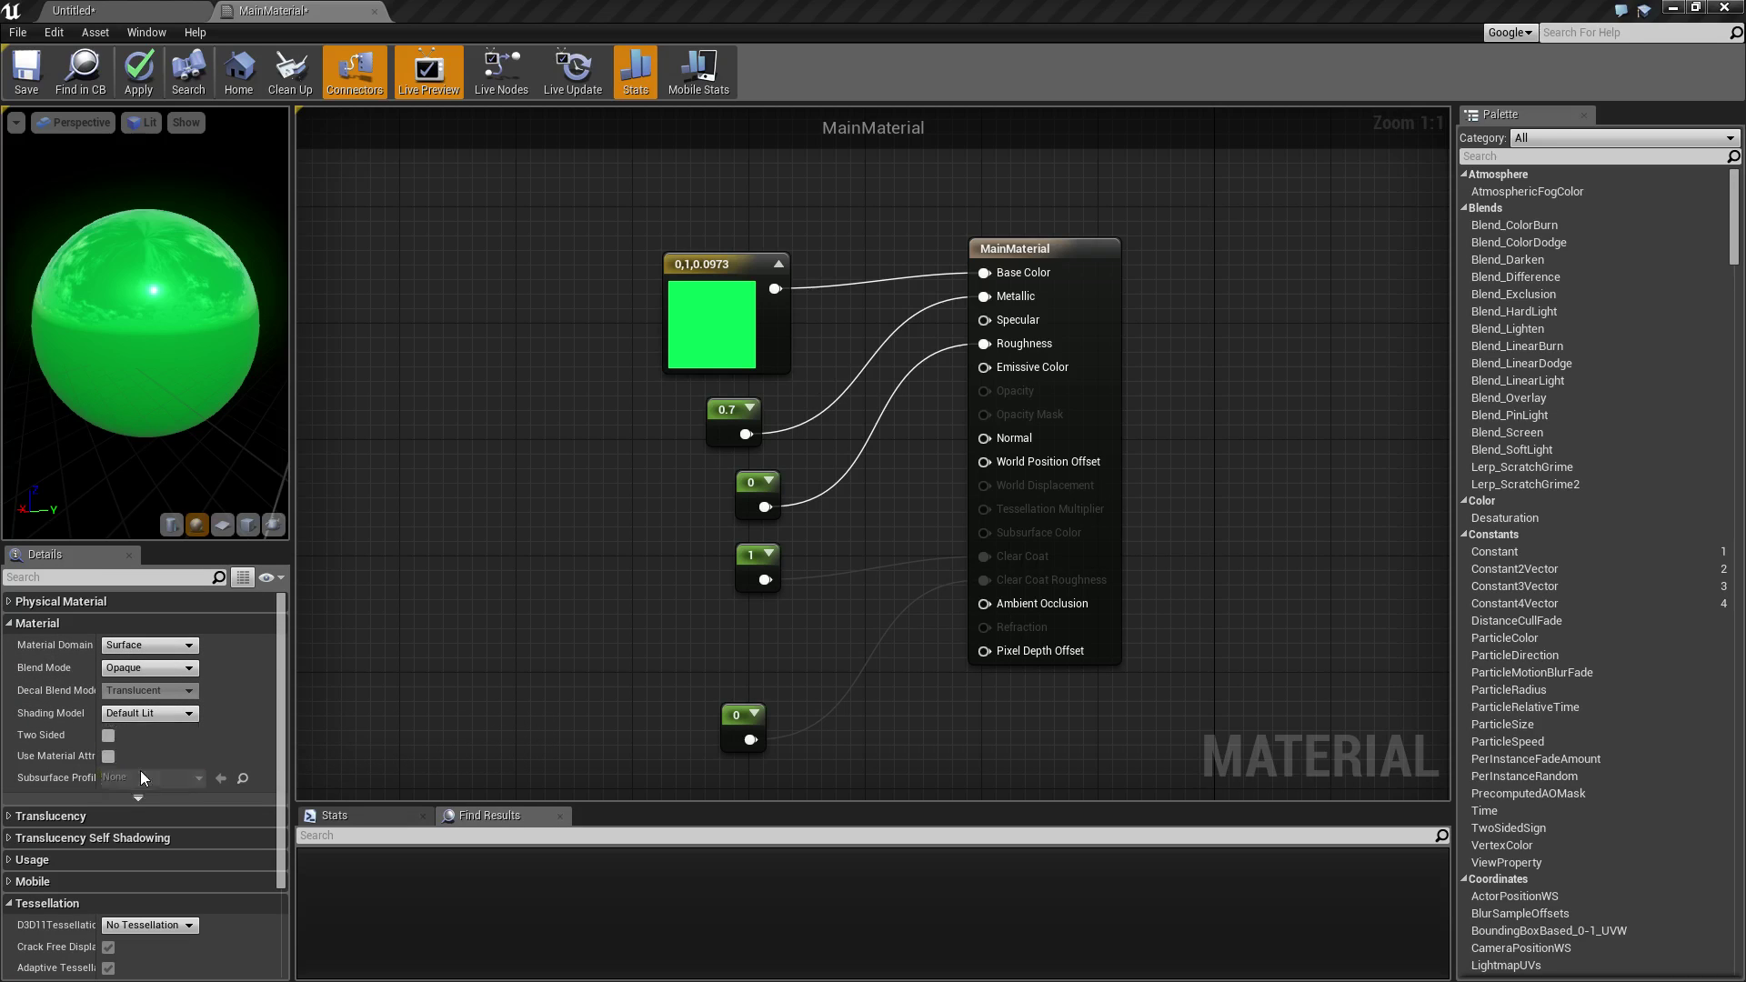
left_click(140, 771)
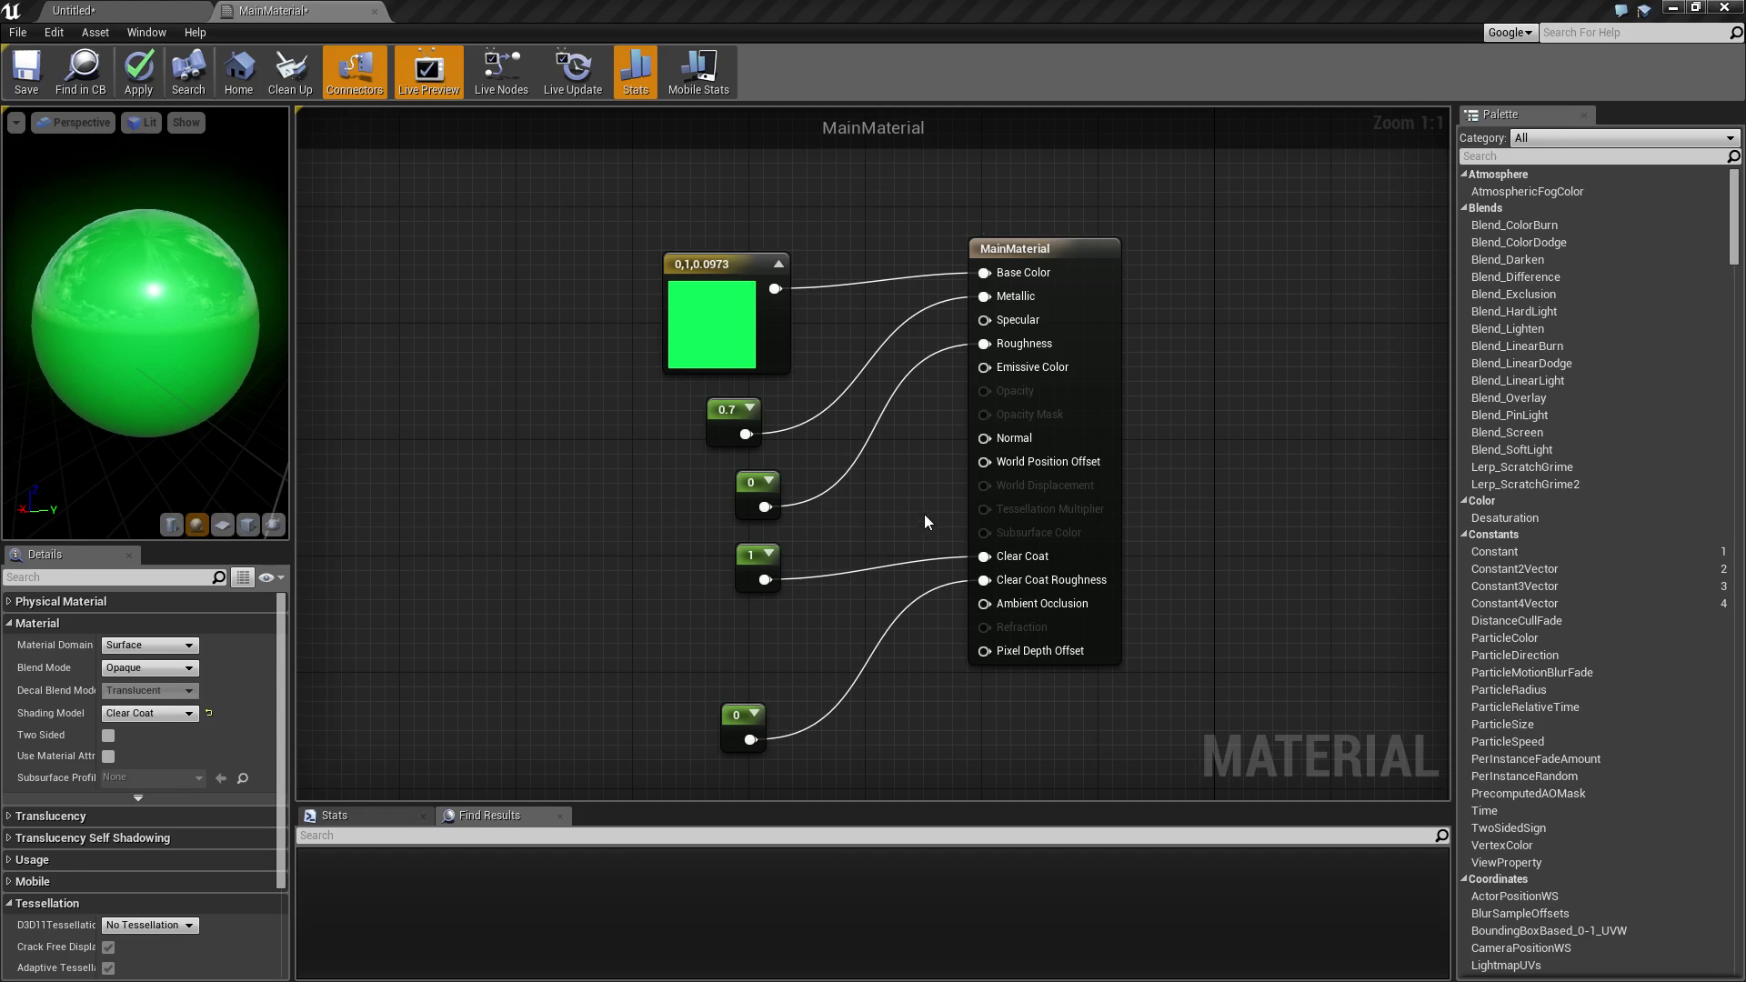
Step: Disconnect the constant from the Clear Coat input, apply the material and inspect the sphere in the level
right_click_drag(925, 515, 954, 510)
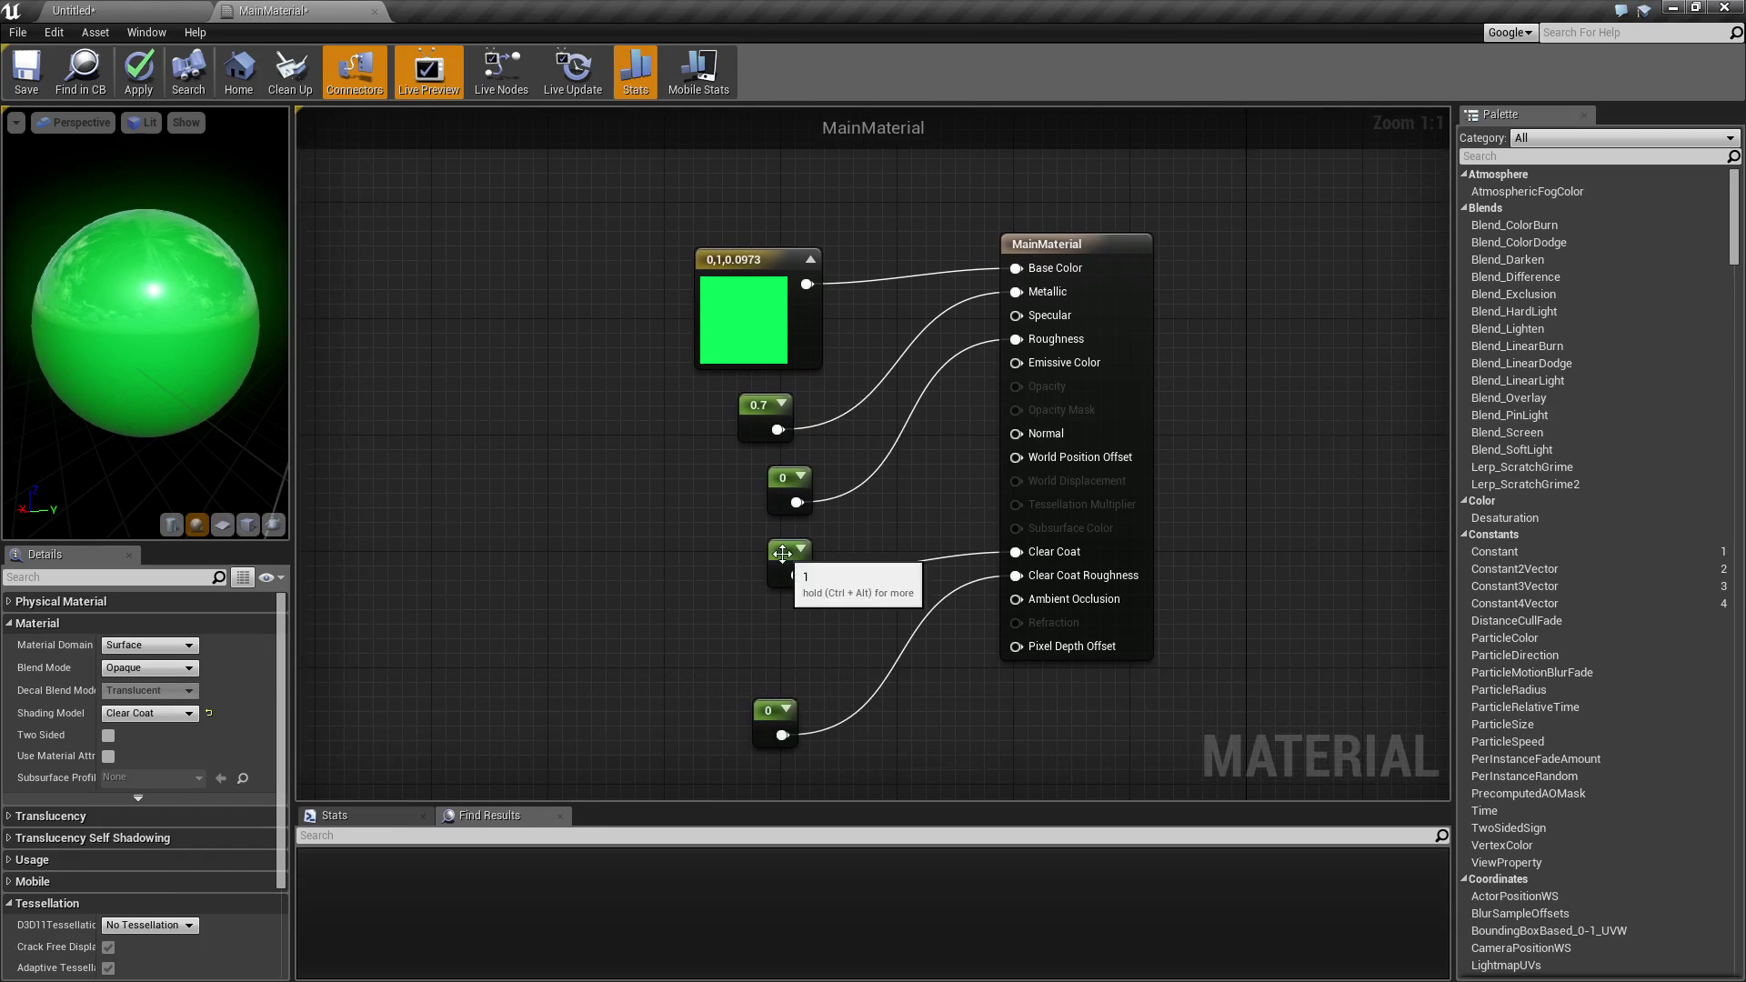
left_click(1024, 560, "alt")
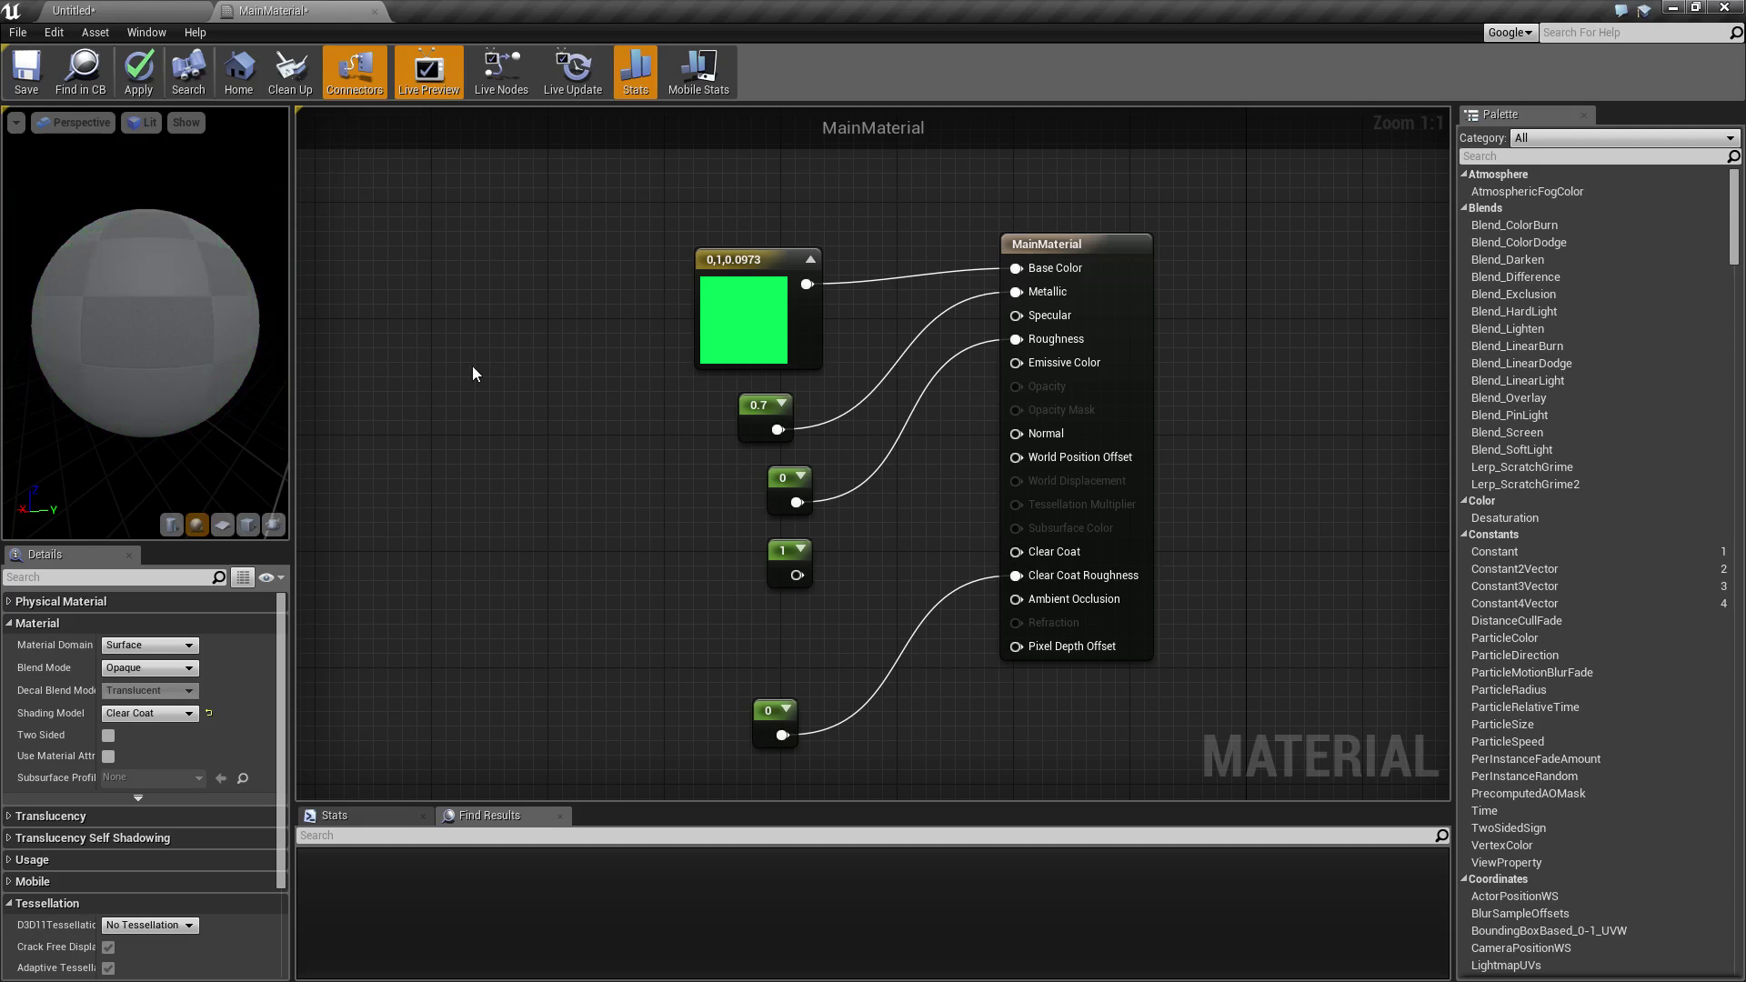
left_click(138, 73)
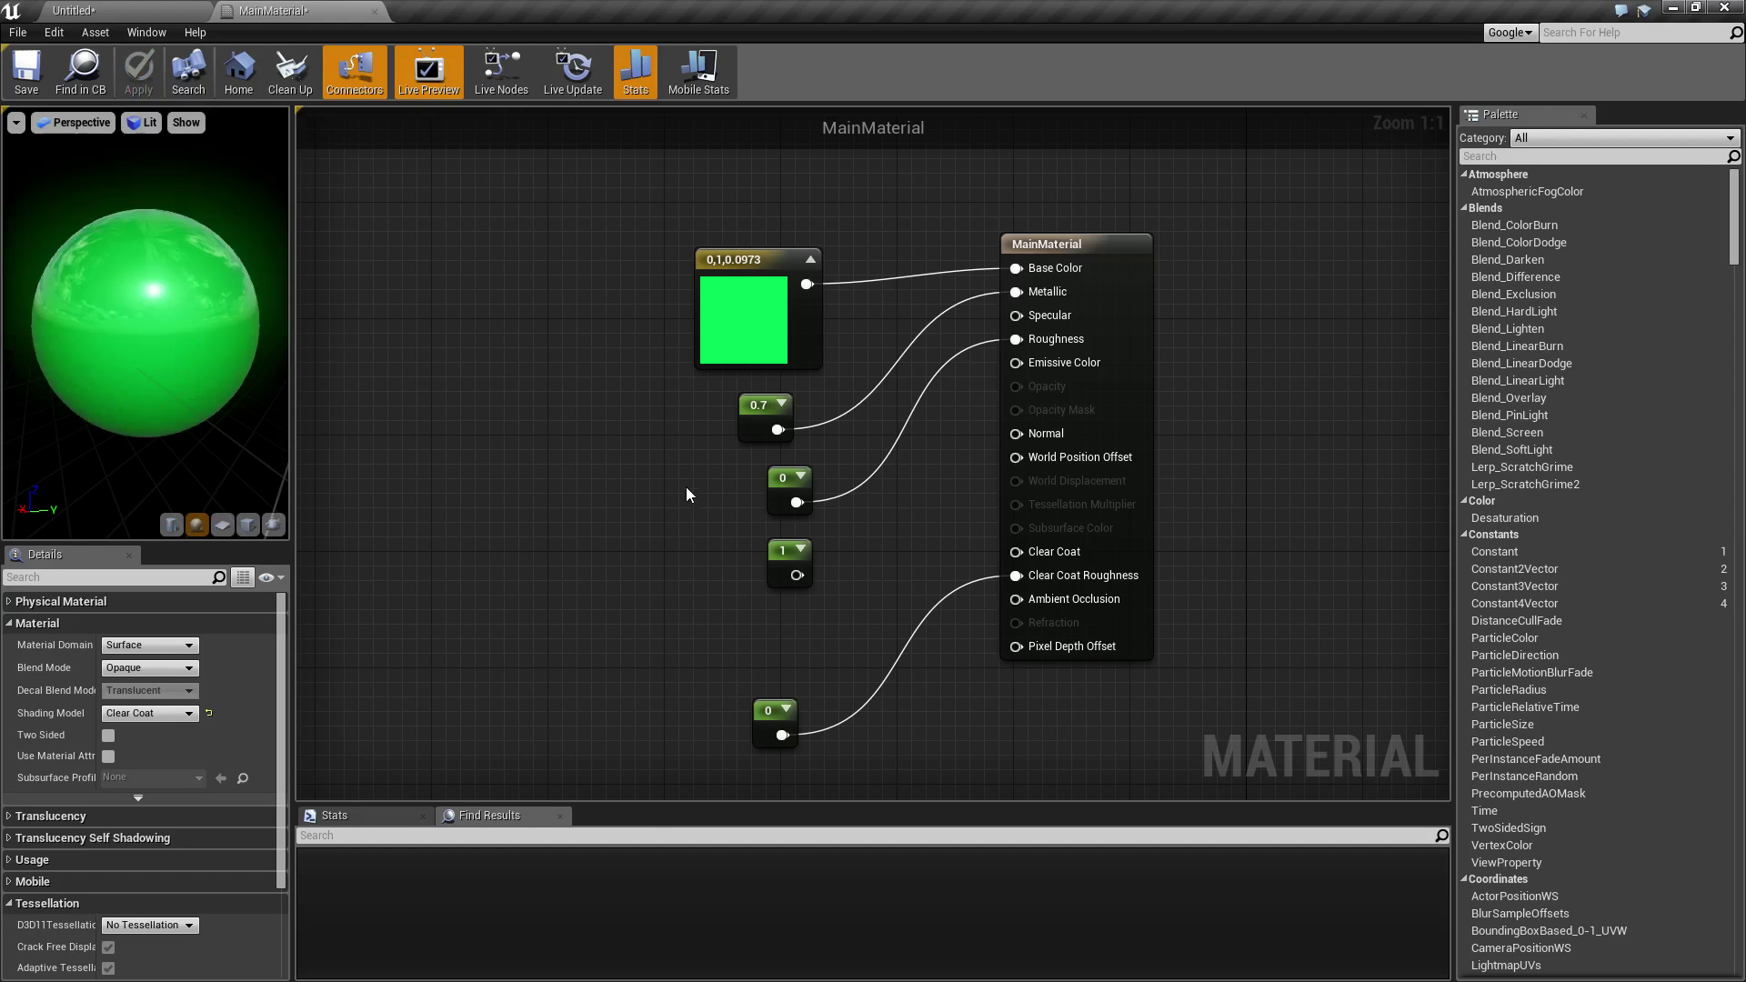
left_click(116, 9)
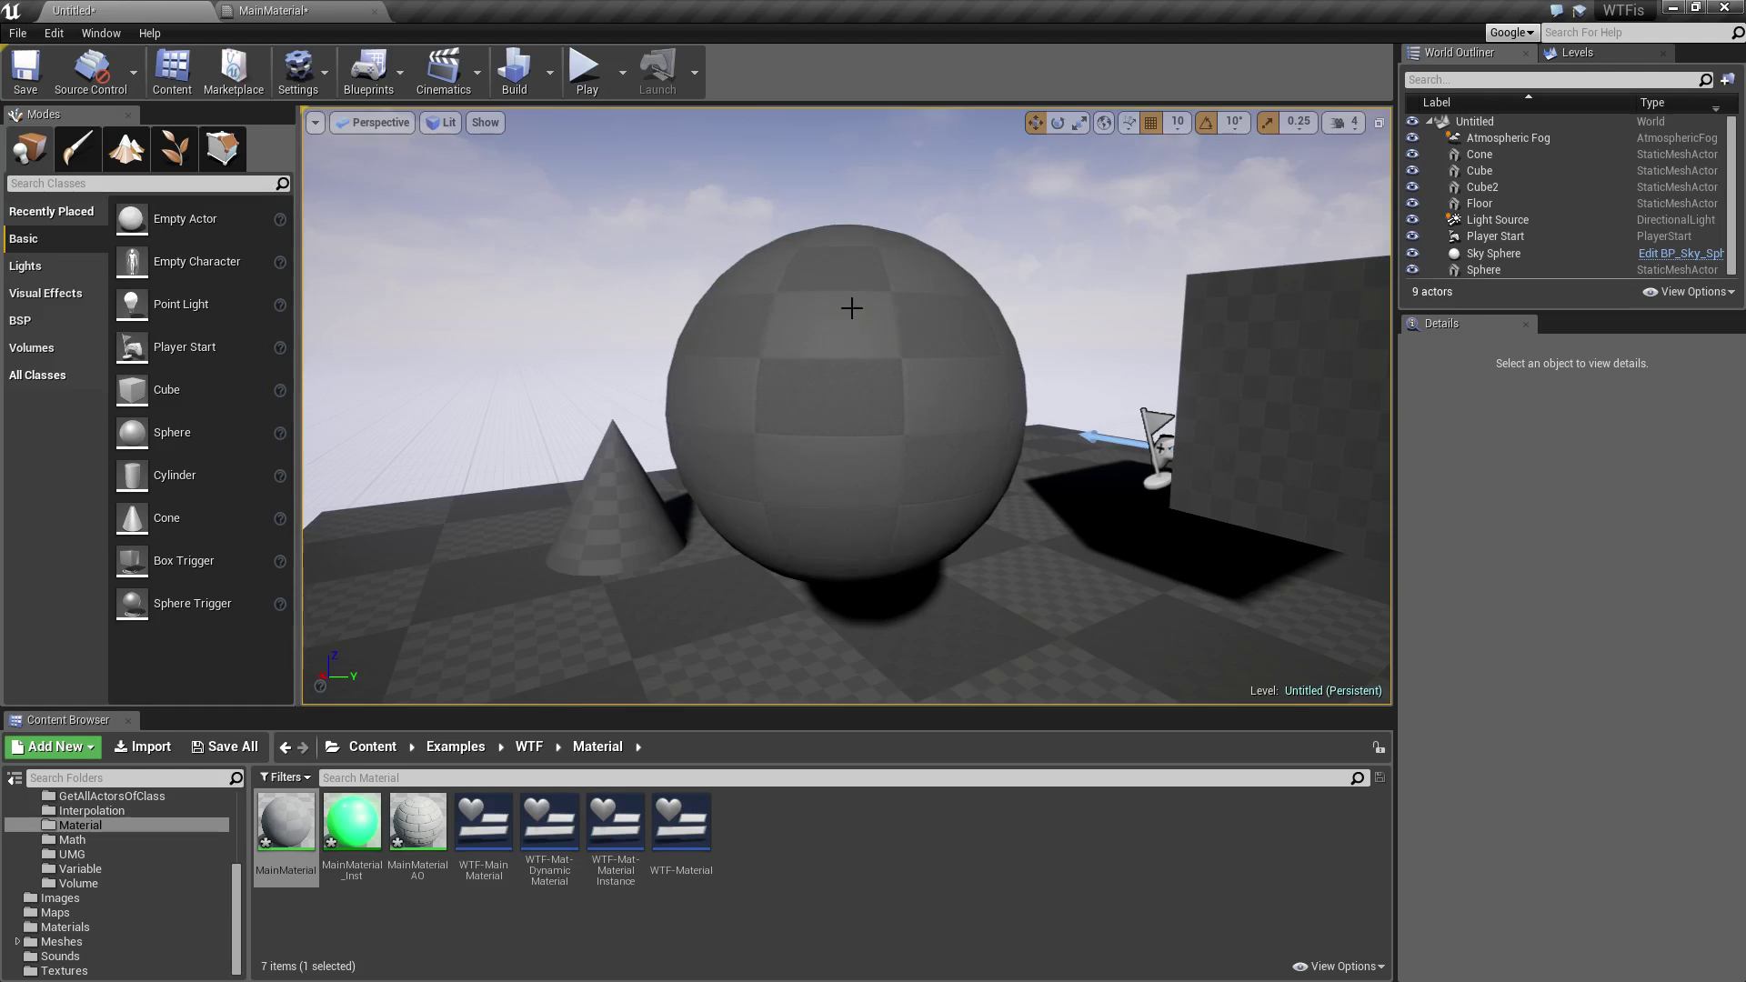
left_click(345, 11)
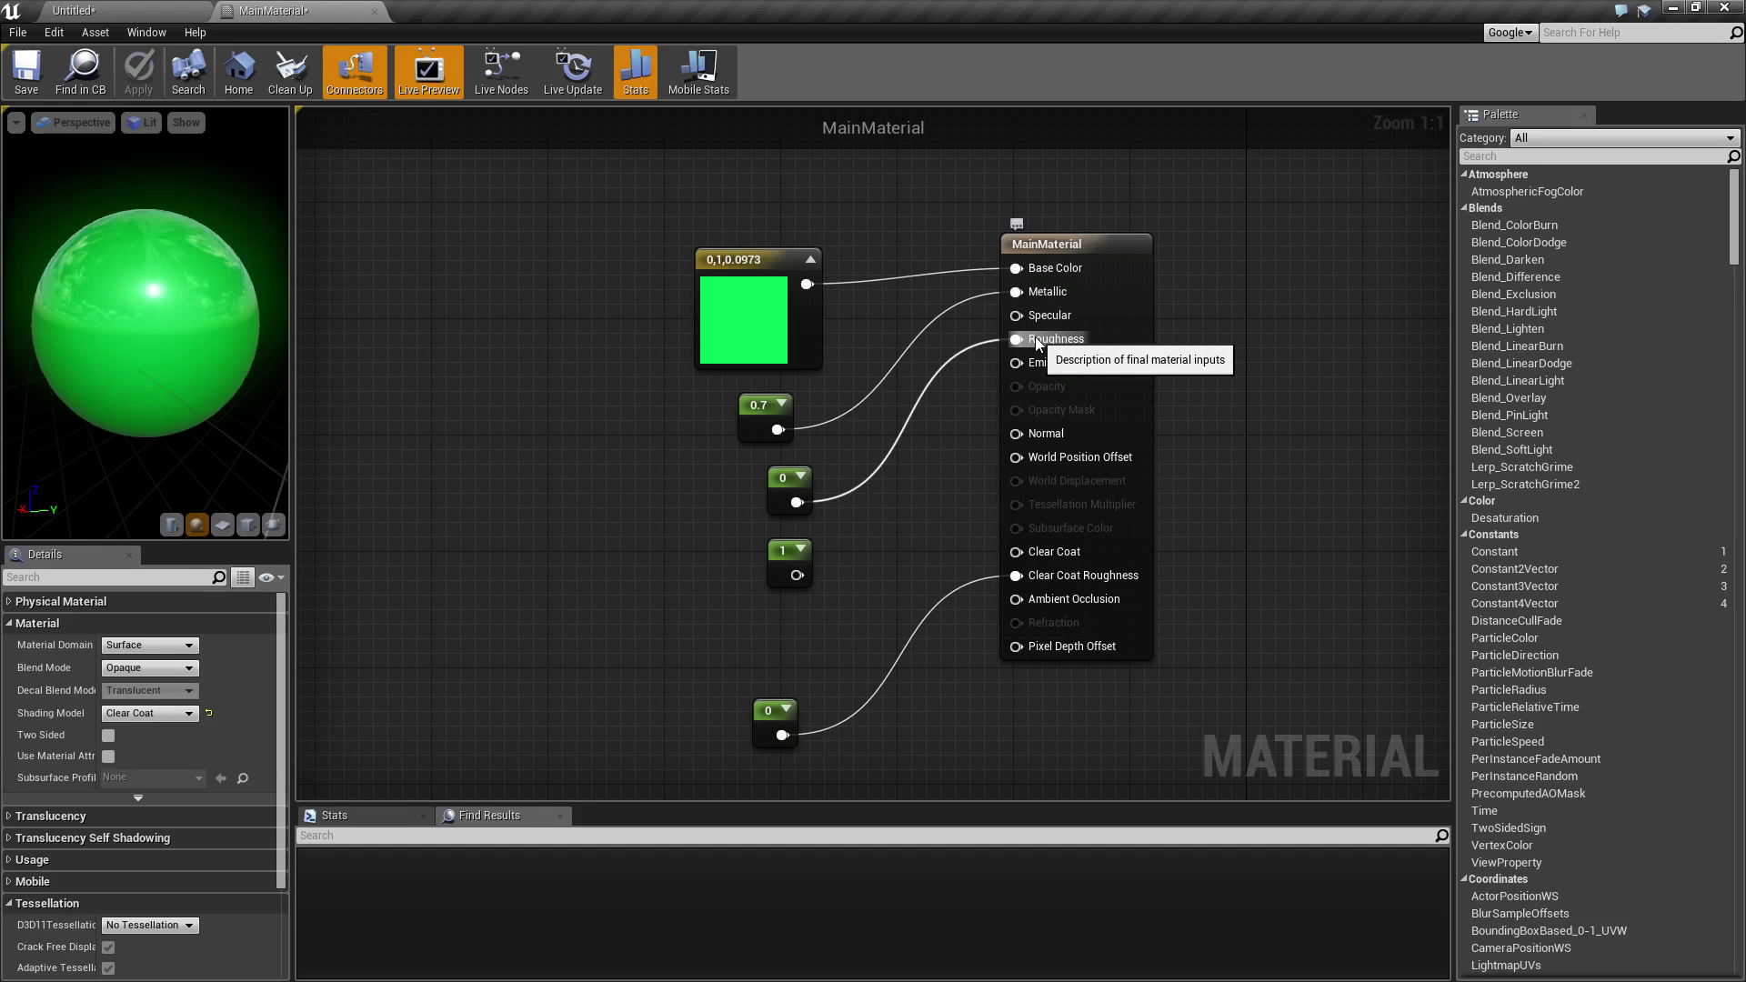
left_click(103, 9)
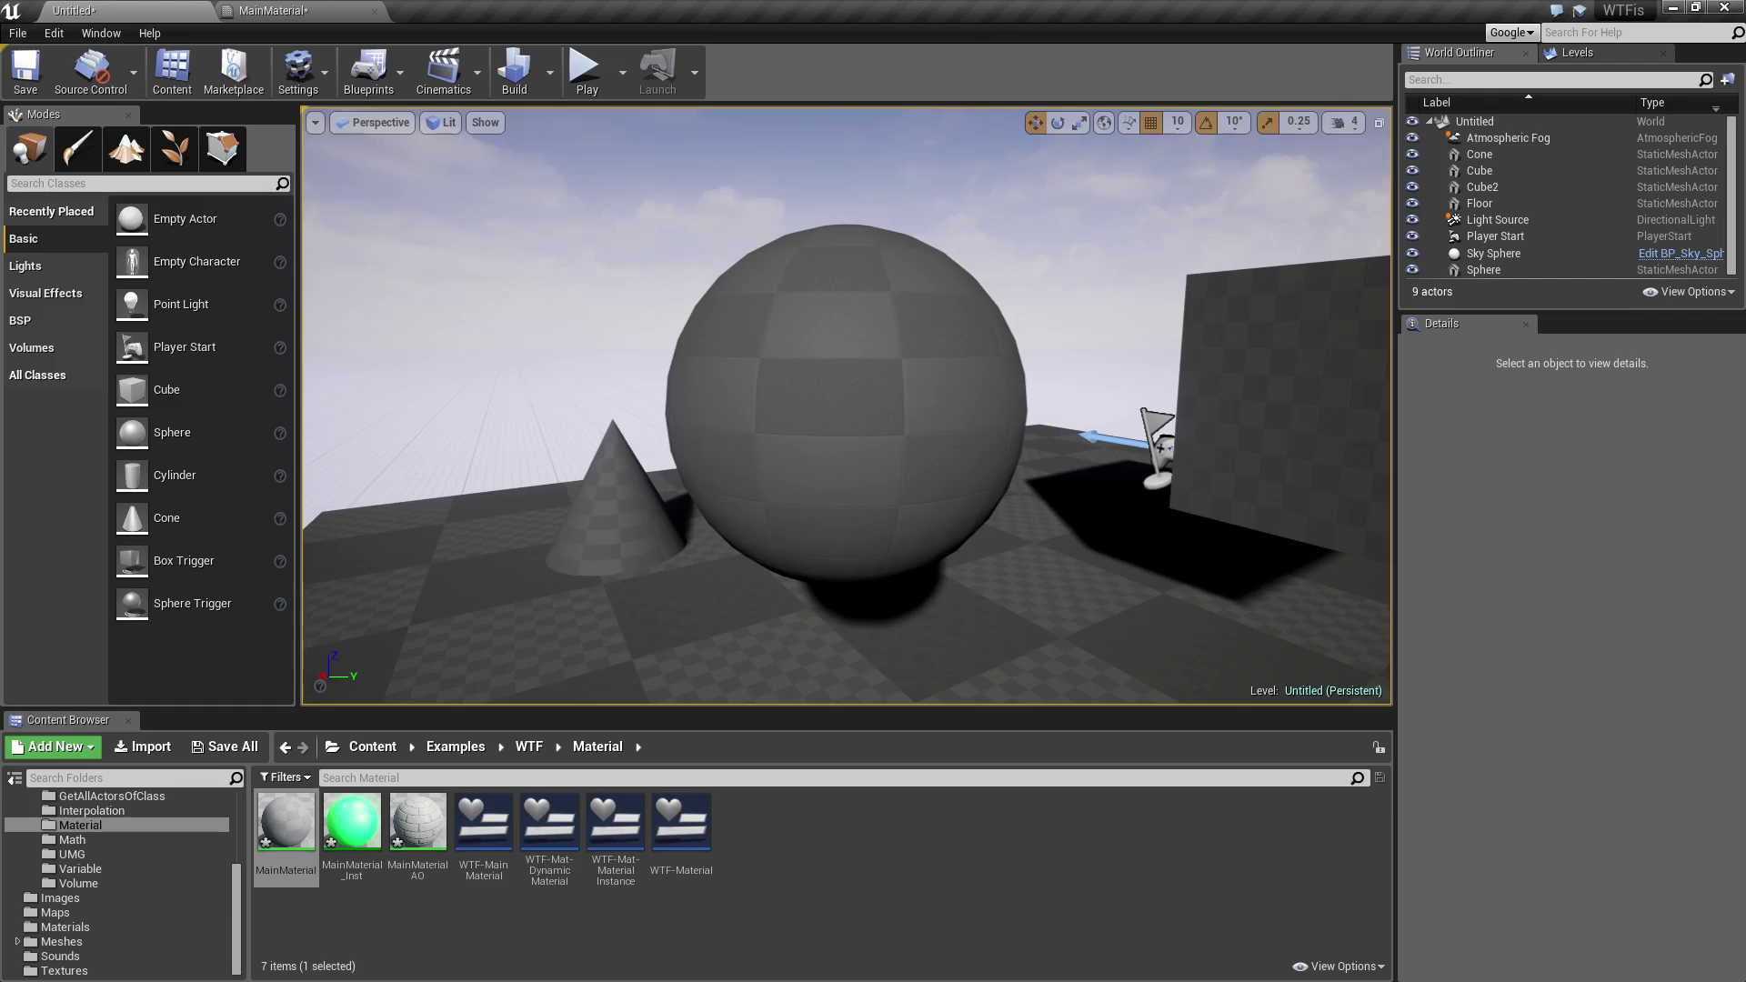
left_click(897, 289)
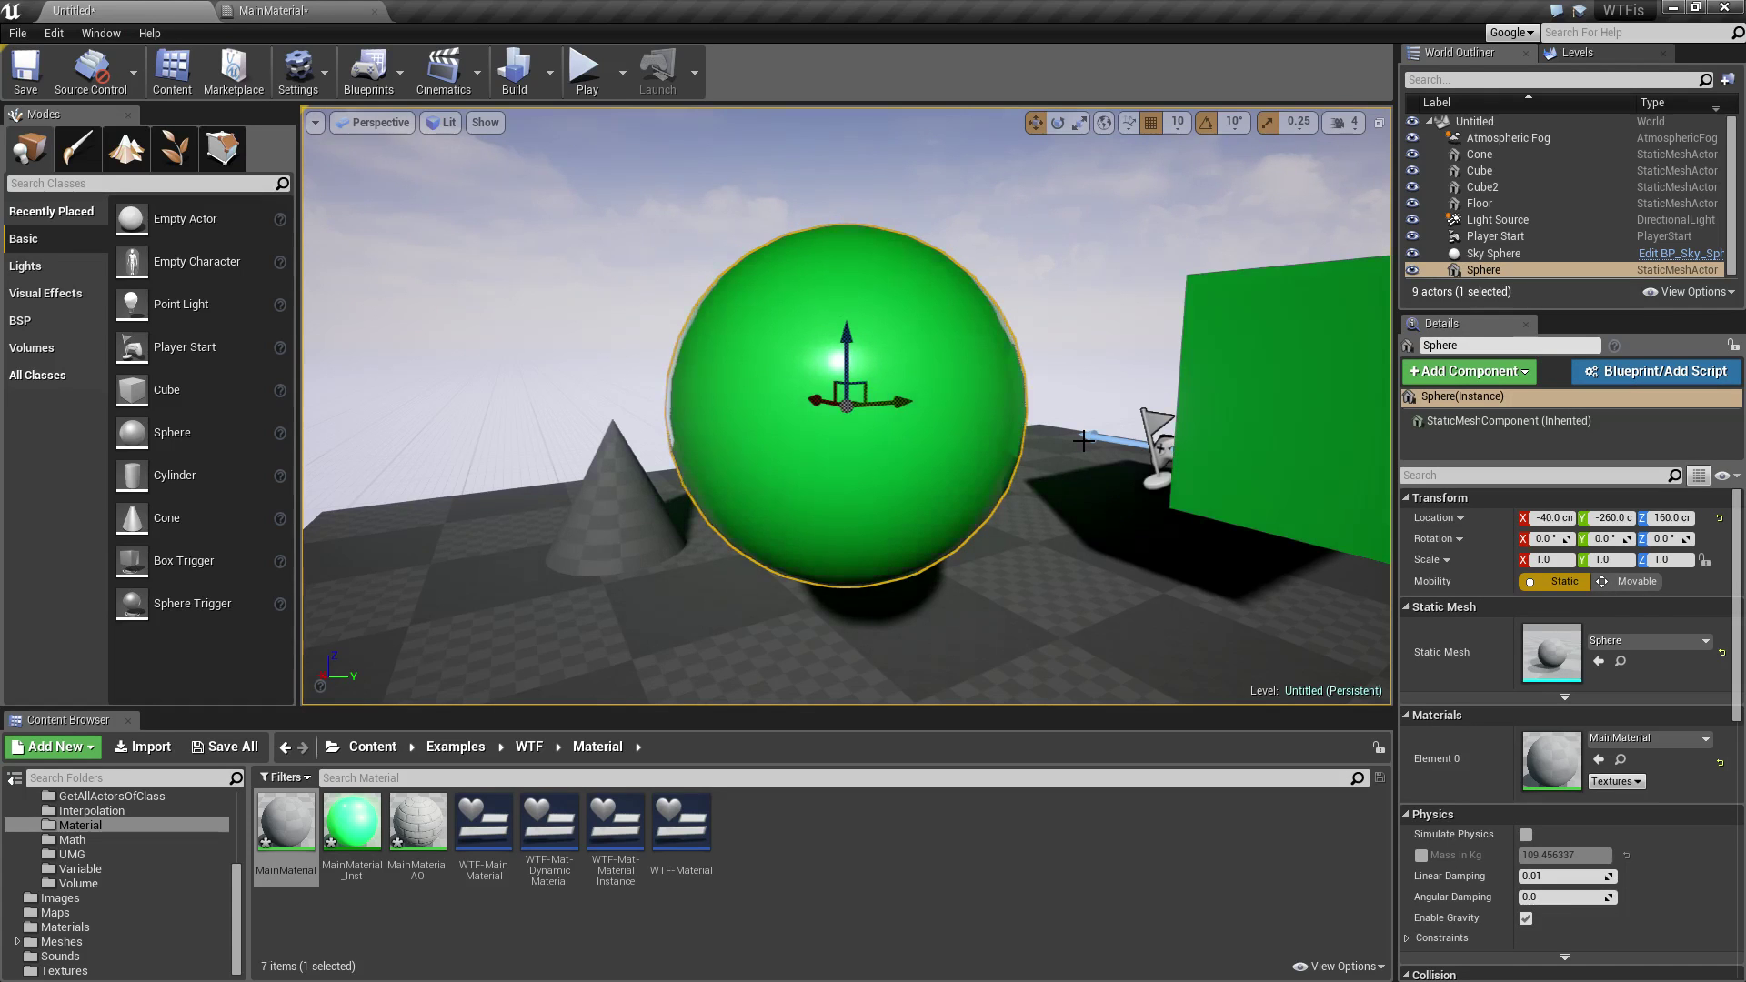
left_click(1166, 330)
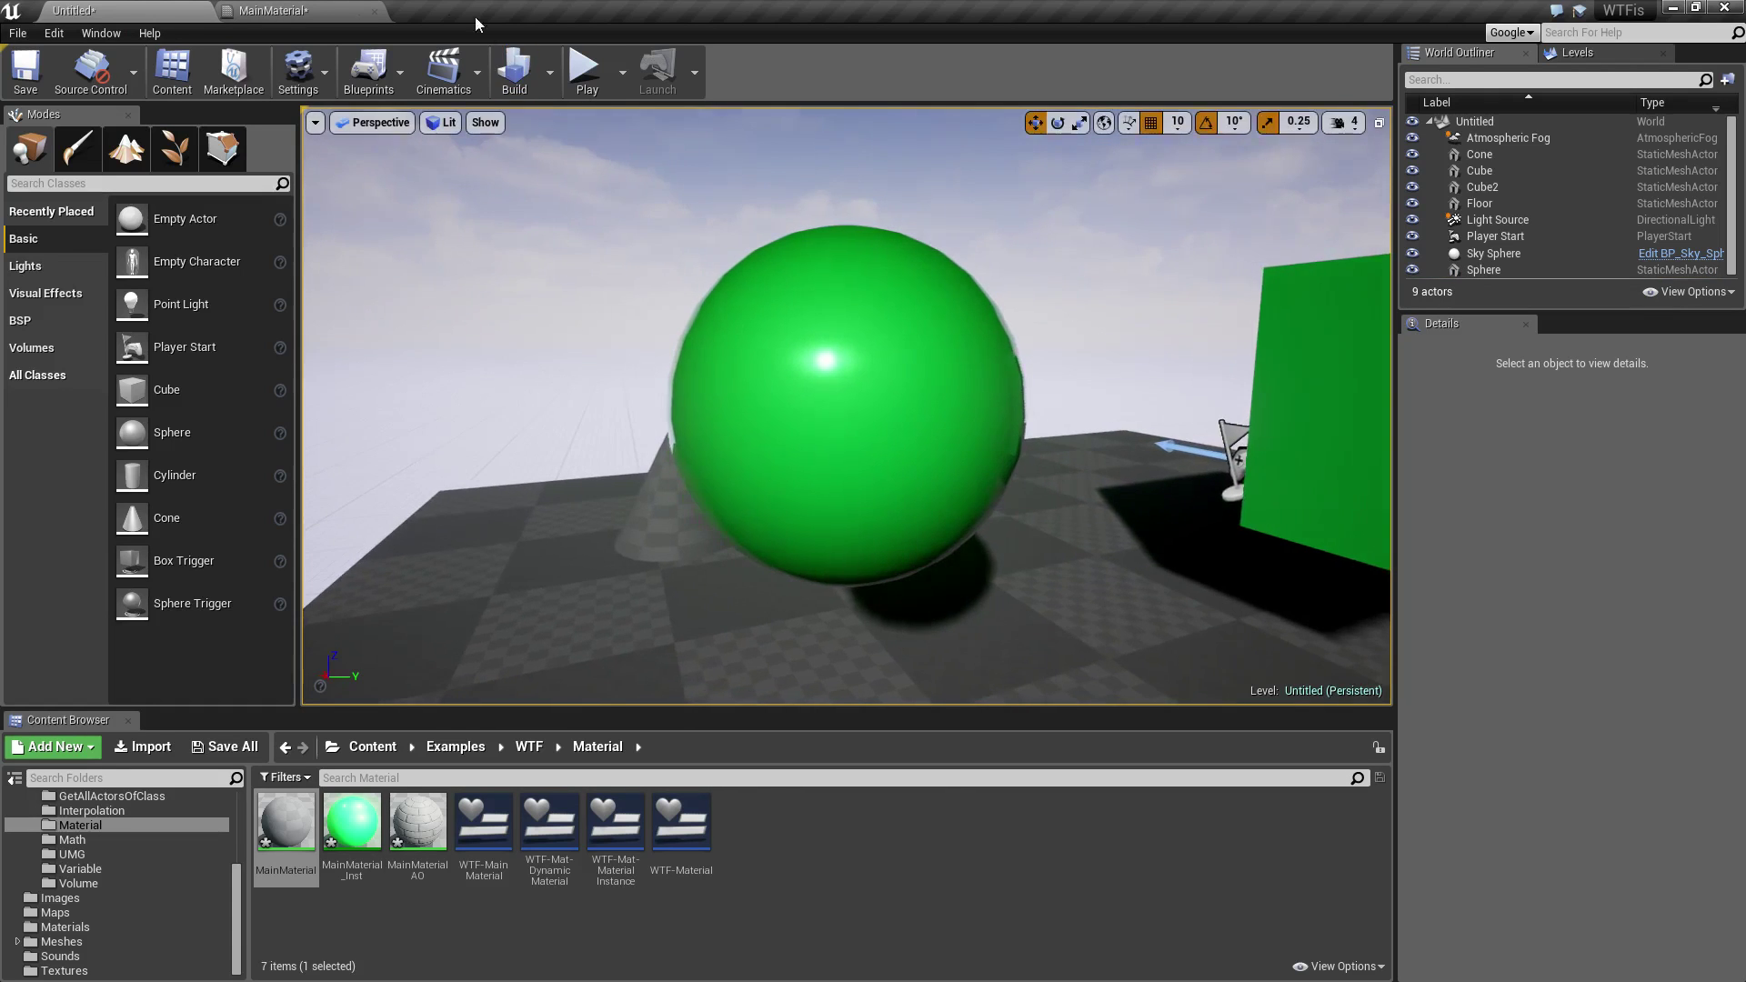
Step: Reconnect the constant 1 to the Clear Coat input of MainMaterial
left_click(273, 10)
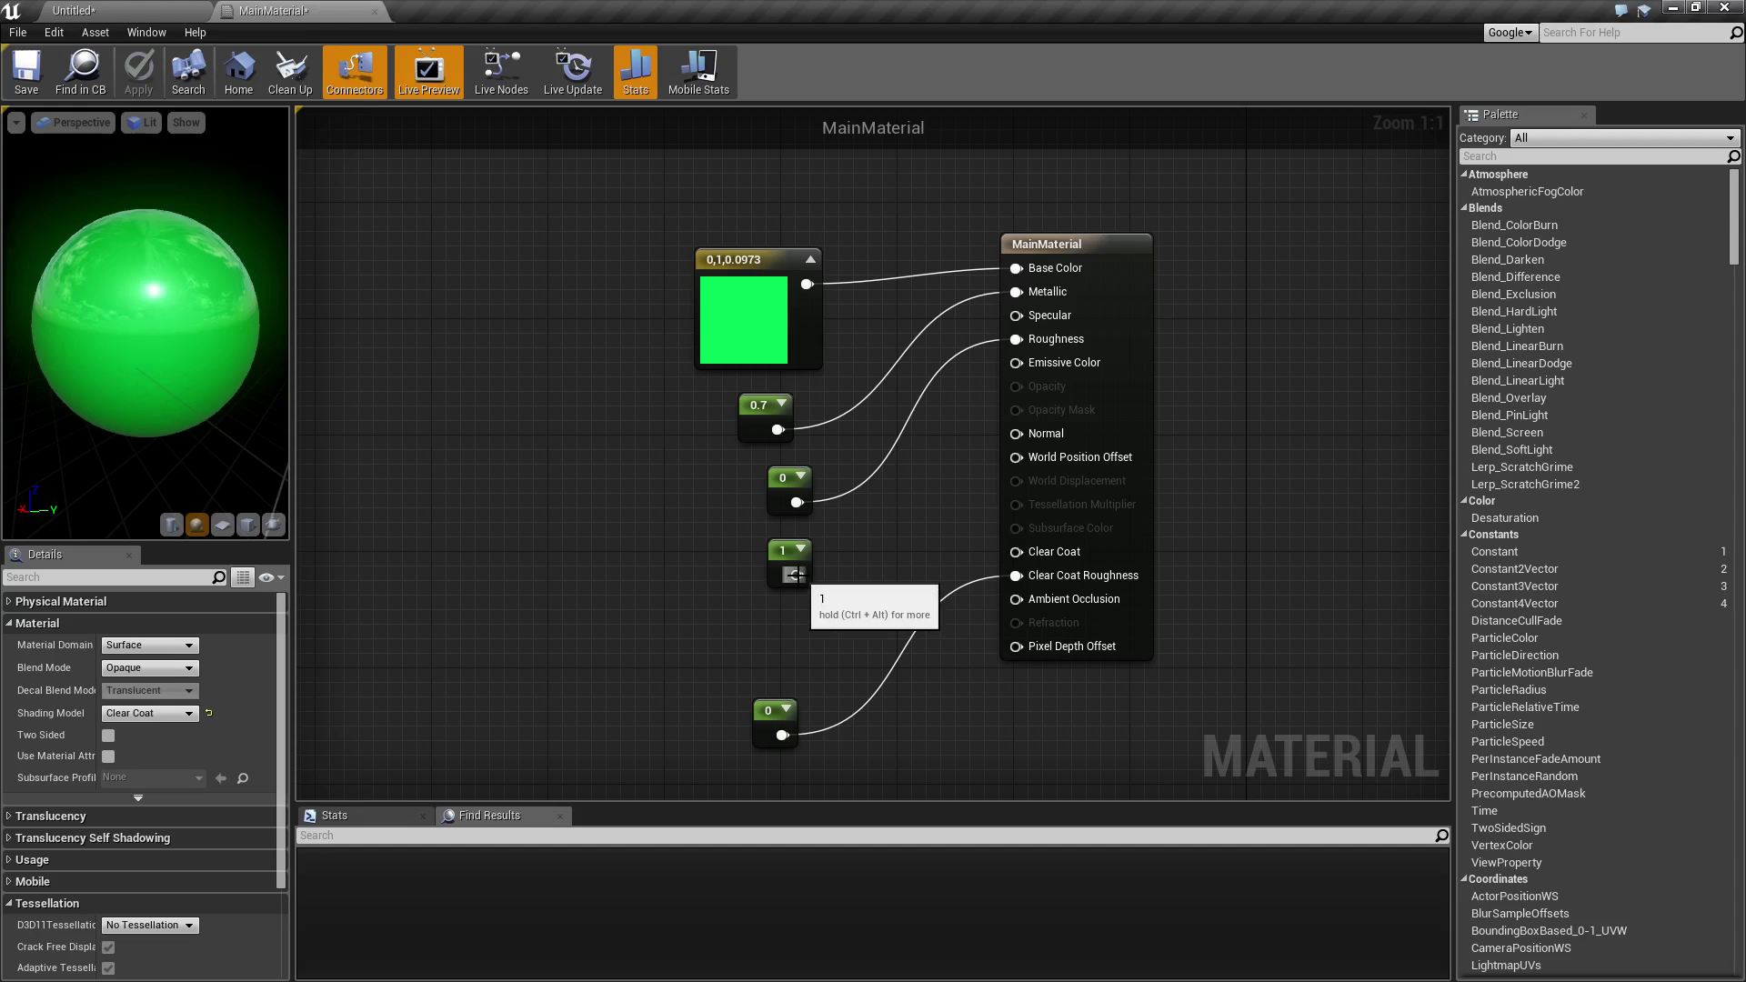
left_click_drag(796, 574, 1032, 556)
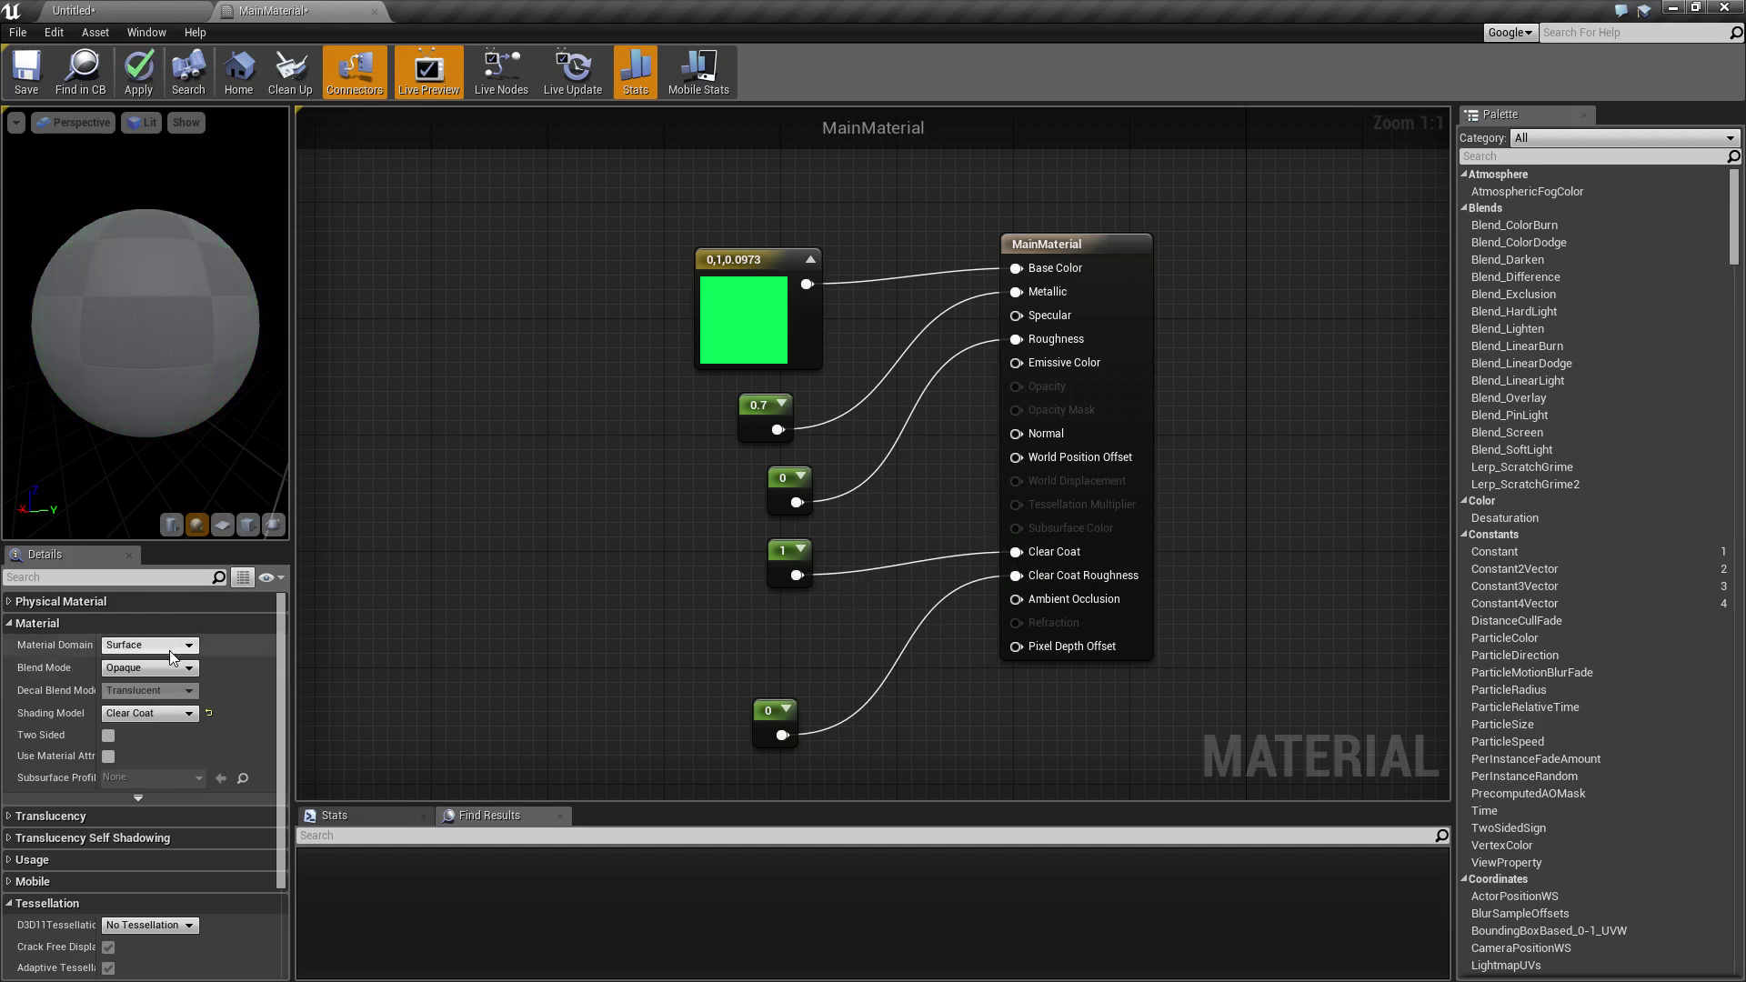
Step: Set the Clear Coat constant to 0, apply the material and inspect the sphere in the level
left_click(784, 575)
left_click(123, 625)
type("0")
key("Return")
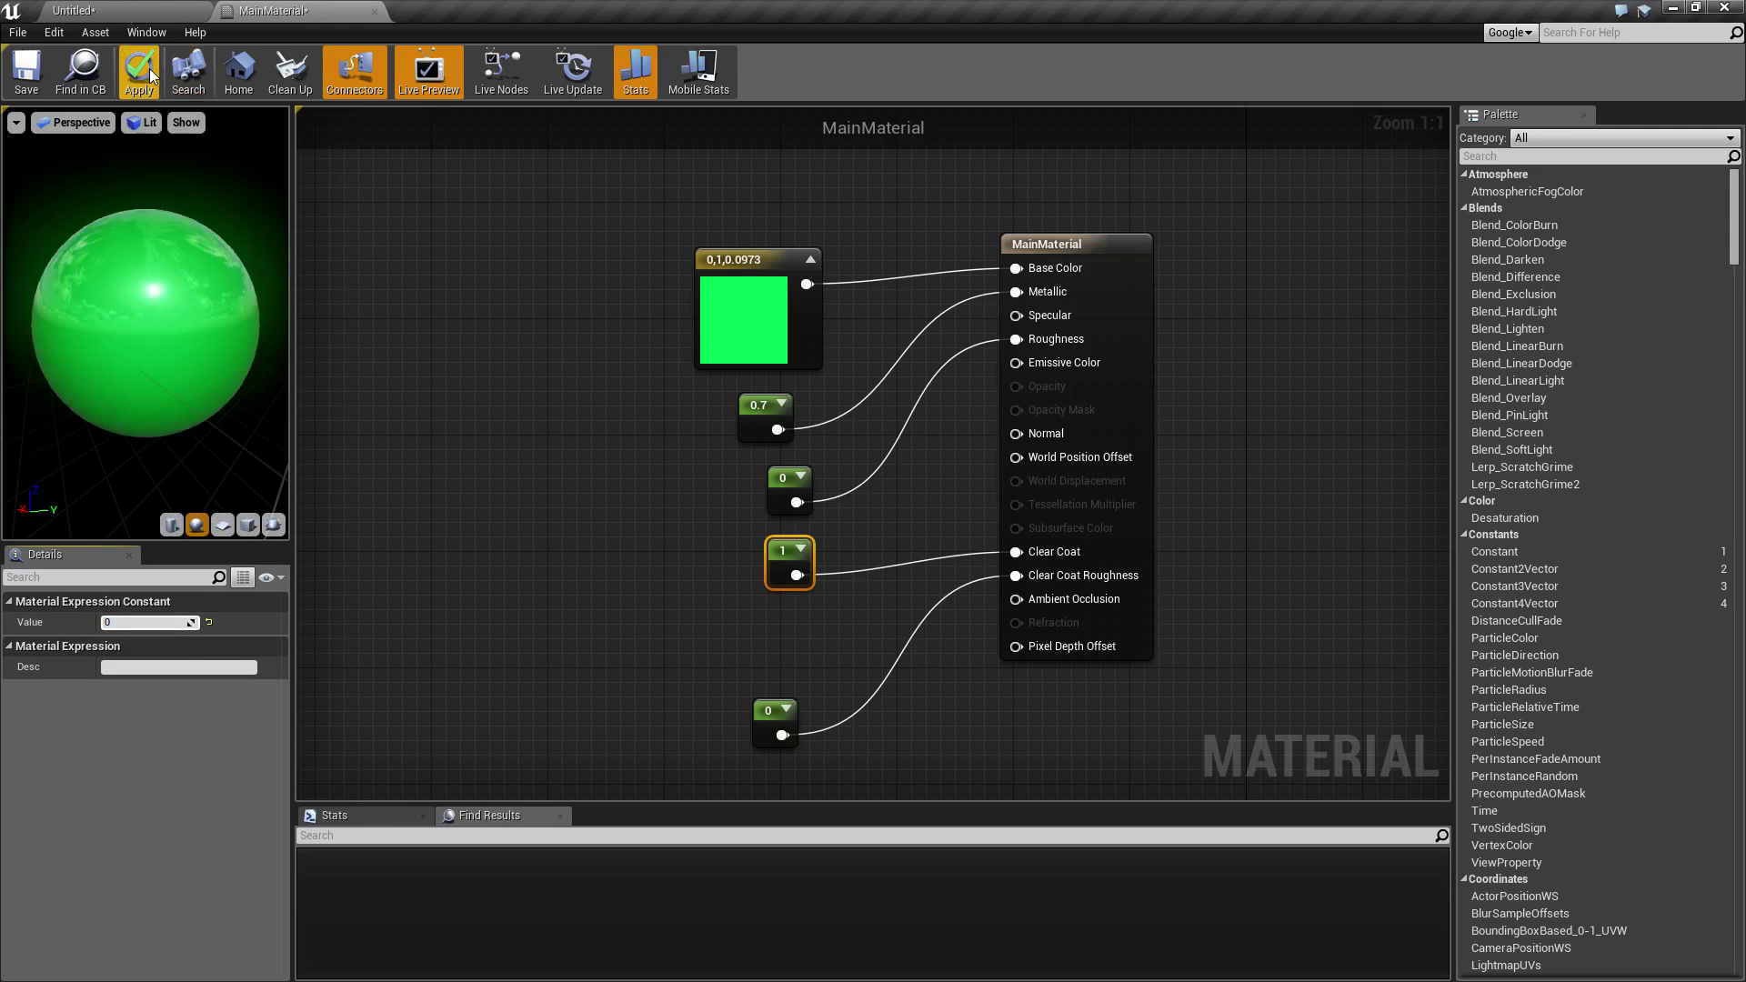
left_click(141, 69)
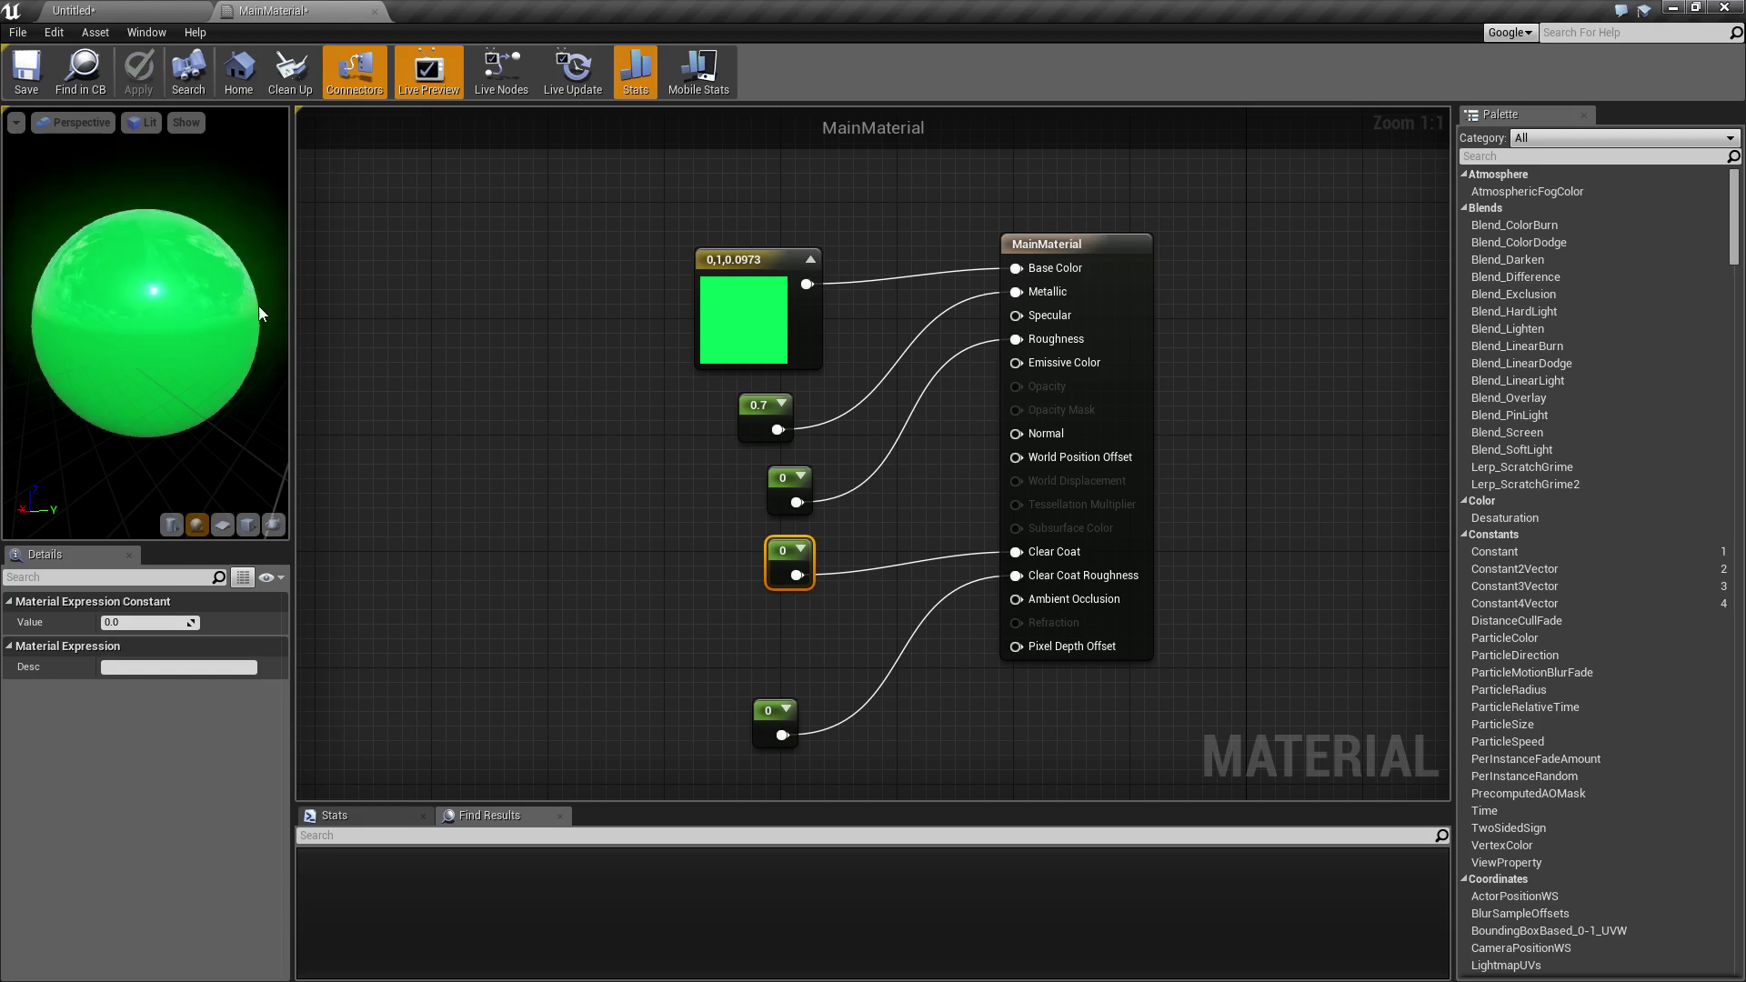
left_click(166, 9)
left_click_drag(967, 437, 1037, 448, "alt")
Step: Set the Clear Coat constant to 1 in MainMaterial and apply the change
left_click(289, 10)
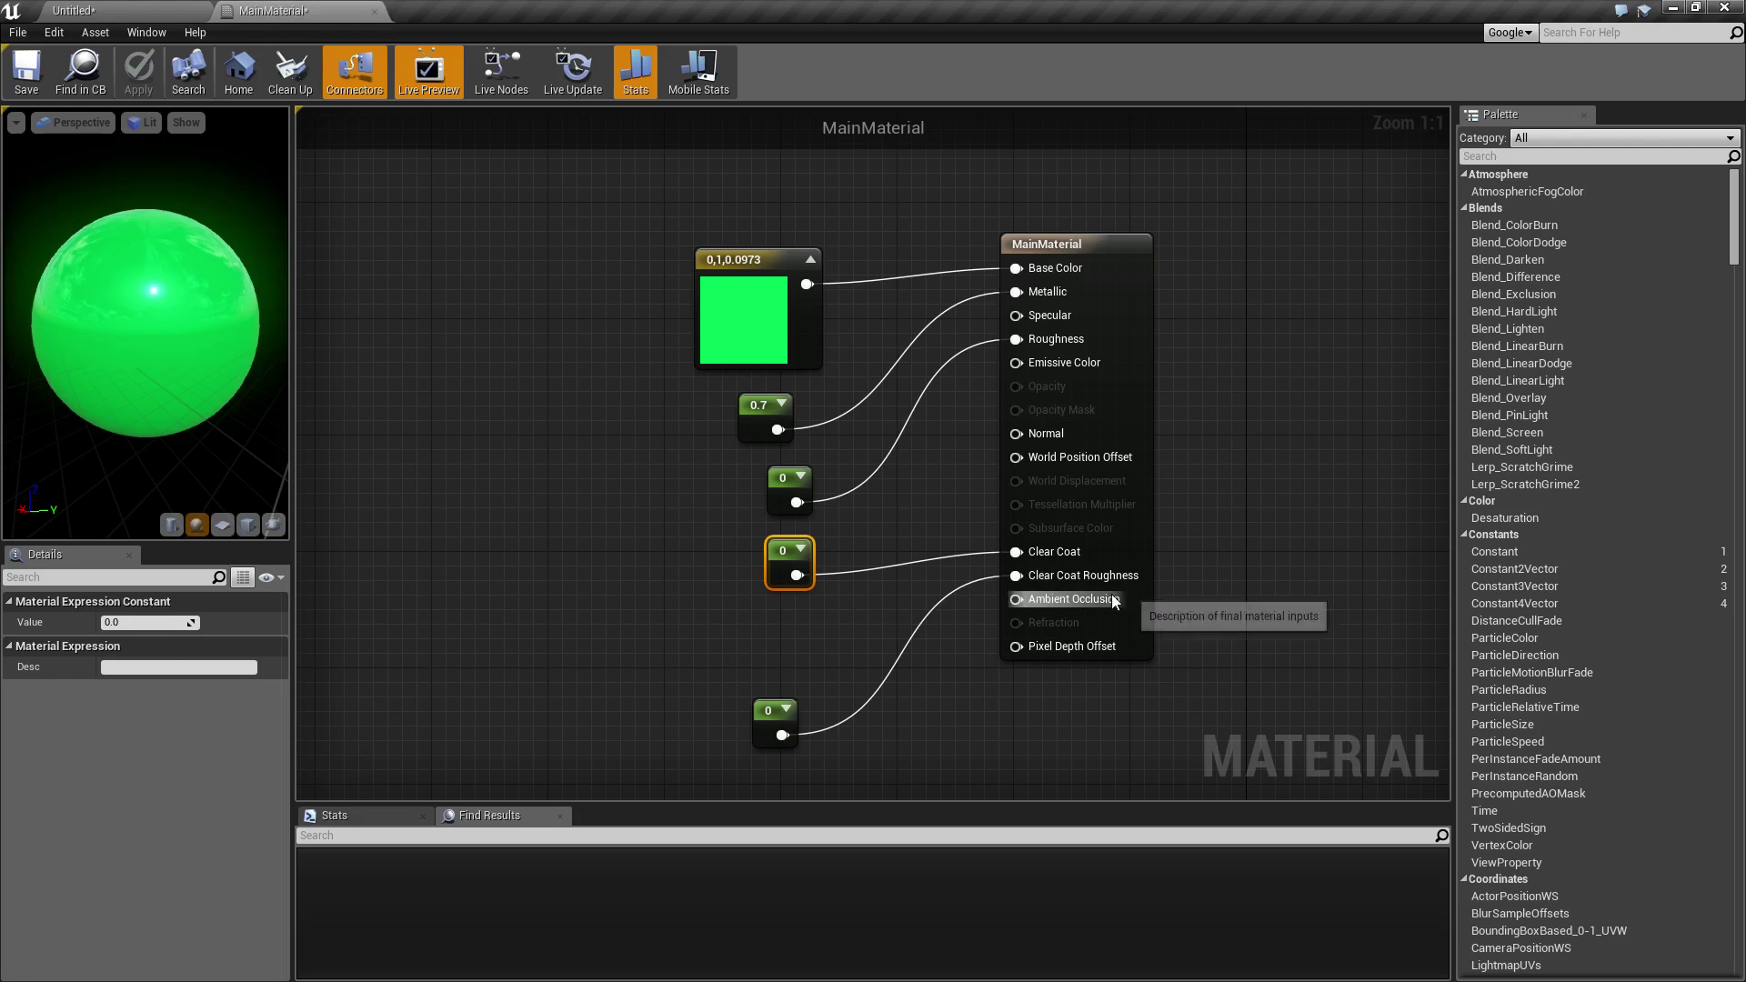
left_click(141, 627)
type("1")
key("Return")
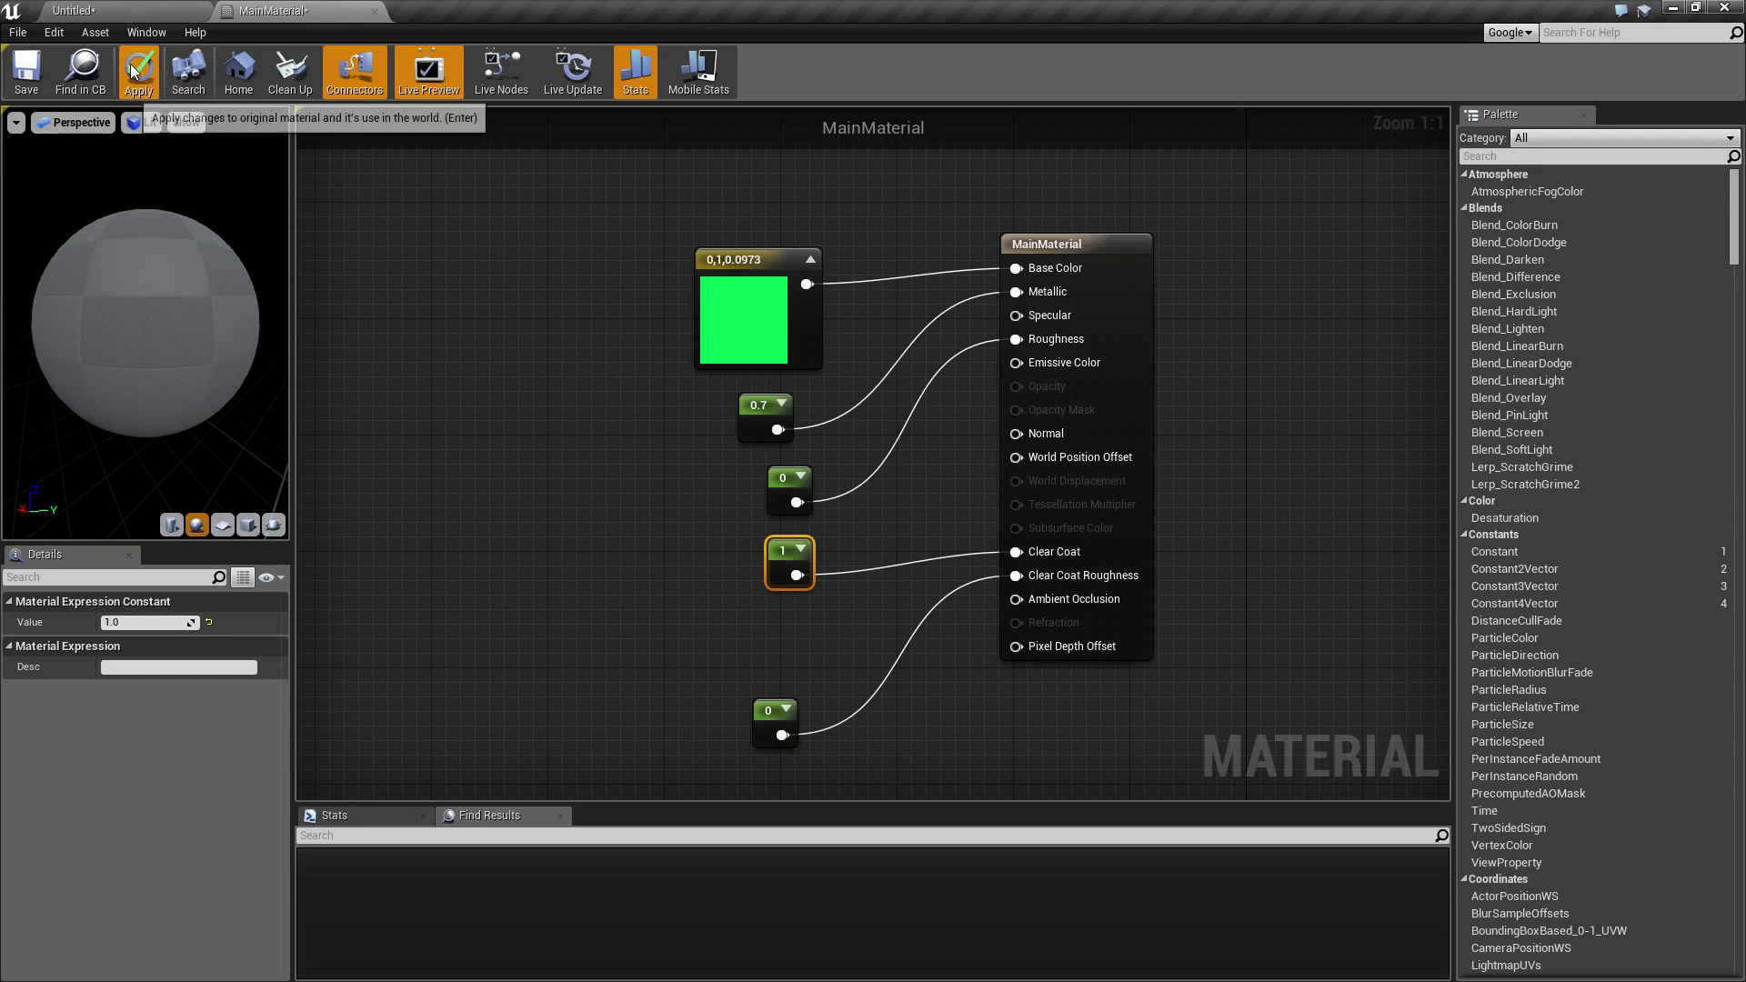
left_click(127, 71)
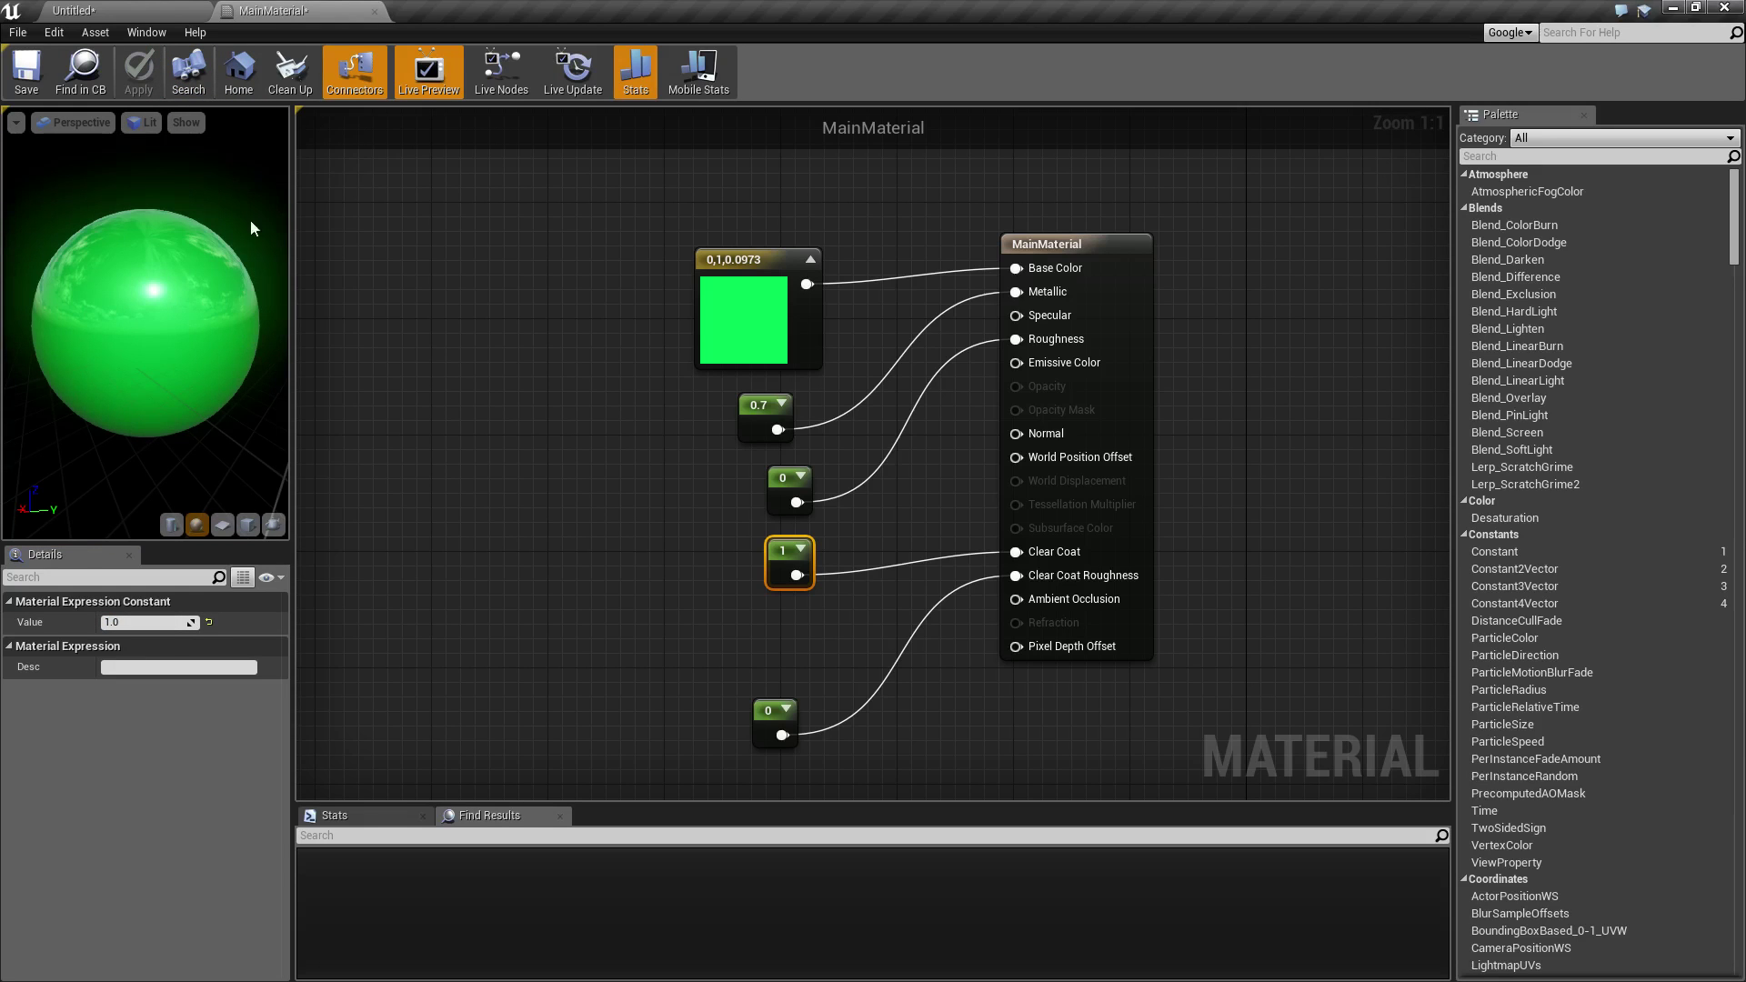
Step: Examine the clear coat's highlights and reflections on the level's sphere from several angles, and check the material's Clear Coat Roughness input
left_click(123, 9)
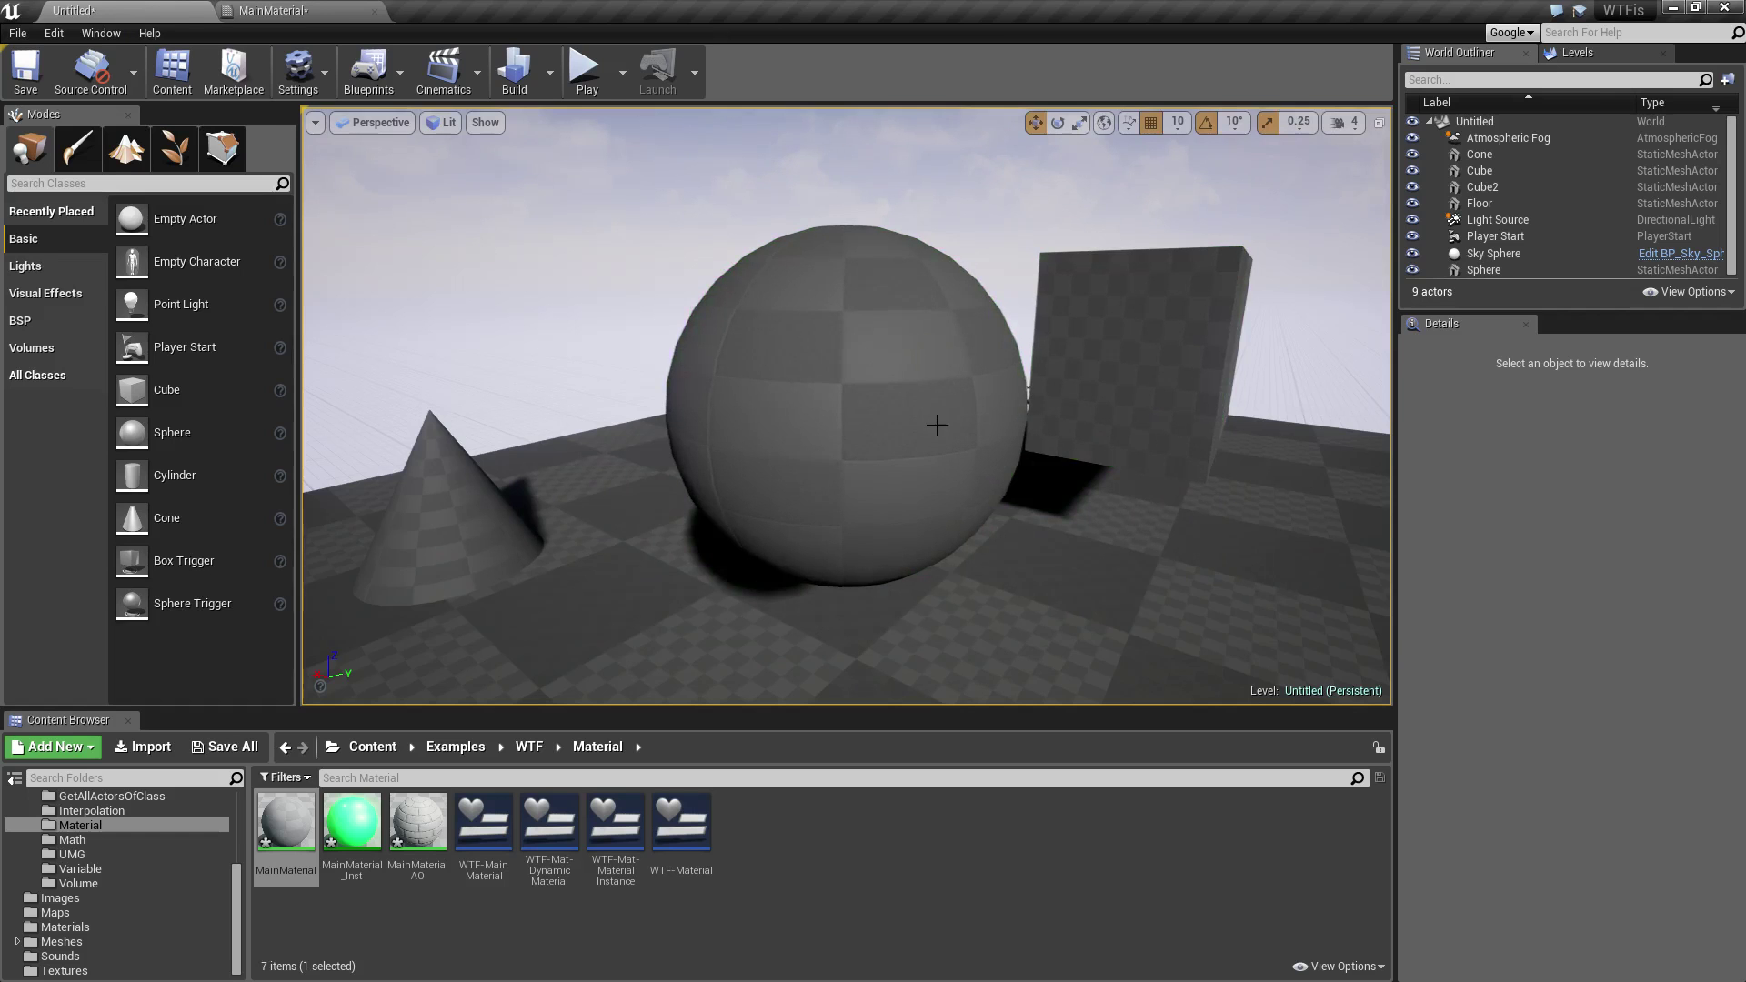
left_click_drag(846, 409, 977, 408, "alt")
left_click_drag(782, 411, 710, 411, "alt")
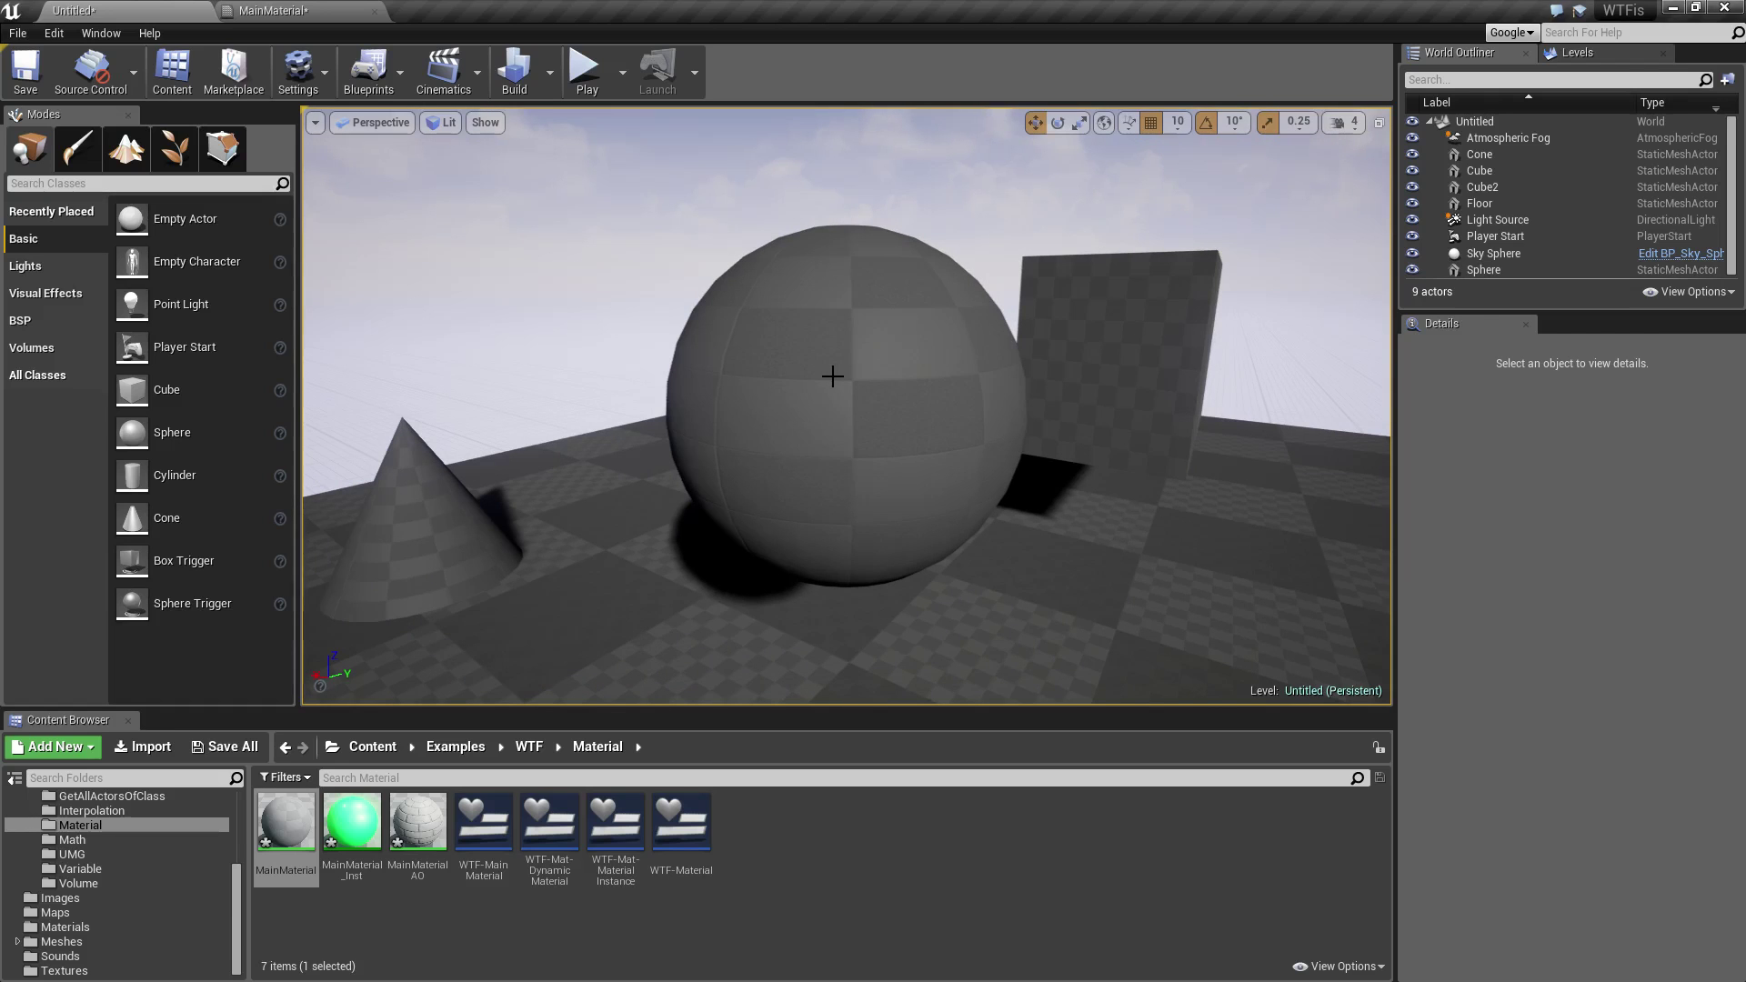
left_click_drag(819, 378, 986, 401, "alt")
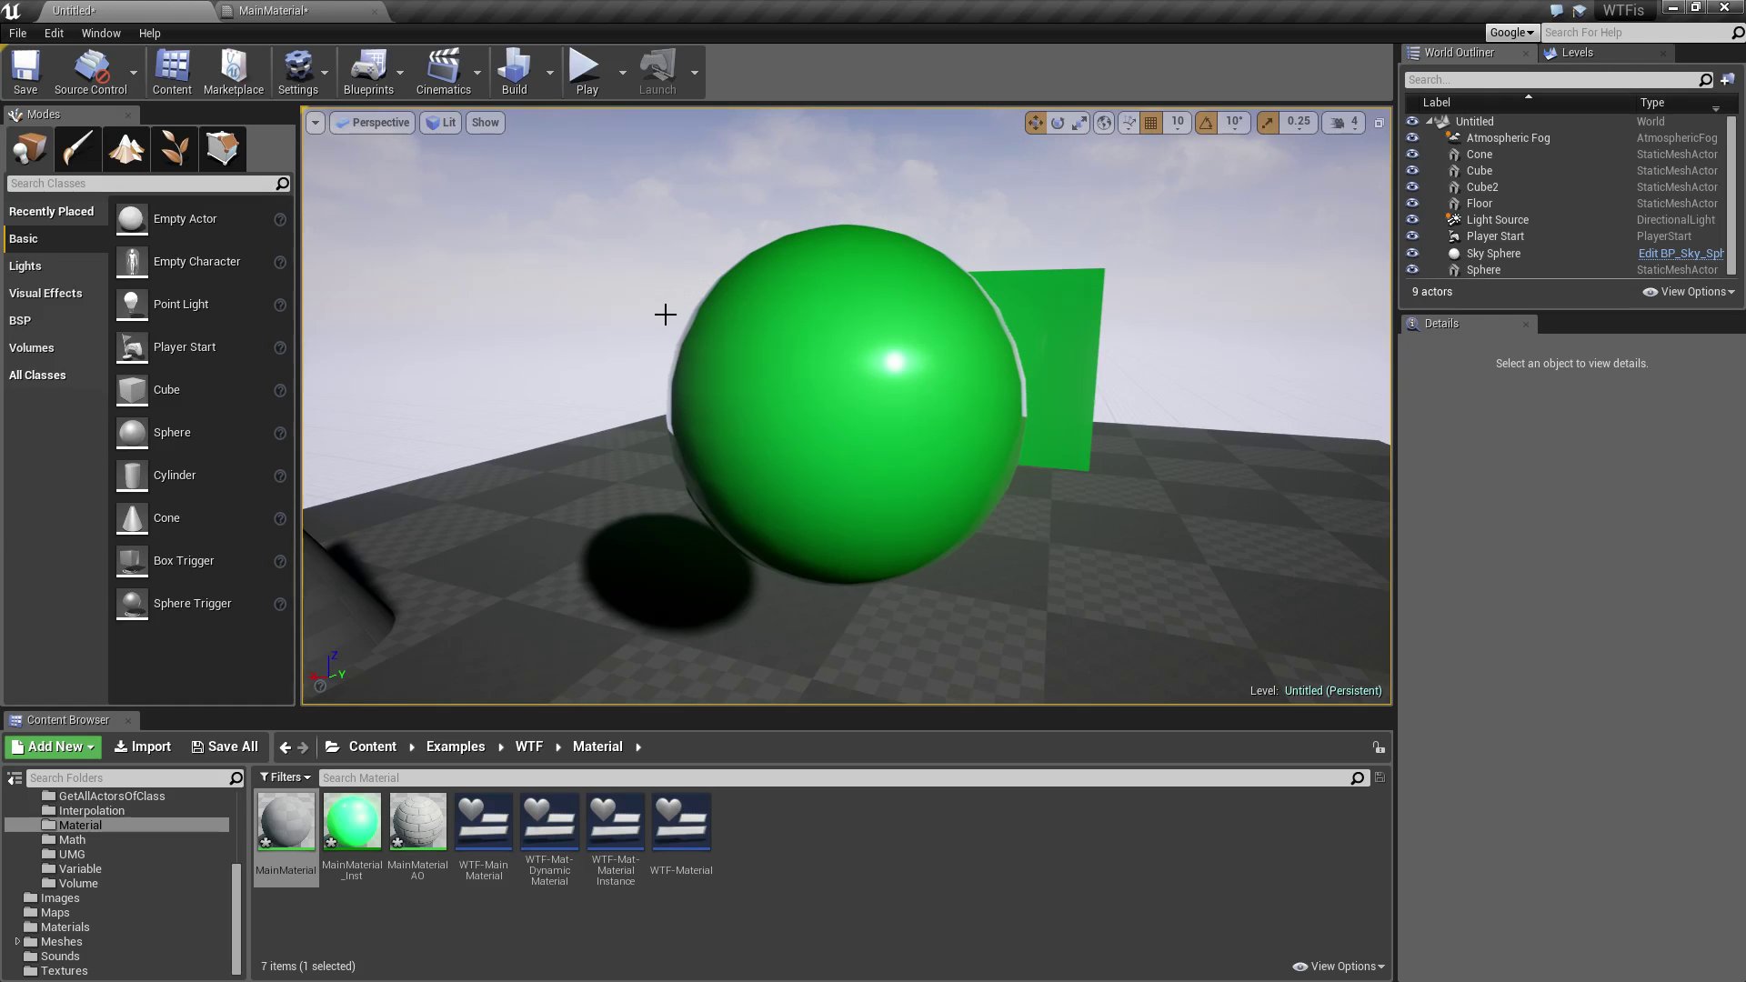
left_click_drag(848, 459, 797, 463, "alt")
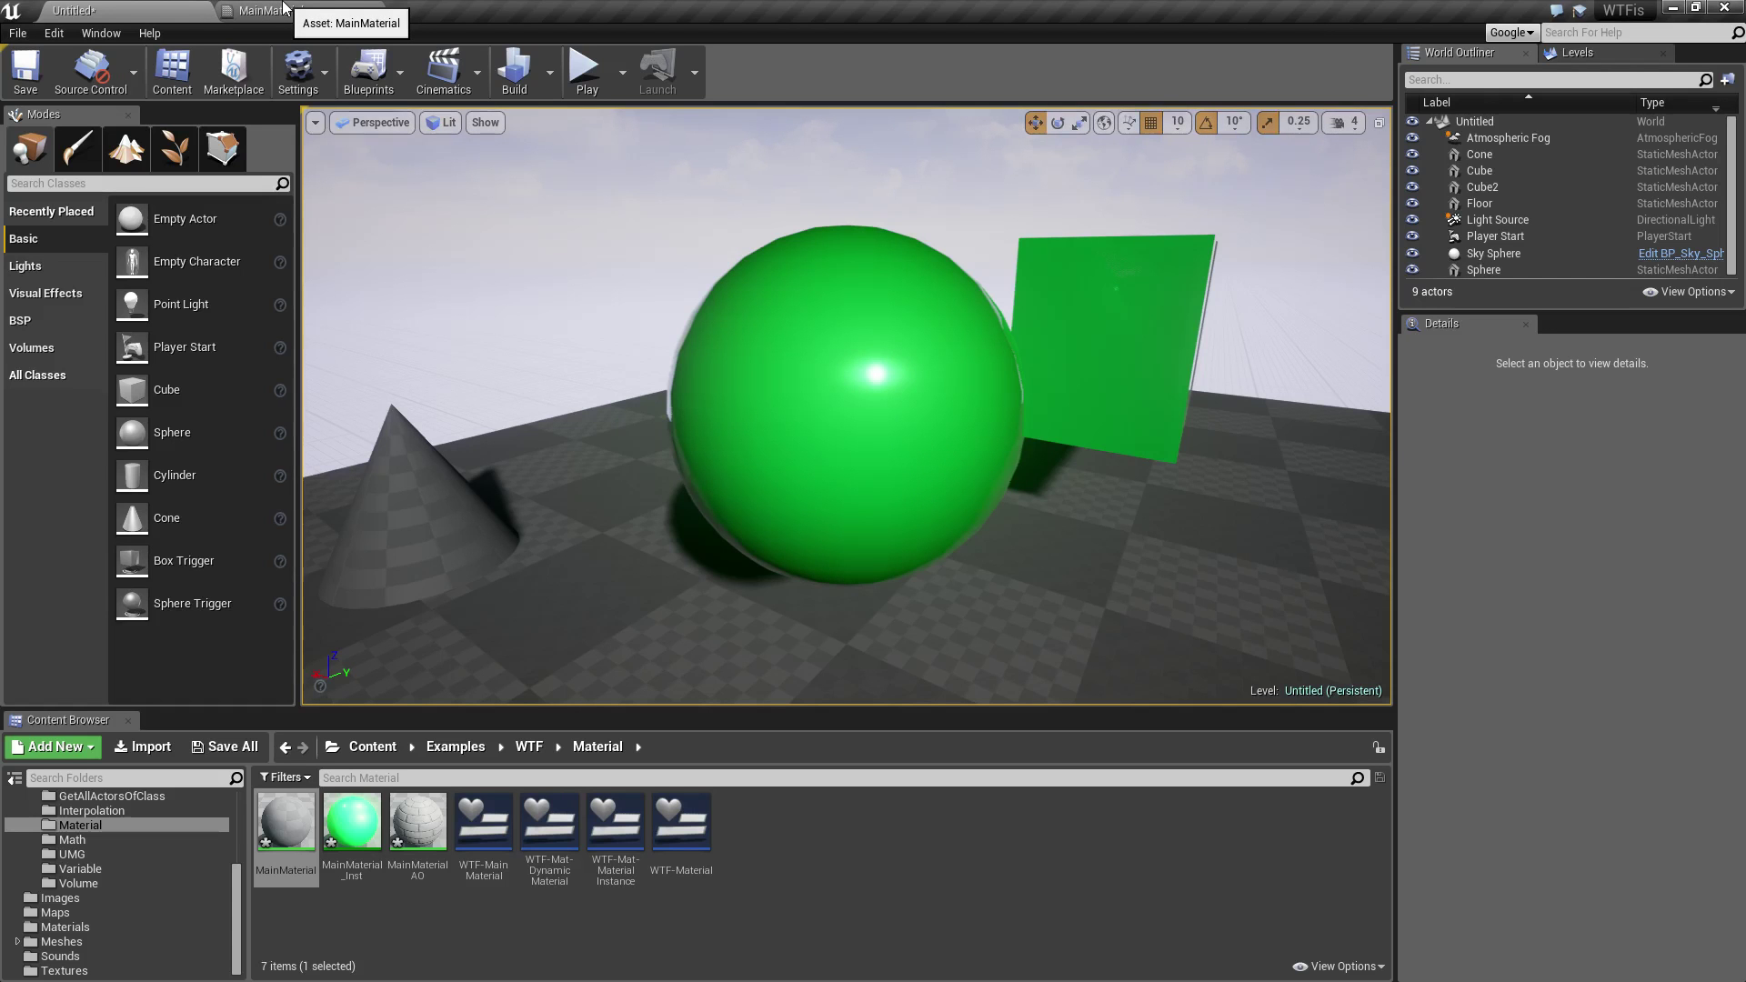
left_click_drag(757, 426, 719, 359, "alt")
left_click(350, 11)
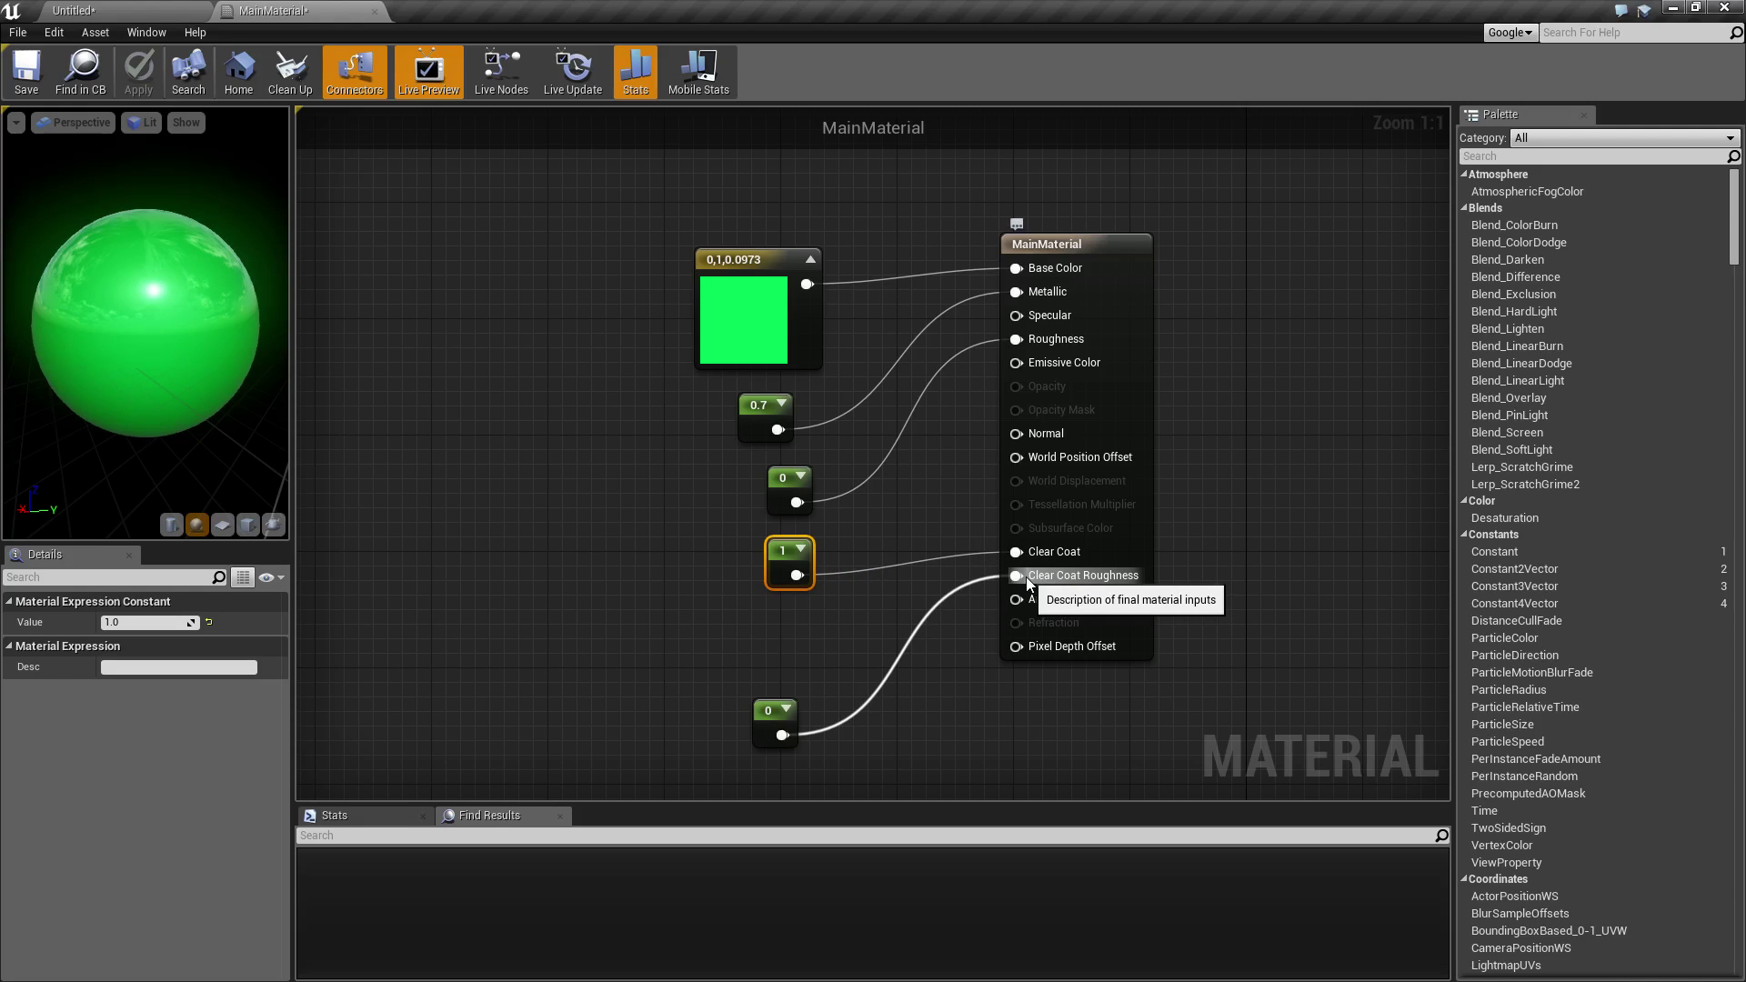
left_click(118, 10)
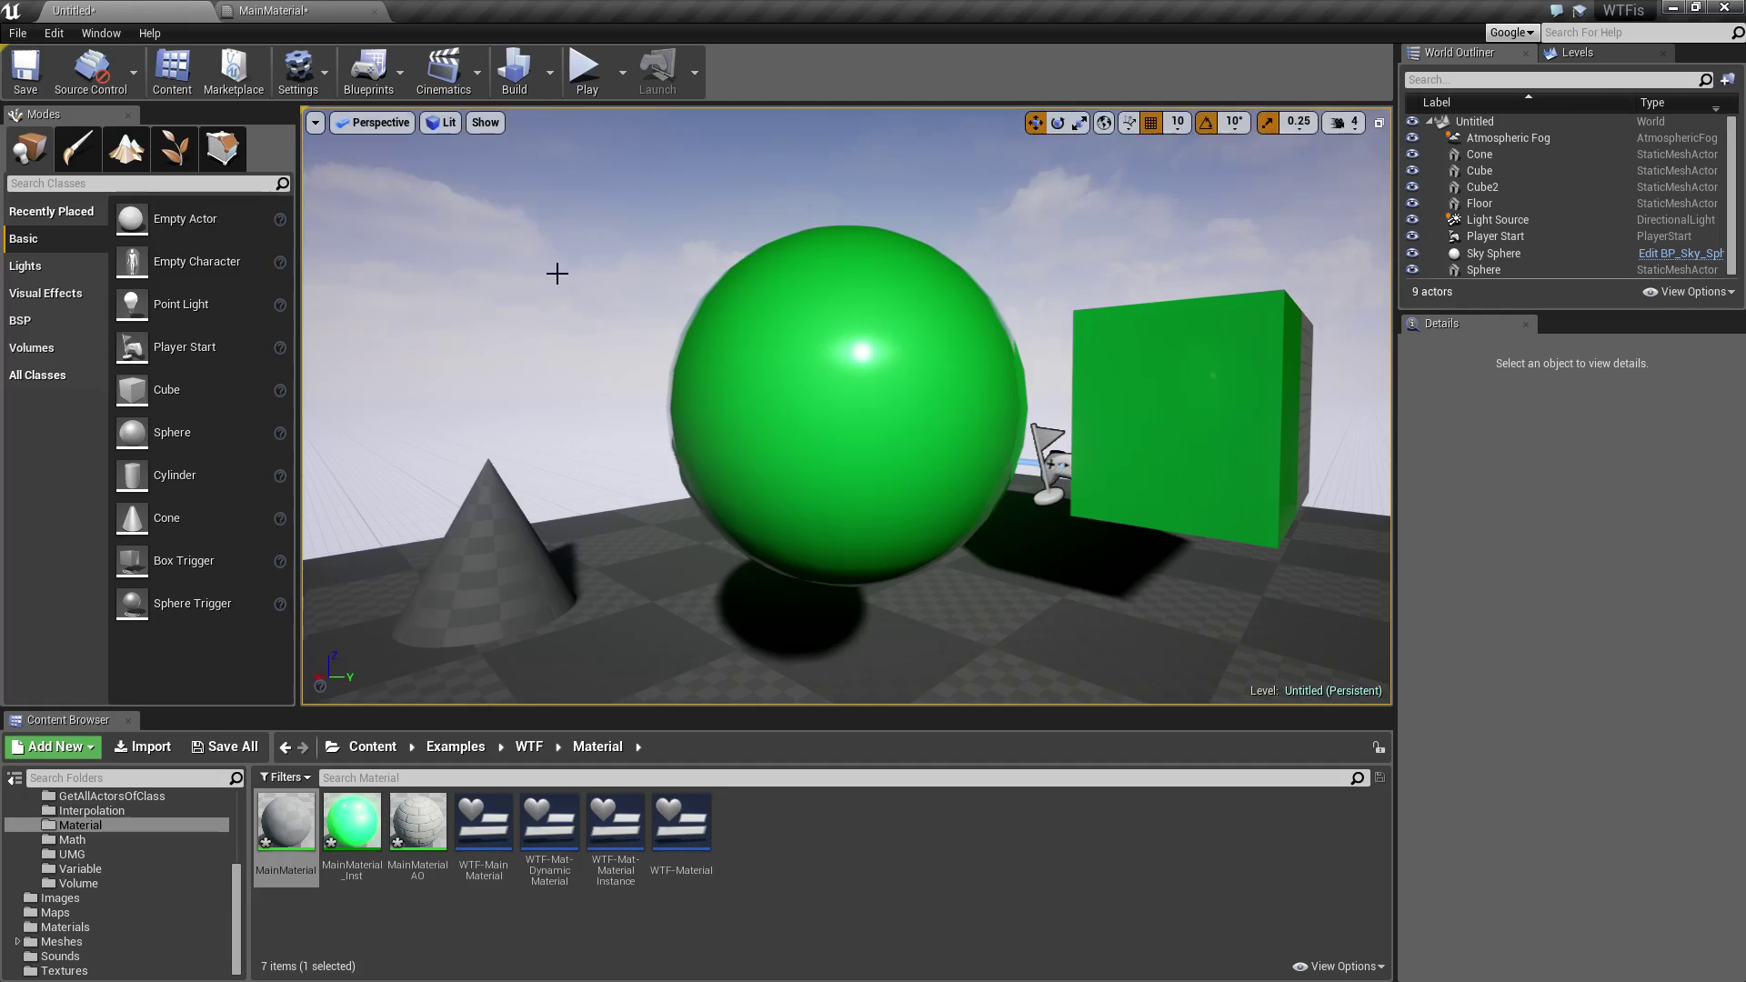
left_click_drag(848, 406, 977, 402, "alt")
left_click_drag(737, 410, 750, 409, "alt")
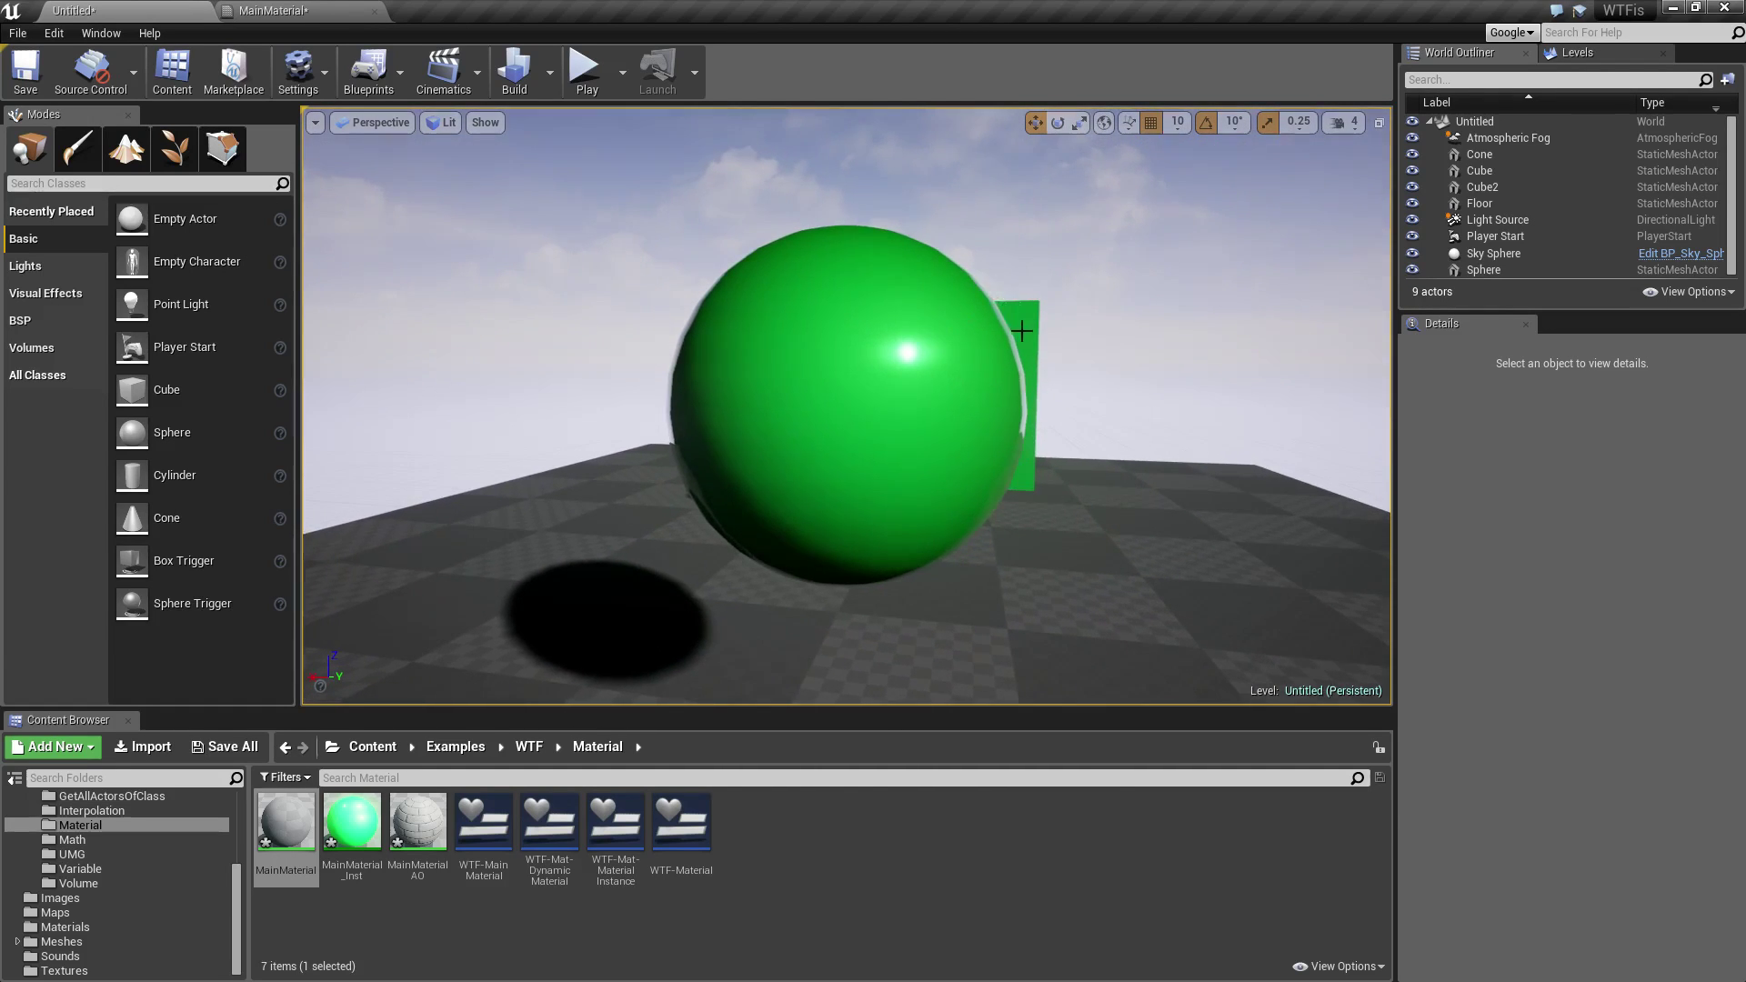
left_click_drag(1002, 454, 1087, 455, "alt")
Step: Set the Clear Coat Roughness constant to 1, apply the material and inspect the sphere's surface in the level
left_click(273, 10)
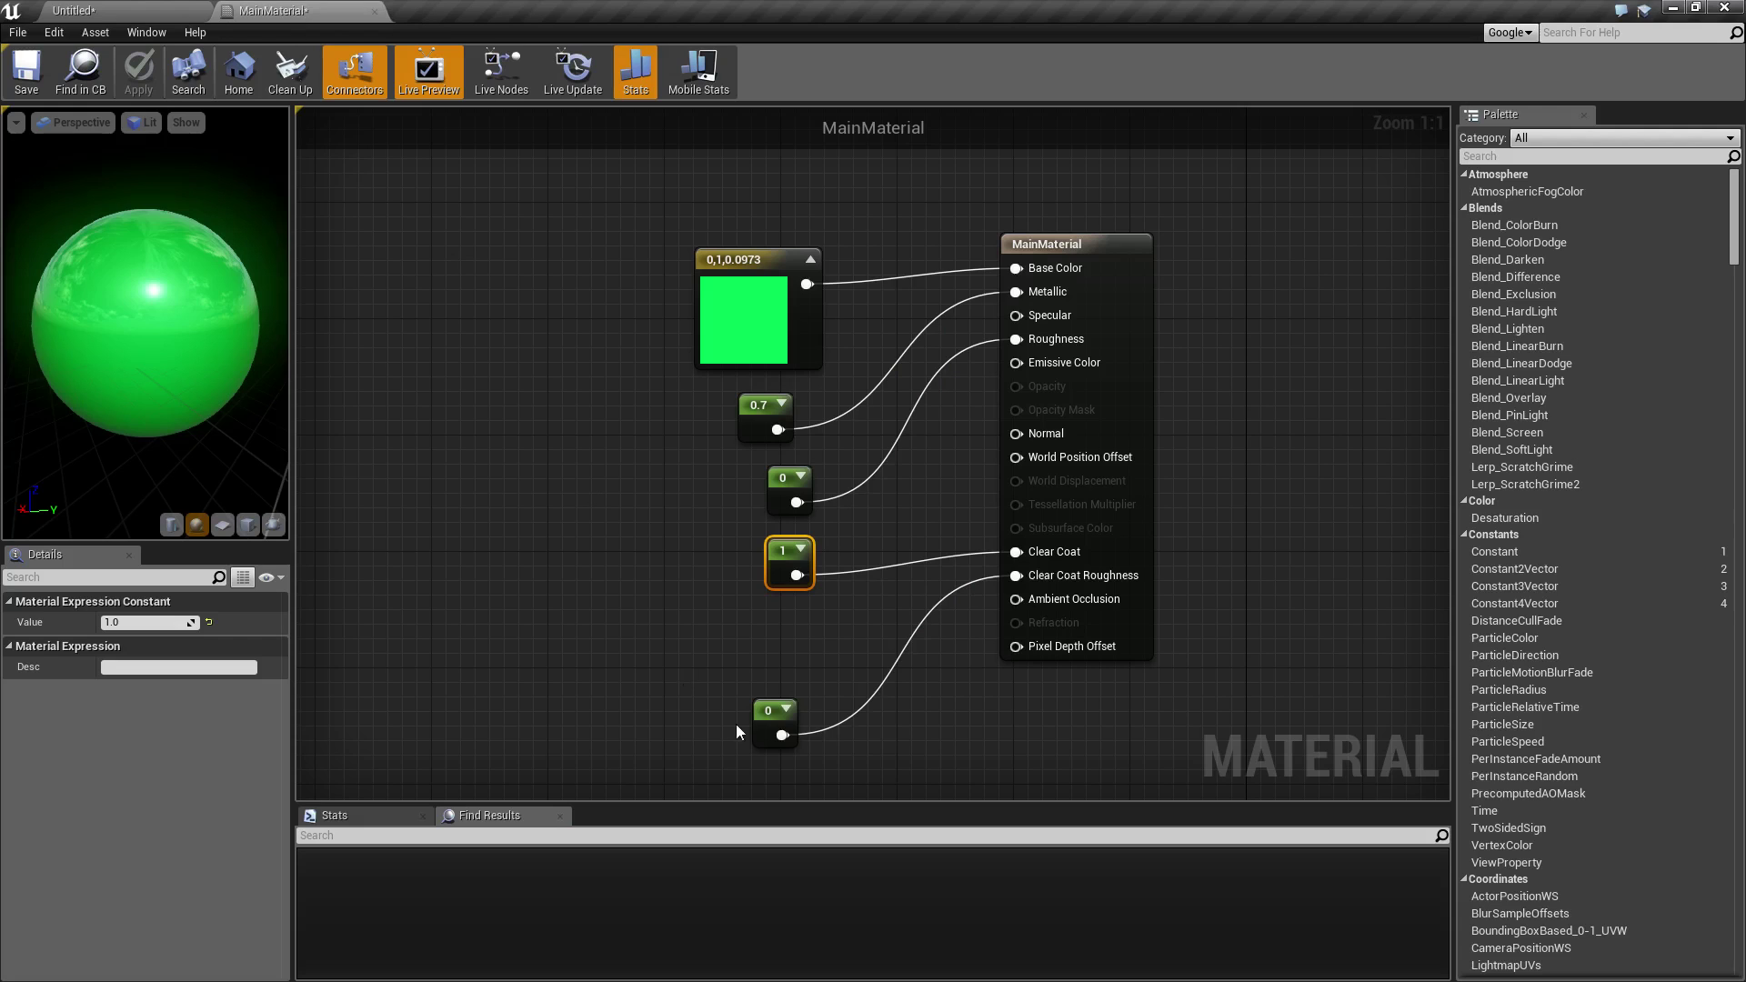
left_click(780, 709)
left_click(150, 622)
type("1")
key("Return")
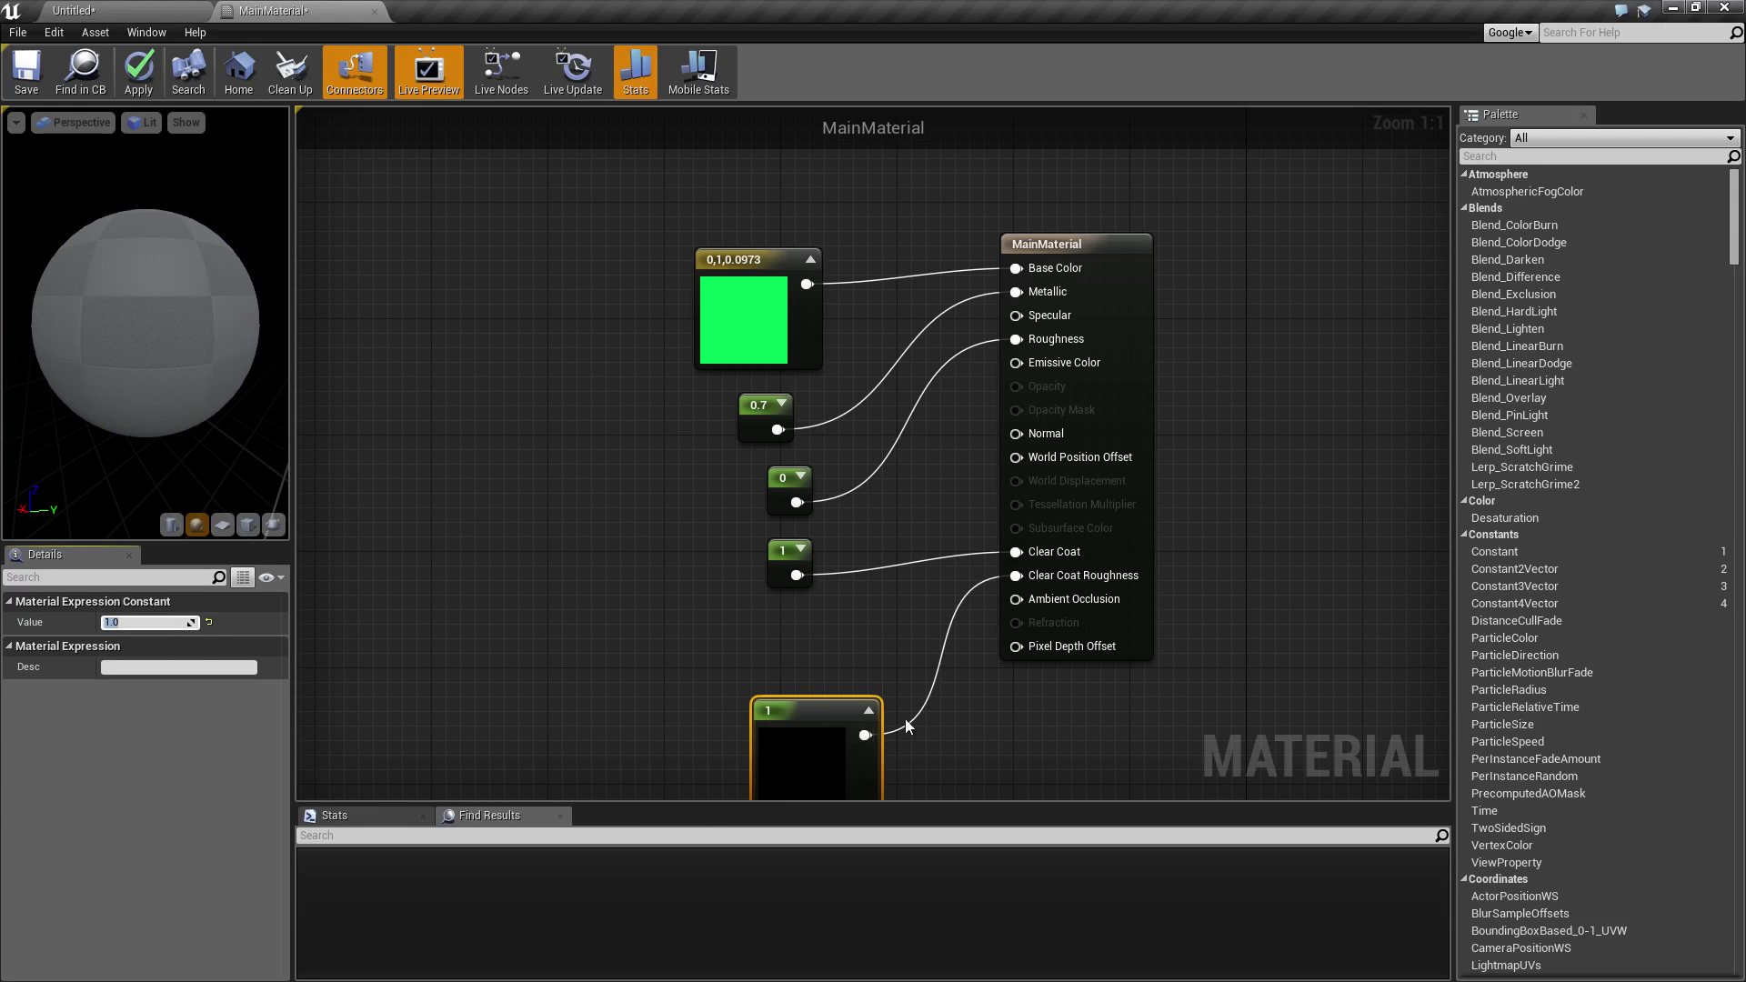
left_click(868, 711)
left_click(138, 71)
left_click(122, 10)
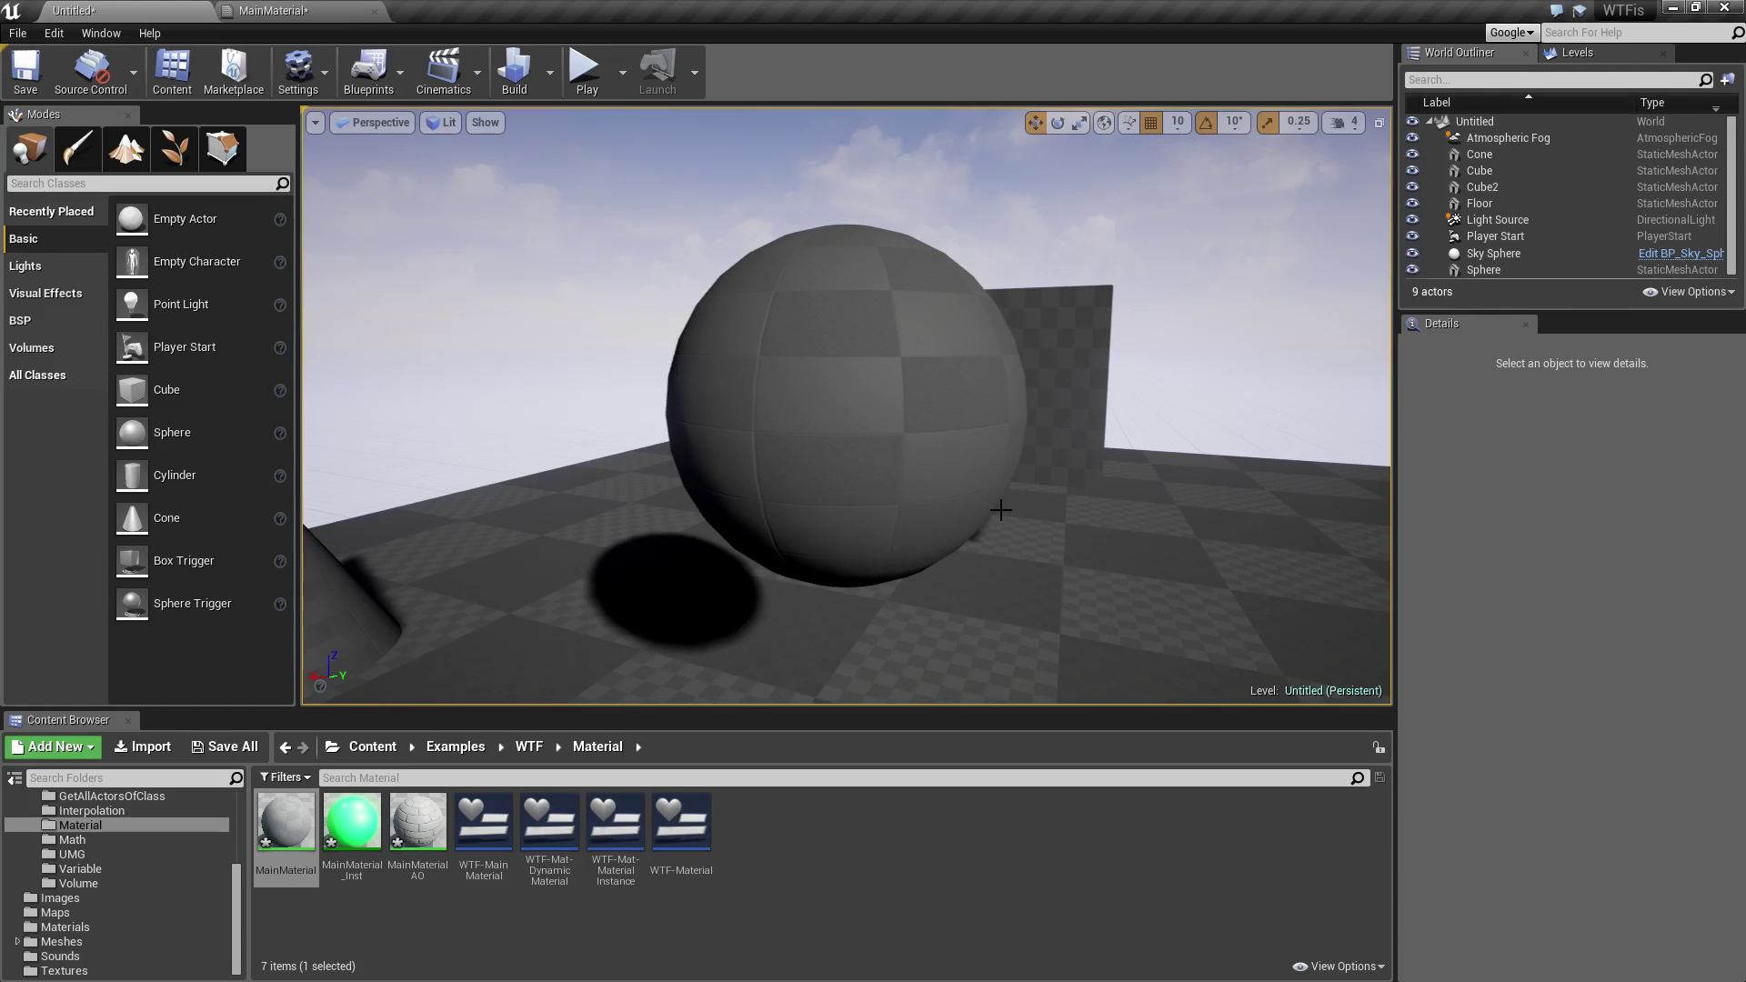
mouse_move(1037, 433)
left_mouse_down("alt")
mouse_move(991, 454)
mouse_move(1037, 433)
left_mouse_up("alt")
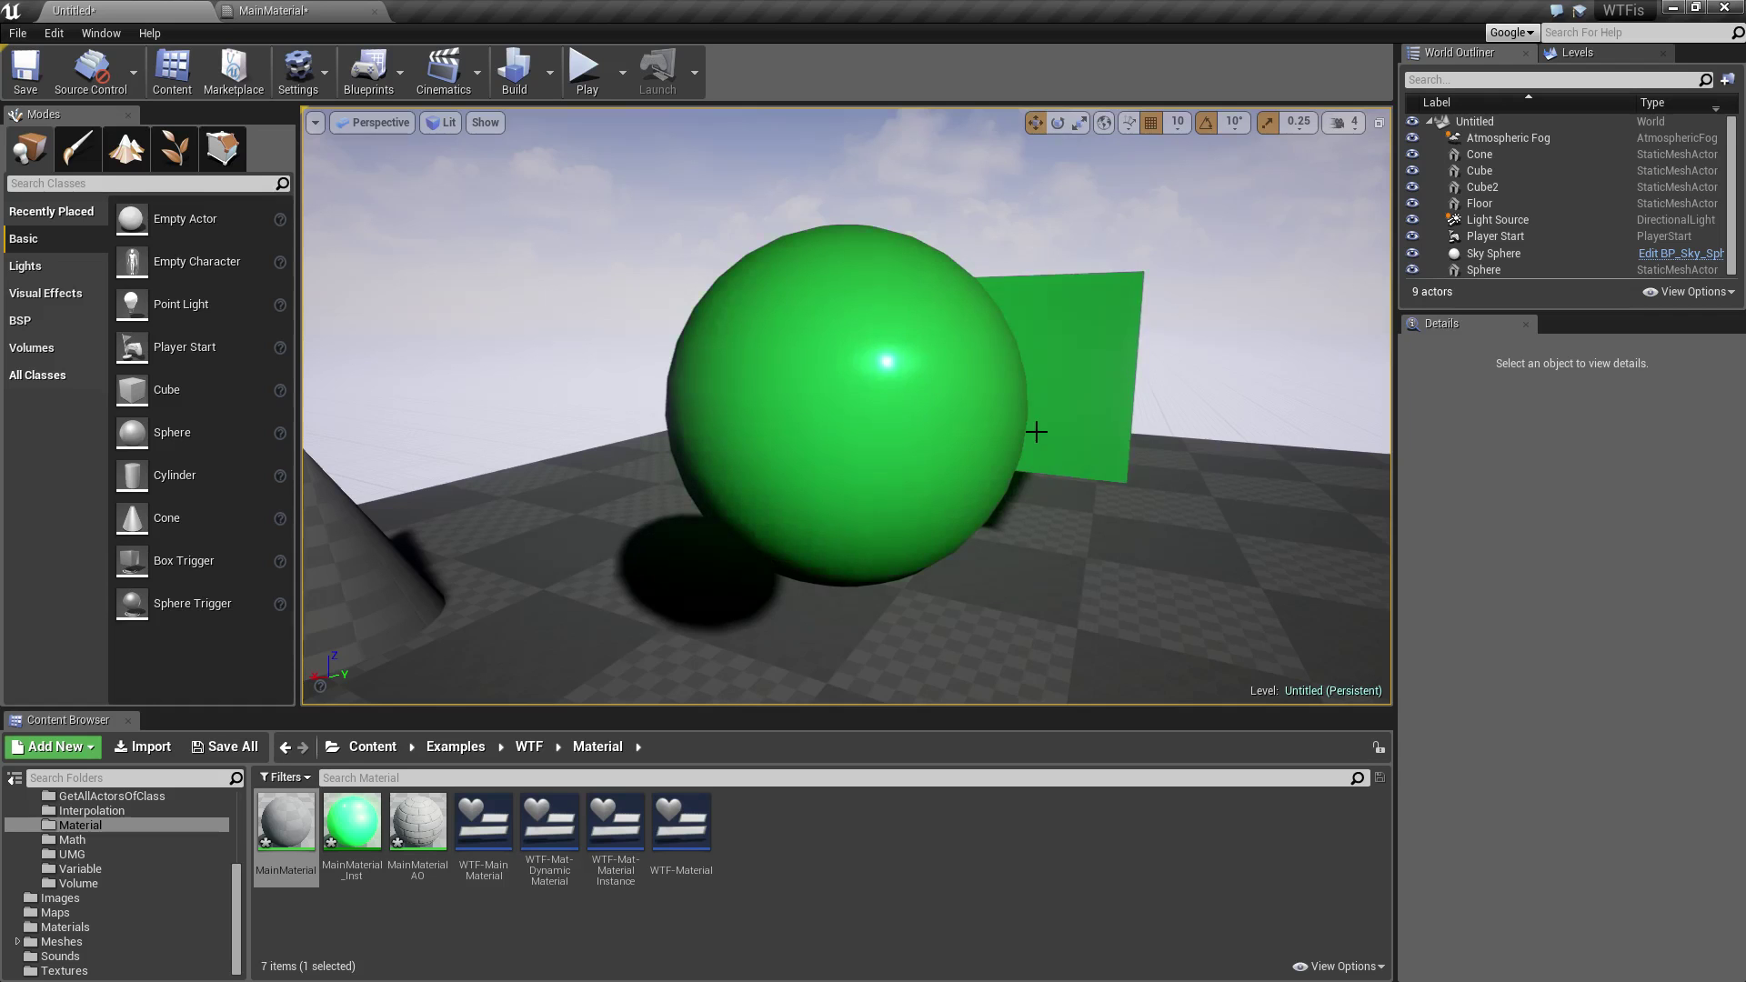
left_click_drag(1060, 417, 1055, 409, "alt")
scroll(991, 325, "down", 1)
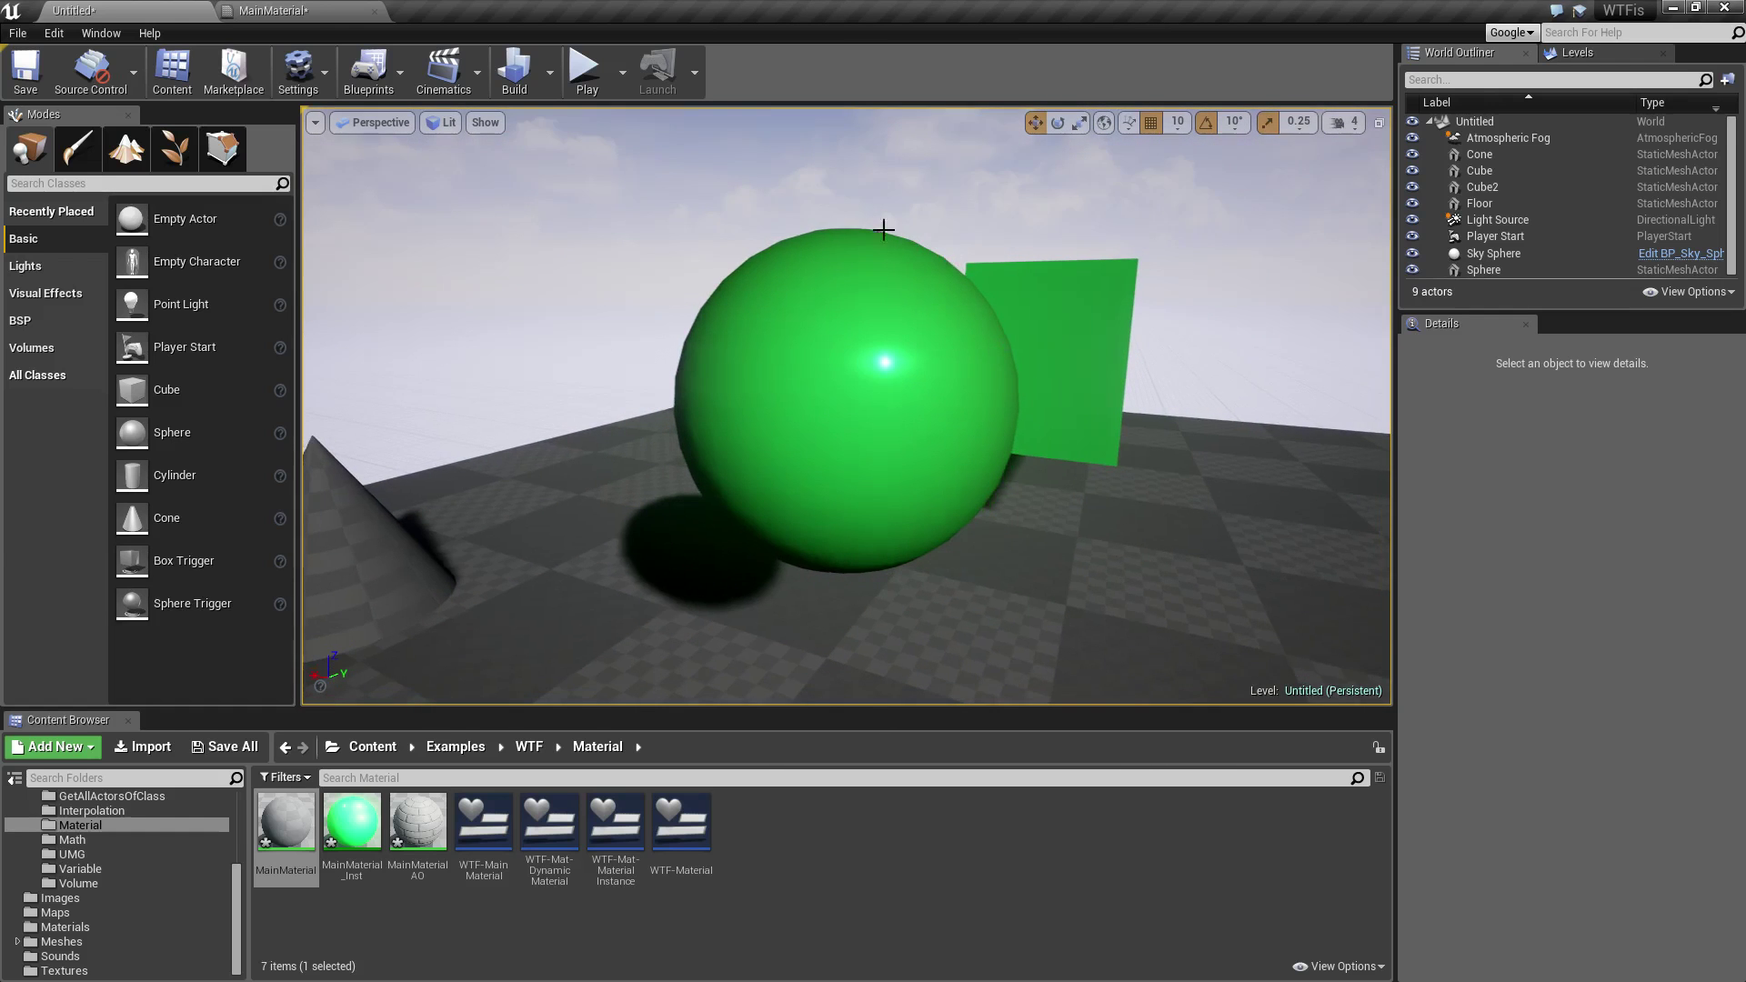
left_click_drag(927, 543, 927, 543, "alt")
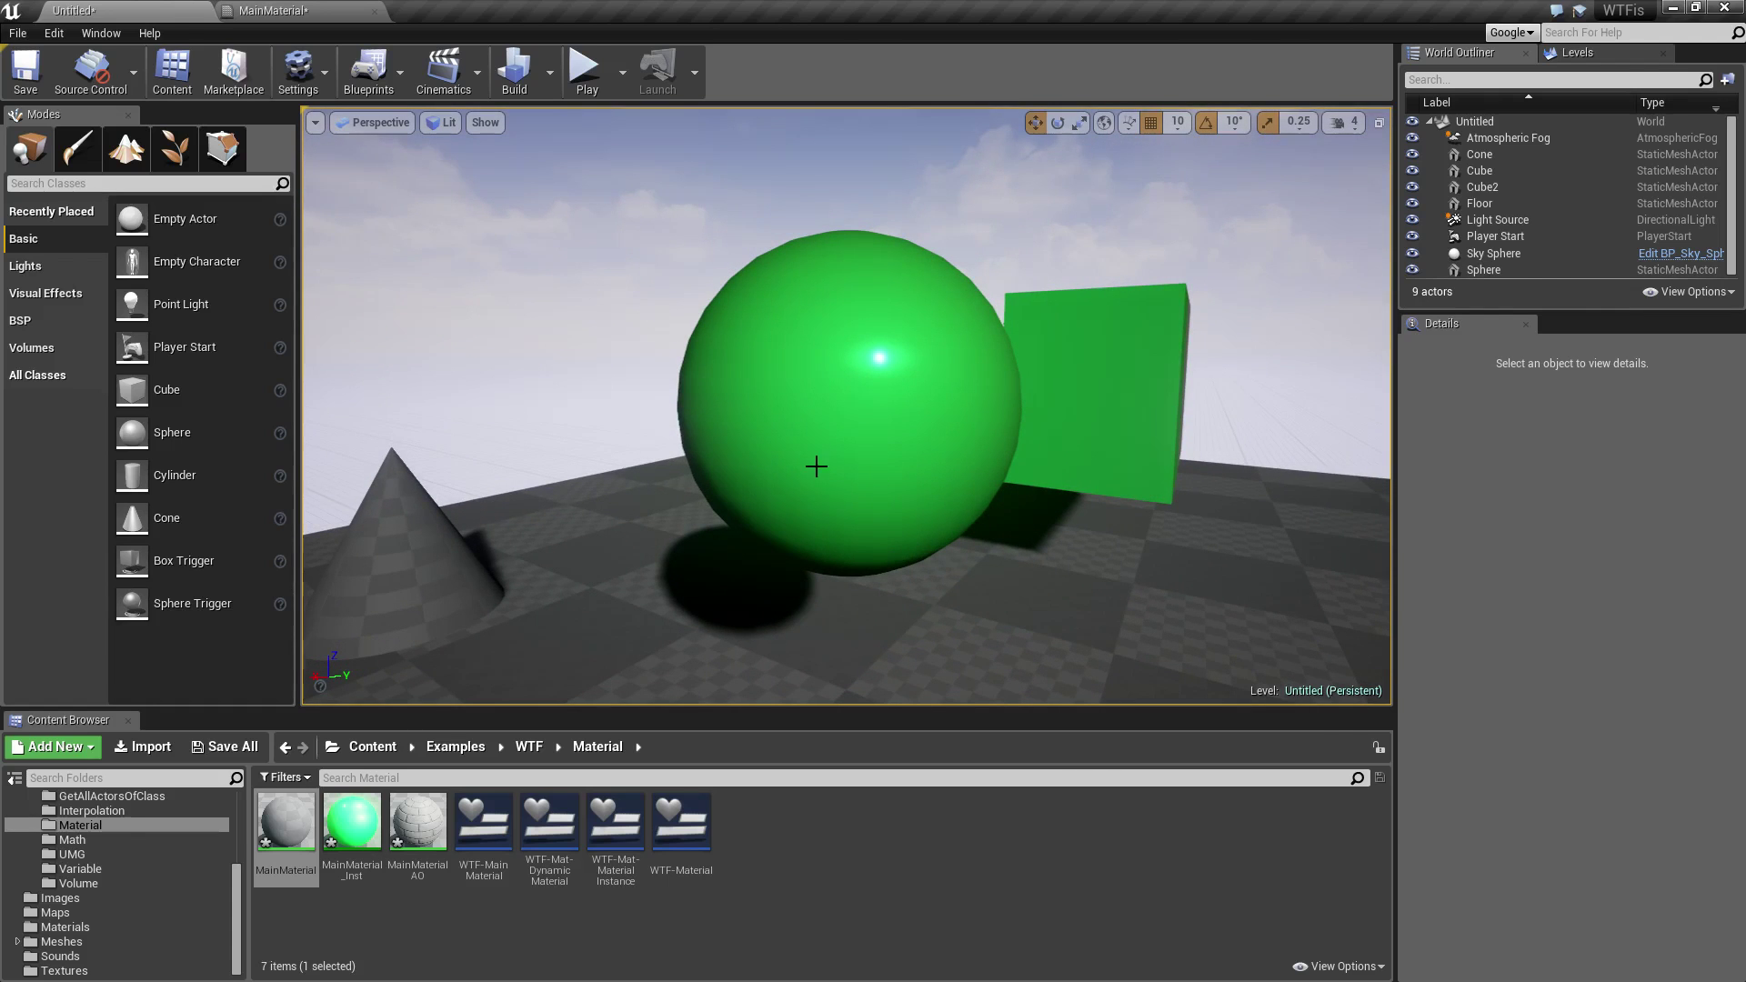
Step: Set the Clear Coat Roughness constant to 0 in MainMaterial and apply the change
left_click(296, 10)
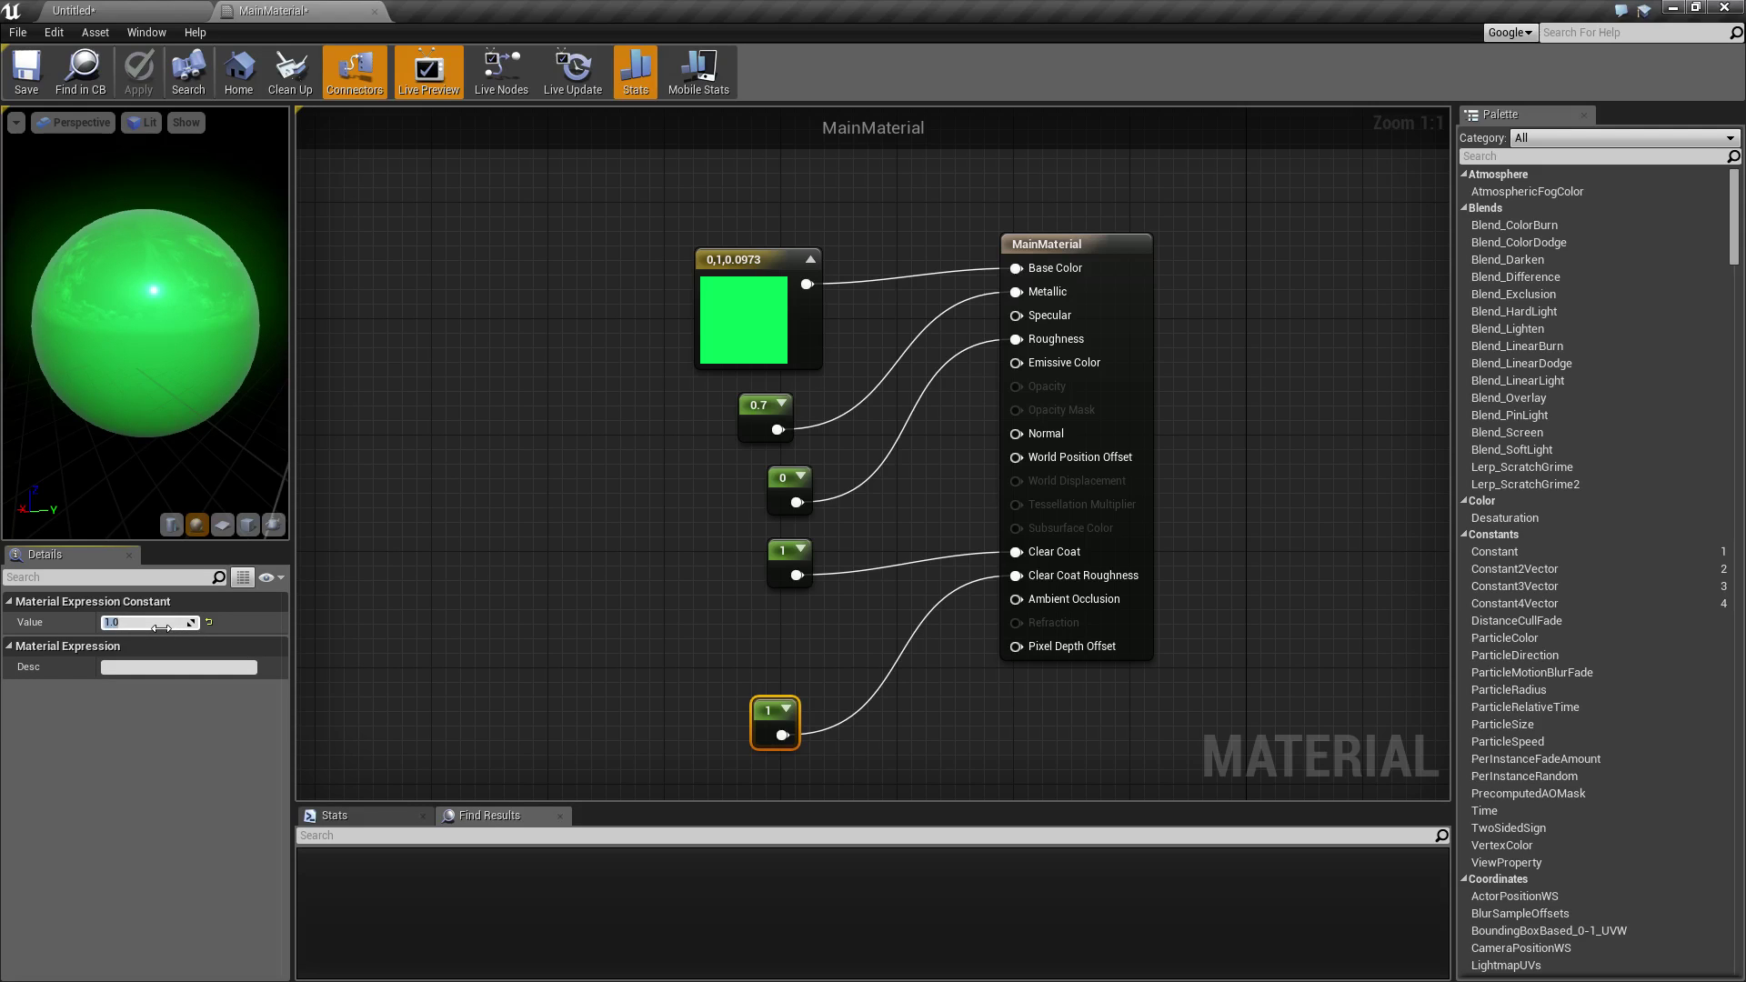
key("Return")
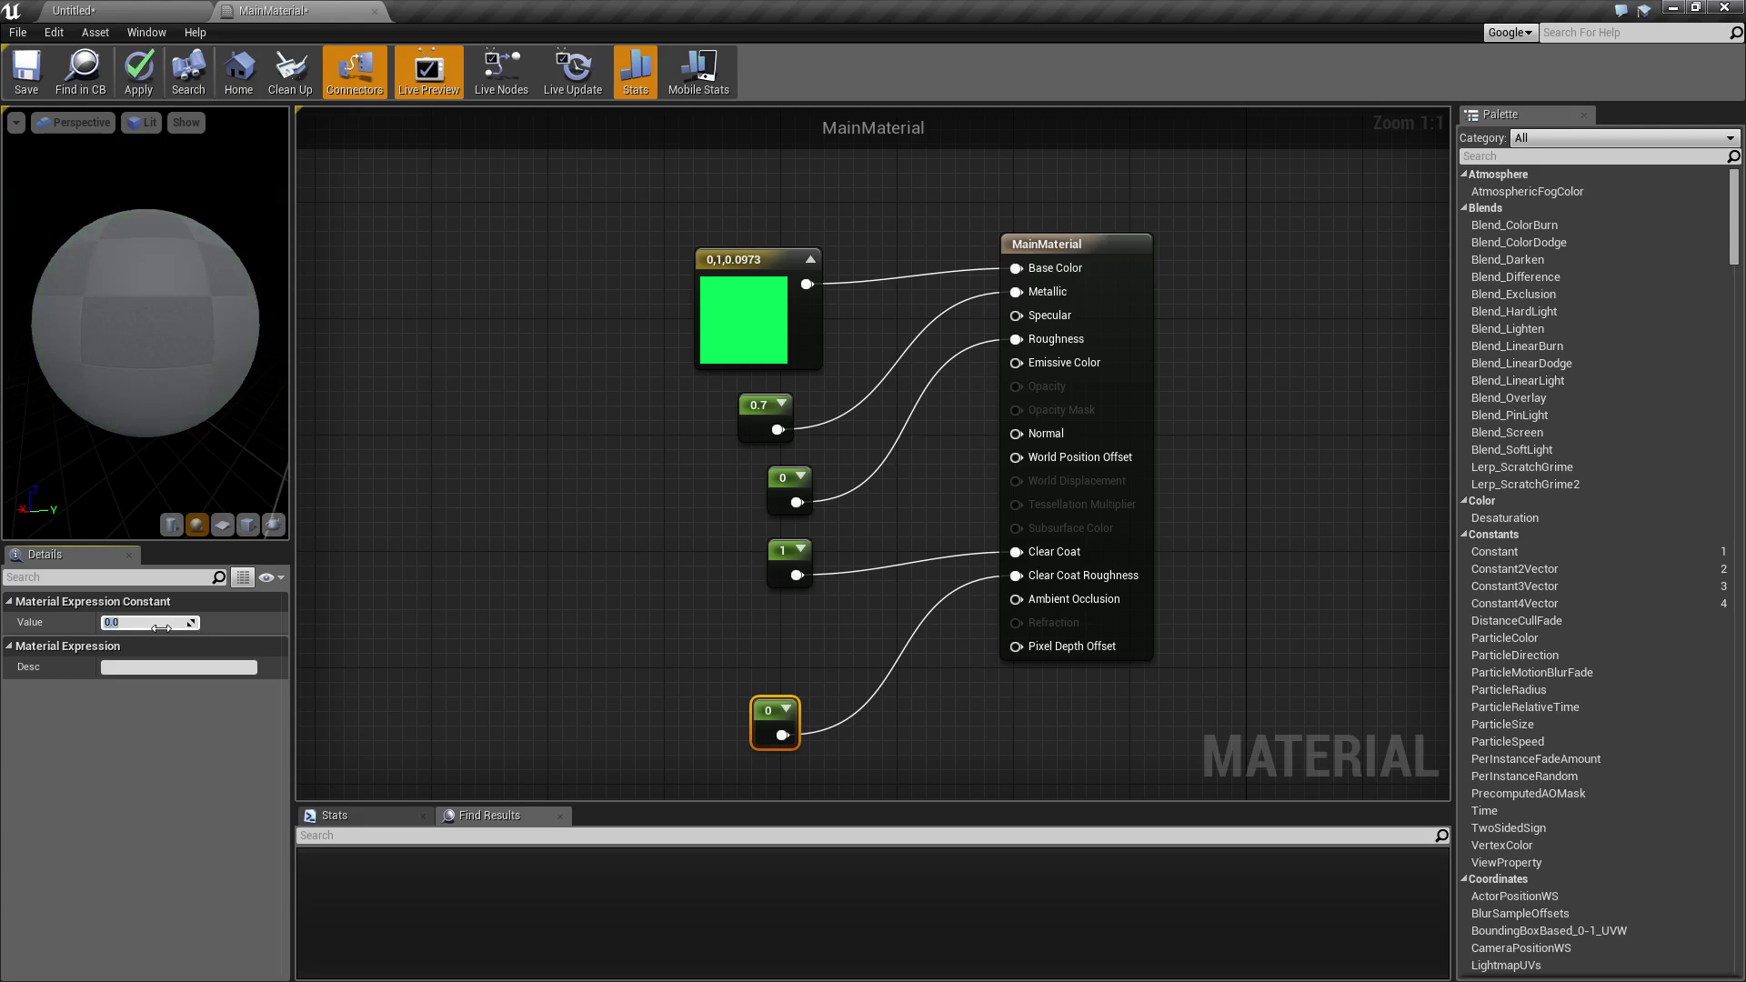
left_click(129, 70)
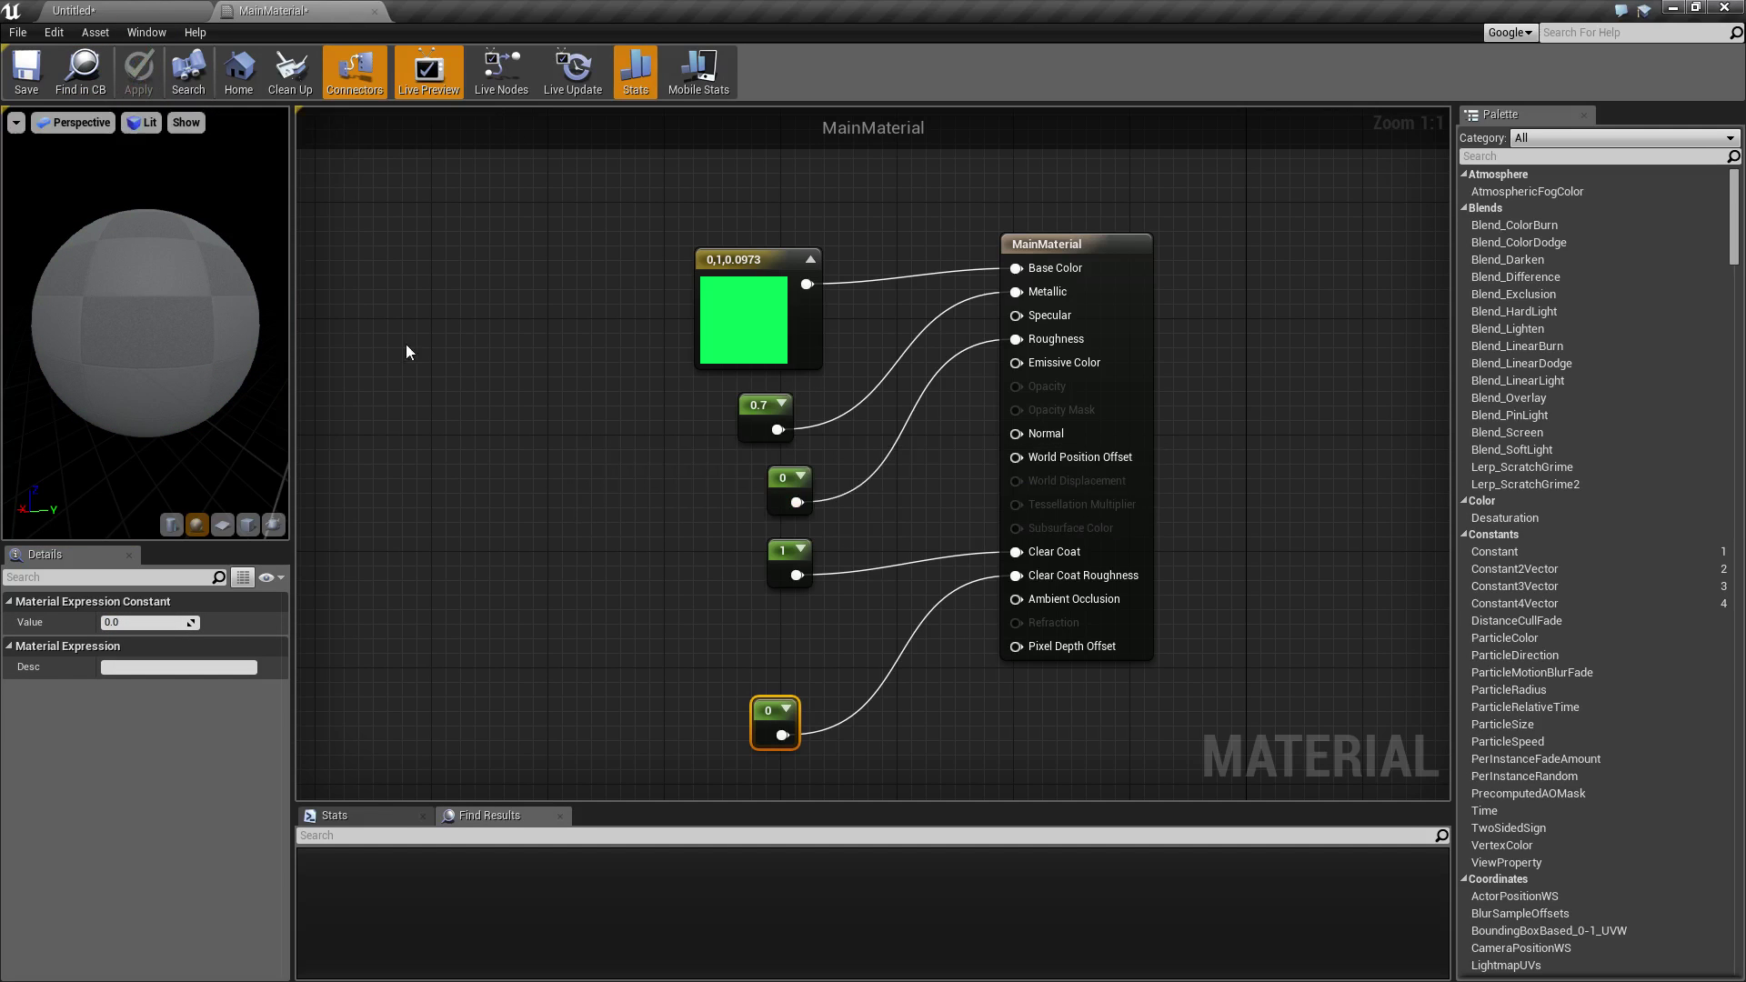
right_click_drag(521, 542, 555, 502)
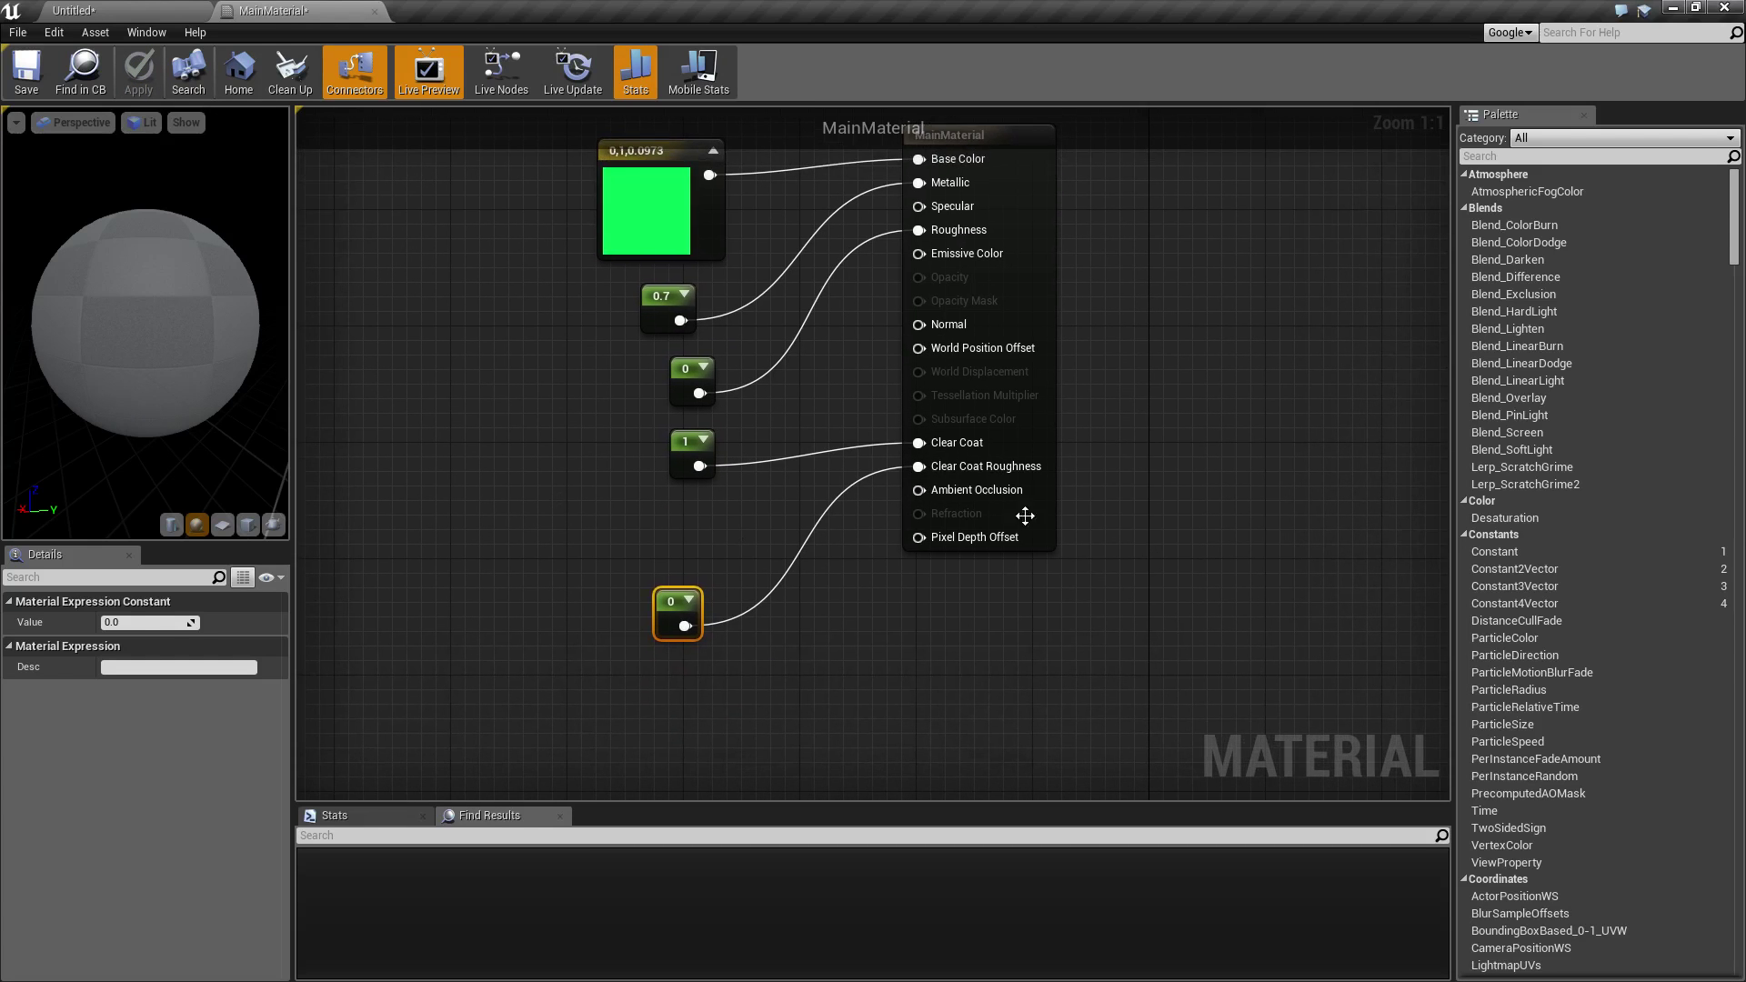
Step: Disconnect all inputs of the MainMaterial node and set the material's shading model to Default Lit
left_click(911, 467)
left_click(917, 468, "alt")
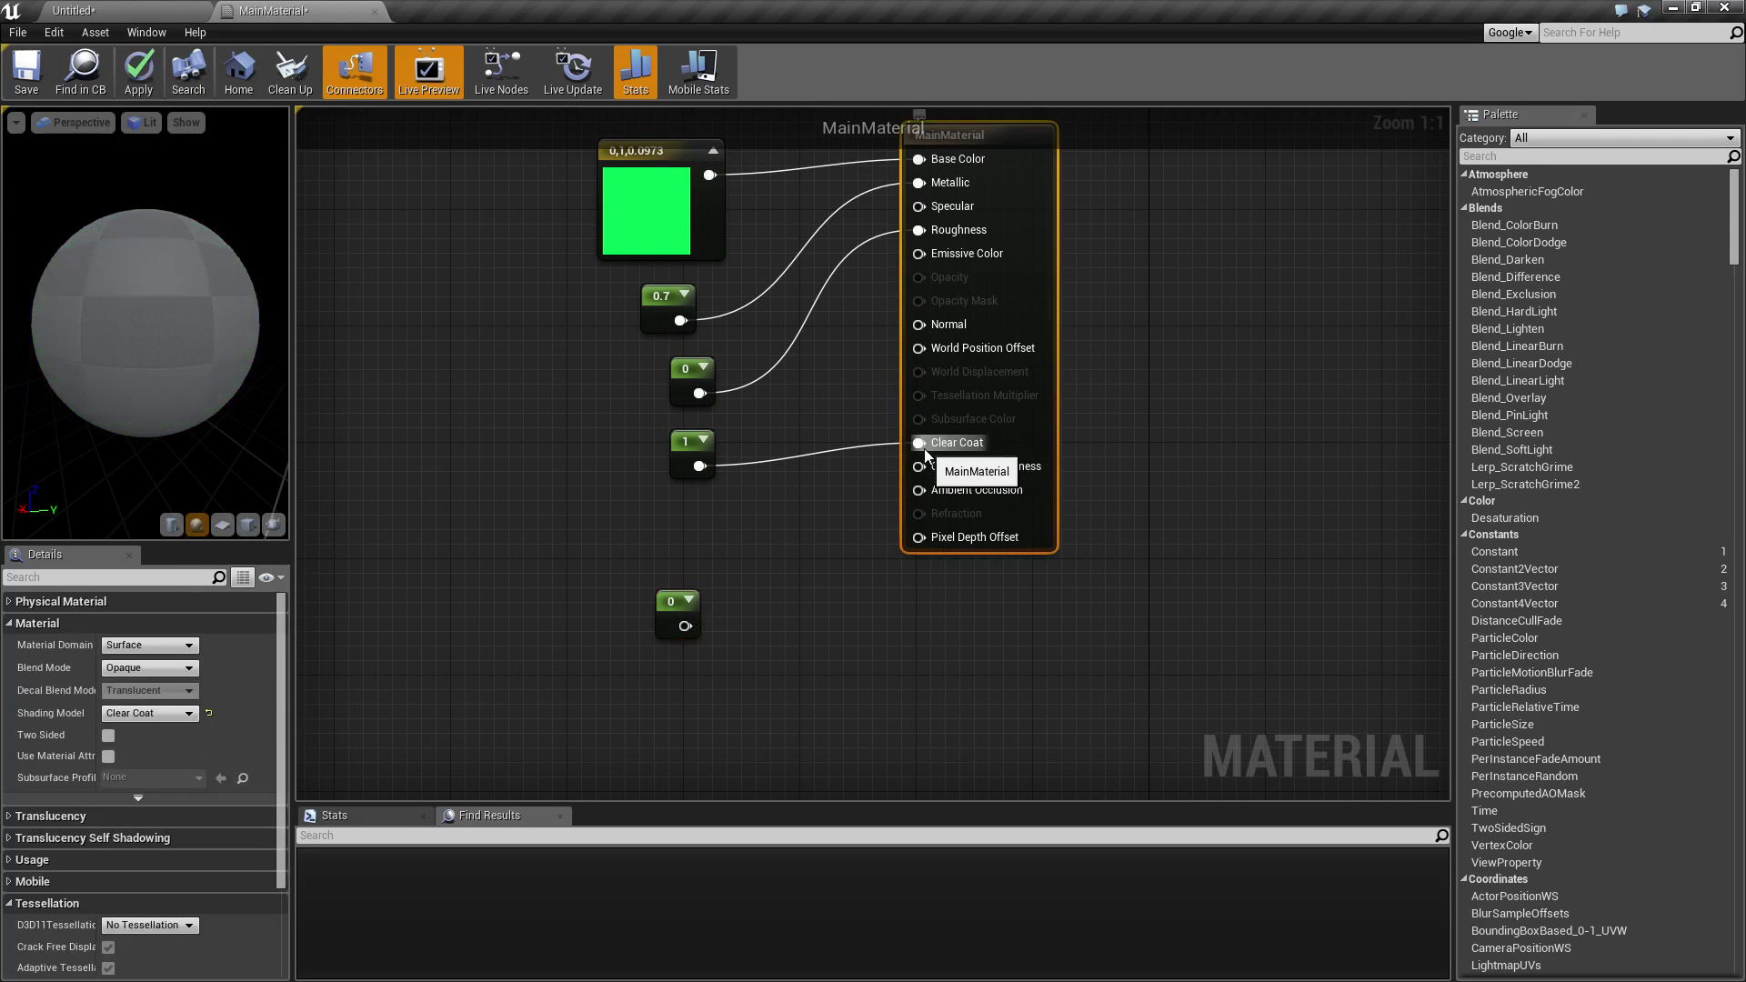
left_click(919, 443, "alt")
left_click(920, 231, "alt")
left_click(919, 183, "alt")
left_click(920, 159, "alt")
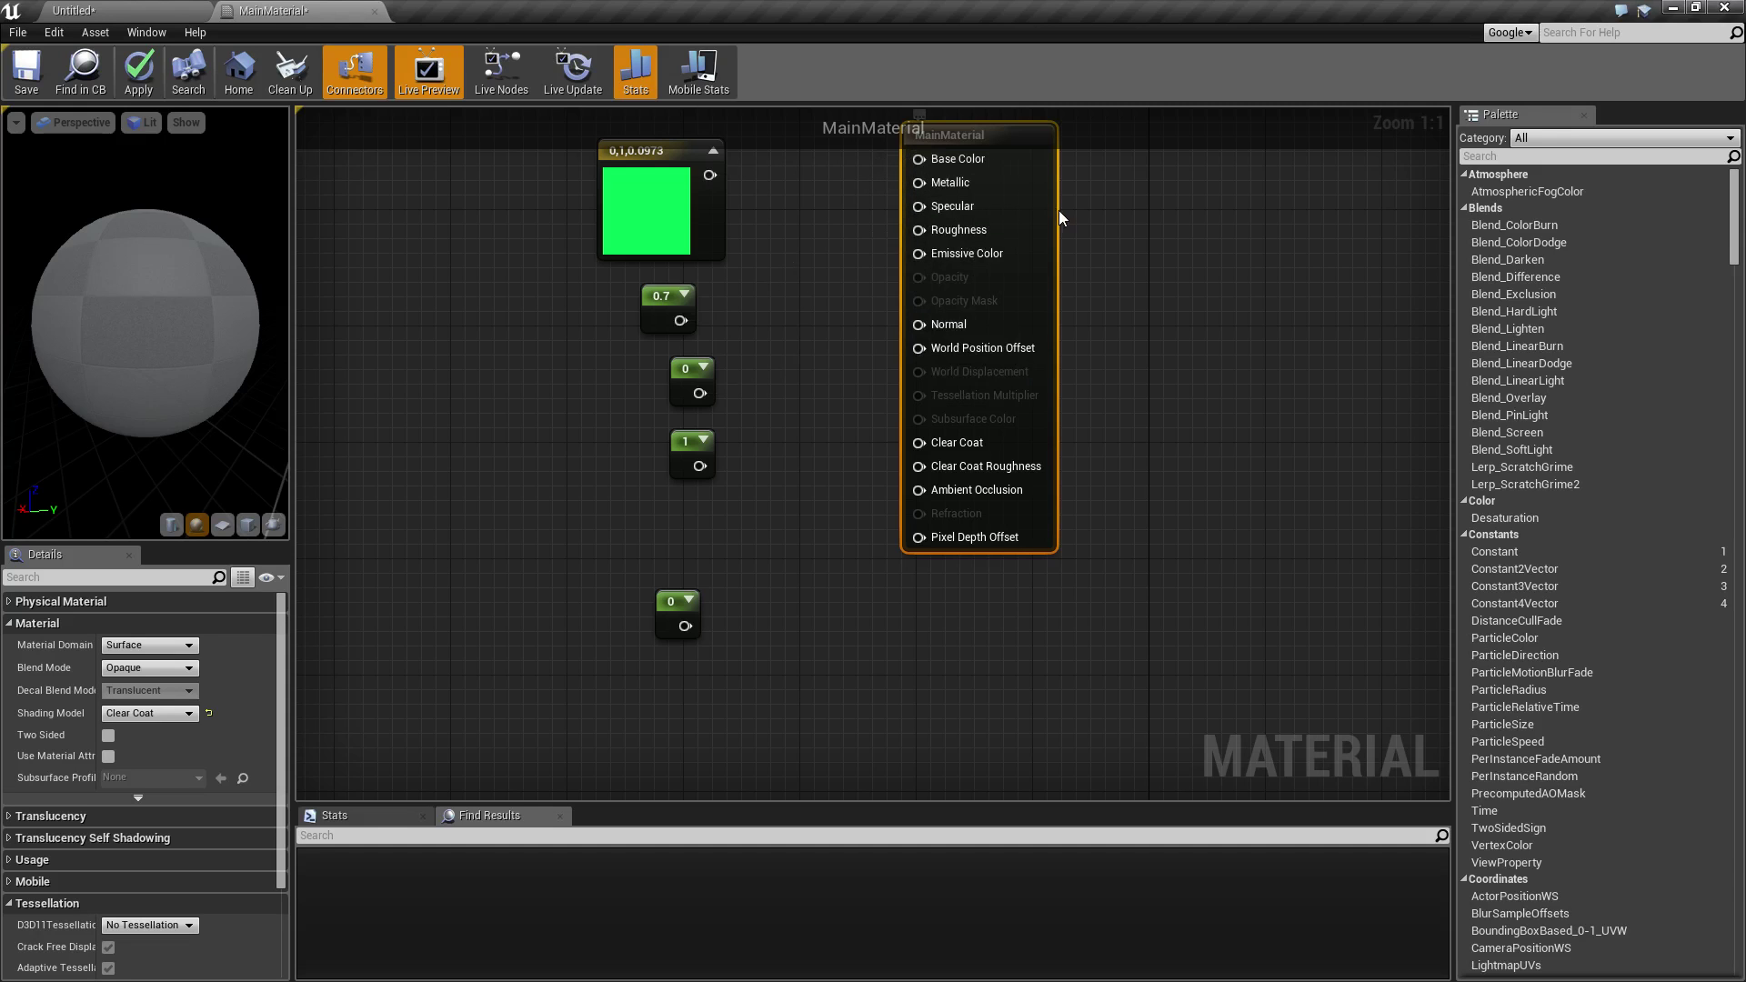
left_click(138, 716)
left_click(132, 739)
Step: Move the MainMaterial node beside the brick texture samples and wire them to Base Color, Normal and, from the mask's green channel, Ambient Occlusion
scroll(1001, 643, "down", 3)
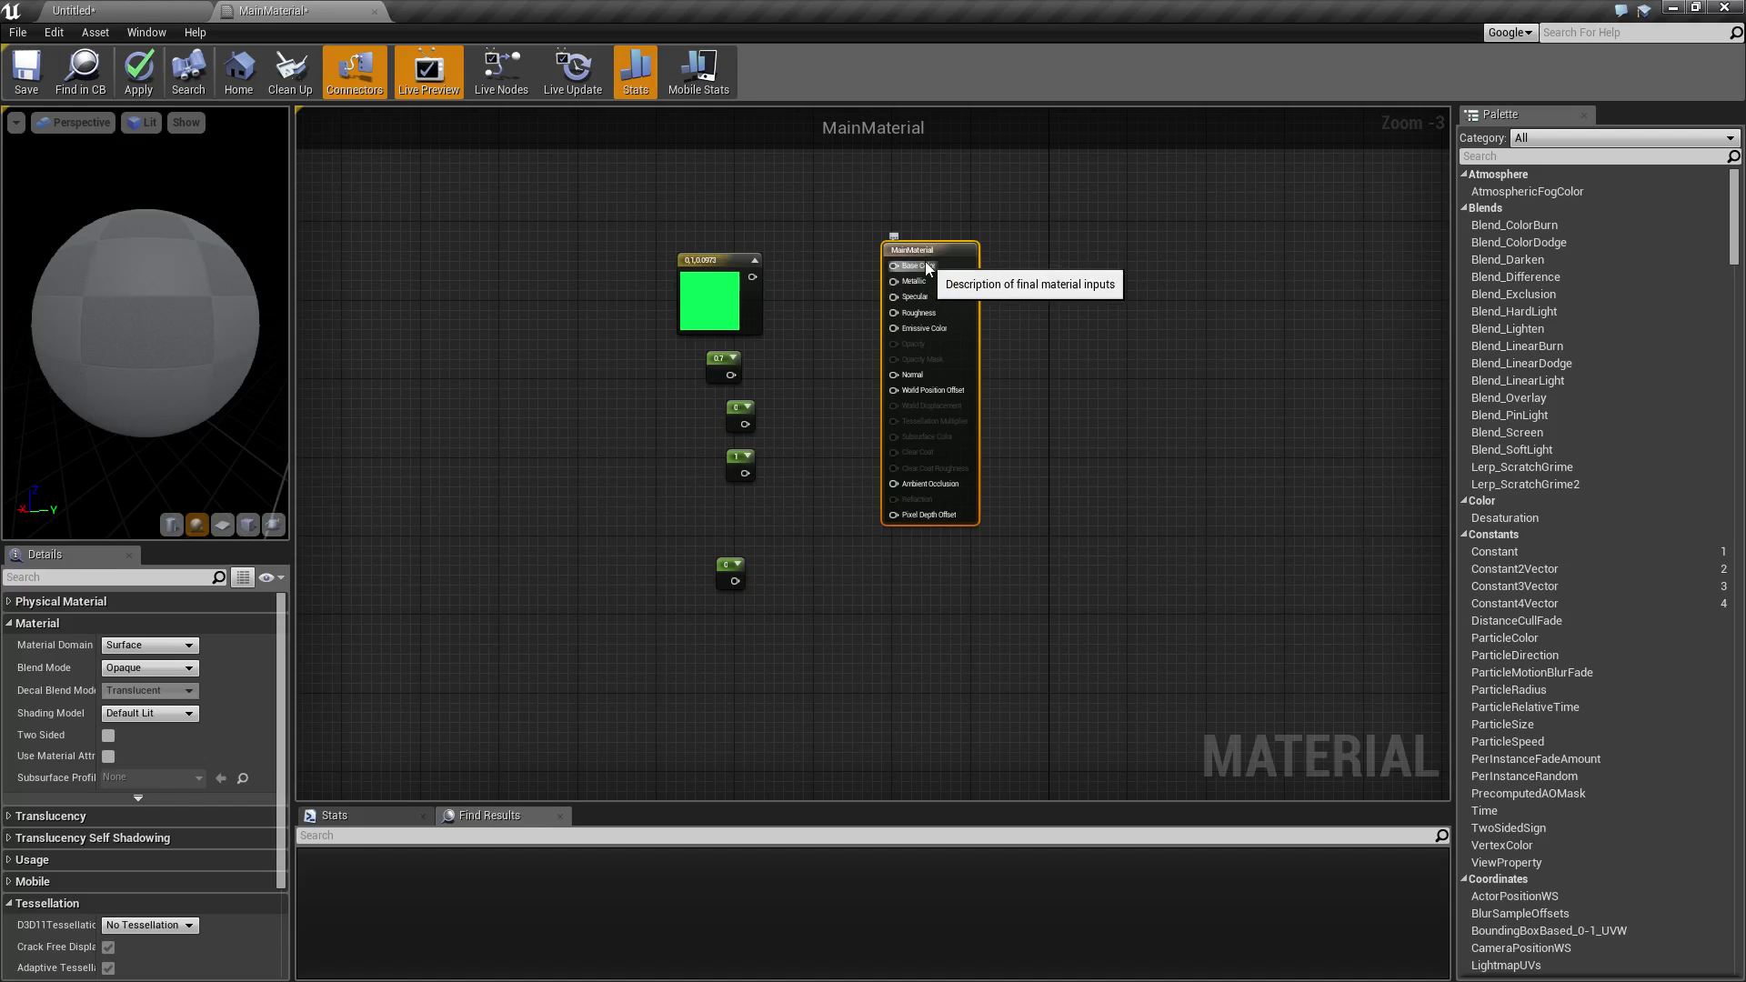
left_click_drag(924, 255, 936, 606)
right_click_drag(788, 584, 795, 229)
scroll(761, 413, "up", 2)
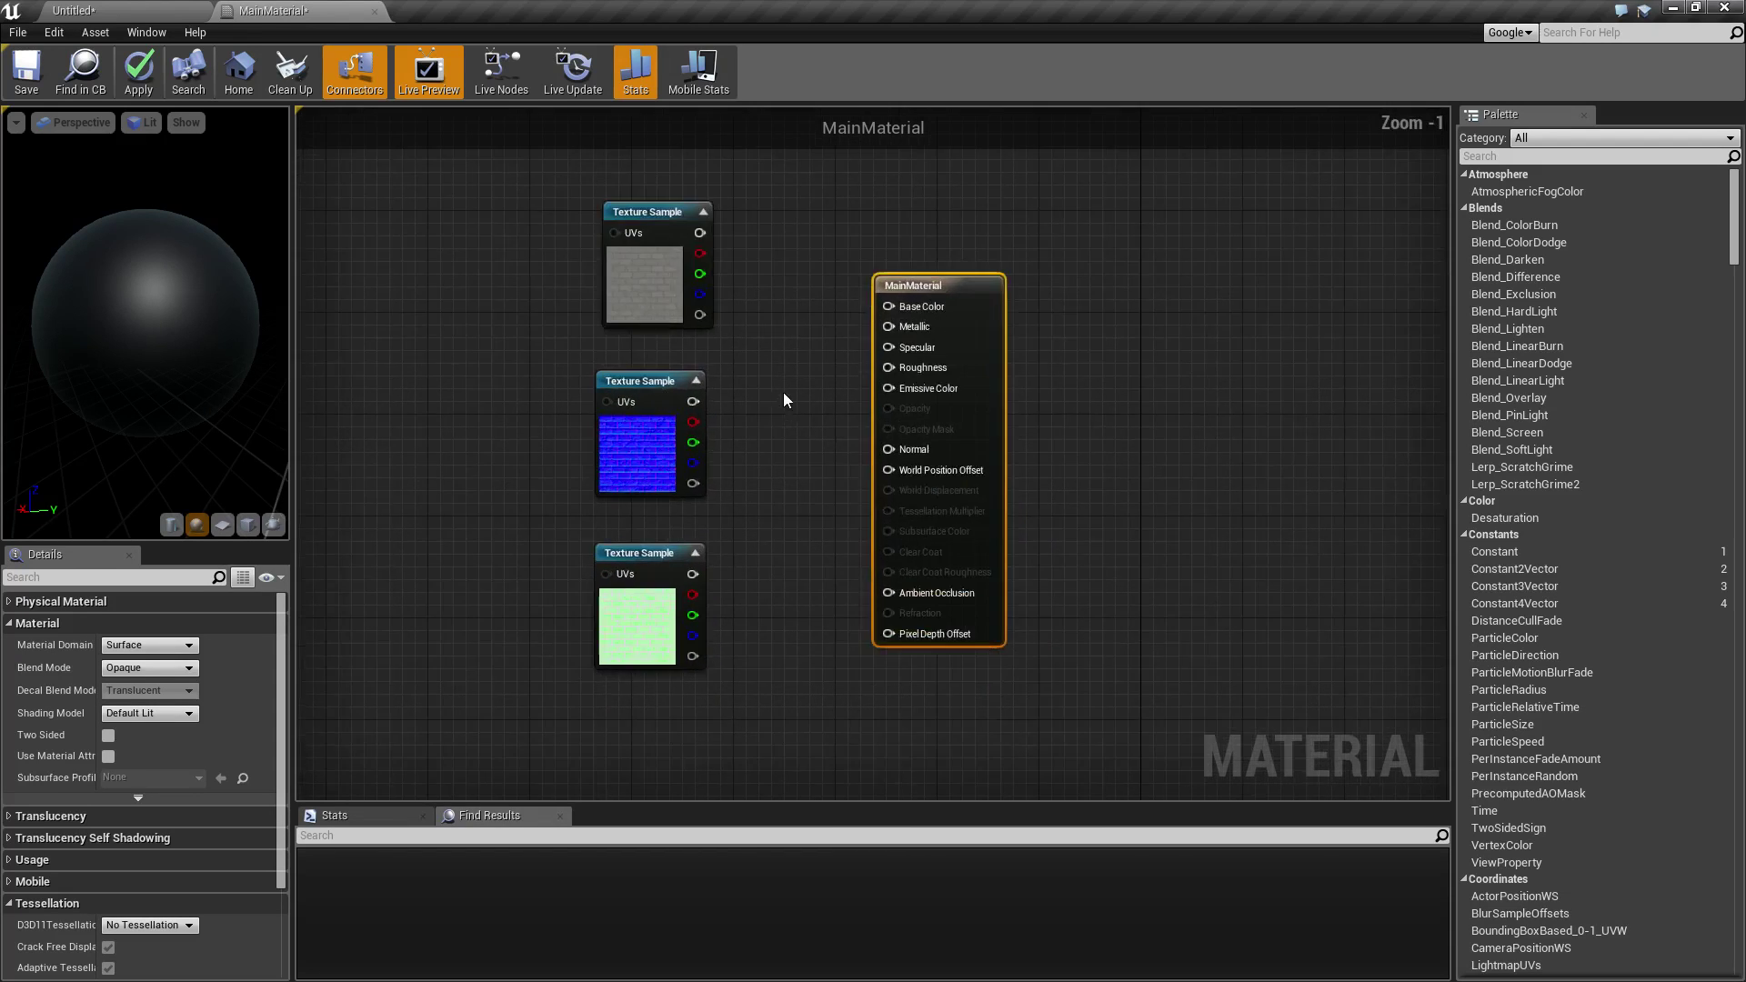
left_click_drag(715, 252, 888, 307)
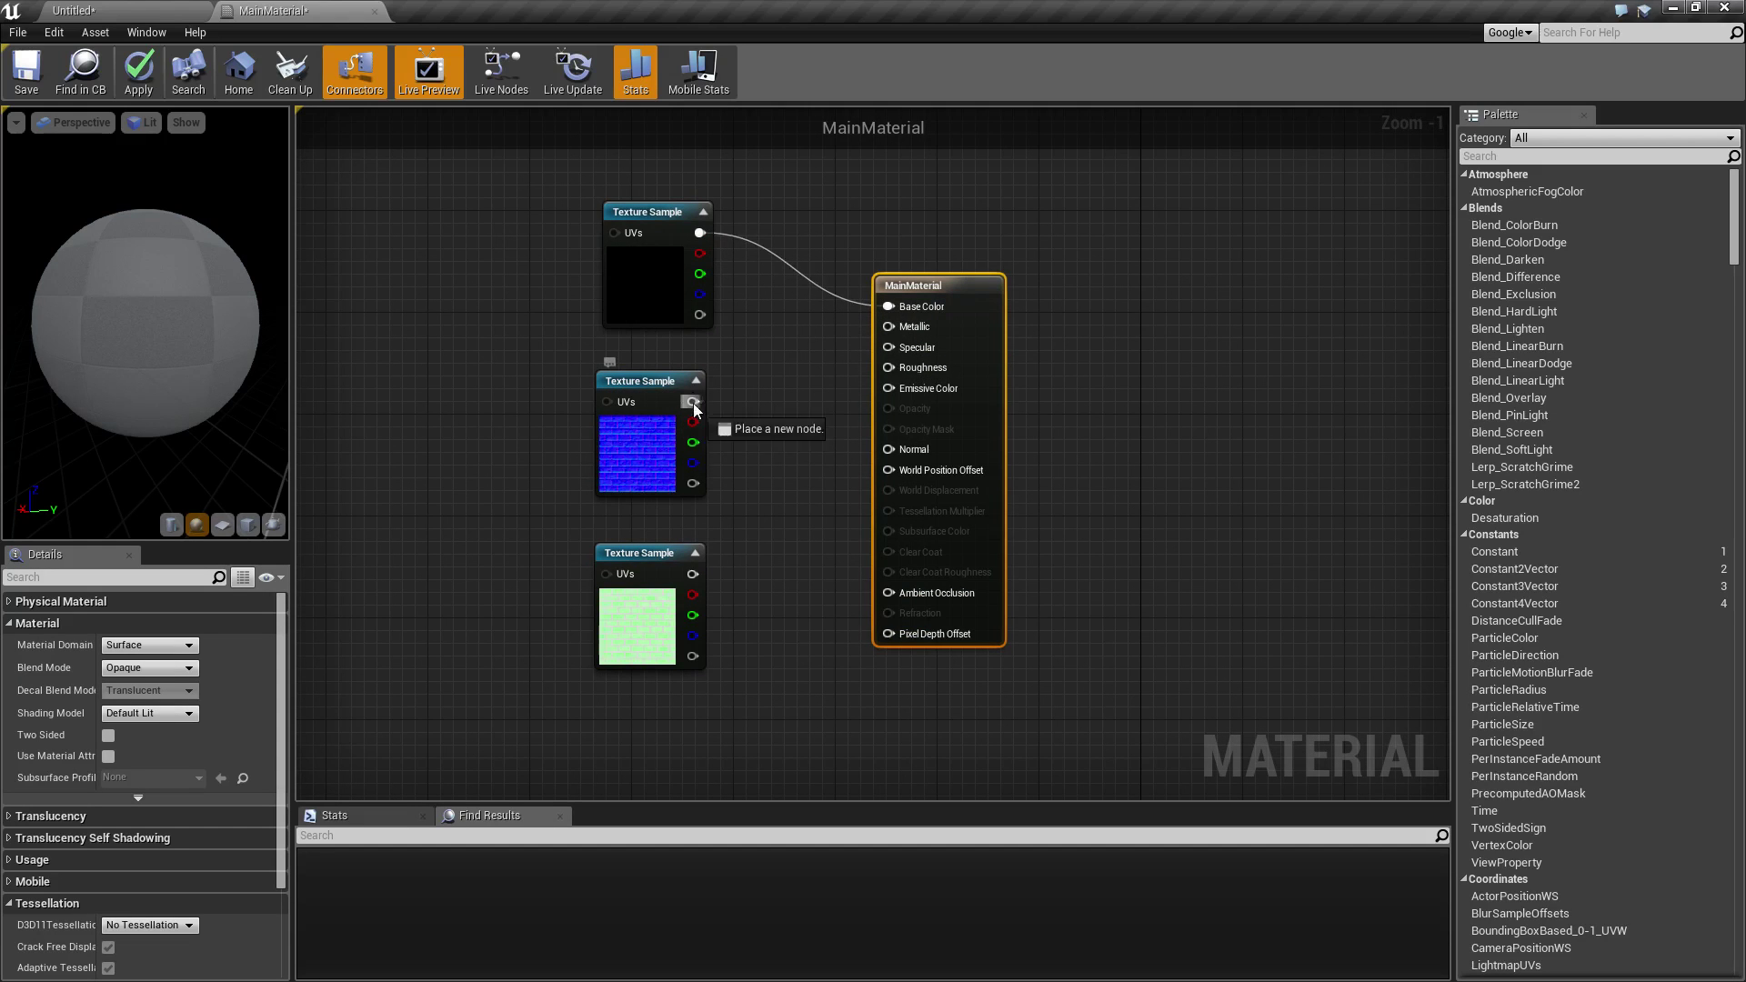
left_click_drag(694, 402, 900, 455)
left_click_drag(693, 616, 898, 599)
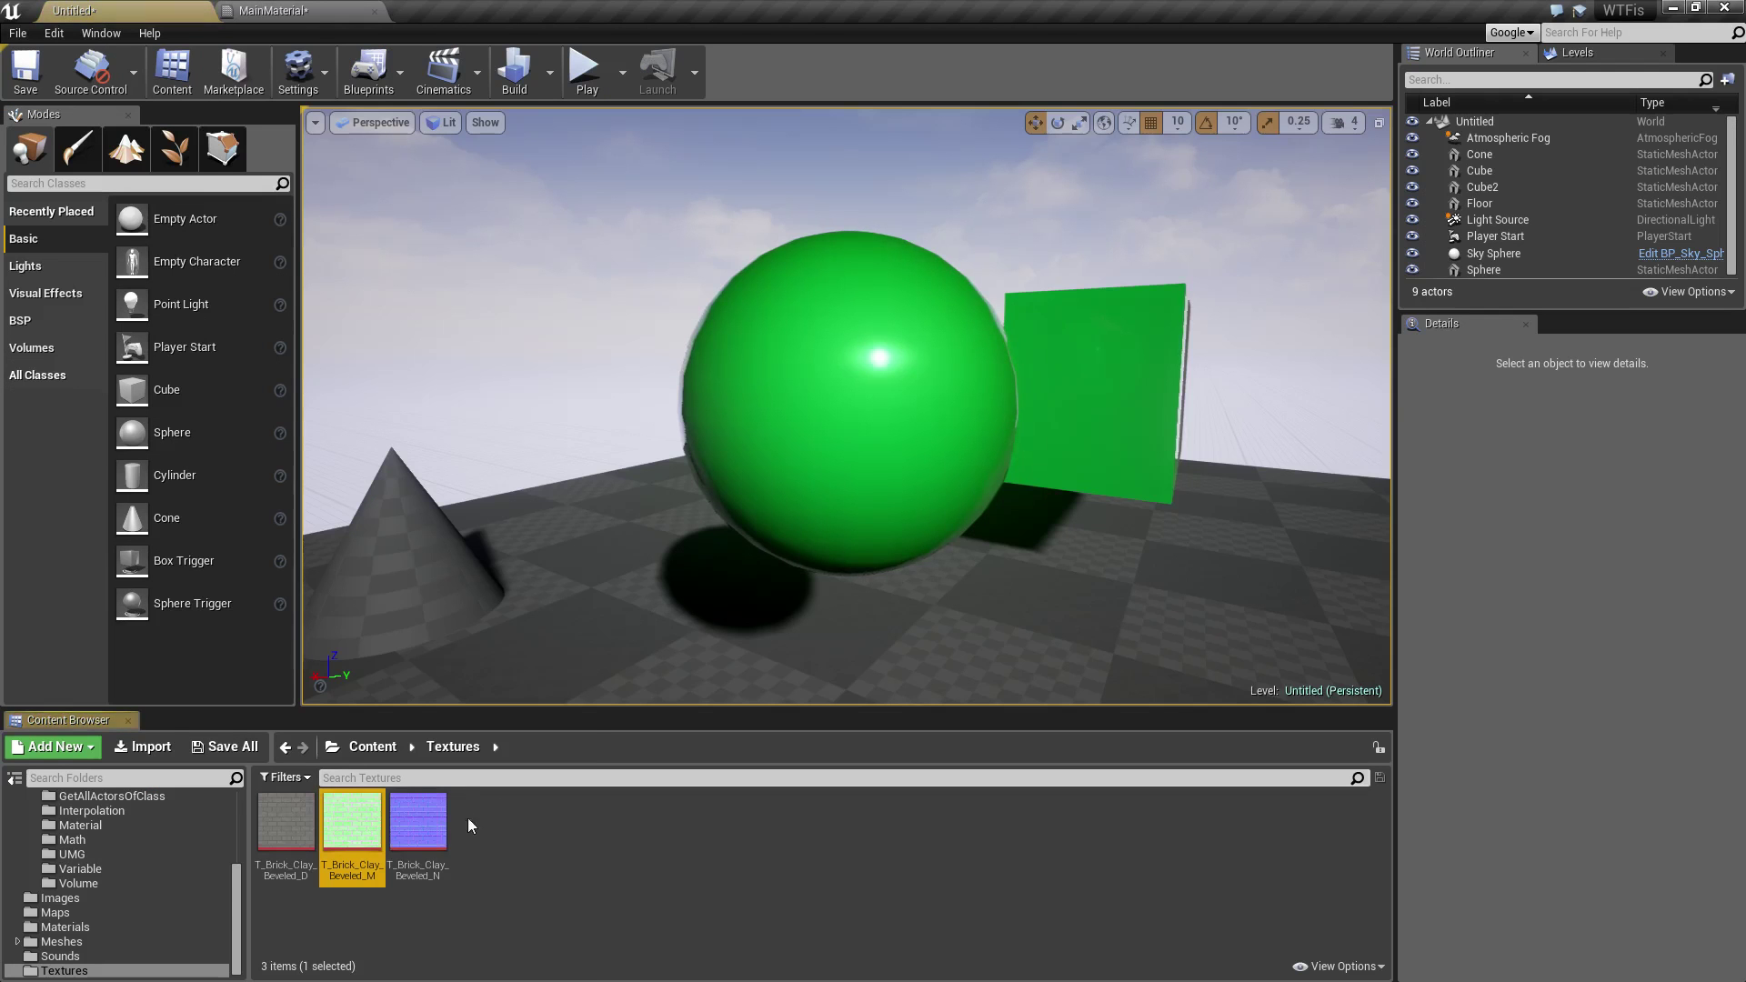
Step: Open the T_Brick_Clay_Beveled_M texture and display only its green channel
double_click(347, 818)
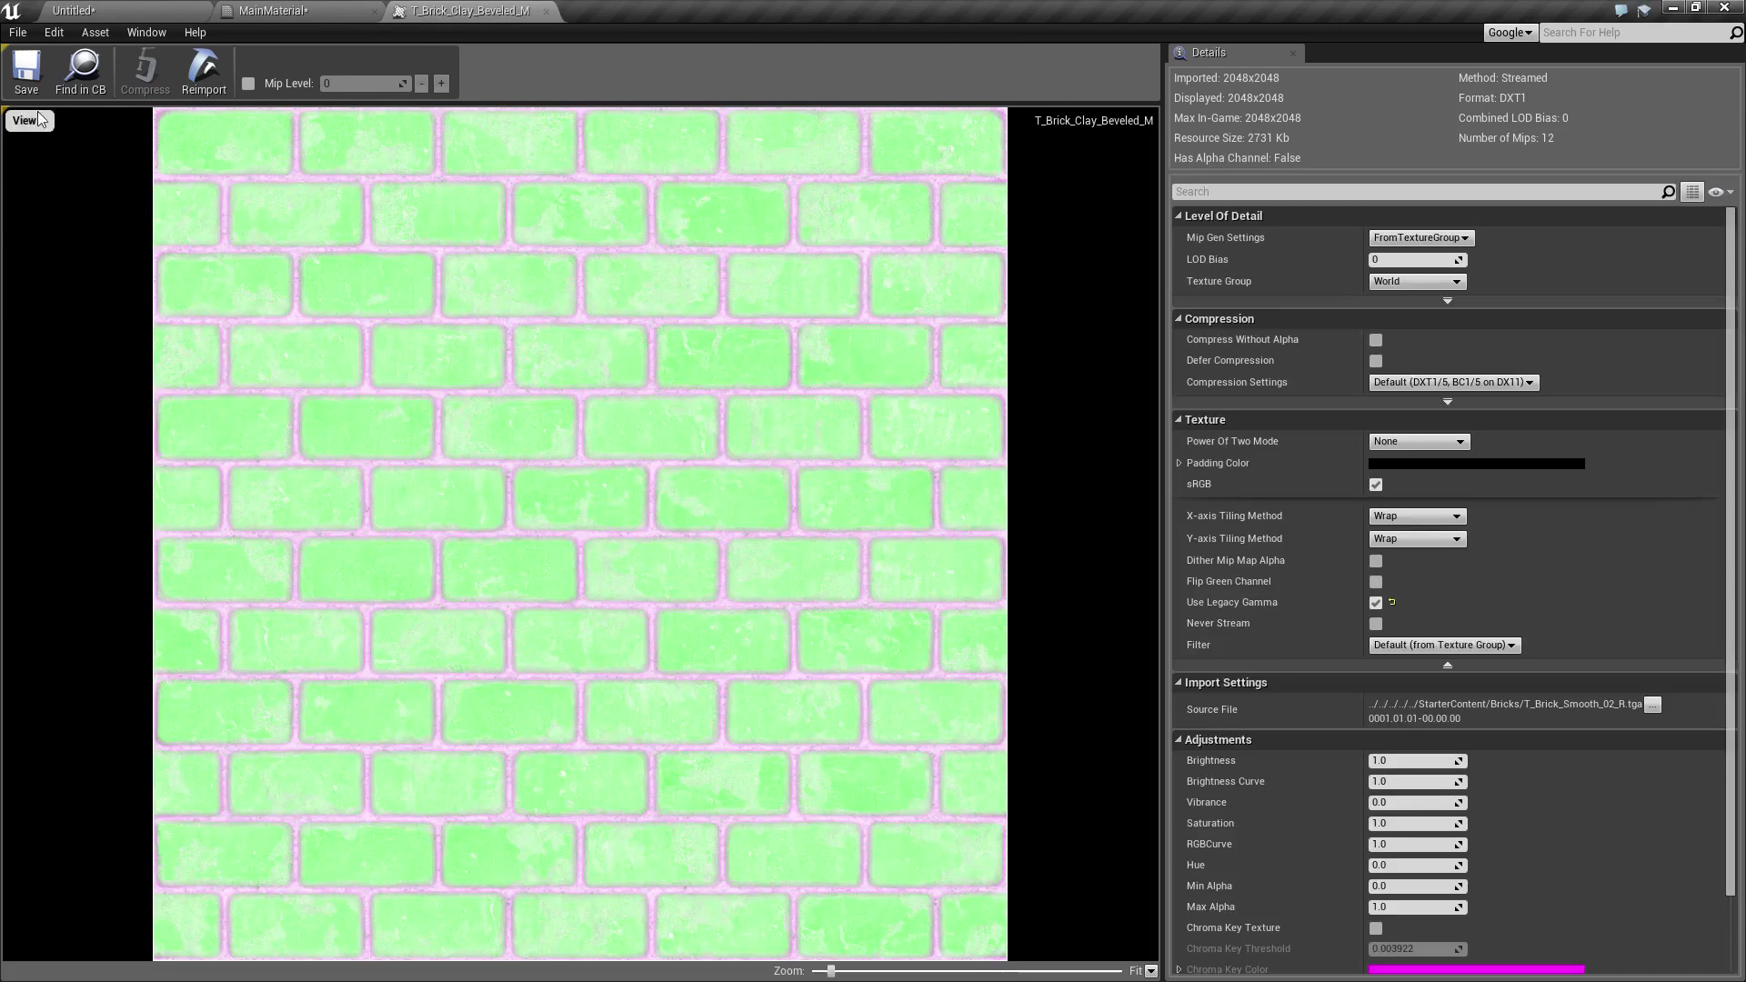
left_click(27, 120)
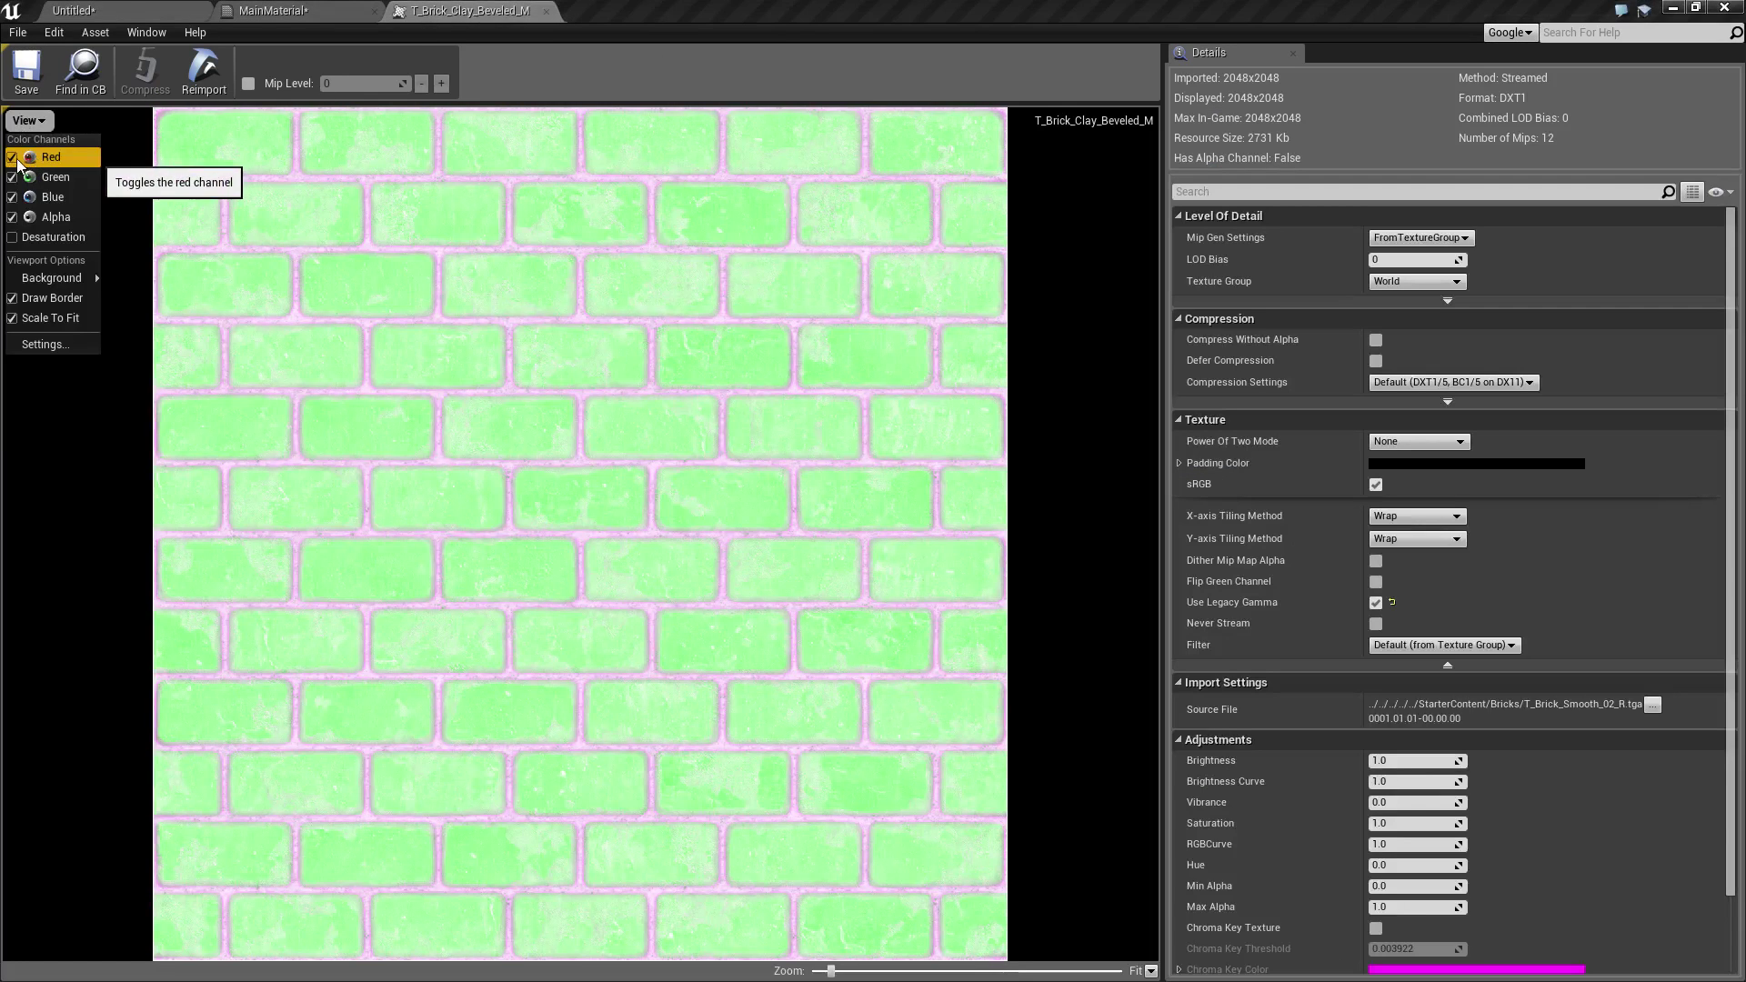
left_click(14, 159)
left_click(13, 198)
left_click(12, 217)
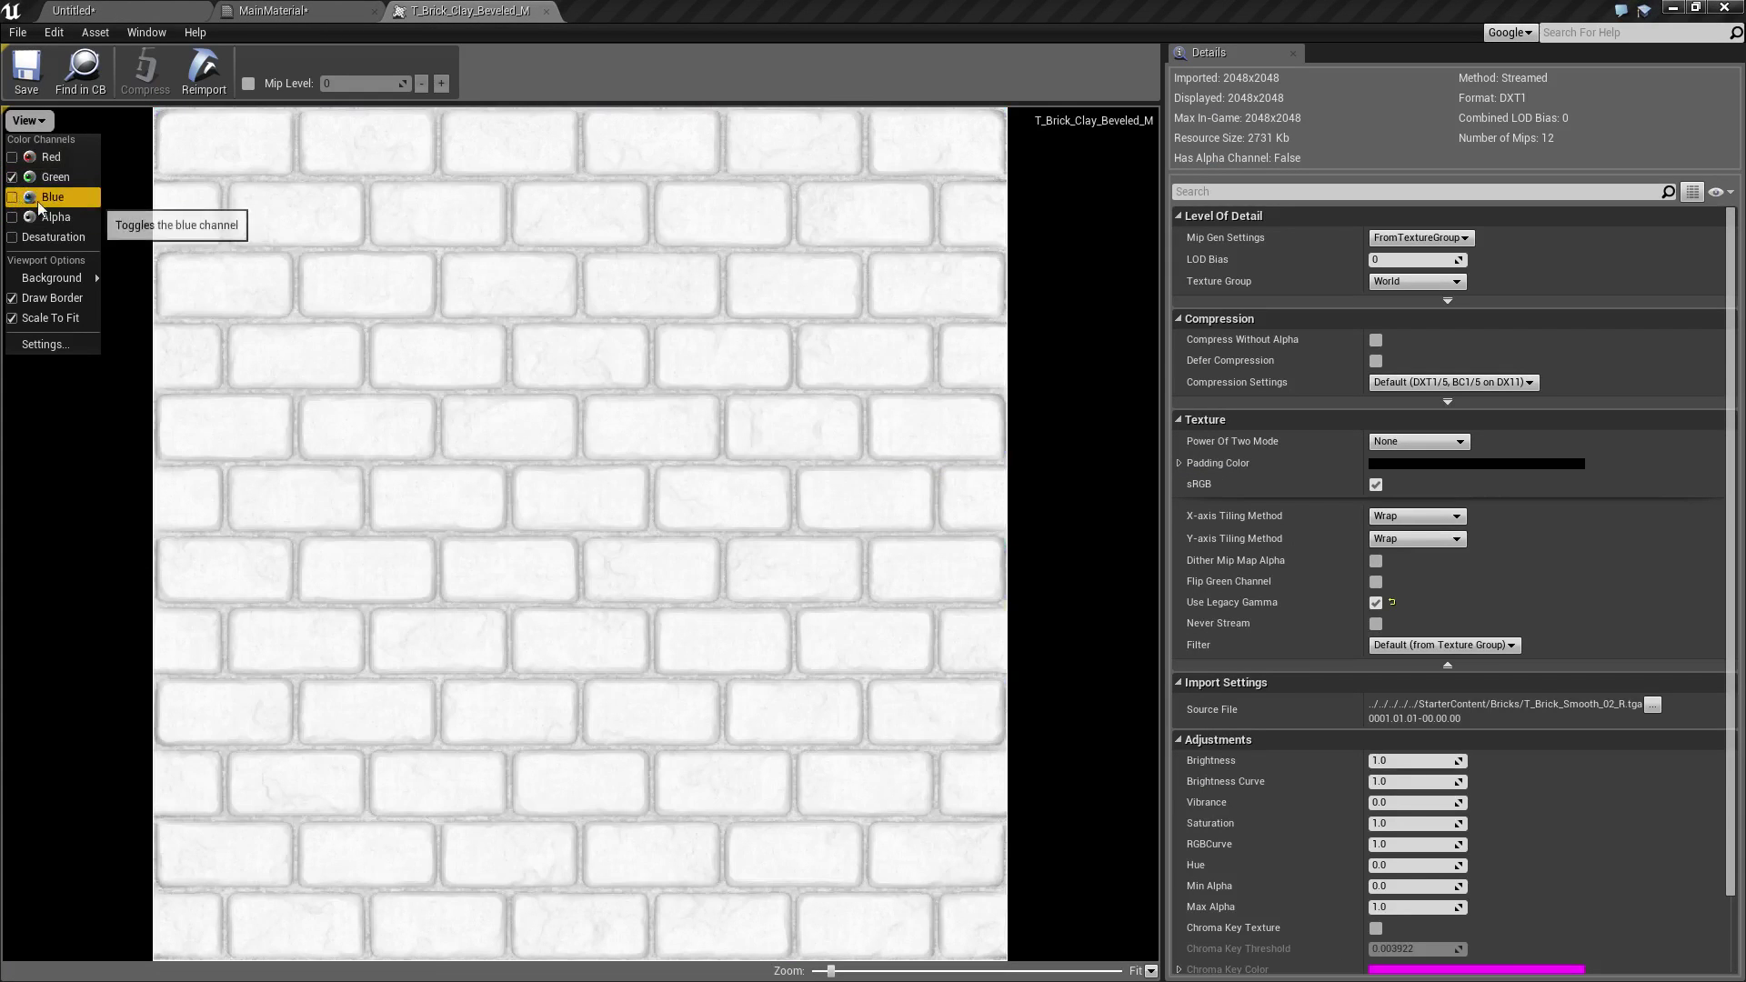
left_click(84, 178)
left_click(28, 120)
left_click(54, 177)
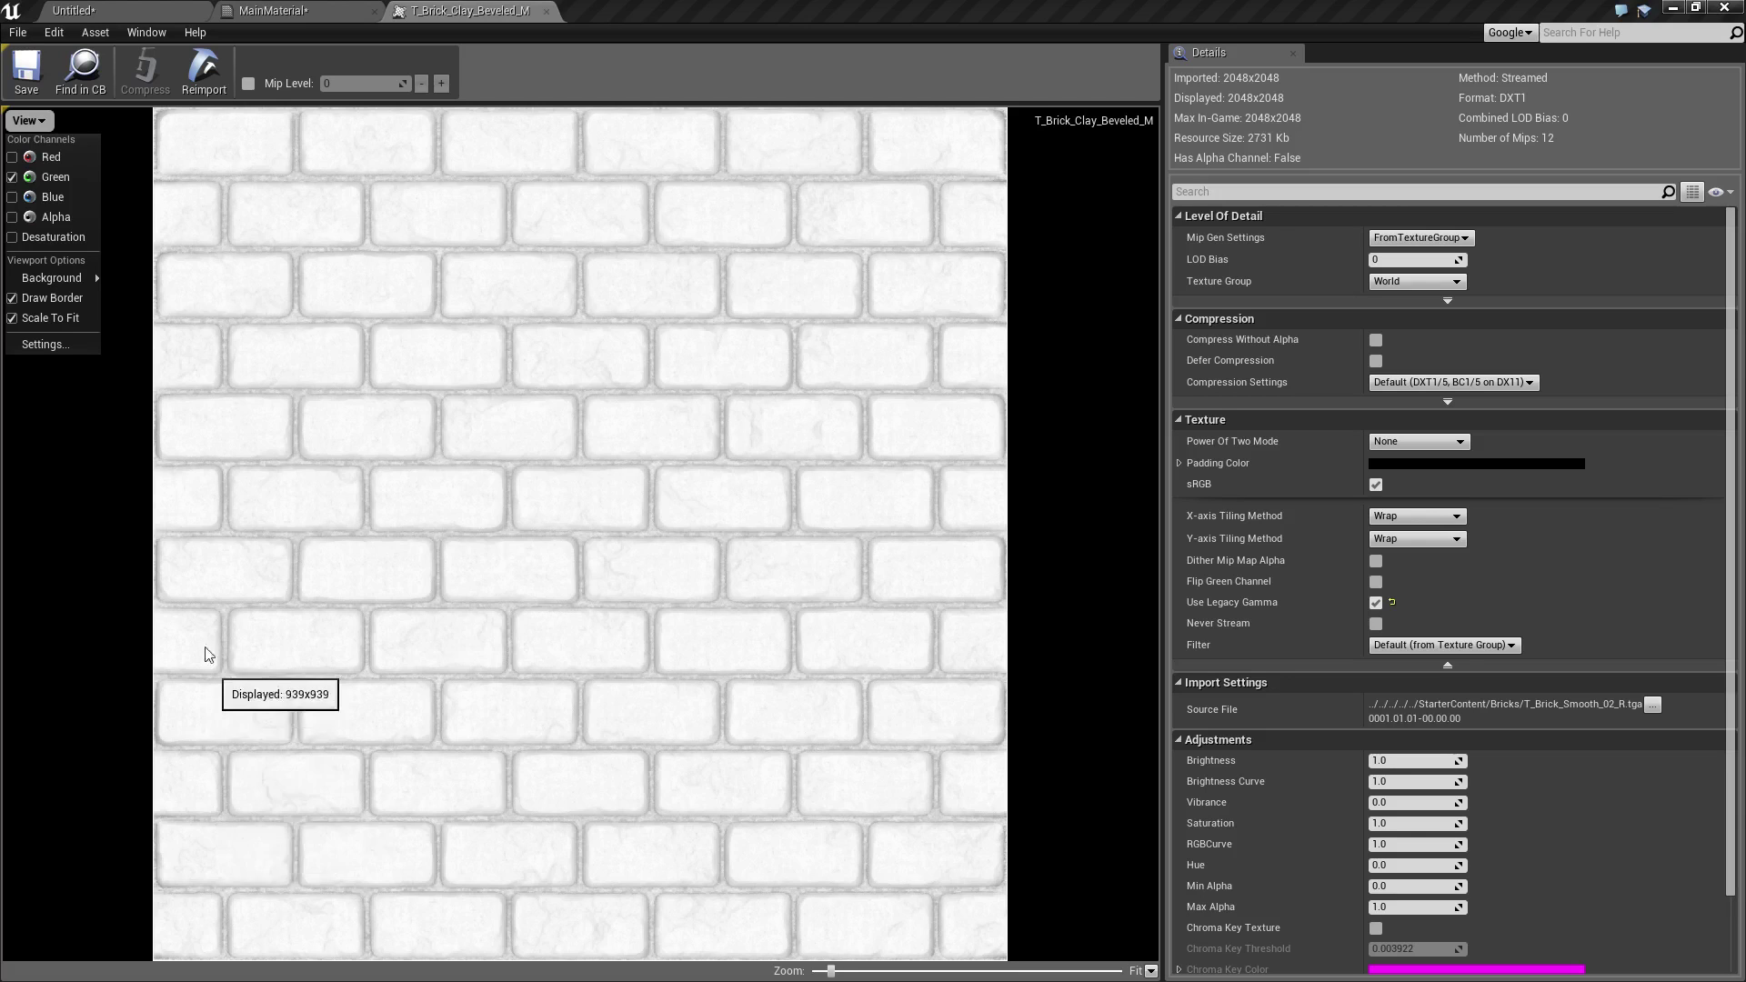
Step: Examine the mortar and brick edges in the green channel up close, and close the texture
scroll(255, 817, "up", 6)
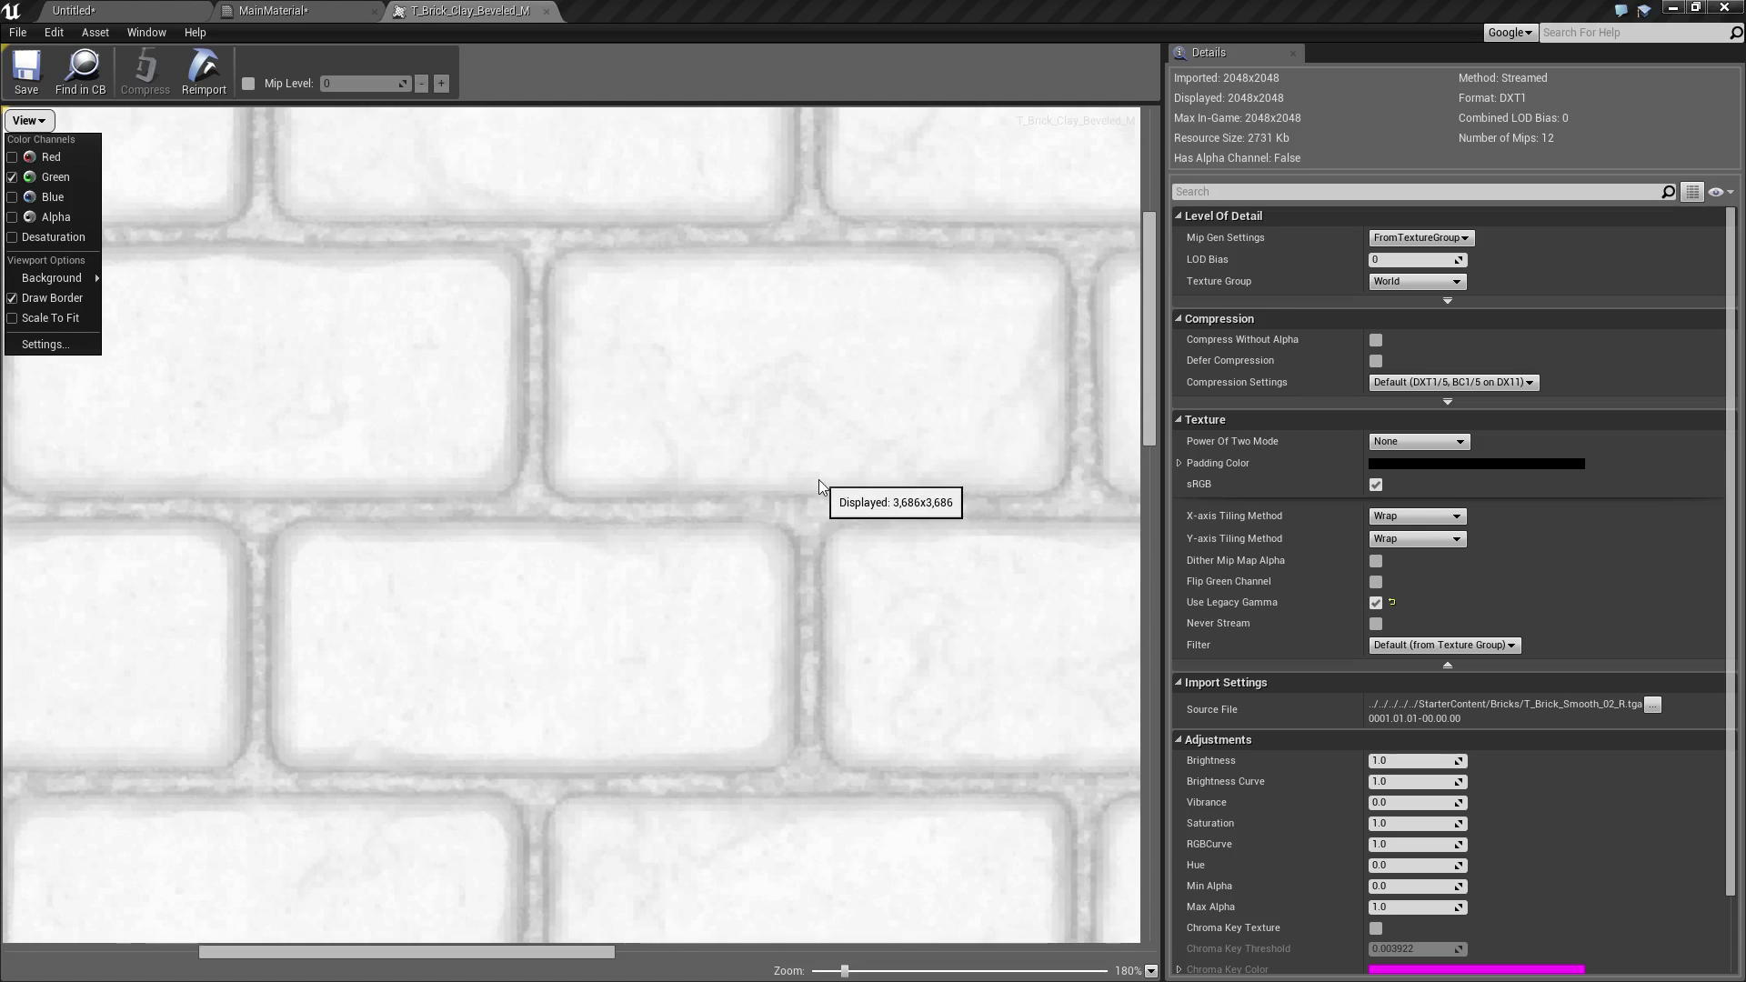
scroll(565, 480, "down", 3)
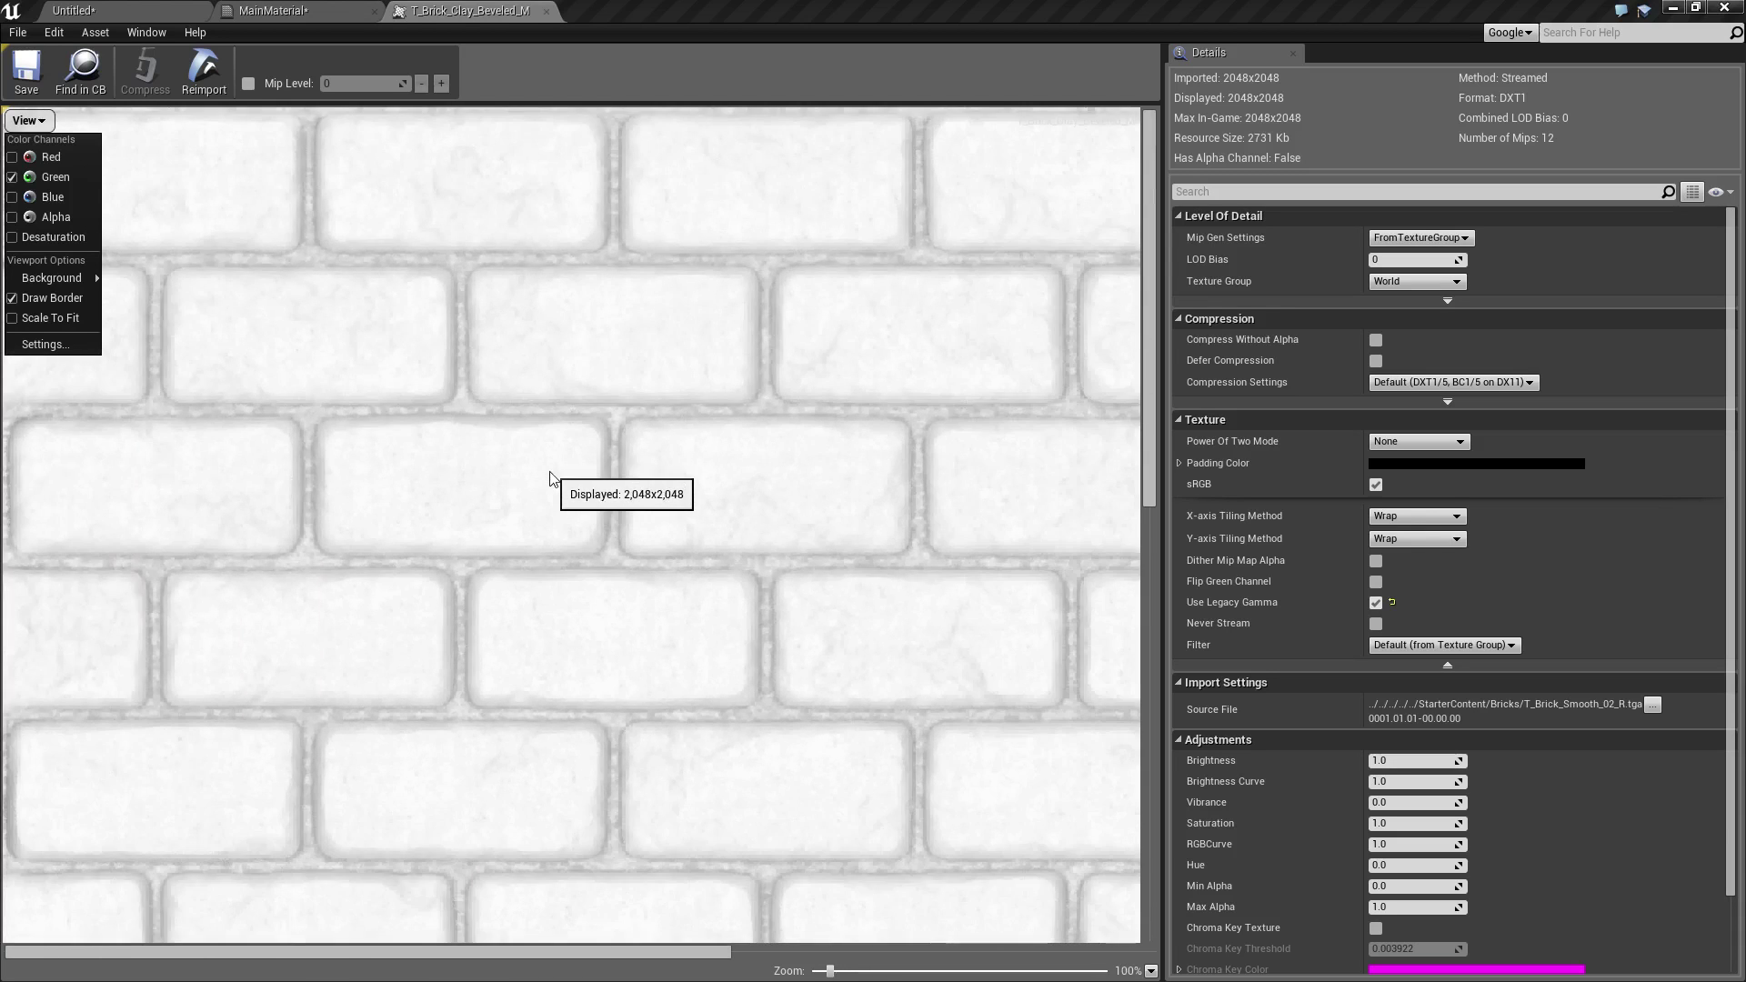
scroll(550, 478, "up", 3)
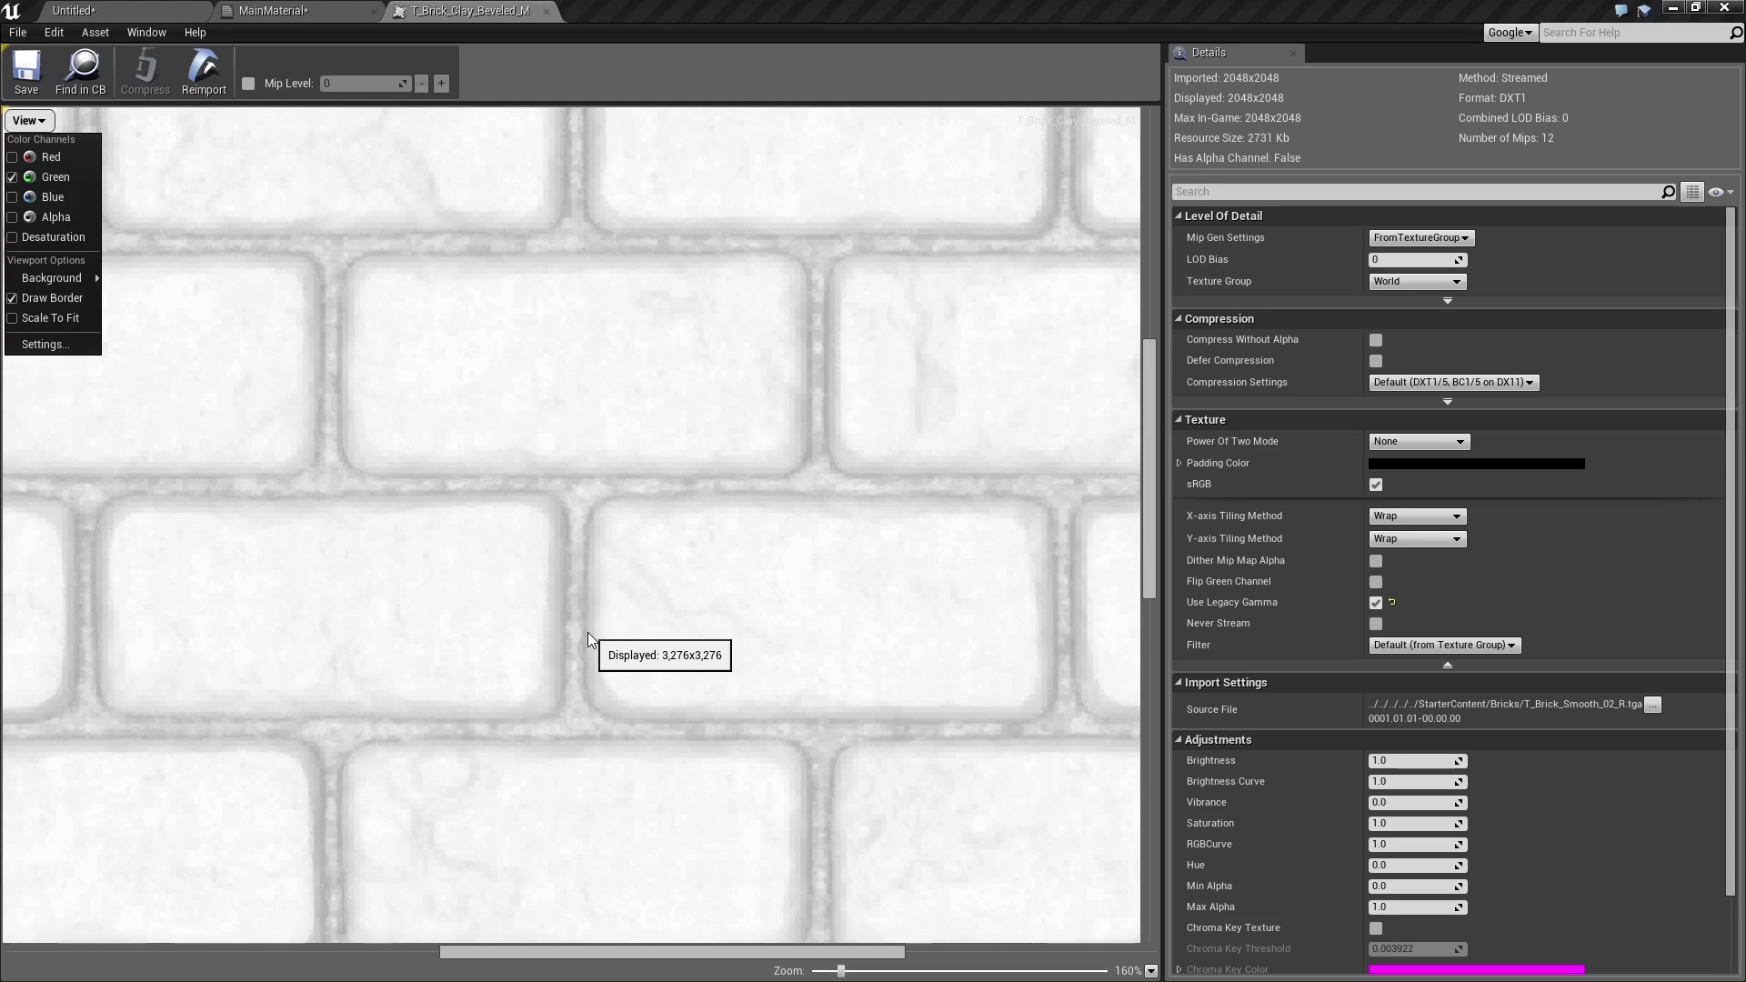
left_click(545, 10)
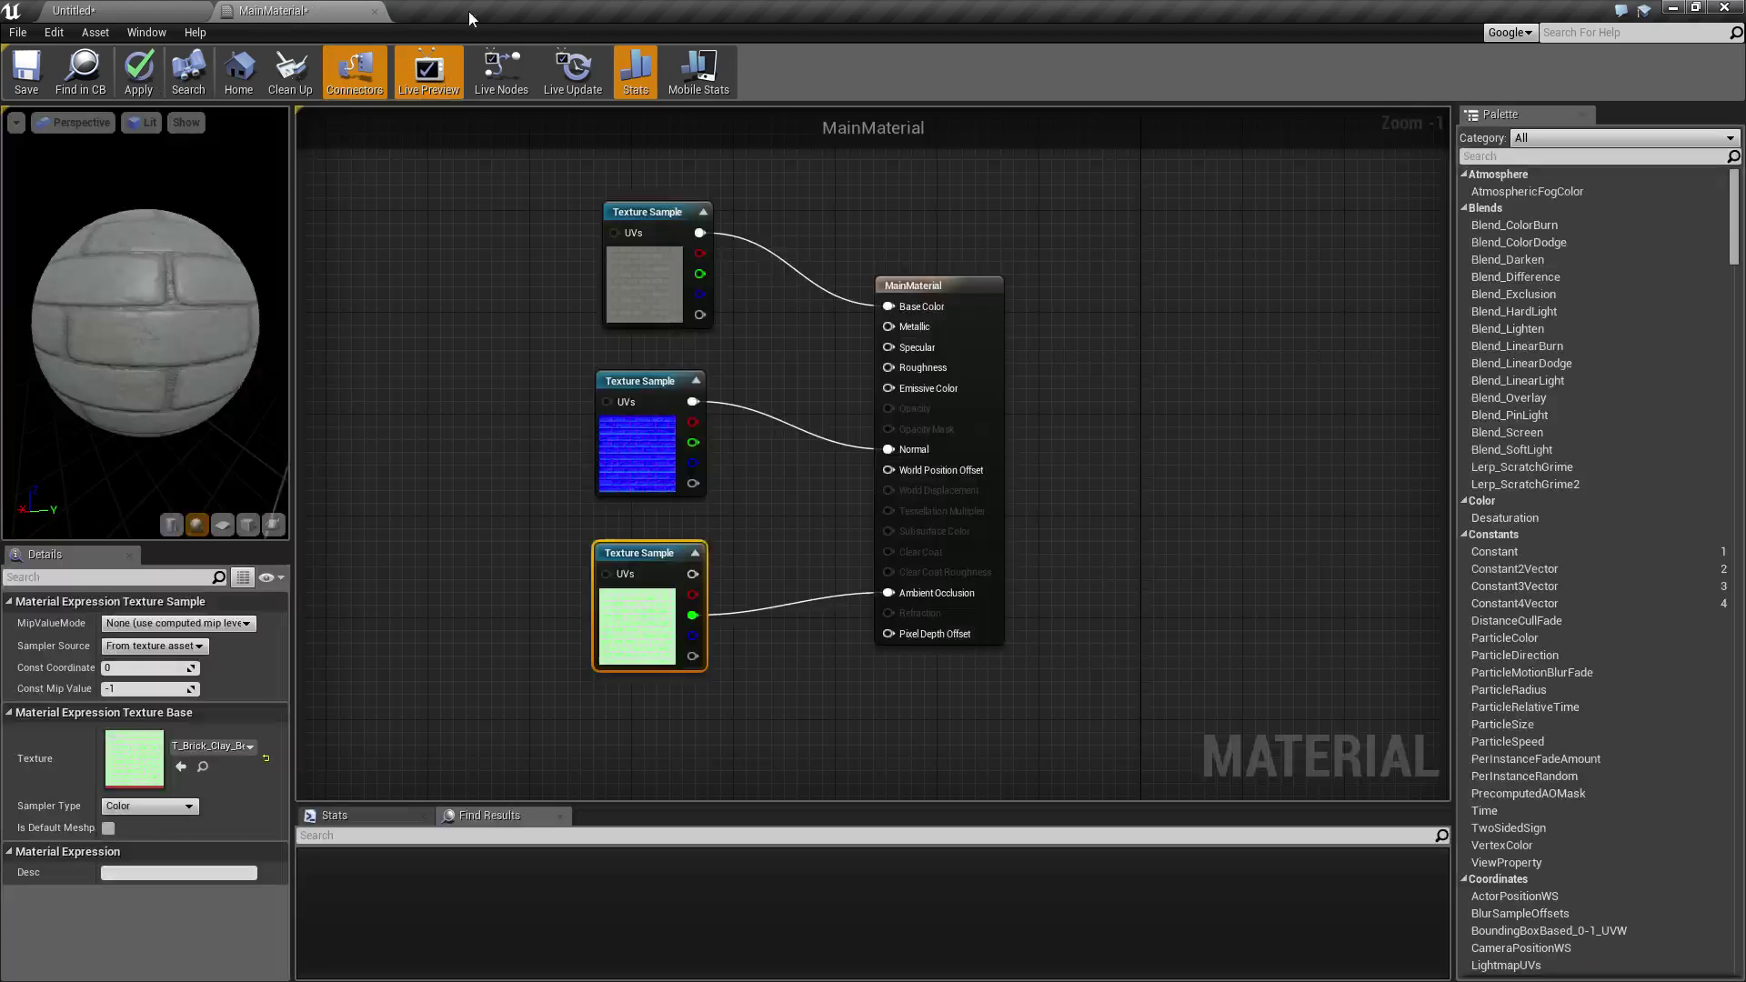
Step: Apply MainMaterial, disconnect the mask texture's green channel from Ambient Occlusion and apply the material again
left_click(144, 69)
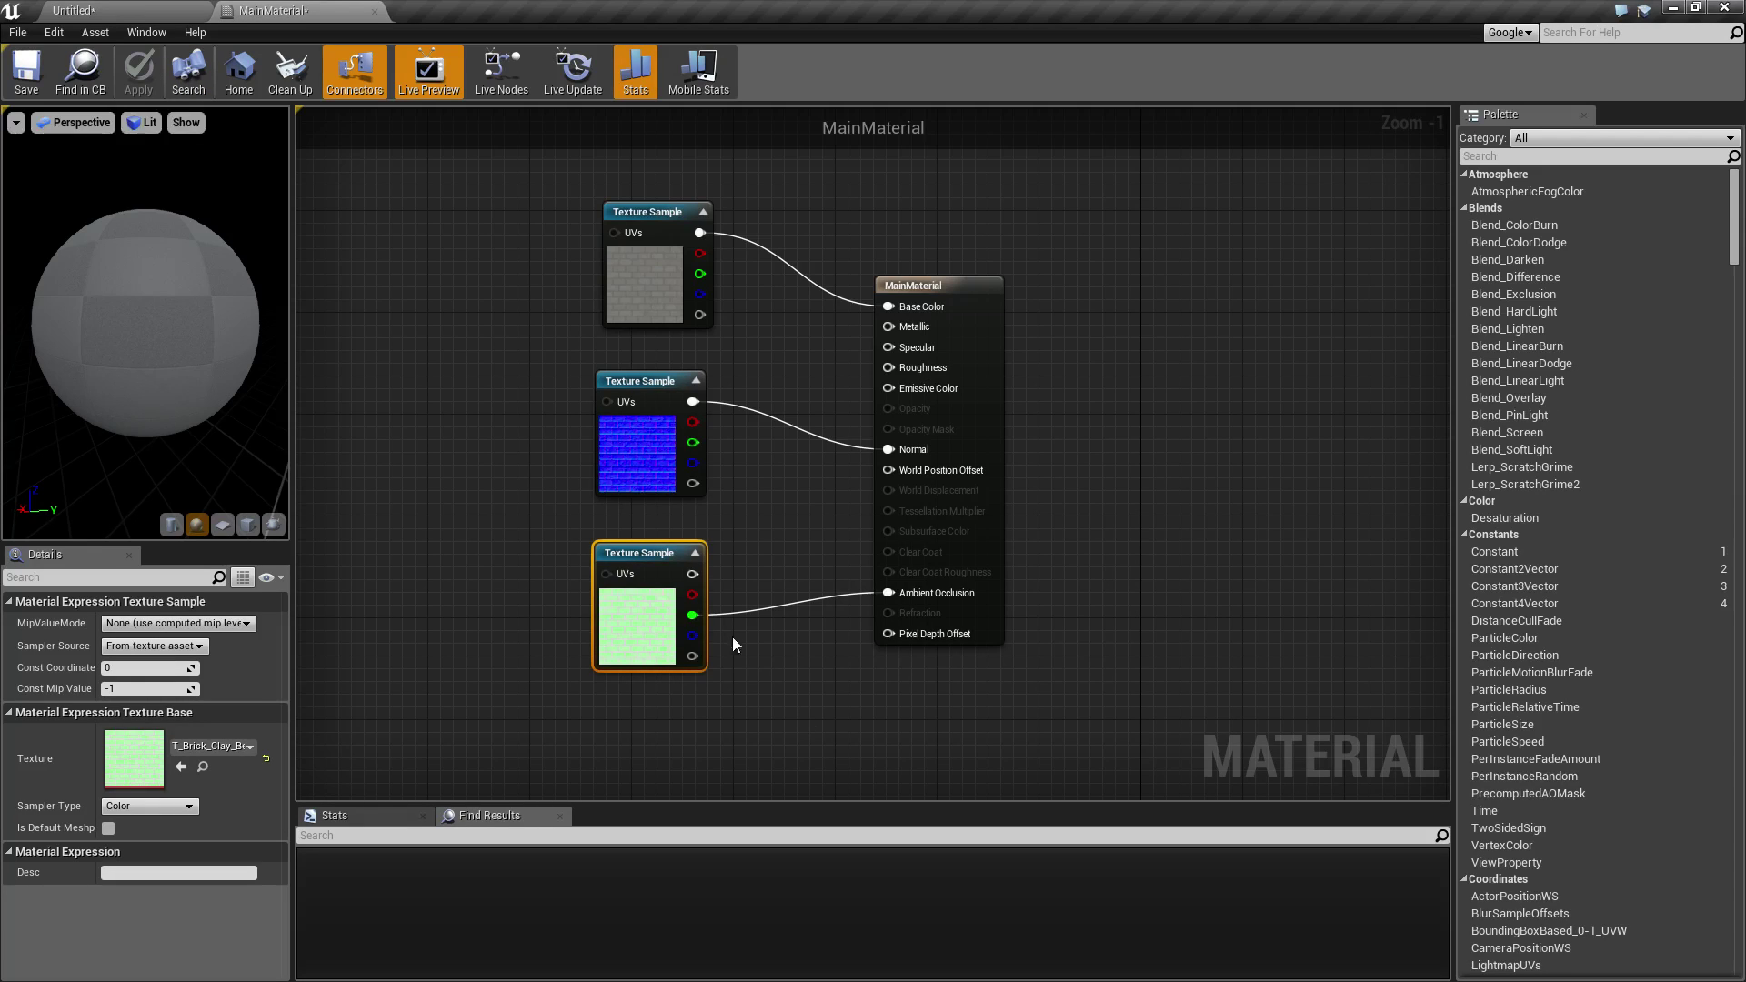
left_click(692, 615, "alt")
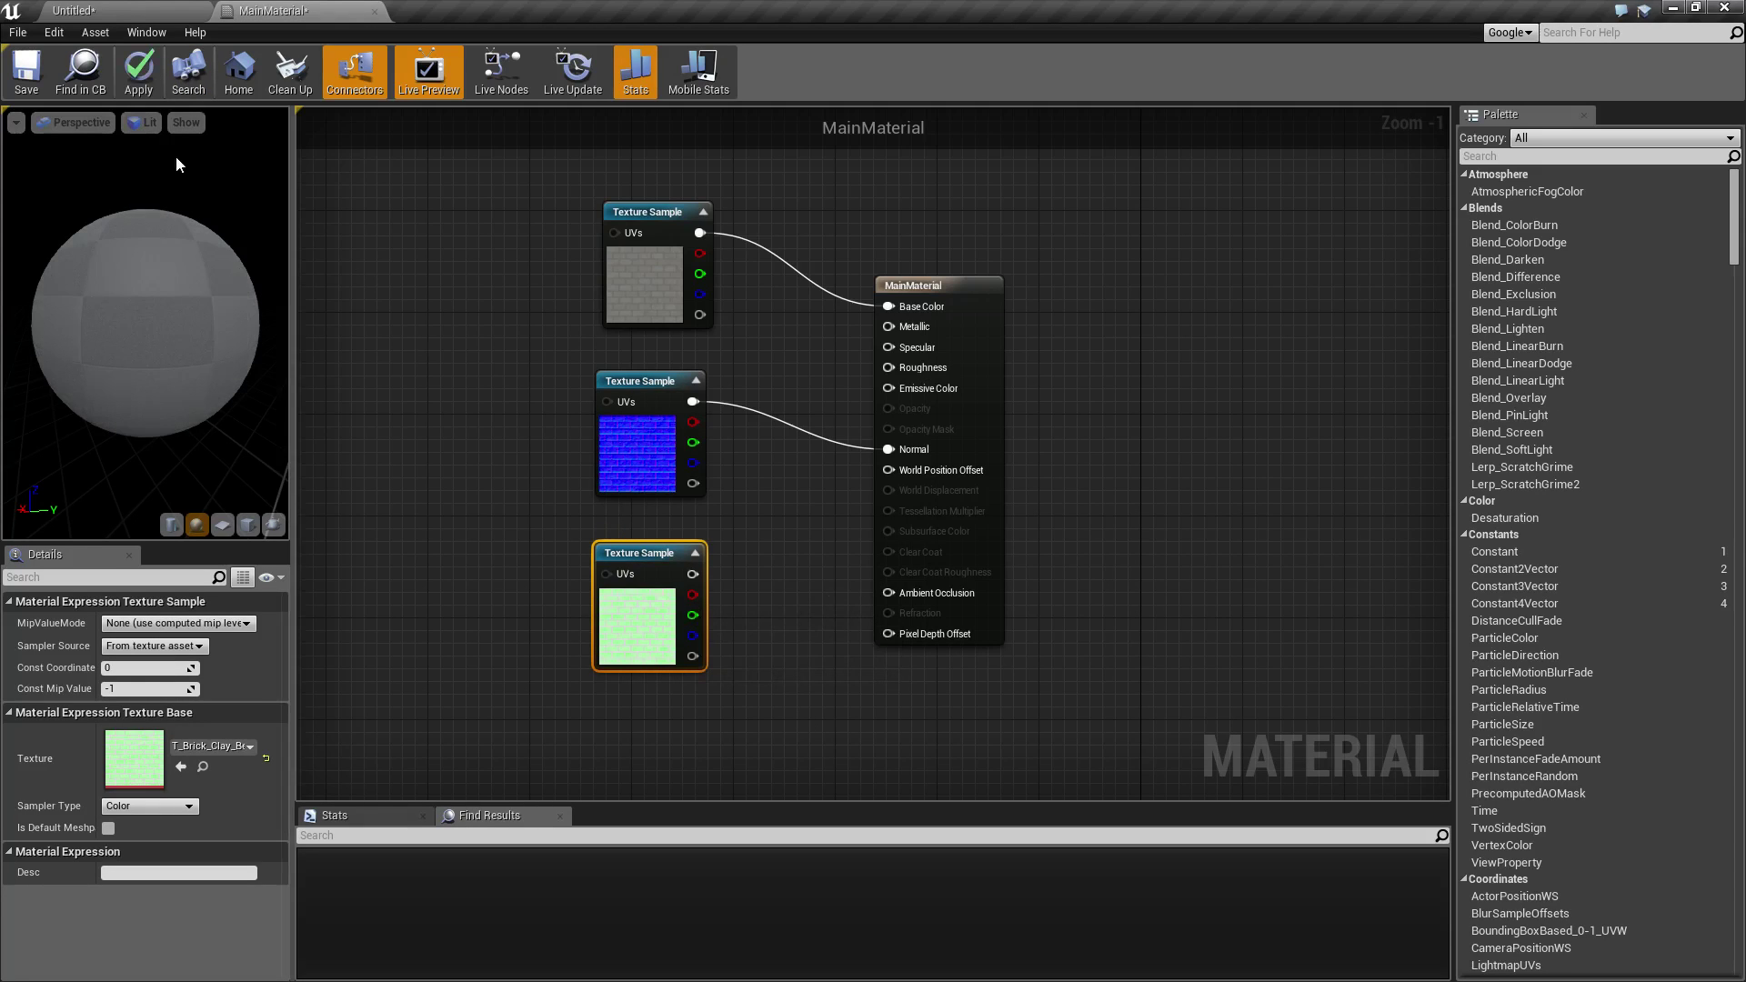
left_click(132, 74)
Step: Find MainMaterialAO in the Examples/WTF/Material folder, open it and view its texture connections
left_click(155, 9)
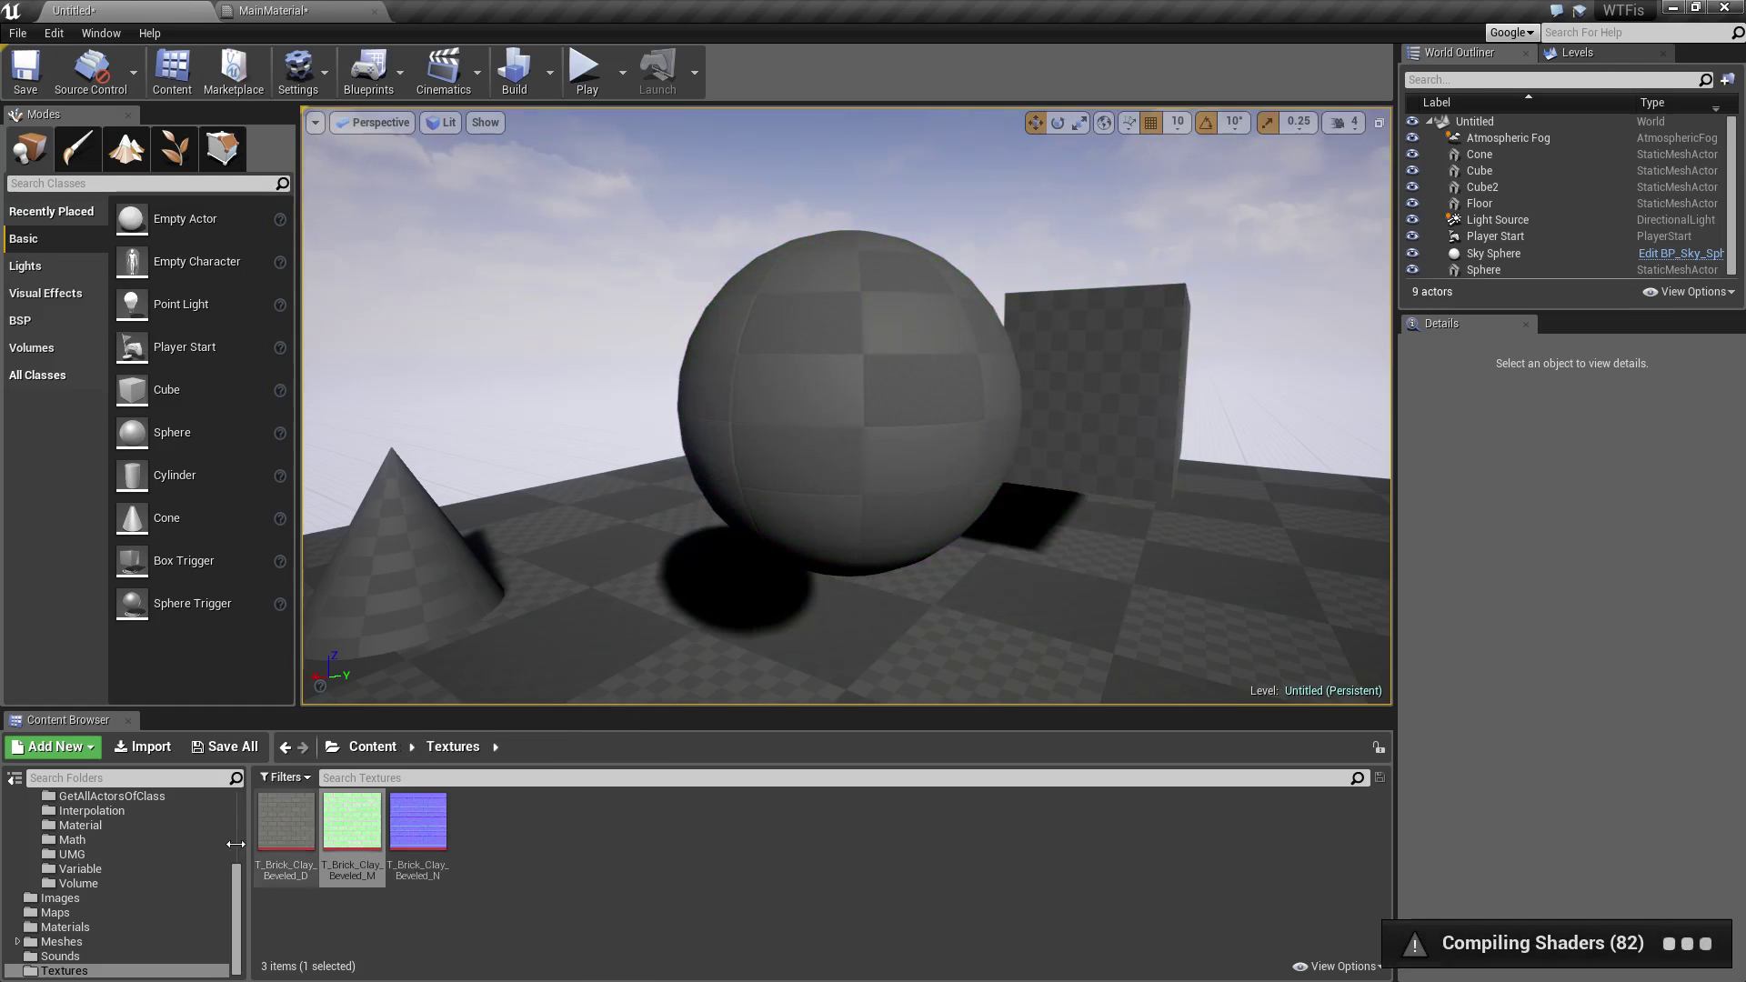
left_click(71, 927)
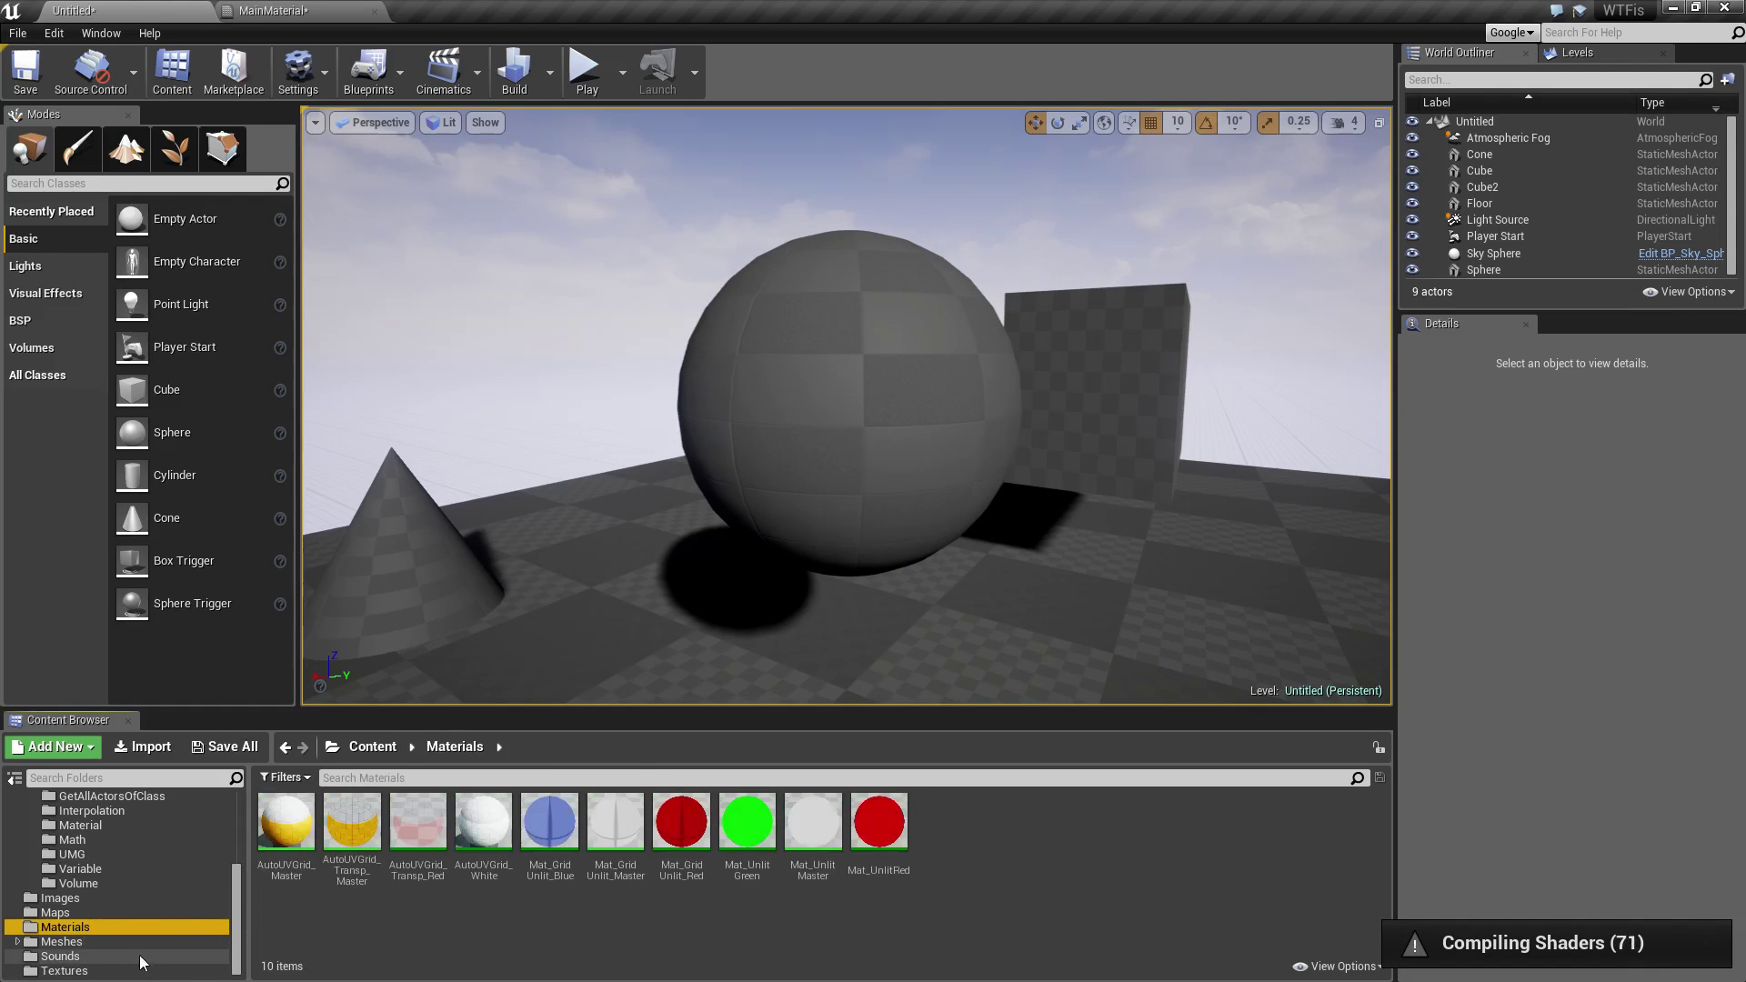
scroll(84, 954, "up", 6)
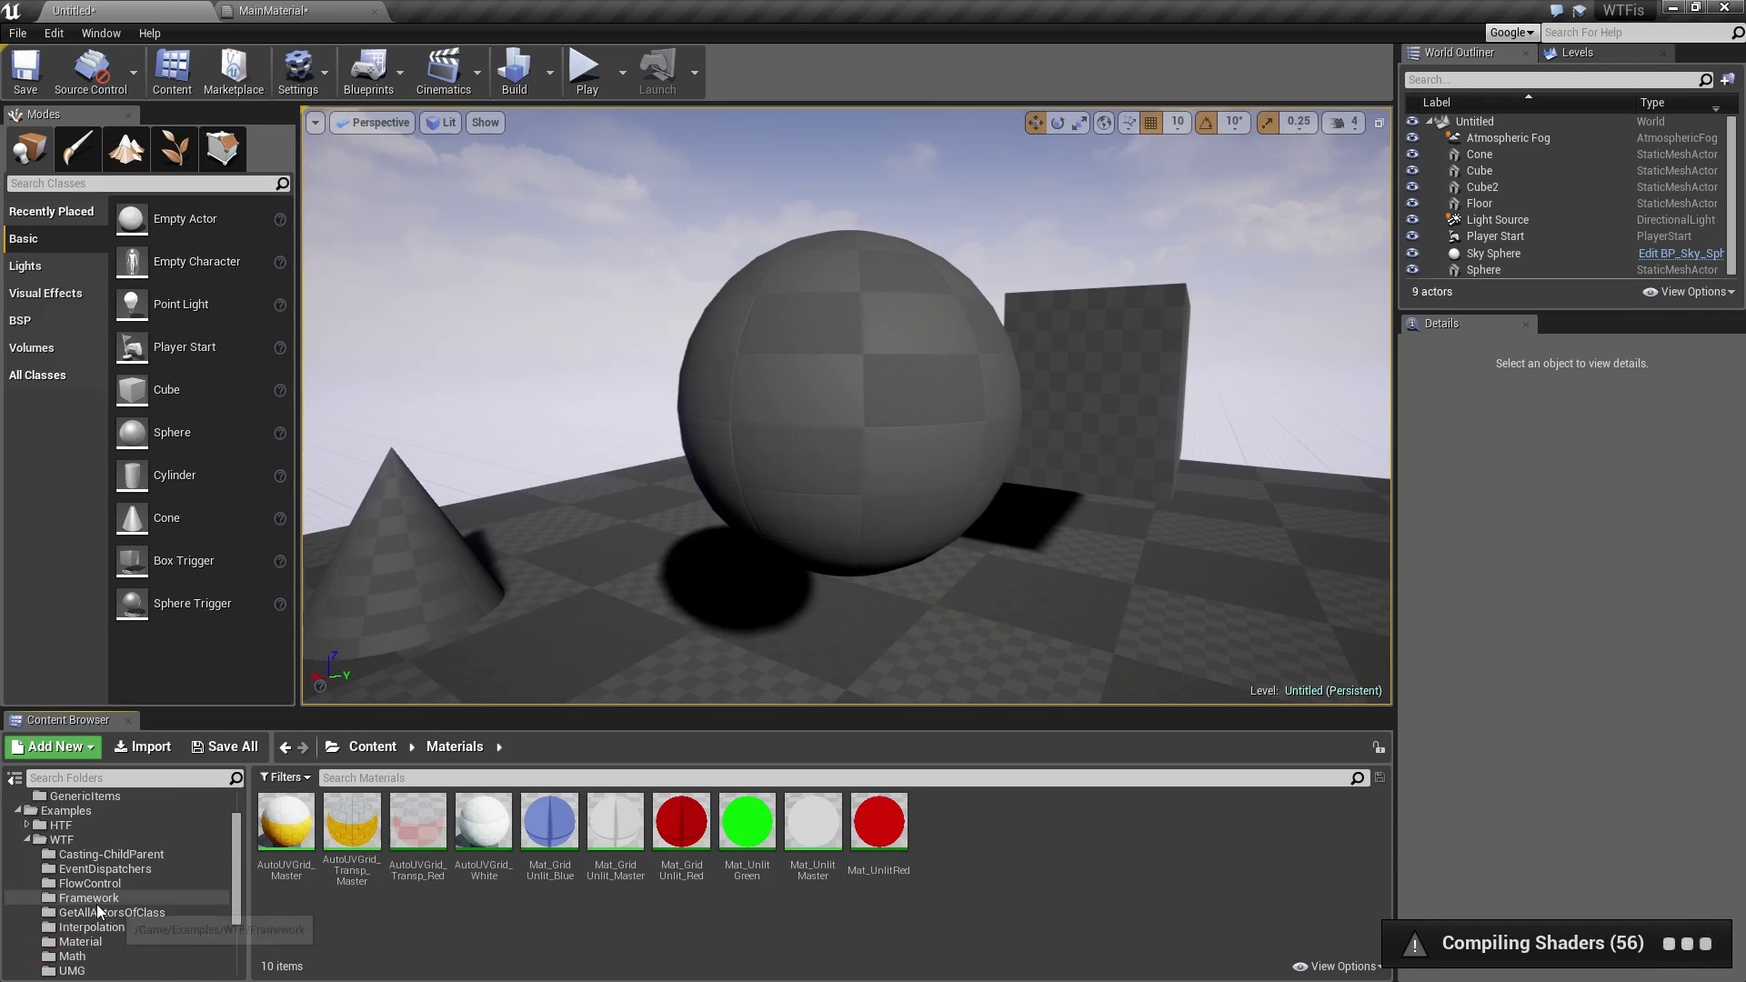
scroll(99, 896, "down", 3)
left_click(89, 886)
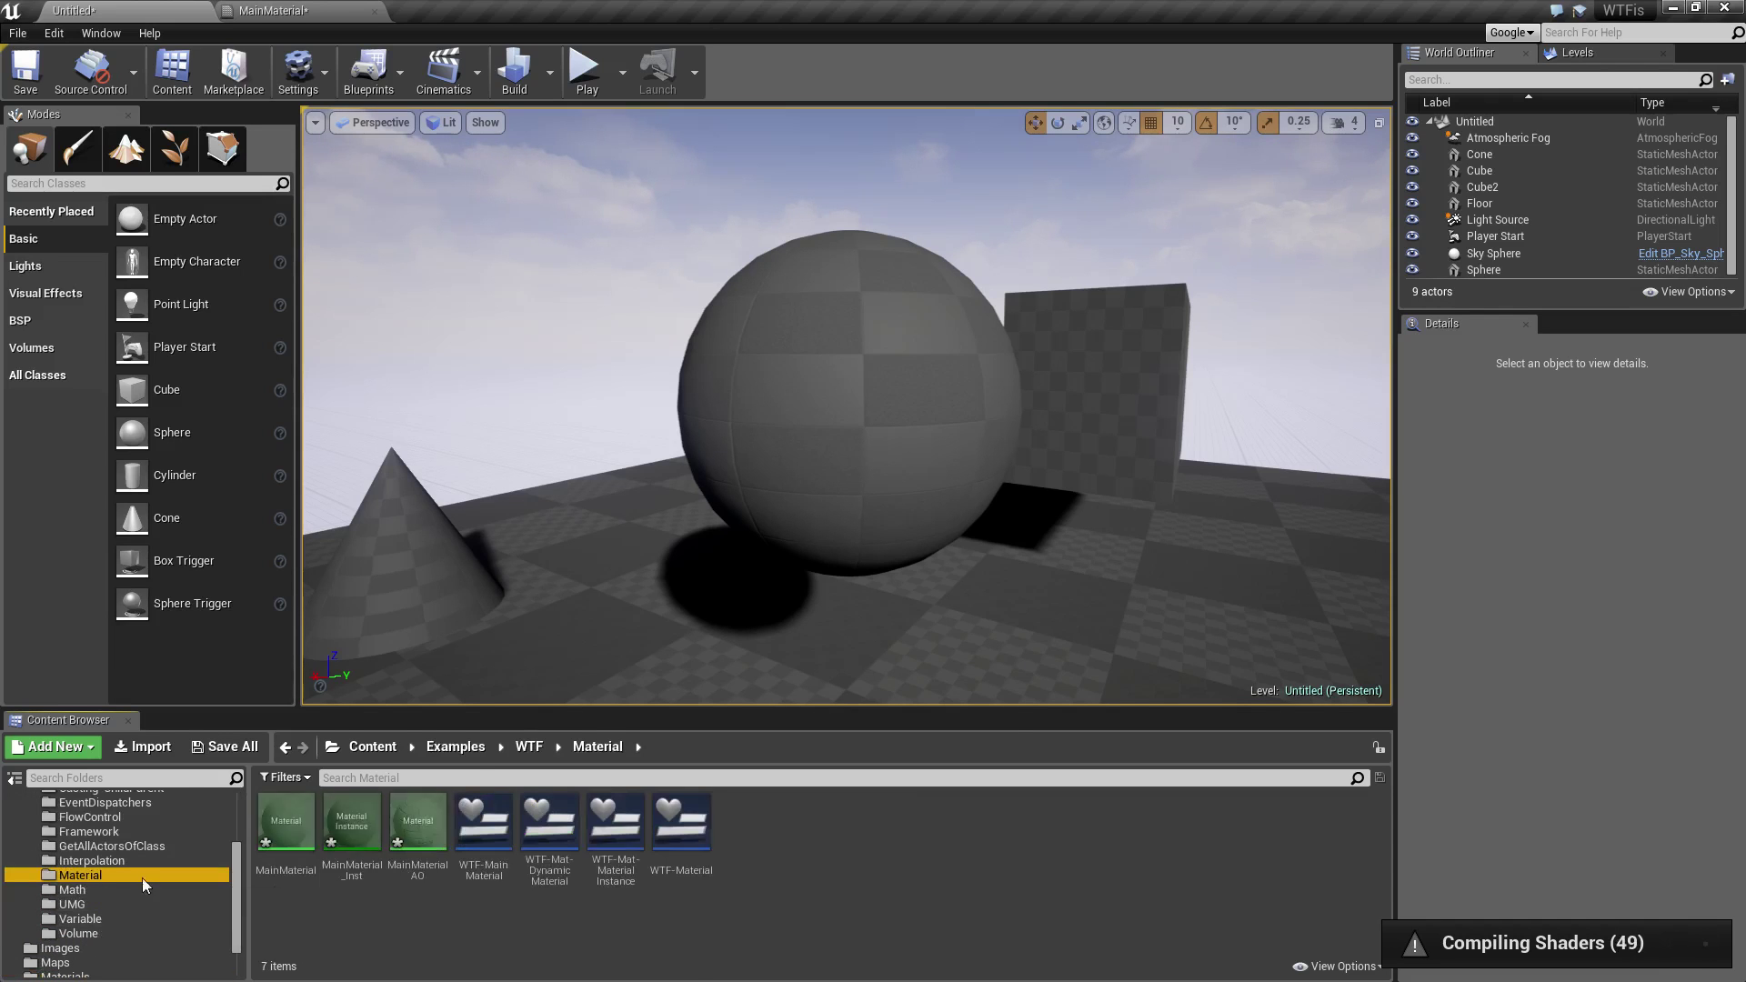
left_click(410, 831)
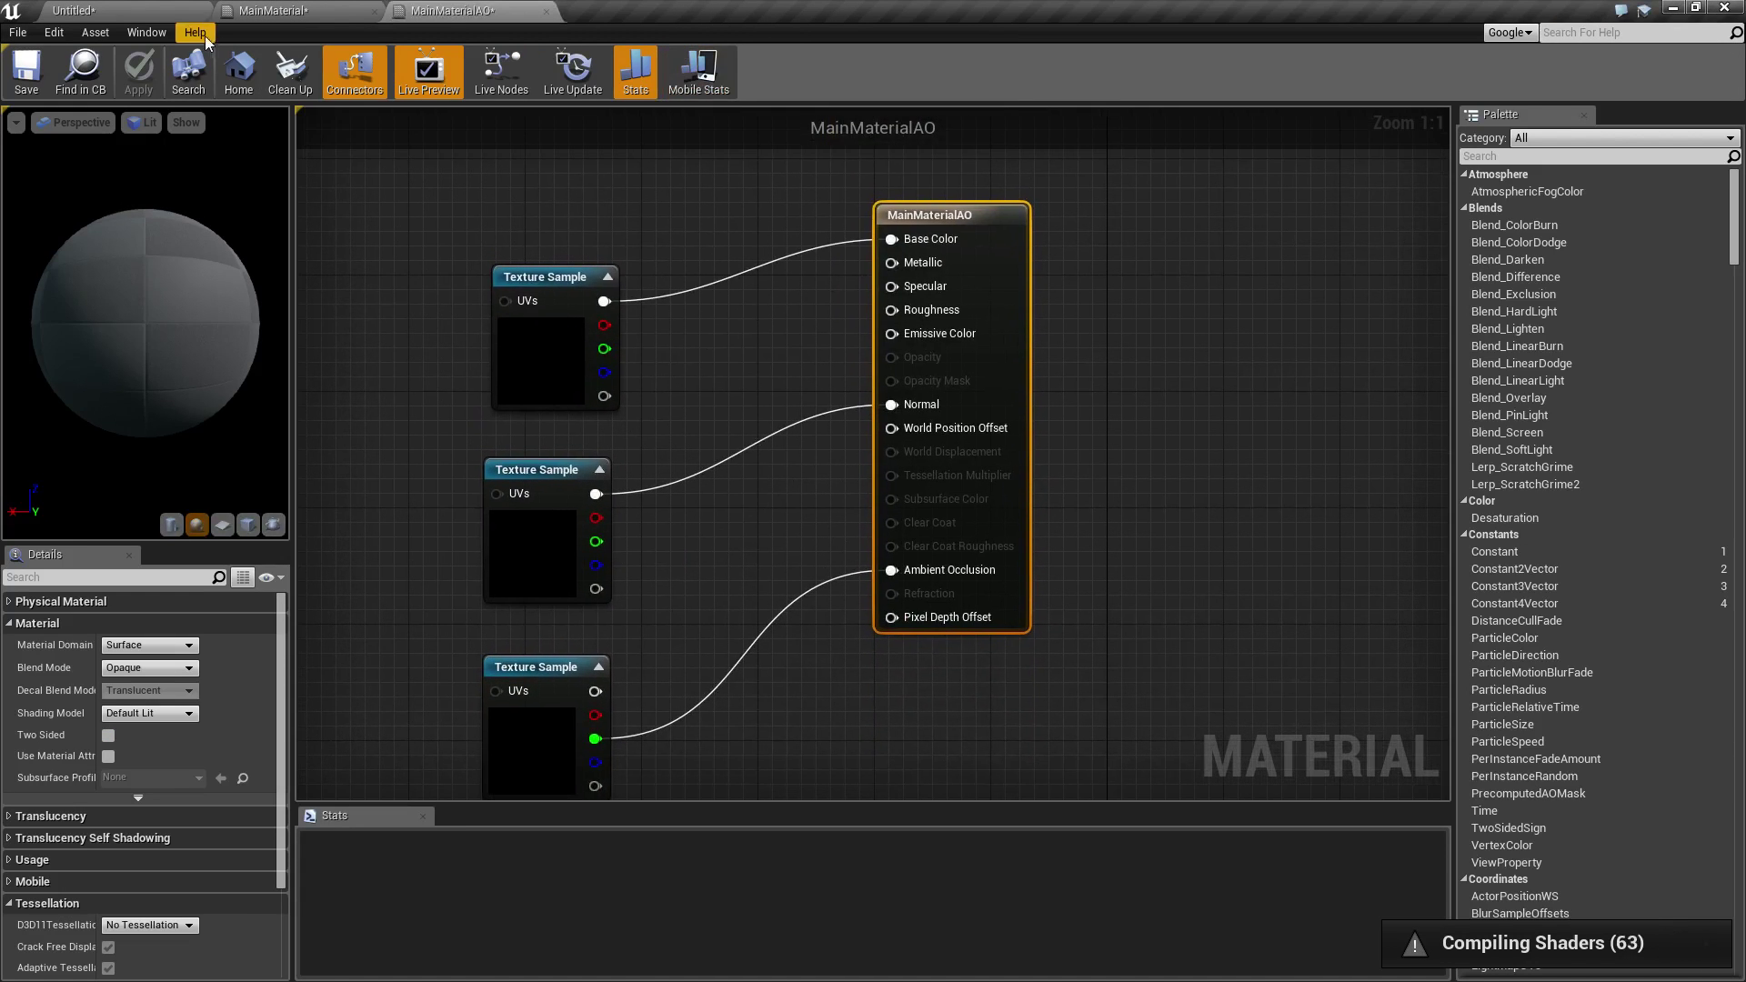
right_click_drag(694, 589, 718, 555)
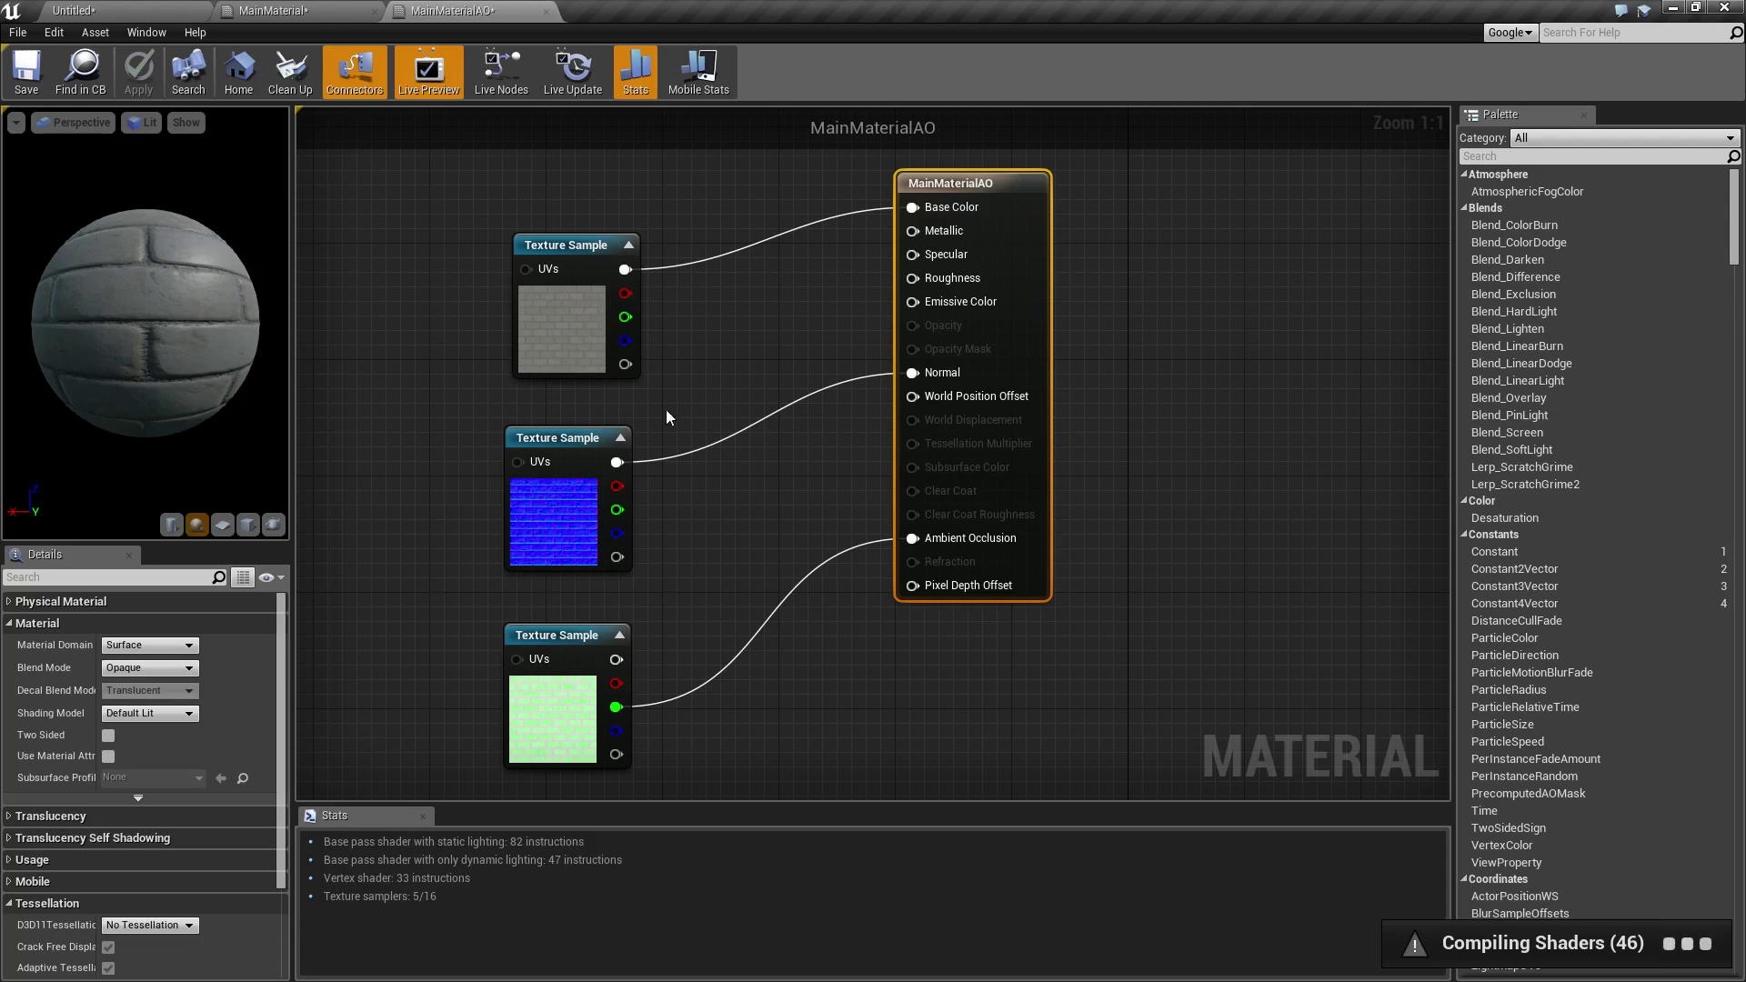
Step: Check the material on each wall cube in the level and compare the MainMaterial and MainMaterialAO graphs
left_click(273, 10)
left_click(154, 8)
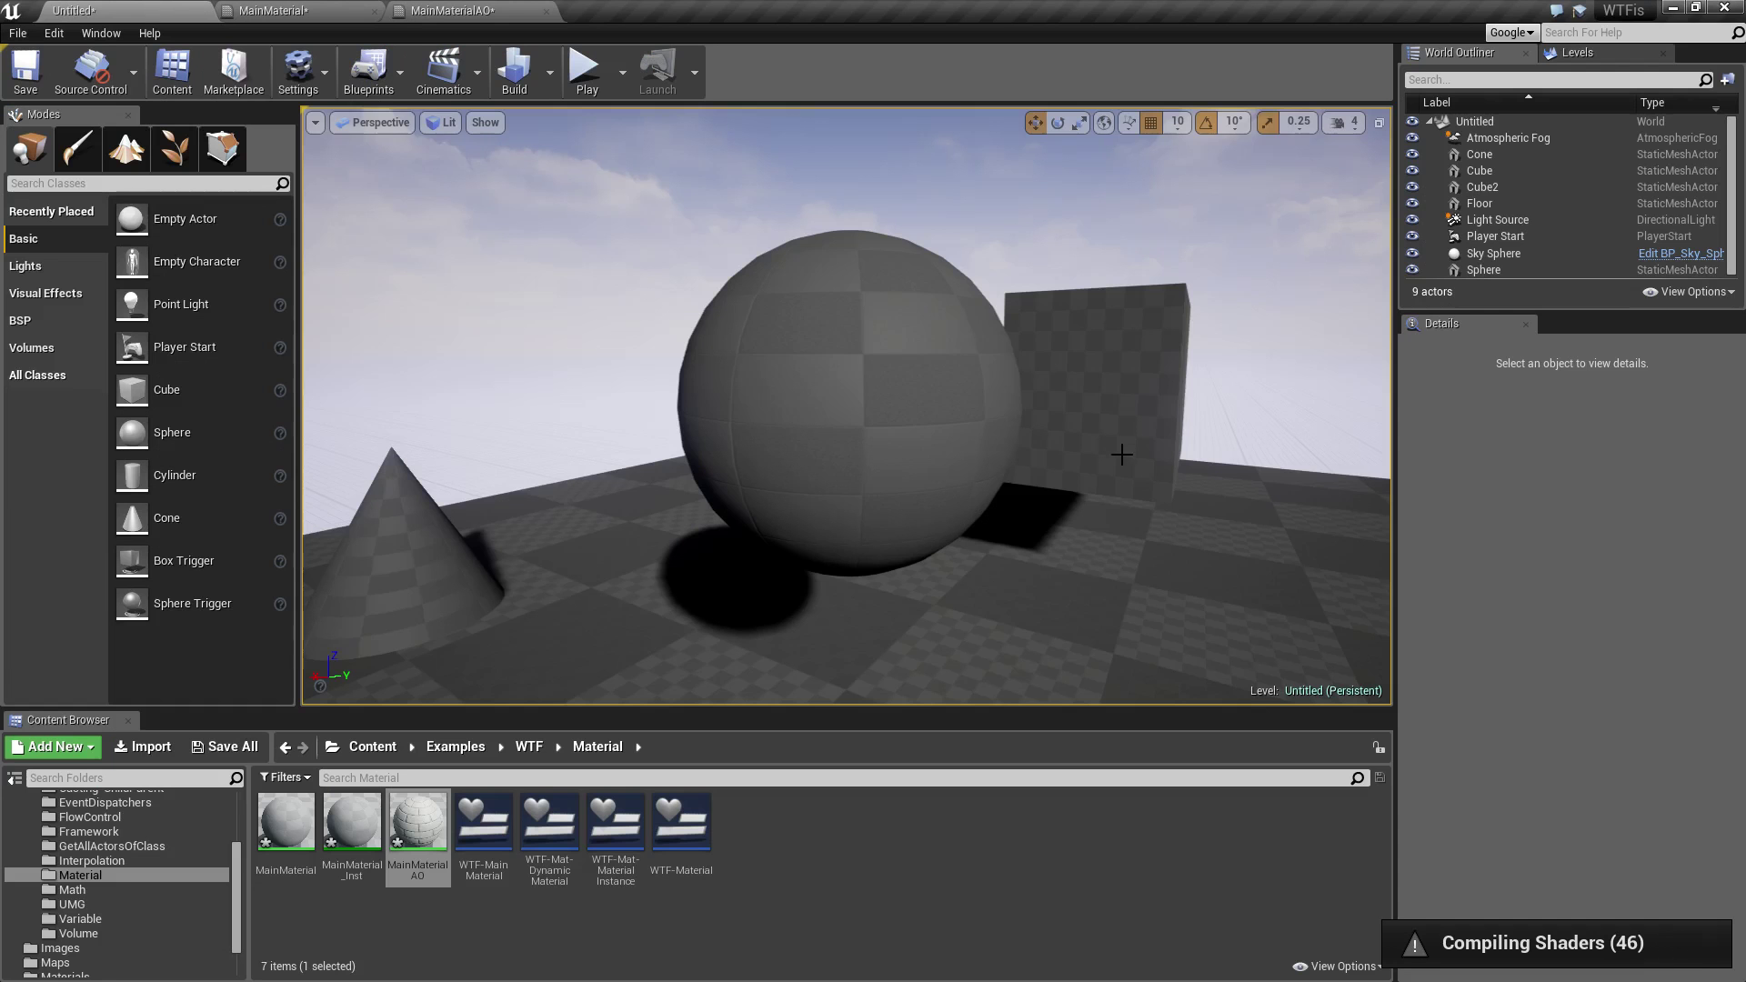
right_click_drag(1122, 455, 1100, 497)
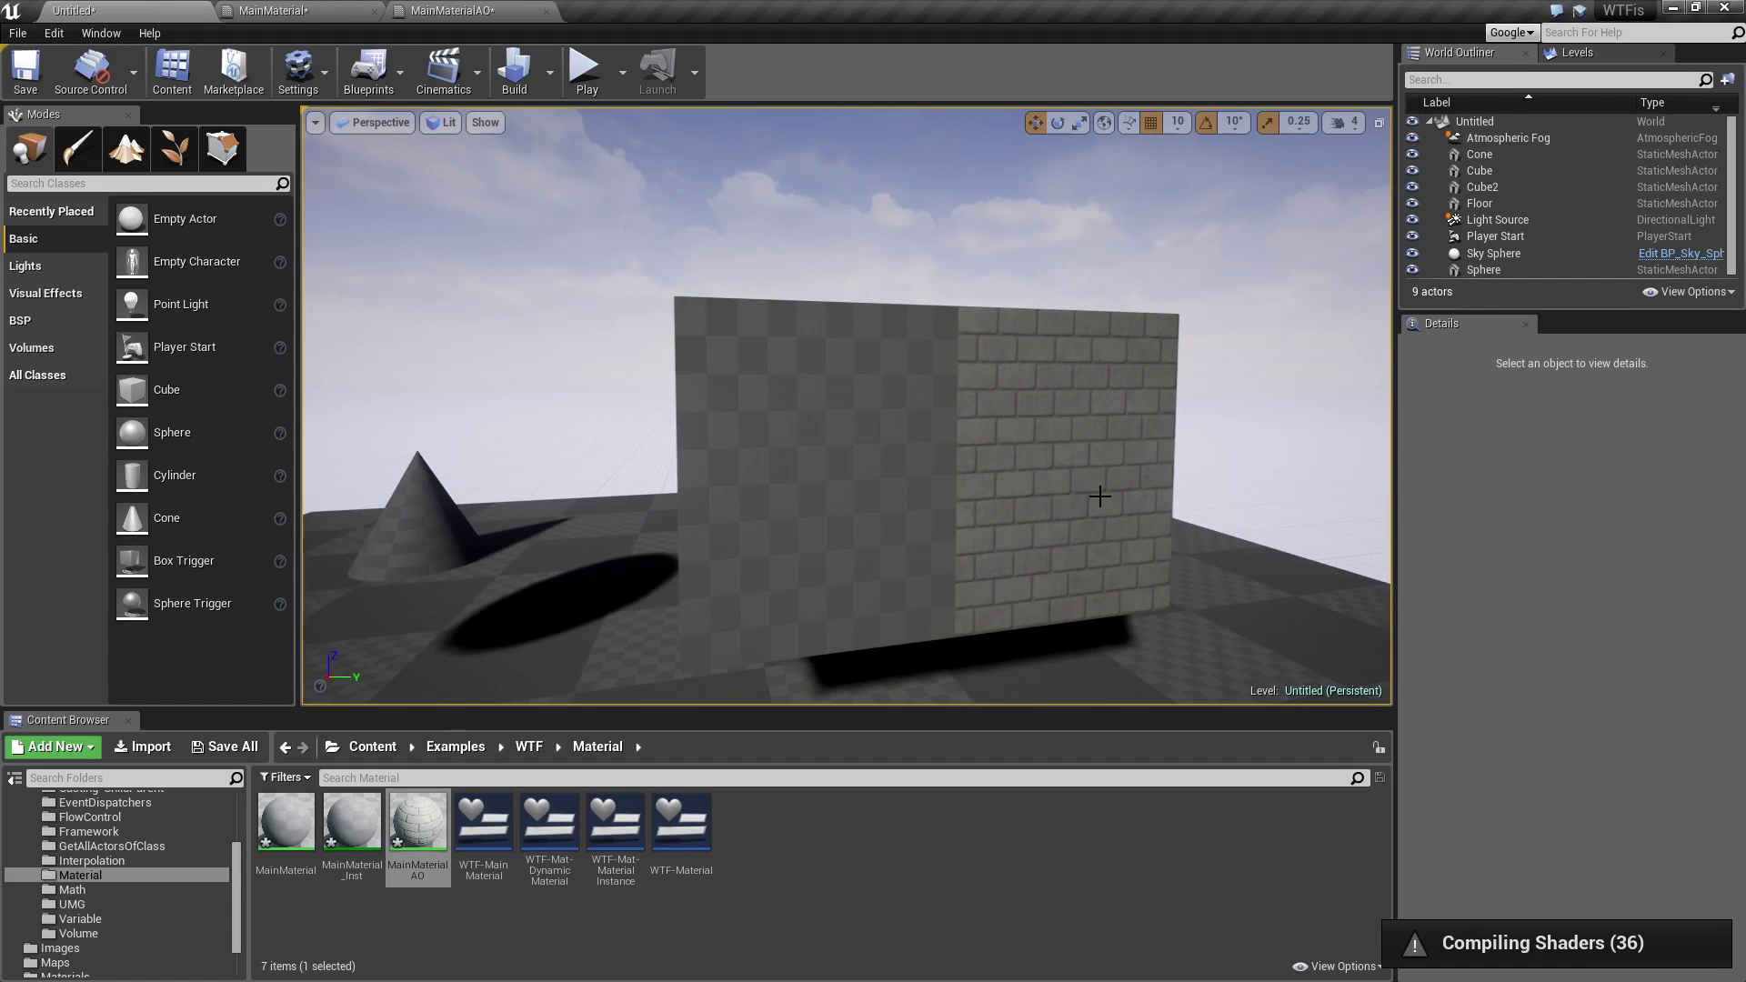
left_click(868, 538)
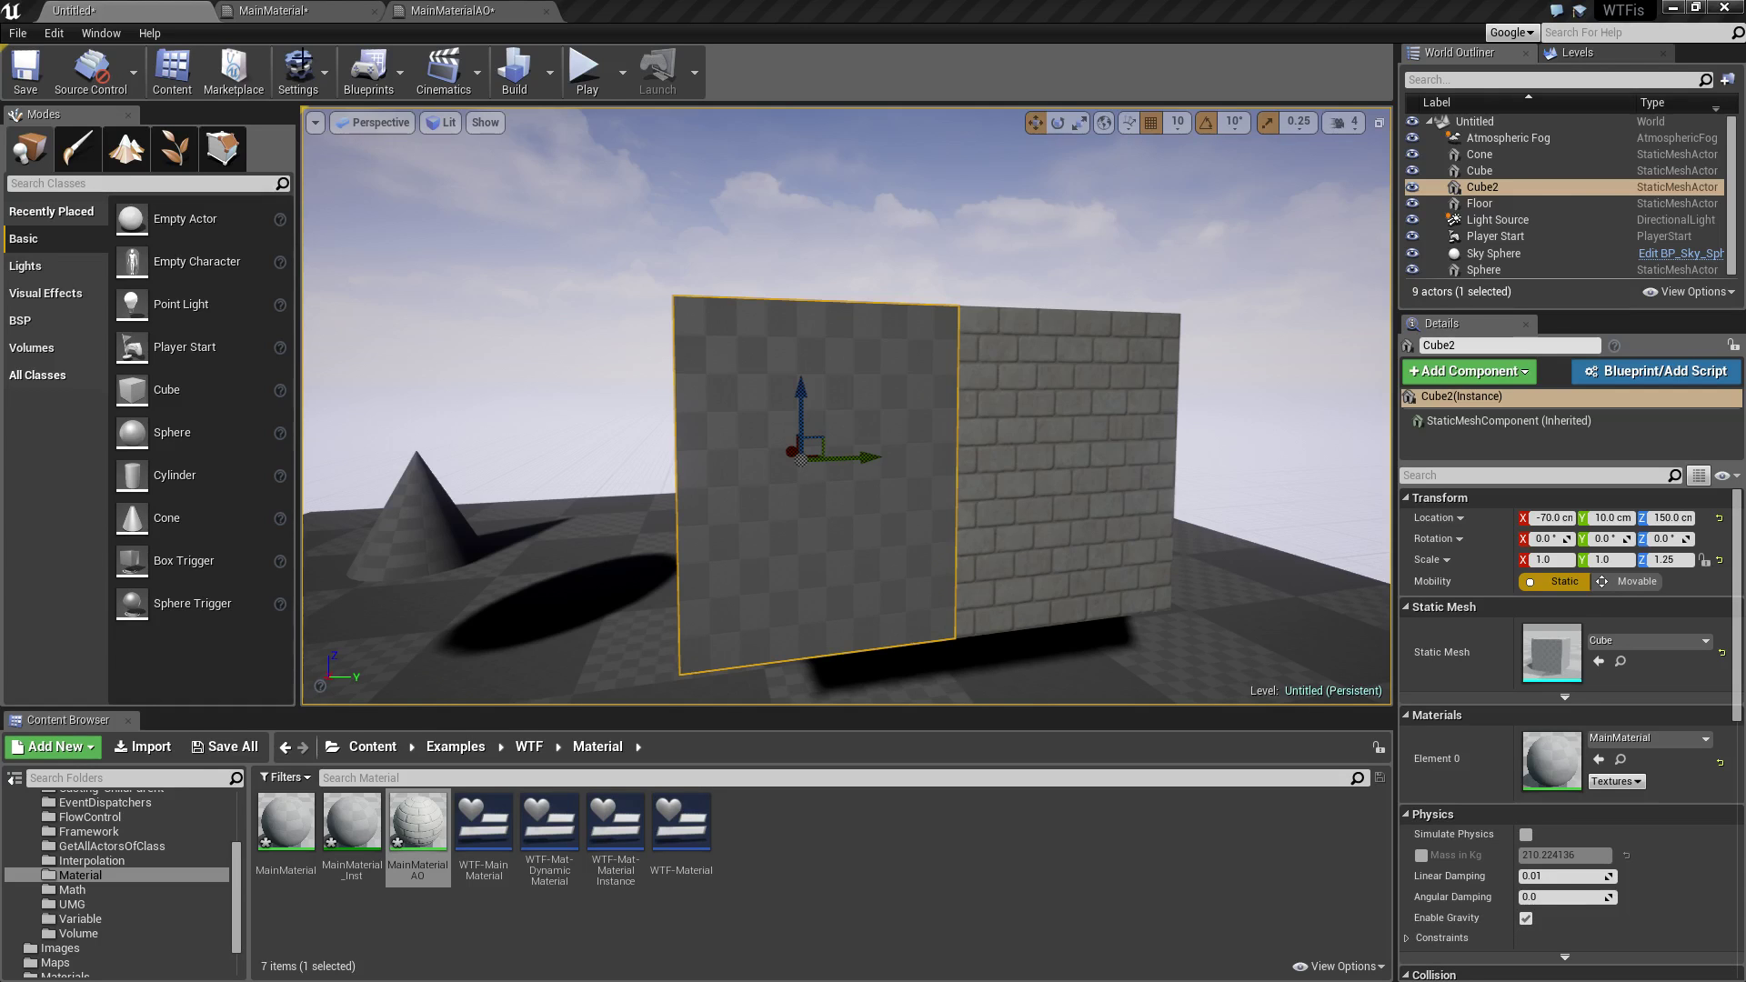
left_click(316, 10)
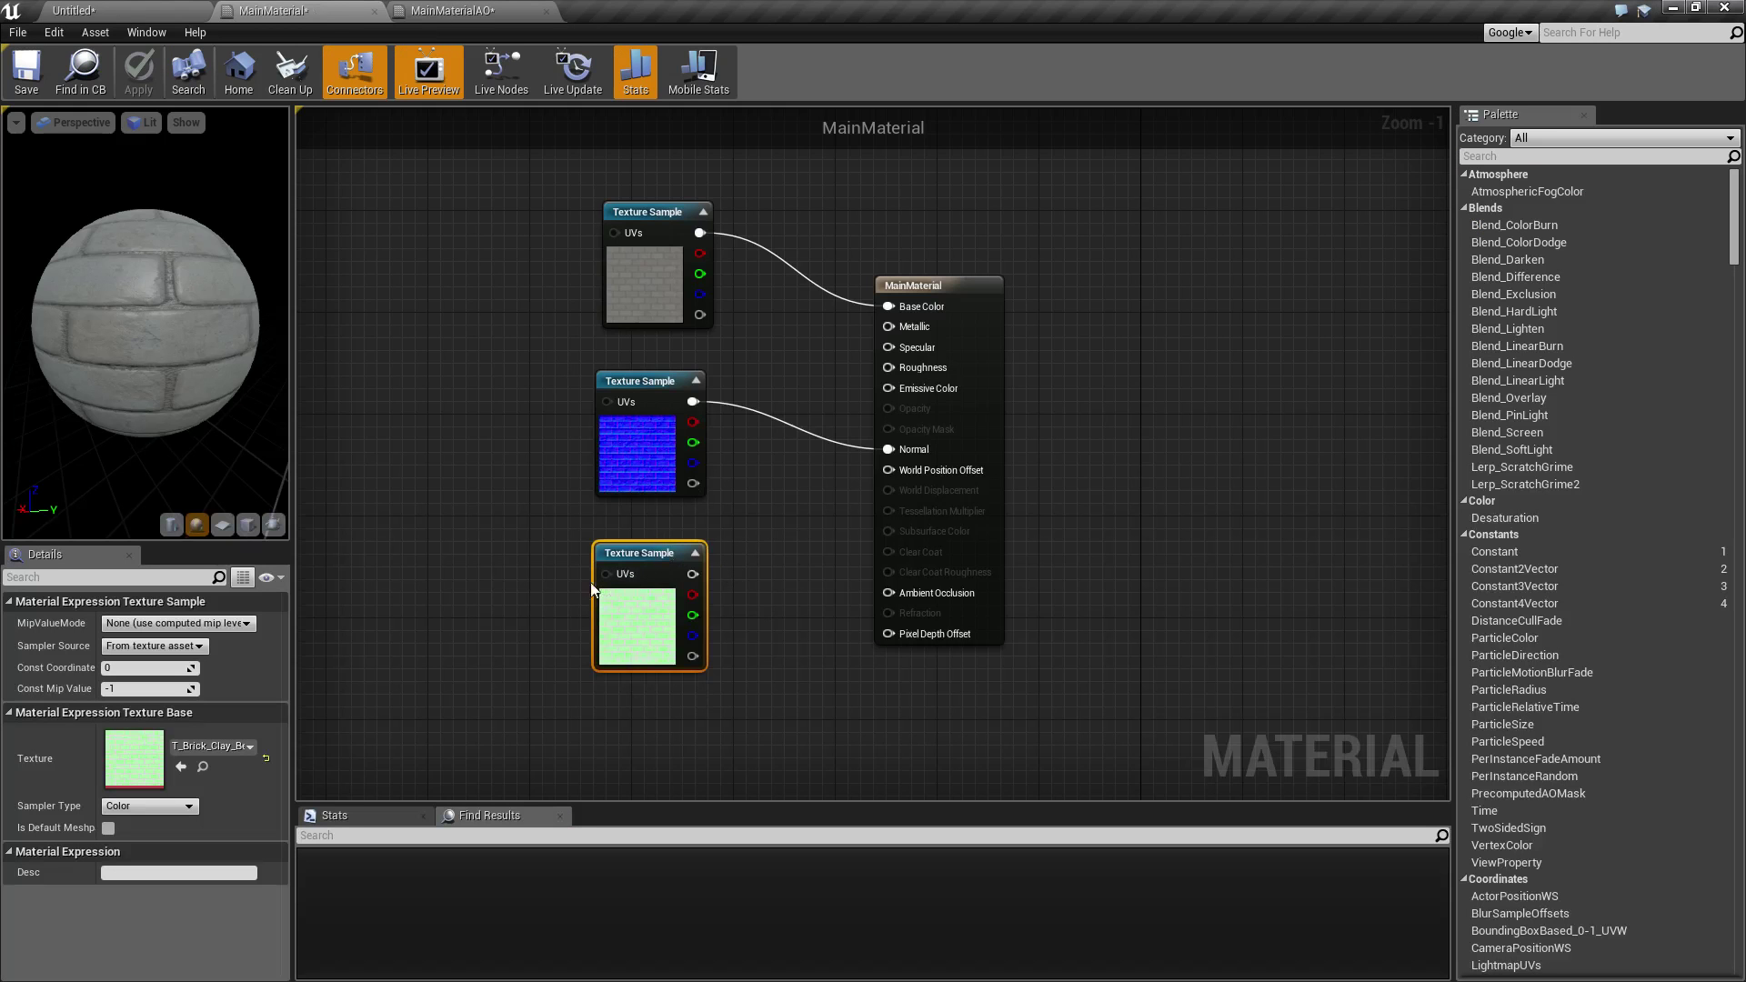
left_click(478, 10)
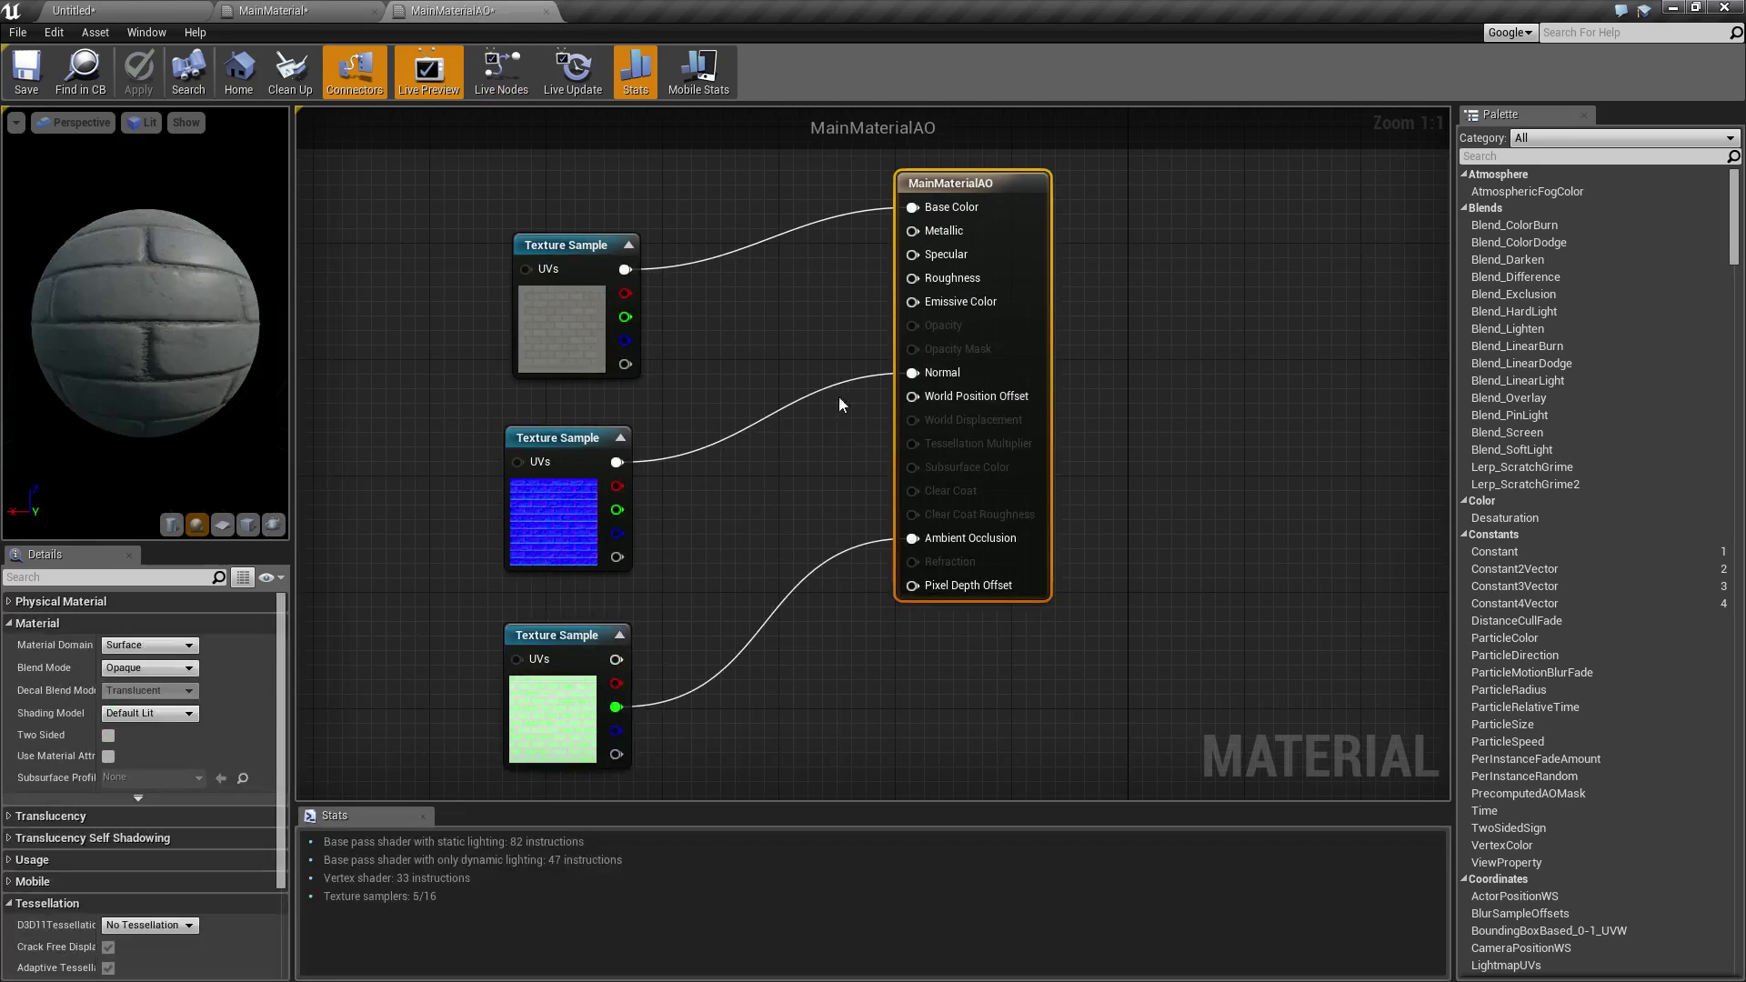
left_click(167, 10)
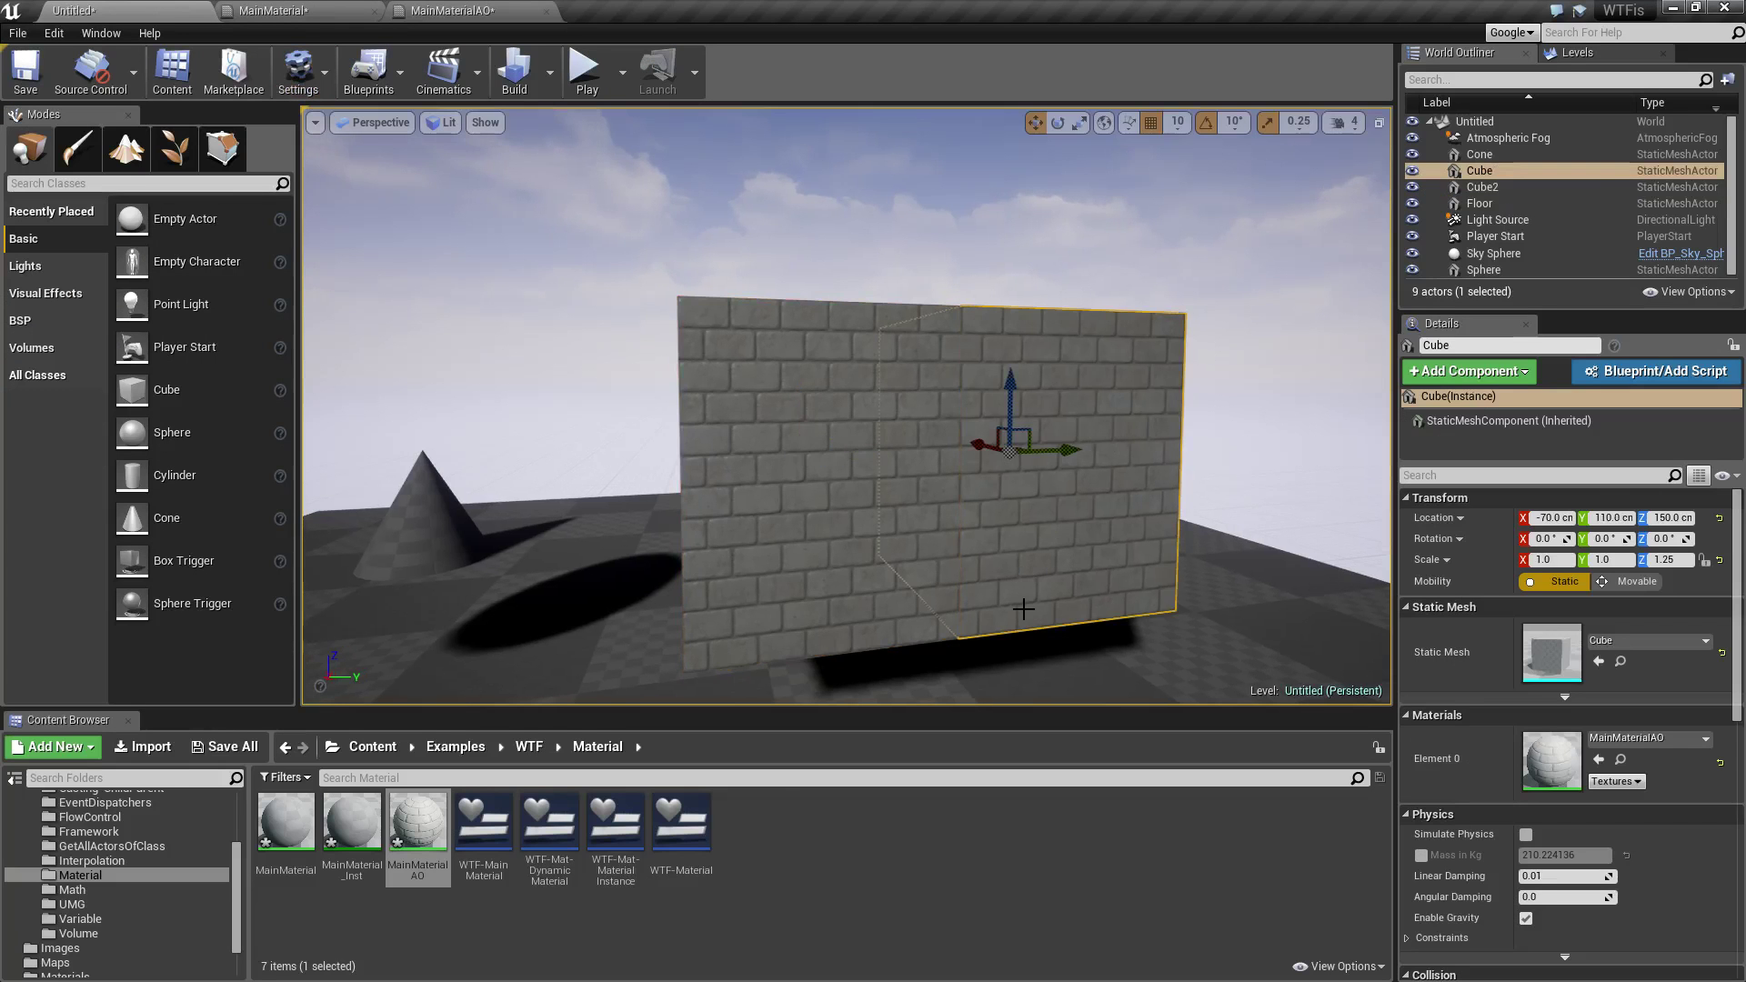
Step: Clear the selection and examine the brick wall's two halves from closer up and at an angle
key("Escape")
key("w")
right_click_drag(1024, 608, 1041, 648)
key("s")
key("a")
key("w")
key("d")
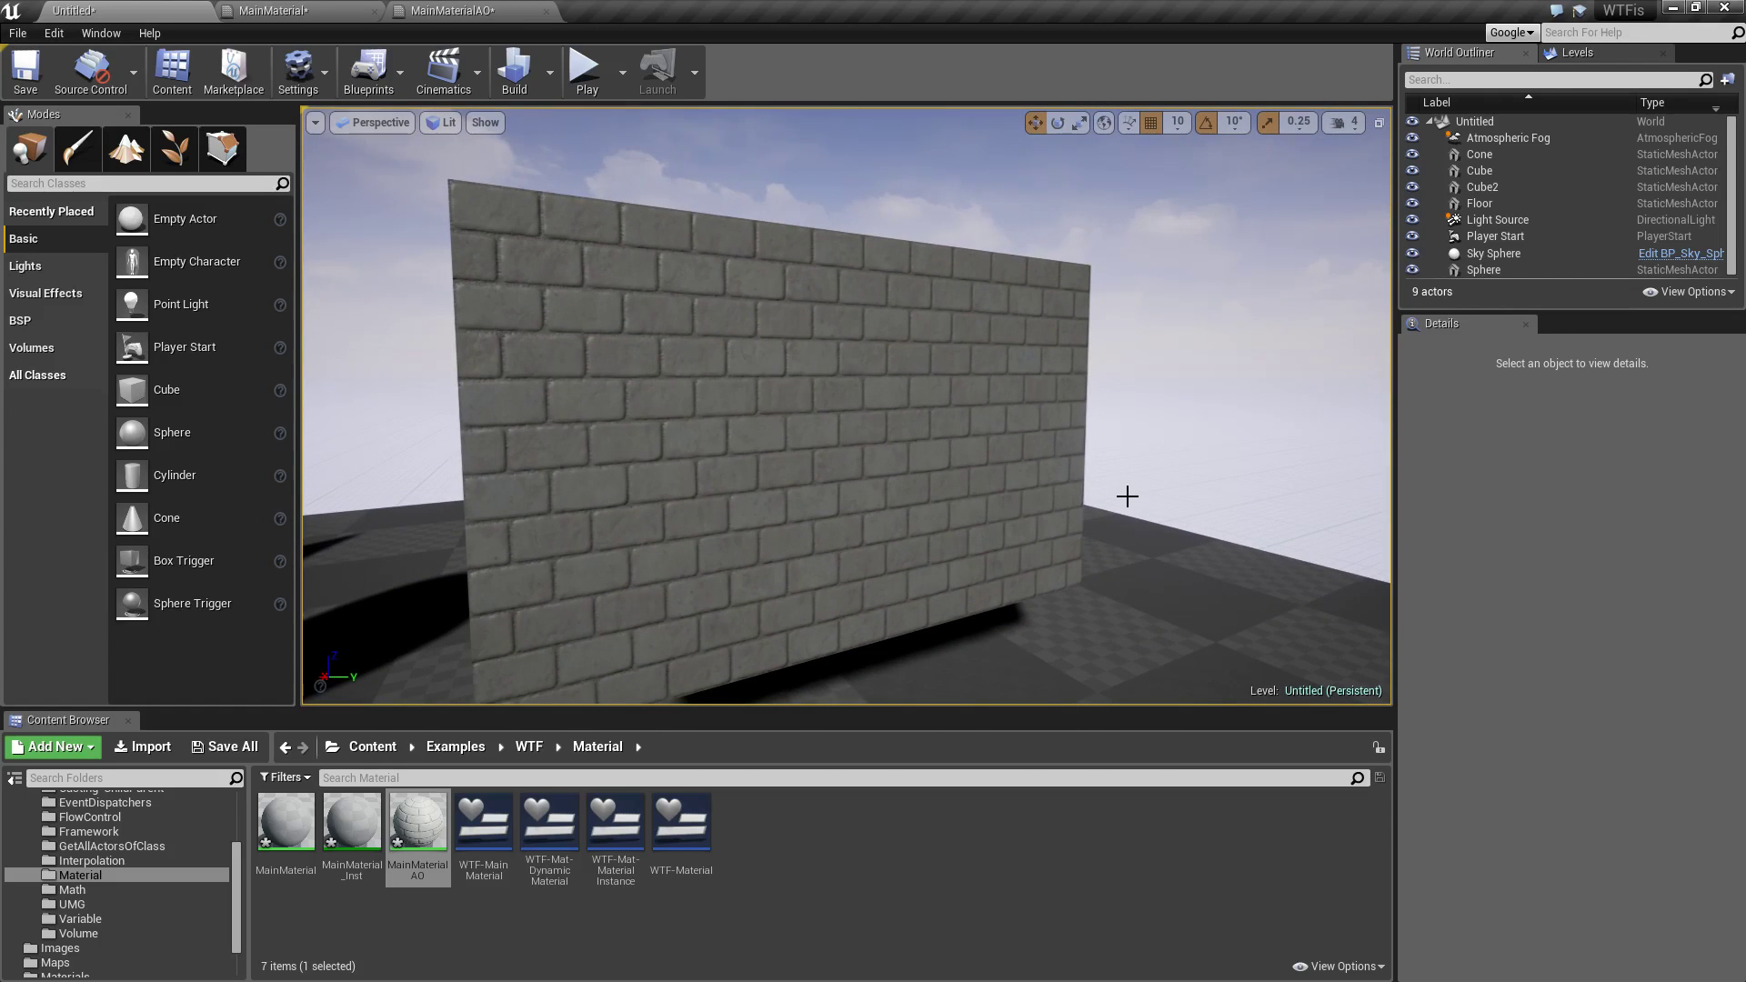
Step: Build the level with the Light Source's mobility at Movable and inspect the brick wall
left_click(1496, 221)
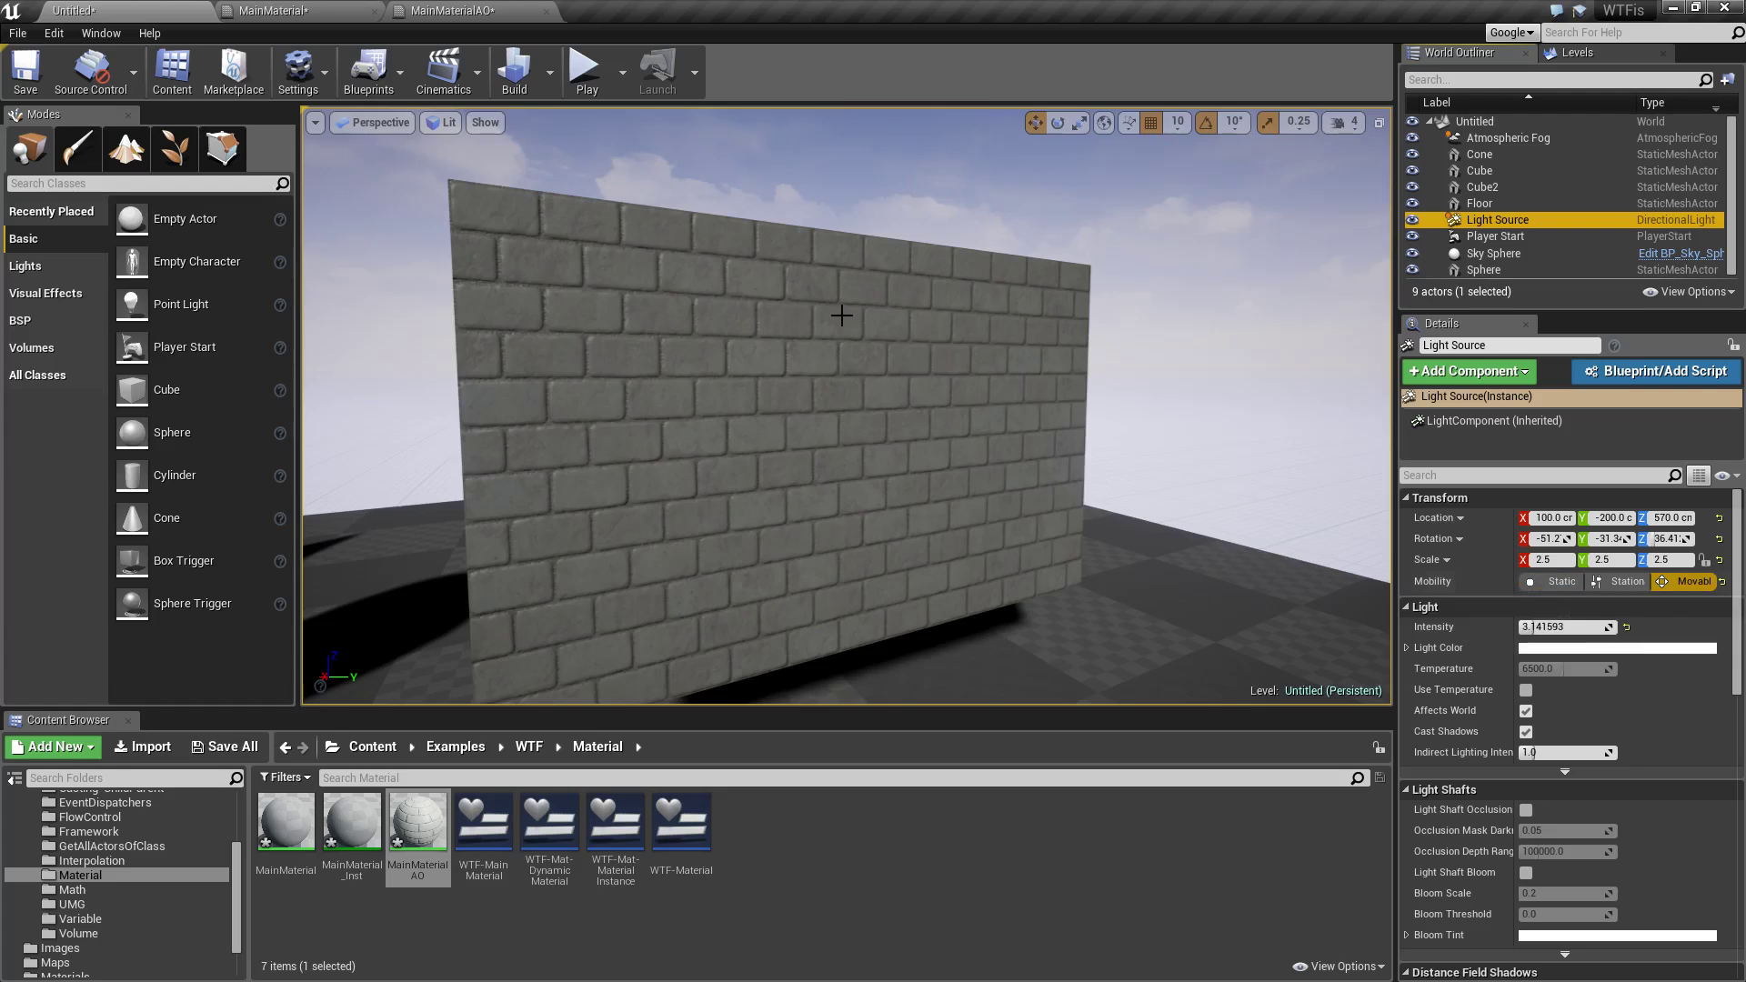
left_click(515, 73)
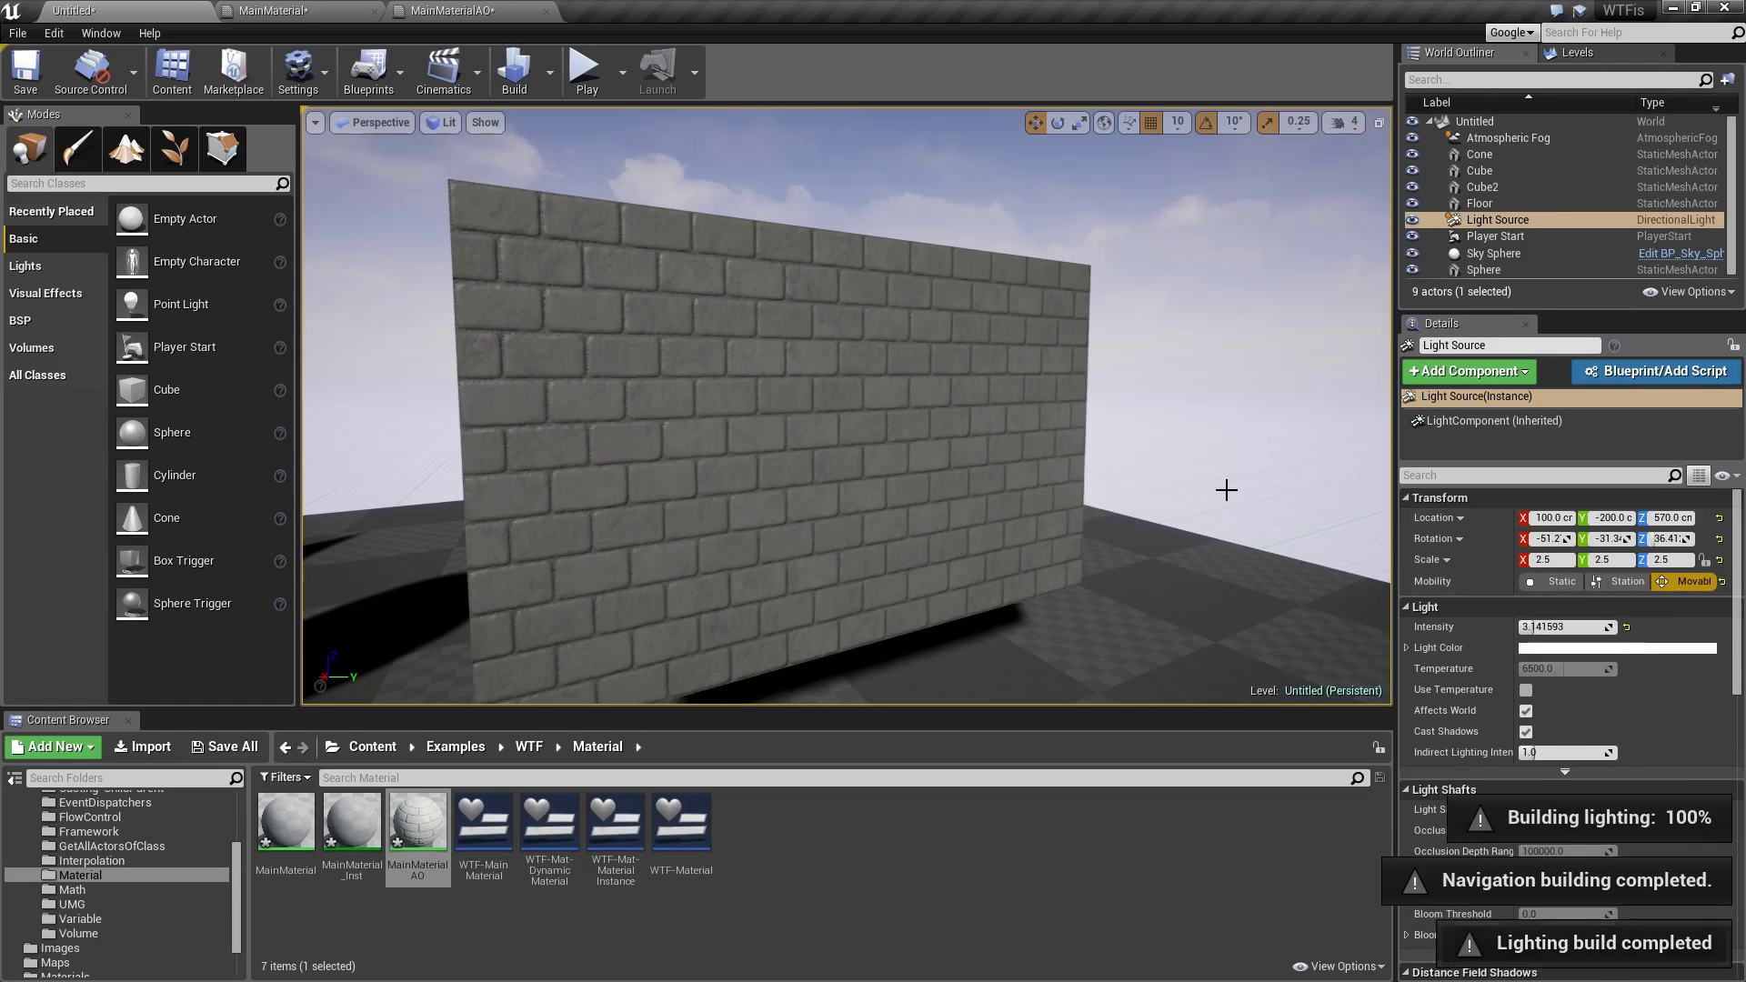
mouse_move(1225, 491)
right_mouse_down()
mouse_move(1189, 524)
mouse_move(1216, 498)
right_mouse_up()
right_click_drag(634, 500, 636, 500)
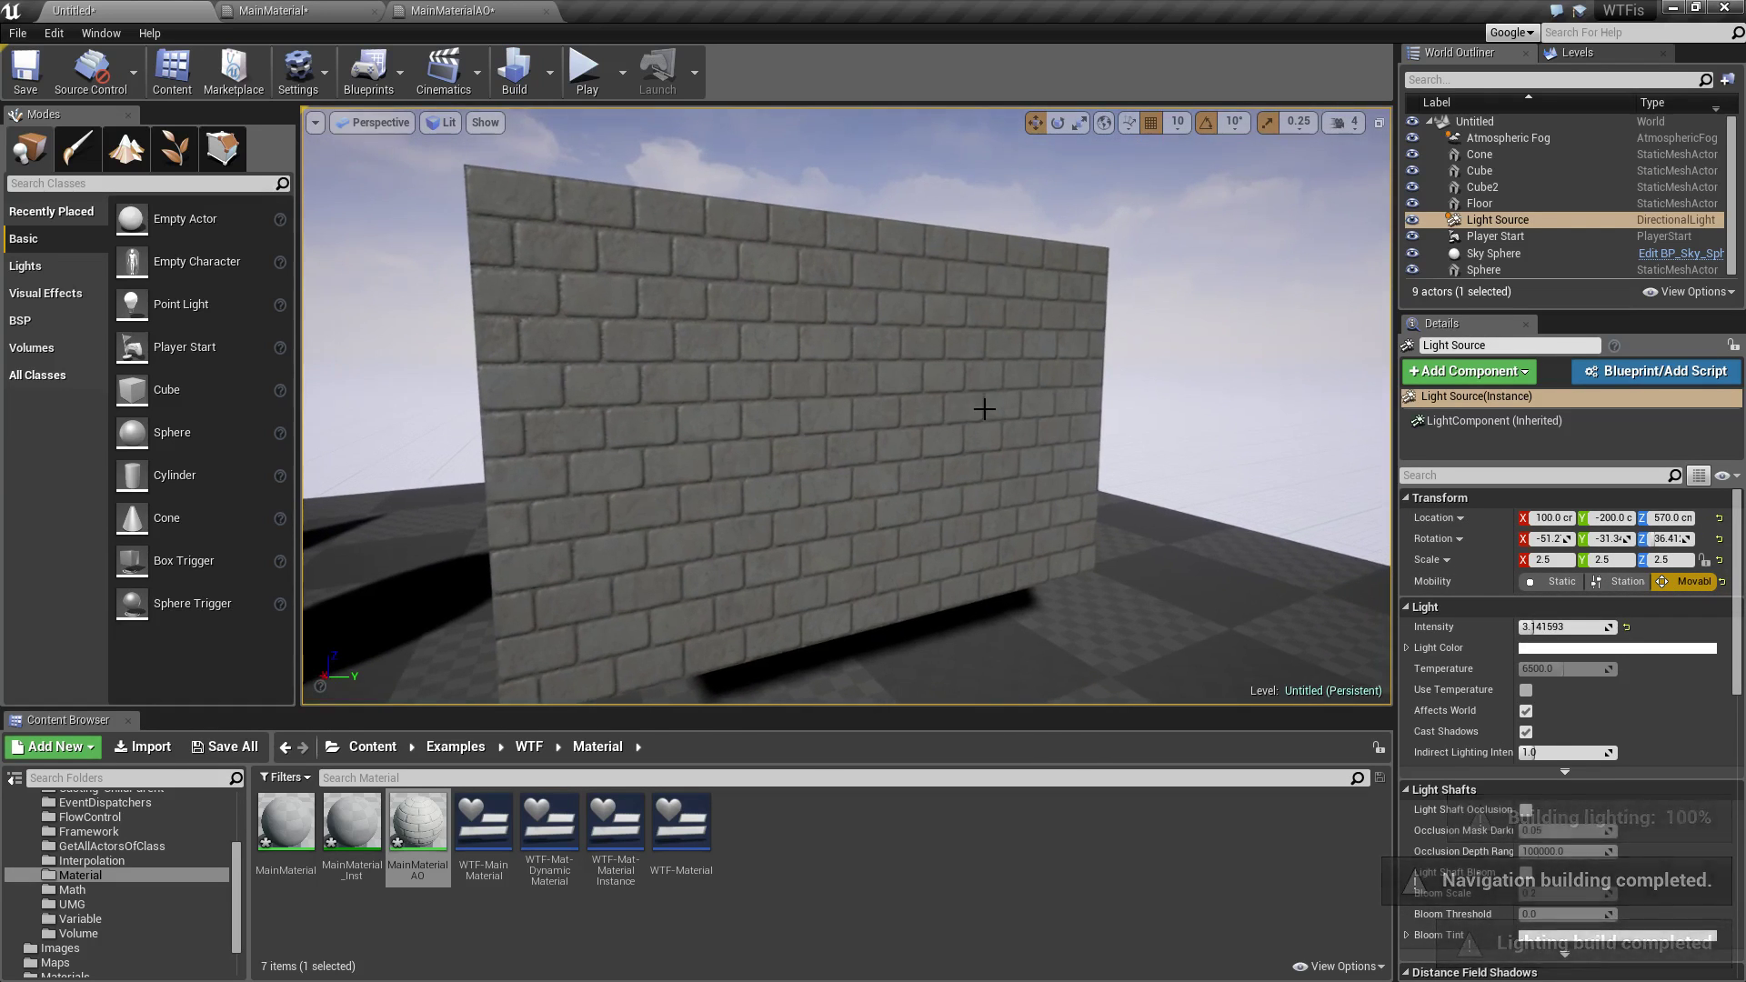
Step: Set the Light Source's mobility to Static, rebuild the level and clear the selection
left_click(1552, 588)
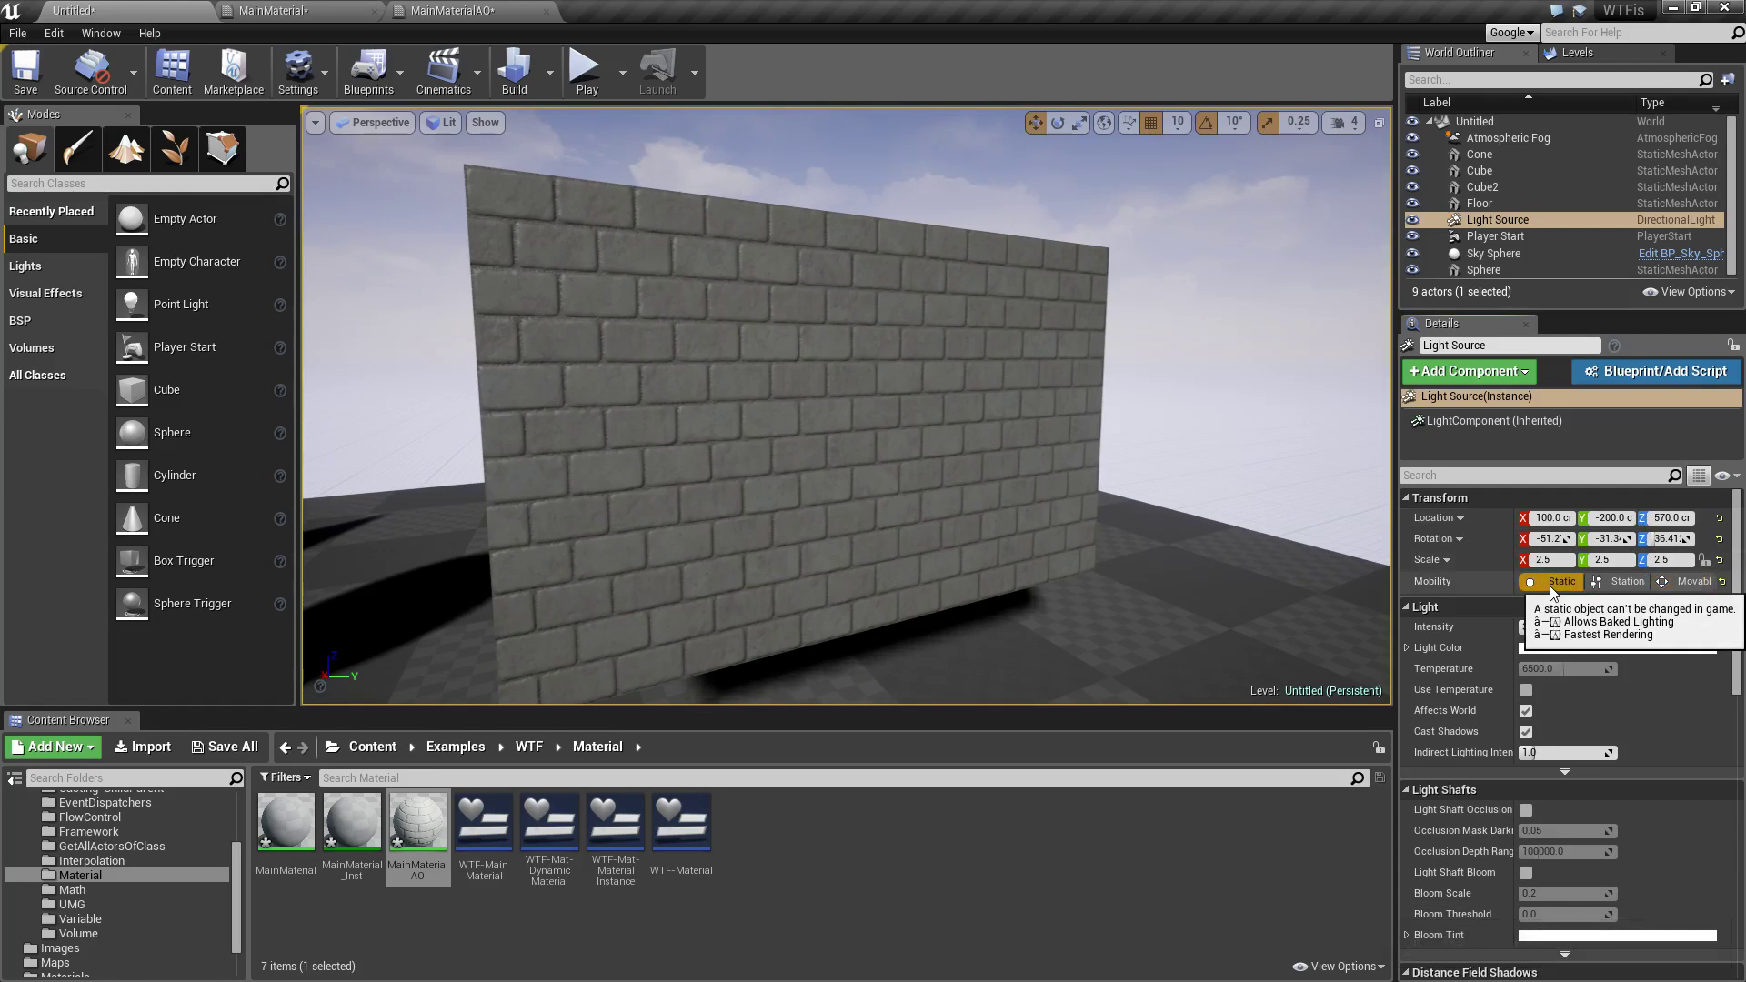
left_click(516, 71)
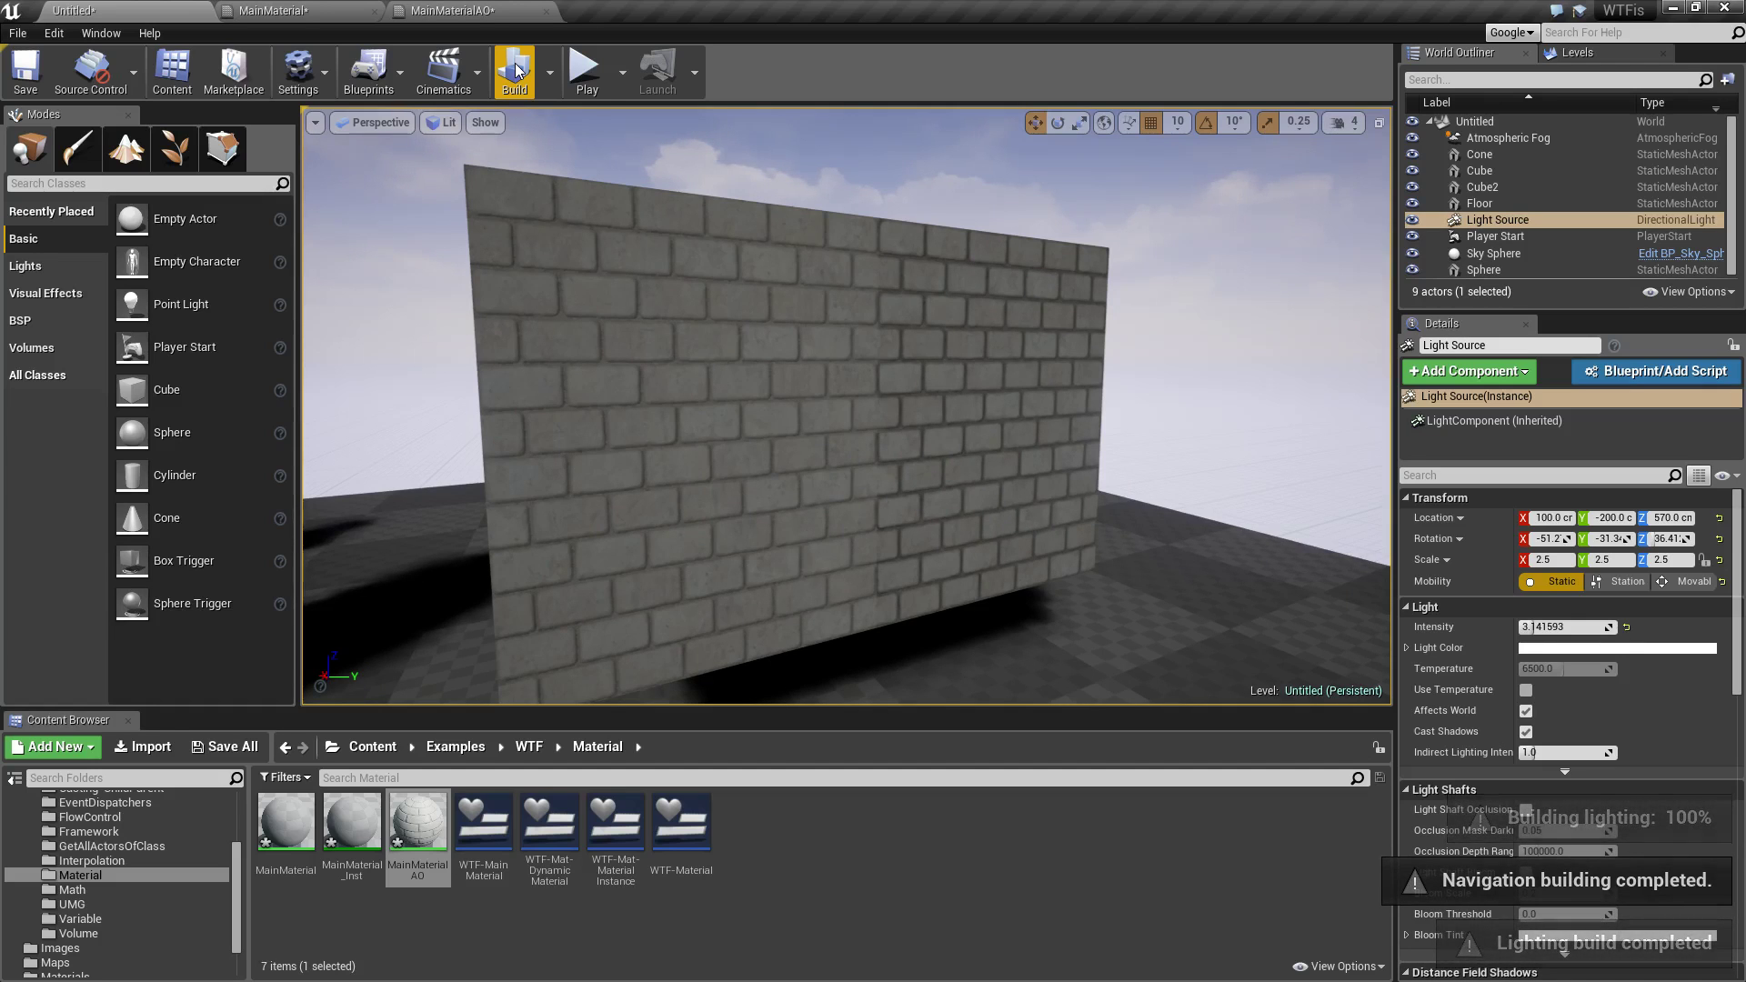
key("Escape")
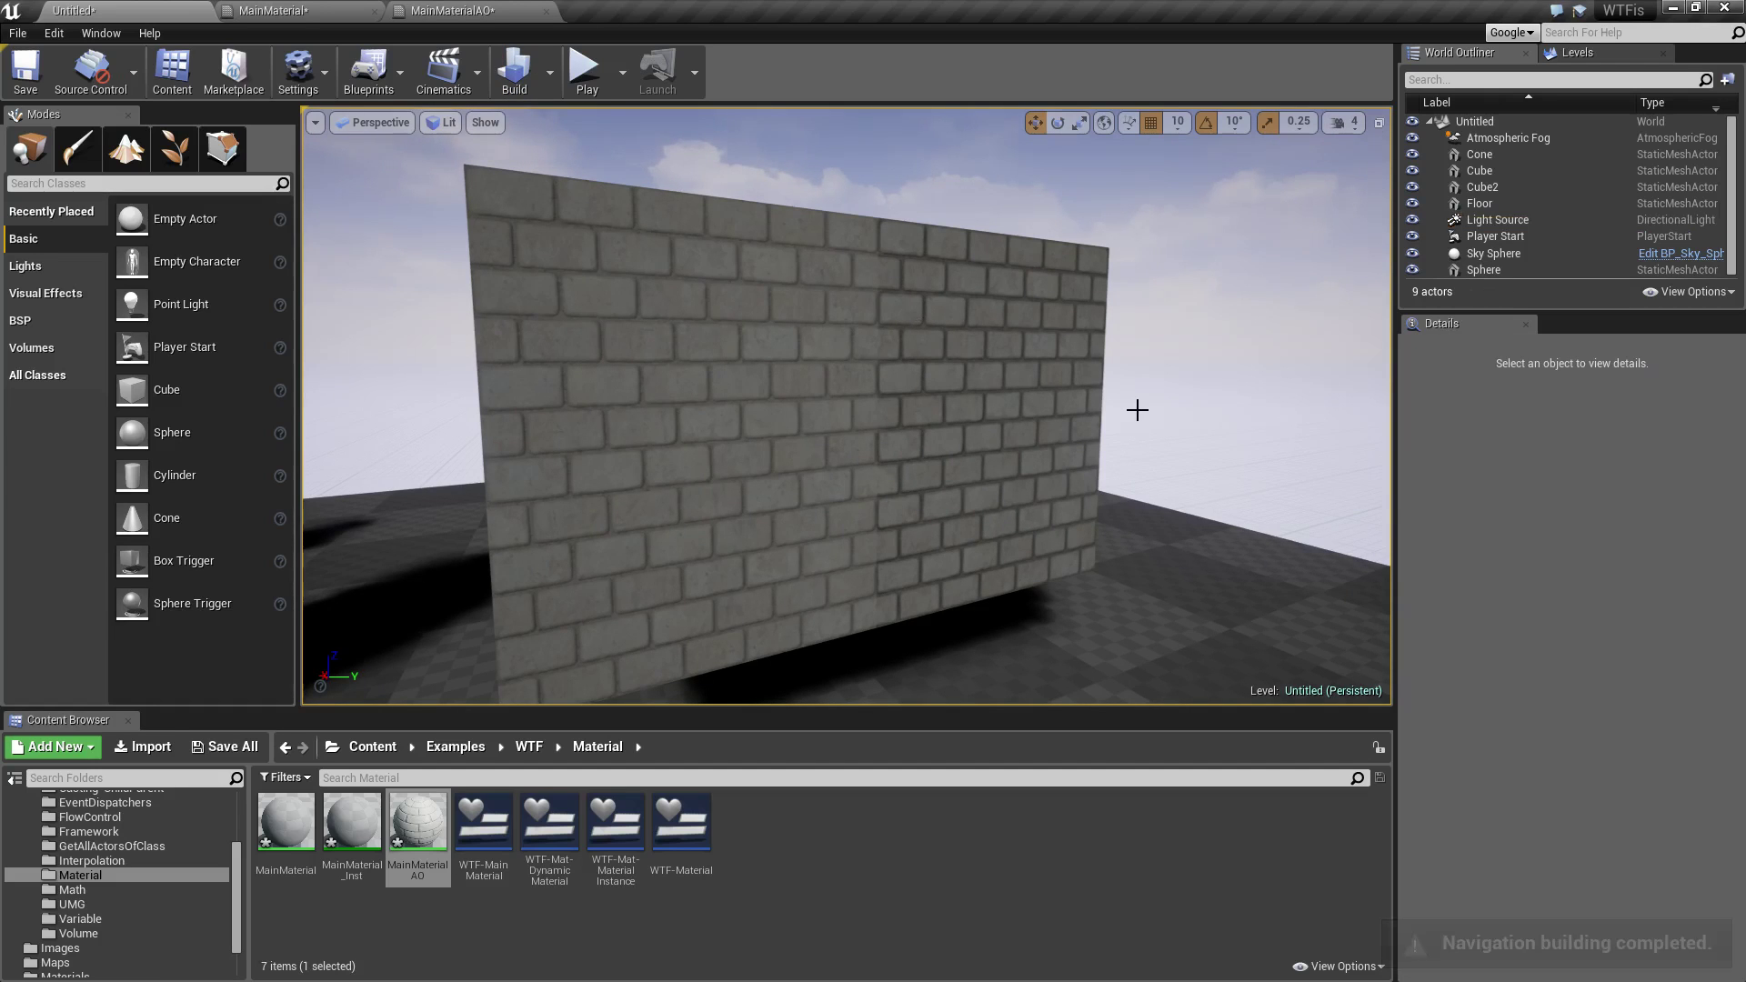
Step: Select the two wall cubes in turn to compare them, then clear the selection
left_click(789, 433)
left_click(940, 405)
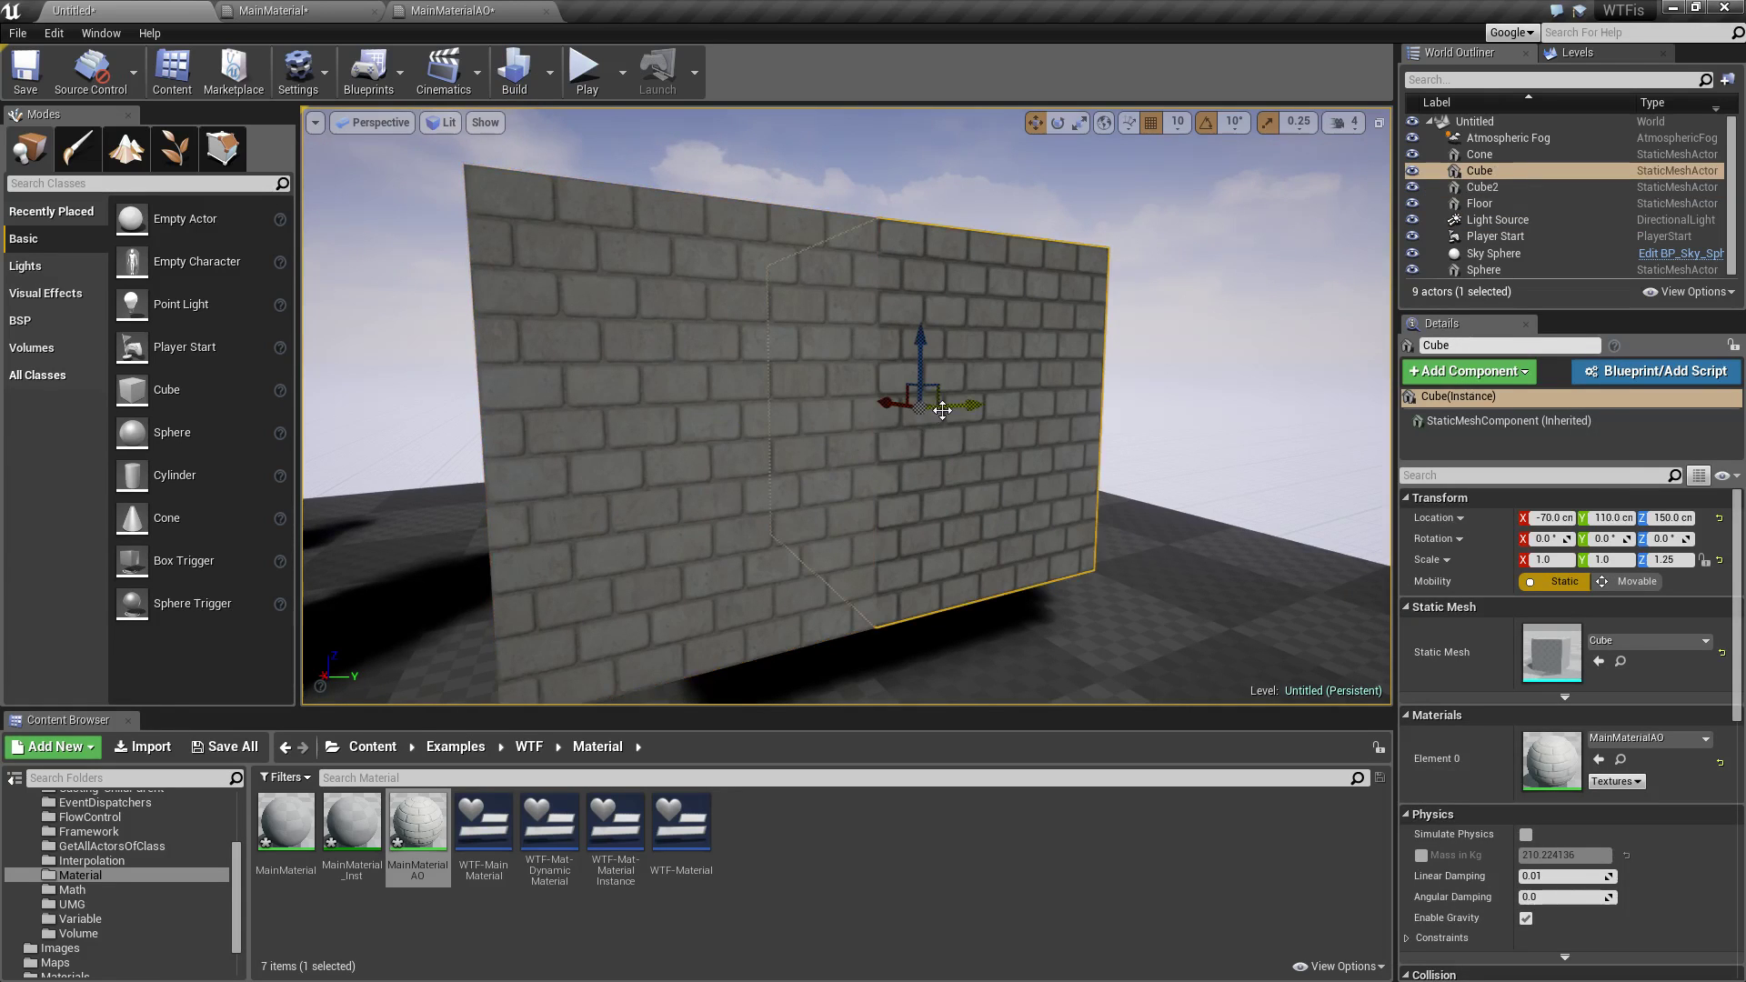
left_click(744, 467)
left_click(956, 420)
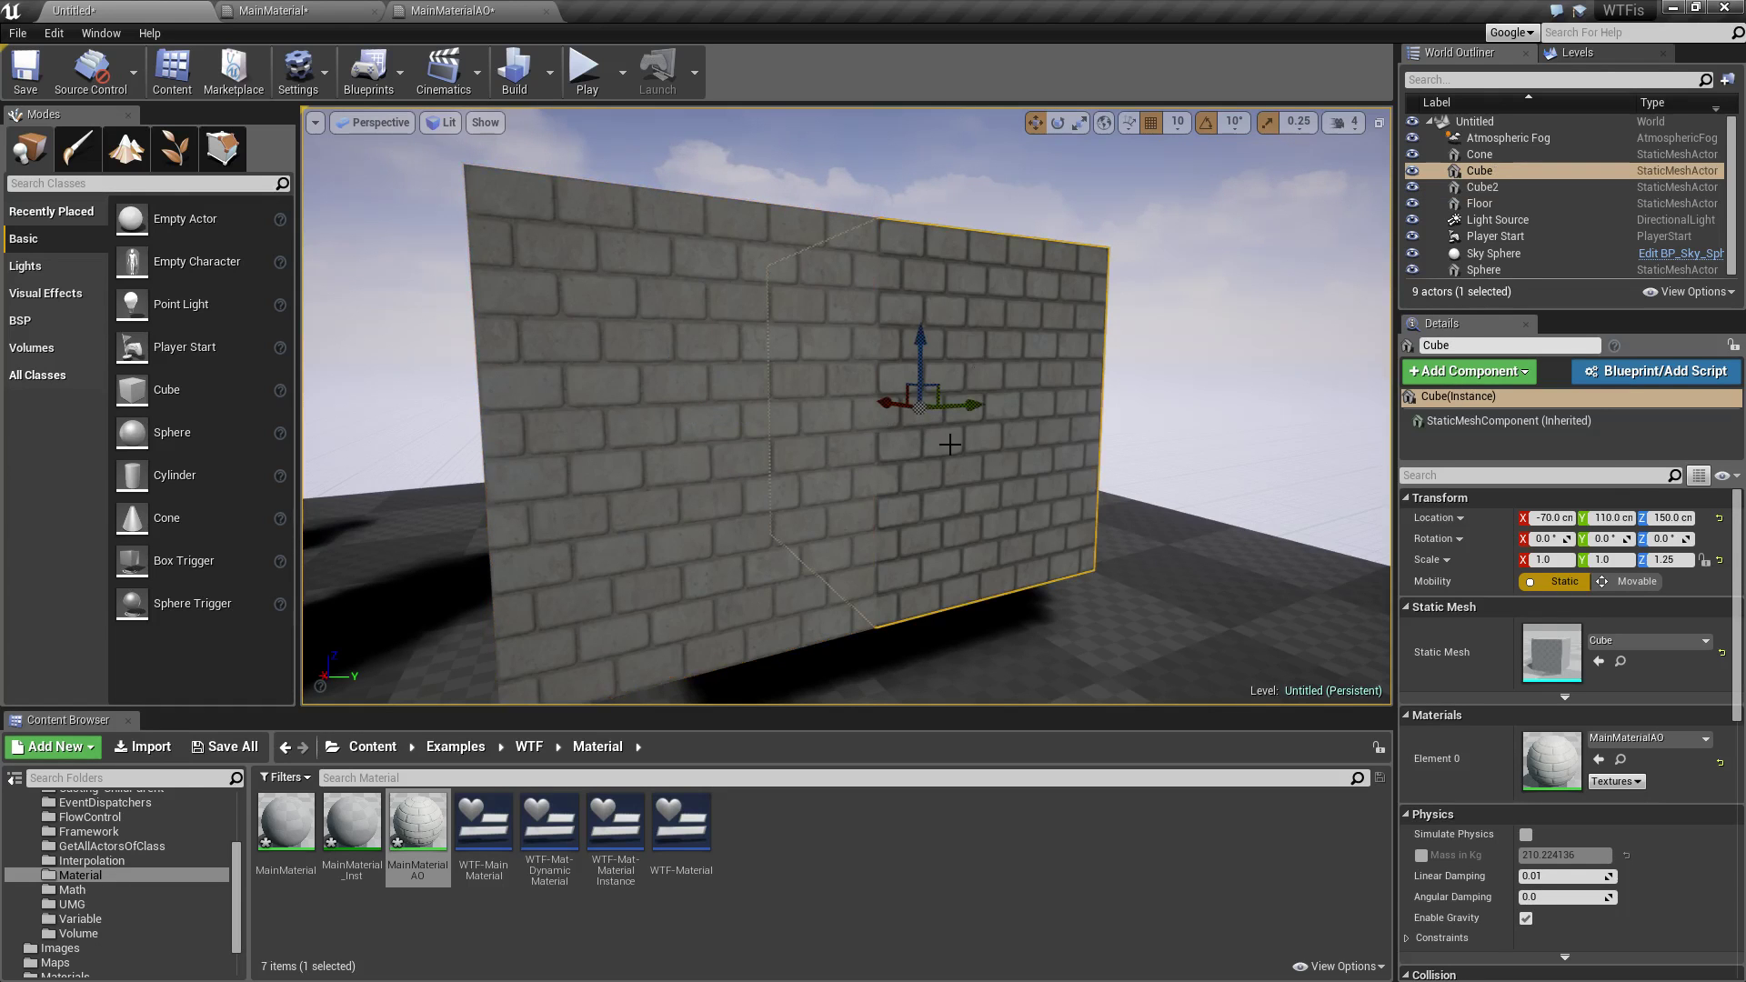
left_click(1155, 367)
Step: Examine the bricks and mortar gaps along the seam between the two wall cubes from very close up
right_click_drag(974, 491, 1064, 444)
key("w")
key("s")
key("w")
key("d")
key("a")
key("w")
key("s")
left_click(994, 464)
left_click_drag(1064, 445, 1019, 445, "alt")
right_click_drag(1018, 444, 1041, 436, "alt")
mouse_move(1041, 437)
left_mouse_down("alt")
mouse_move(1005, 455)
mouse_move(1050, 461)
left_mouse_up("alt")
key("w")
right_click_drag(1050, 461, 1209, 455)
key("s")
key("w")
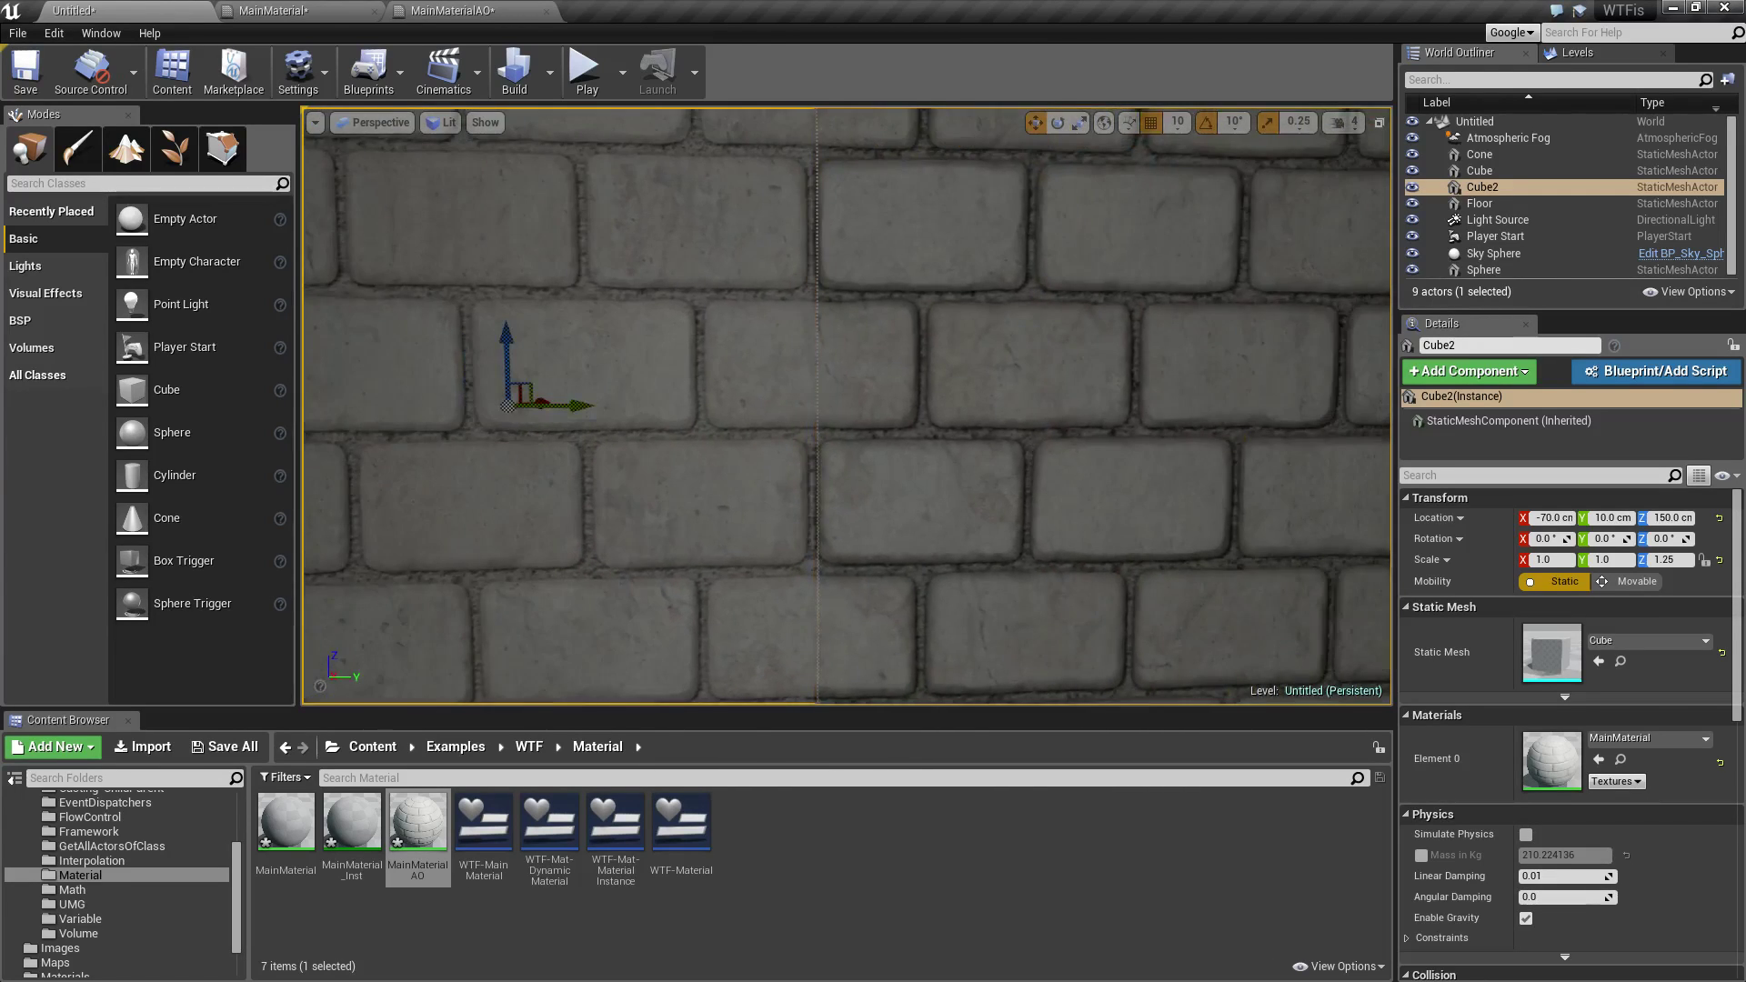
Step: Clear the selection and compare the shading of the wall's two halves from slightly farther back
left_click_drag(1209, 537, 1283, 537, "alt")
key("Escape")
scroll(966, 476, "down", 5)
scroll(969, 475, "up", 4)
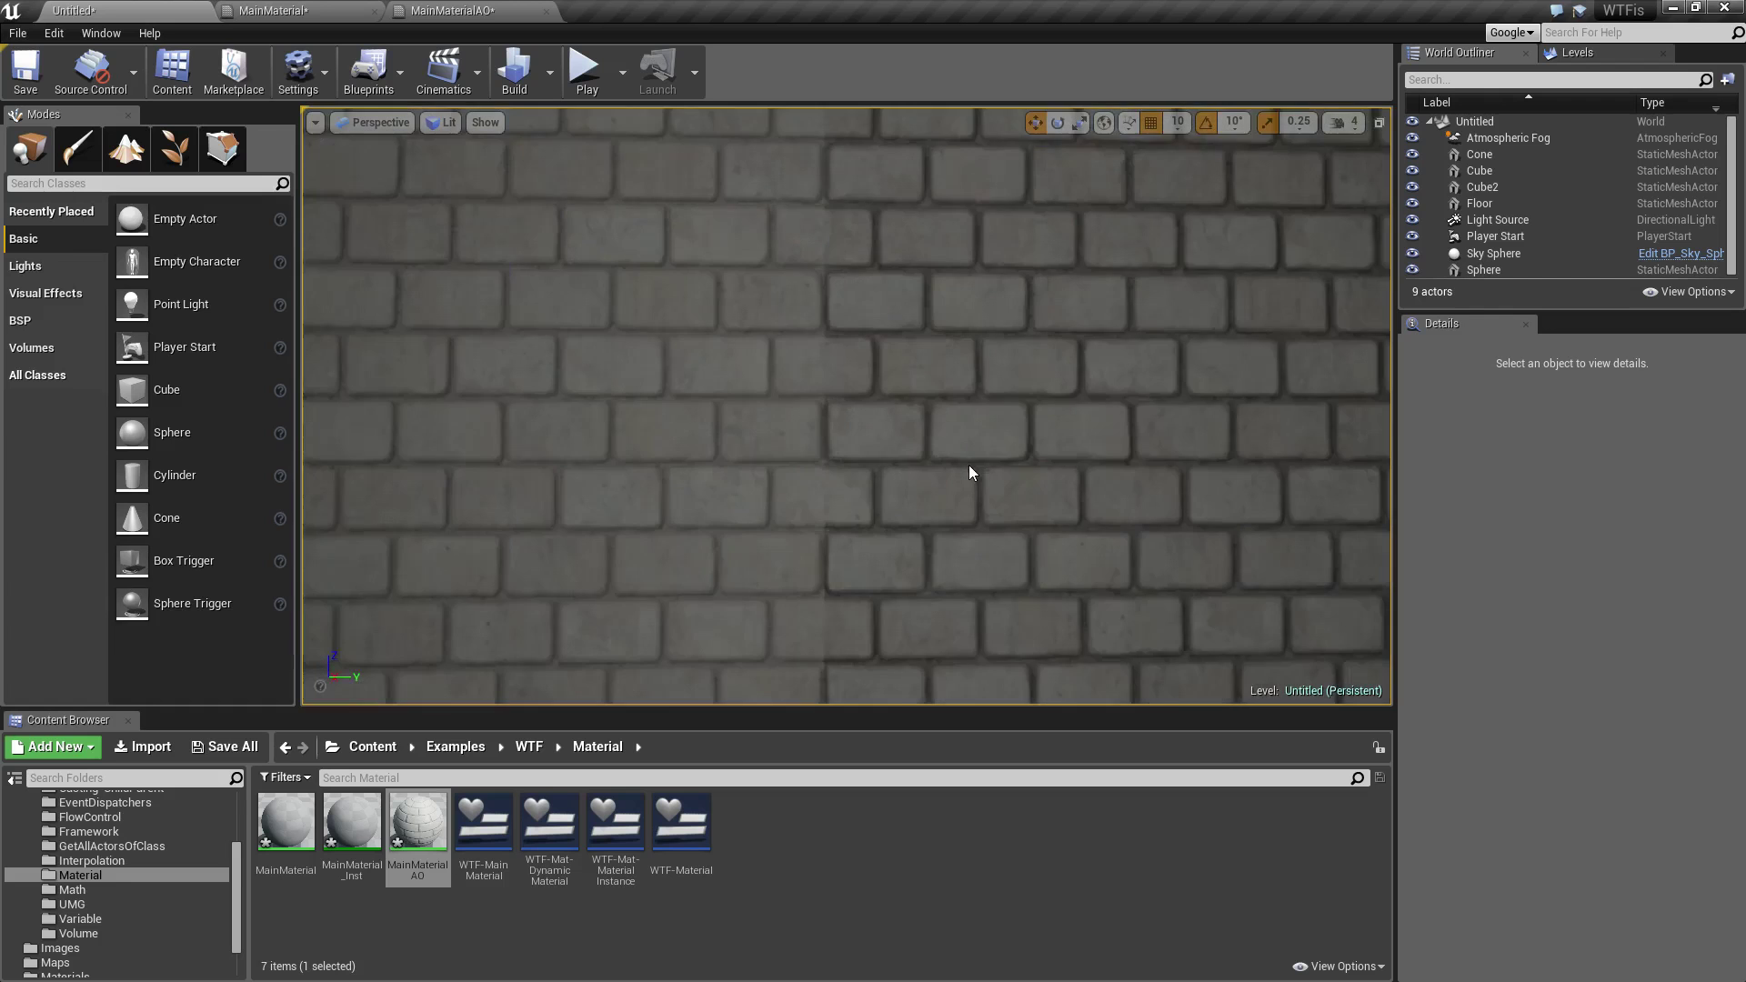
mouse_move(970, 461)
right_mouse_down("alt")
mouse_move(1055, 462)
mouse_move(873, 461)
mouse_move(946, 461)
right_mouse_up("alt")
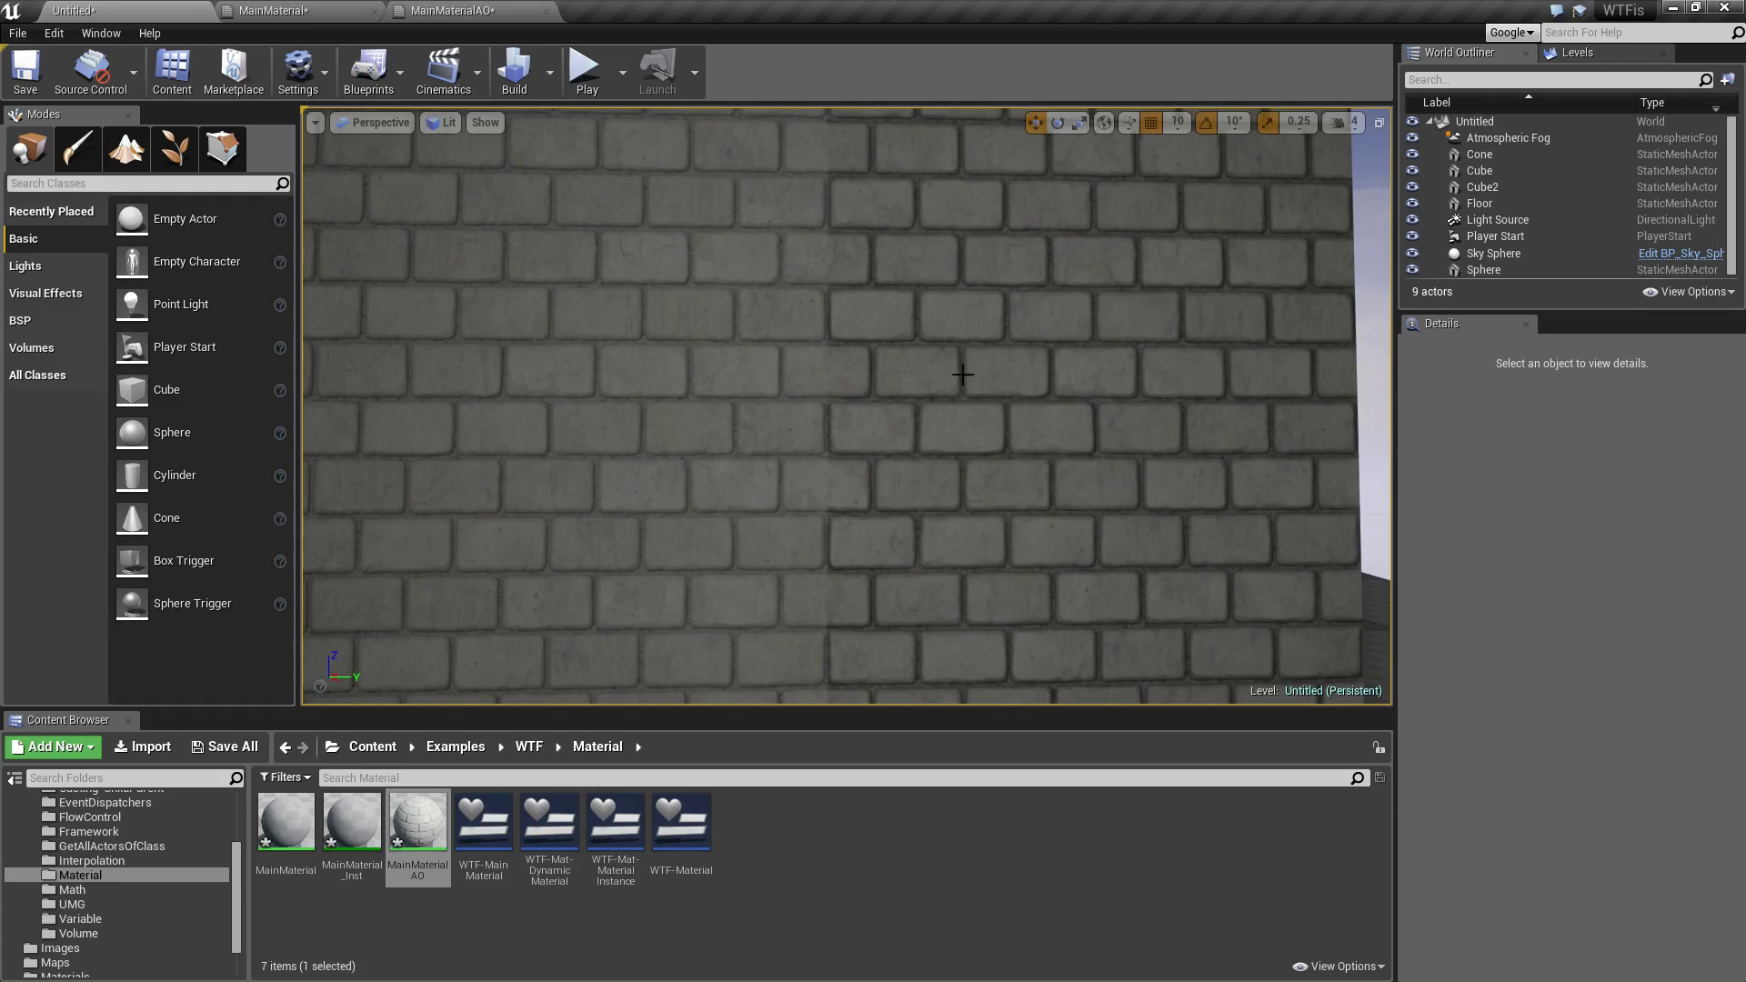
Step: Close the MainMaterialAO editor and disconnect the brick textures from MainMaterial's Base Color and Normal inputs
left_click(452, 10)
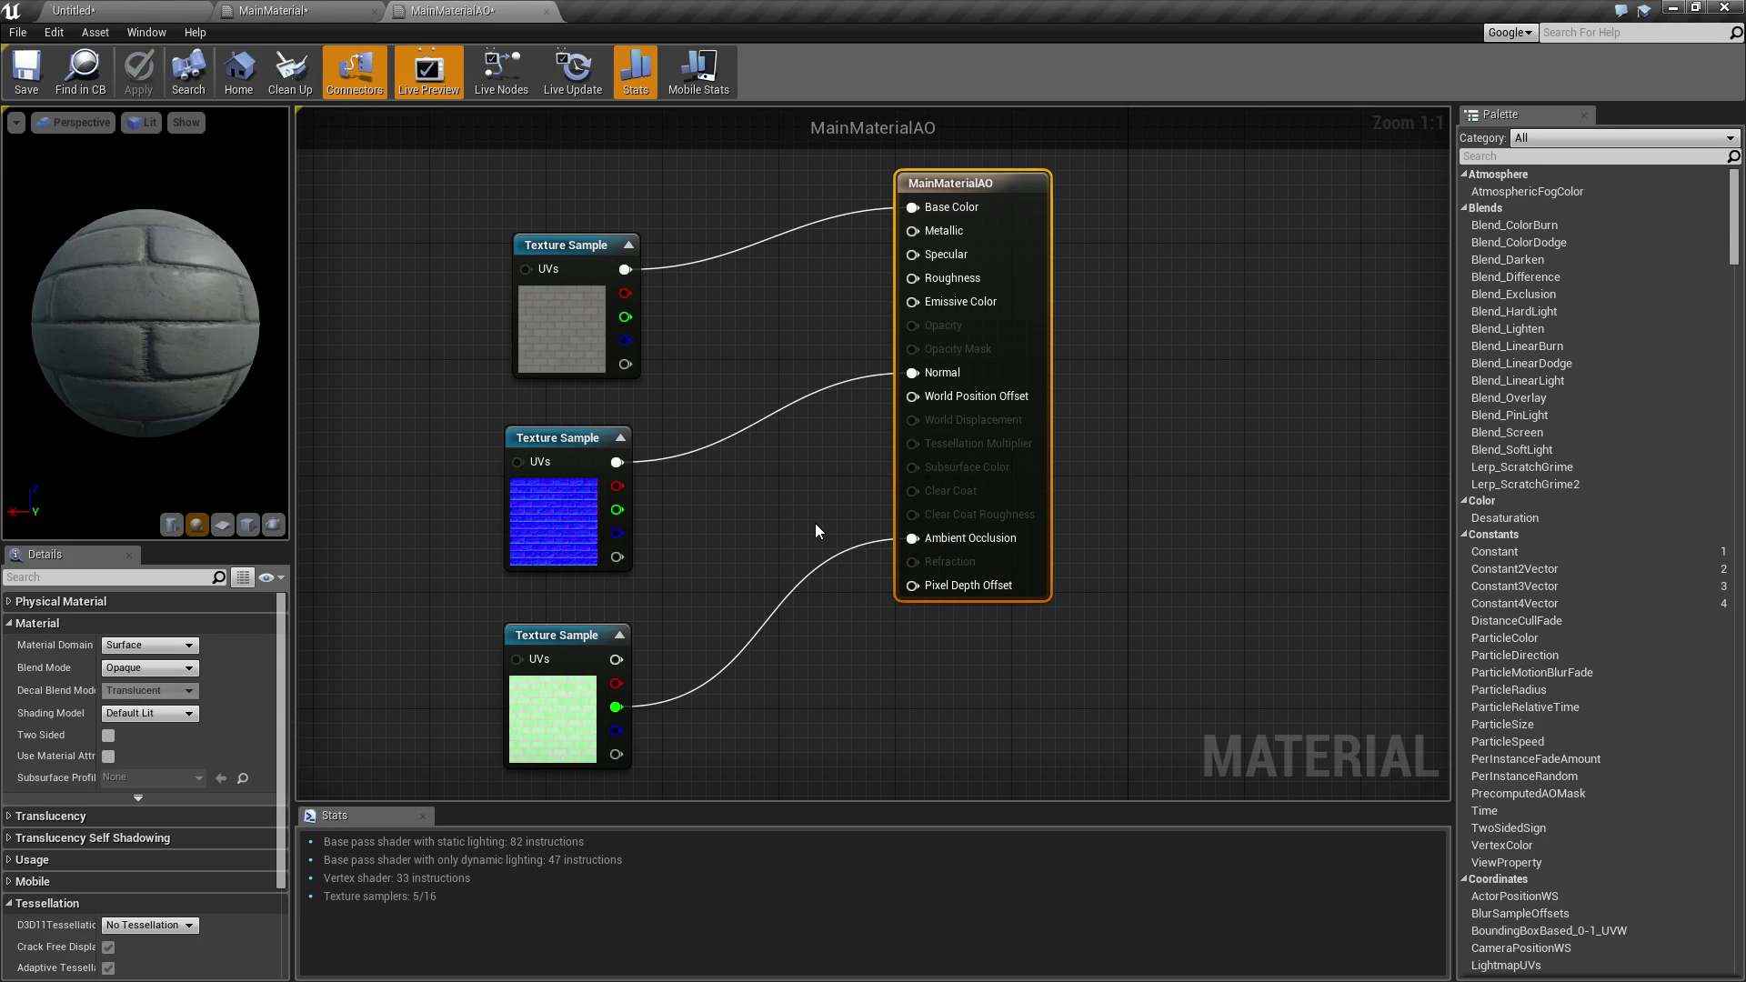
left_click(546, 11)
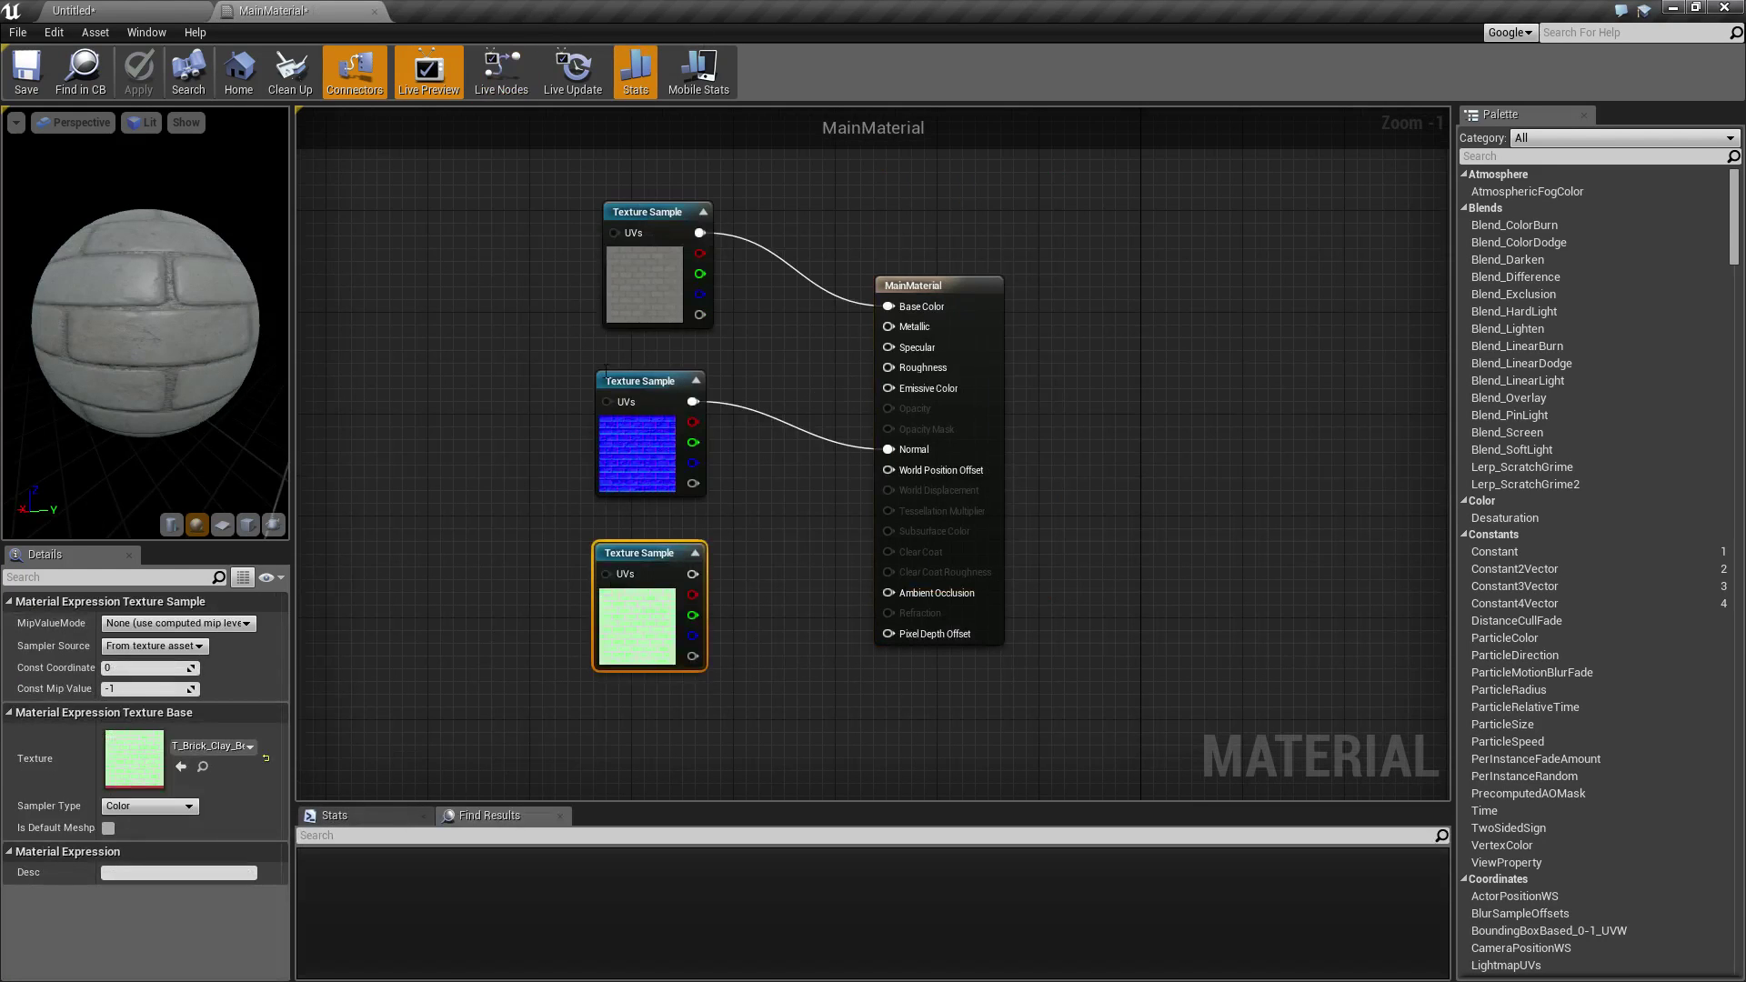
right_click_drag(791, 563, 759, 445)
left_click(859, 361, "alt")
left_click(886, 197)
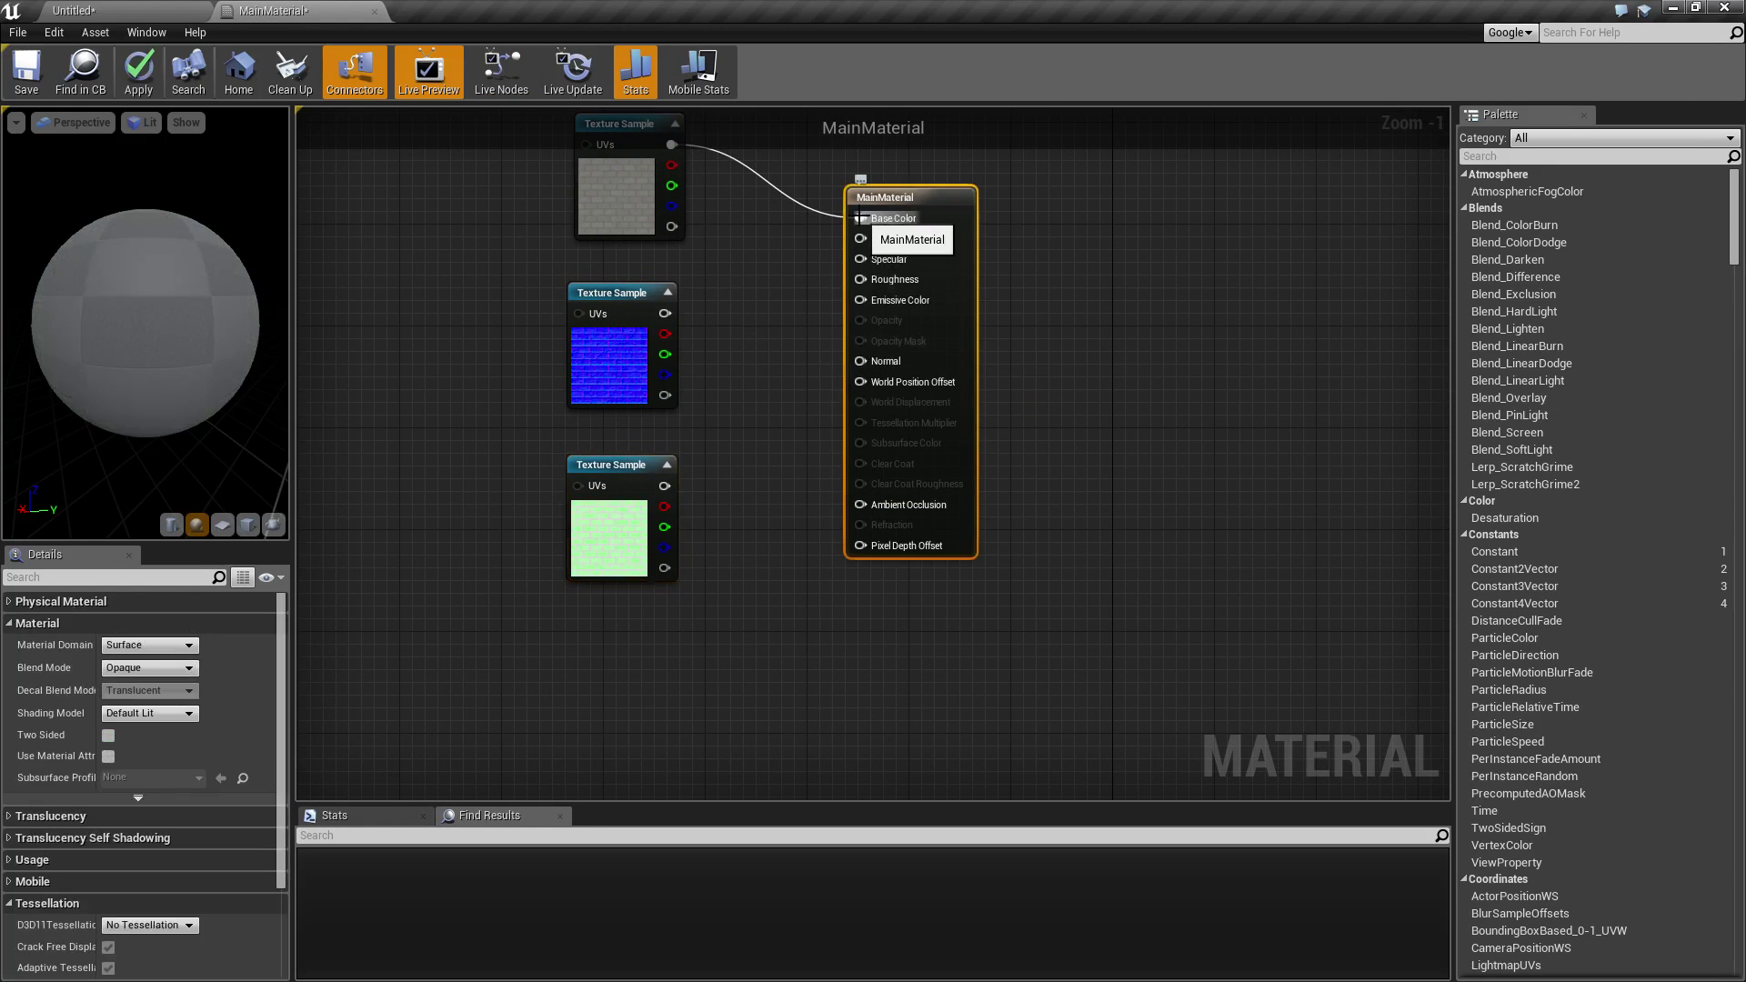
Step: Move the MainMaterial result node down beside the unused constants and the Lerp and Fresnel nodes
left_click_drag(886, 197, 860, 712)
right_click_drag(860, 603, 961, 113)
left_click_drag(1000, 171, 1122, 408)
right_click_drag(951, 530, 845, 462)
left_click_drag(969, 338, 945, 325)
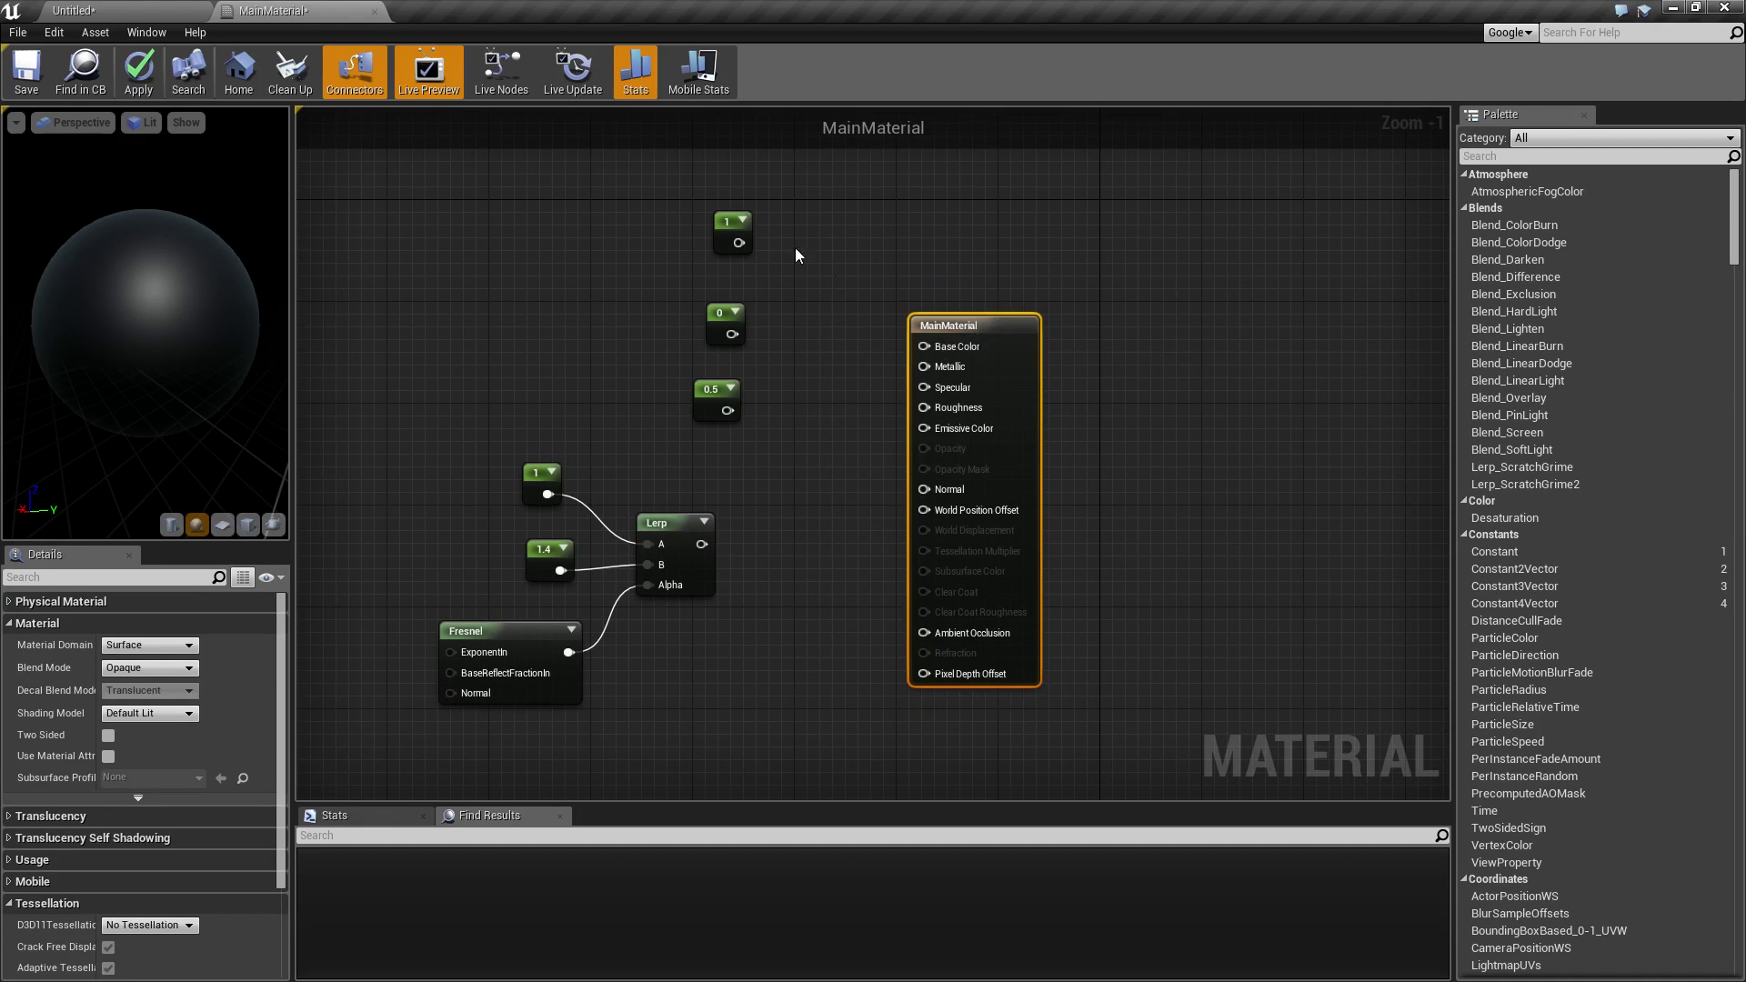
Step: Connect the unwired constant 1 to Base Color and the constant 0 to Roughness
left_click_drag(738, 243, 925, 347)
left_click_drag(730, 334, 933, 371)
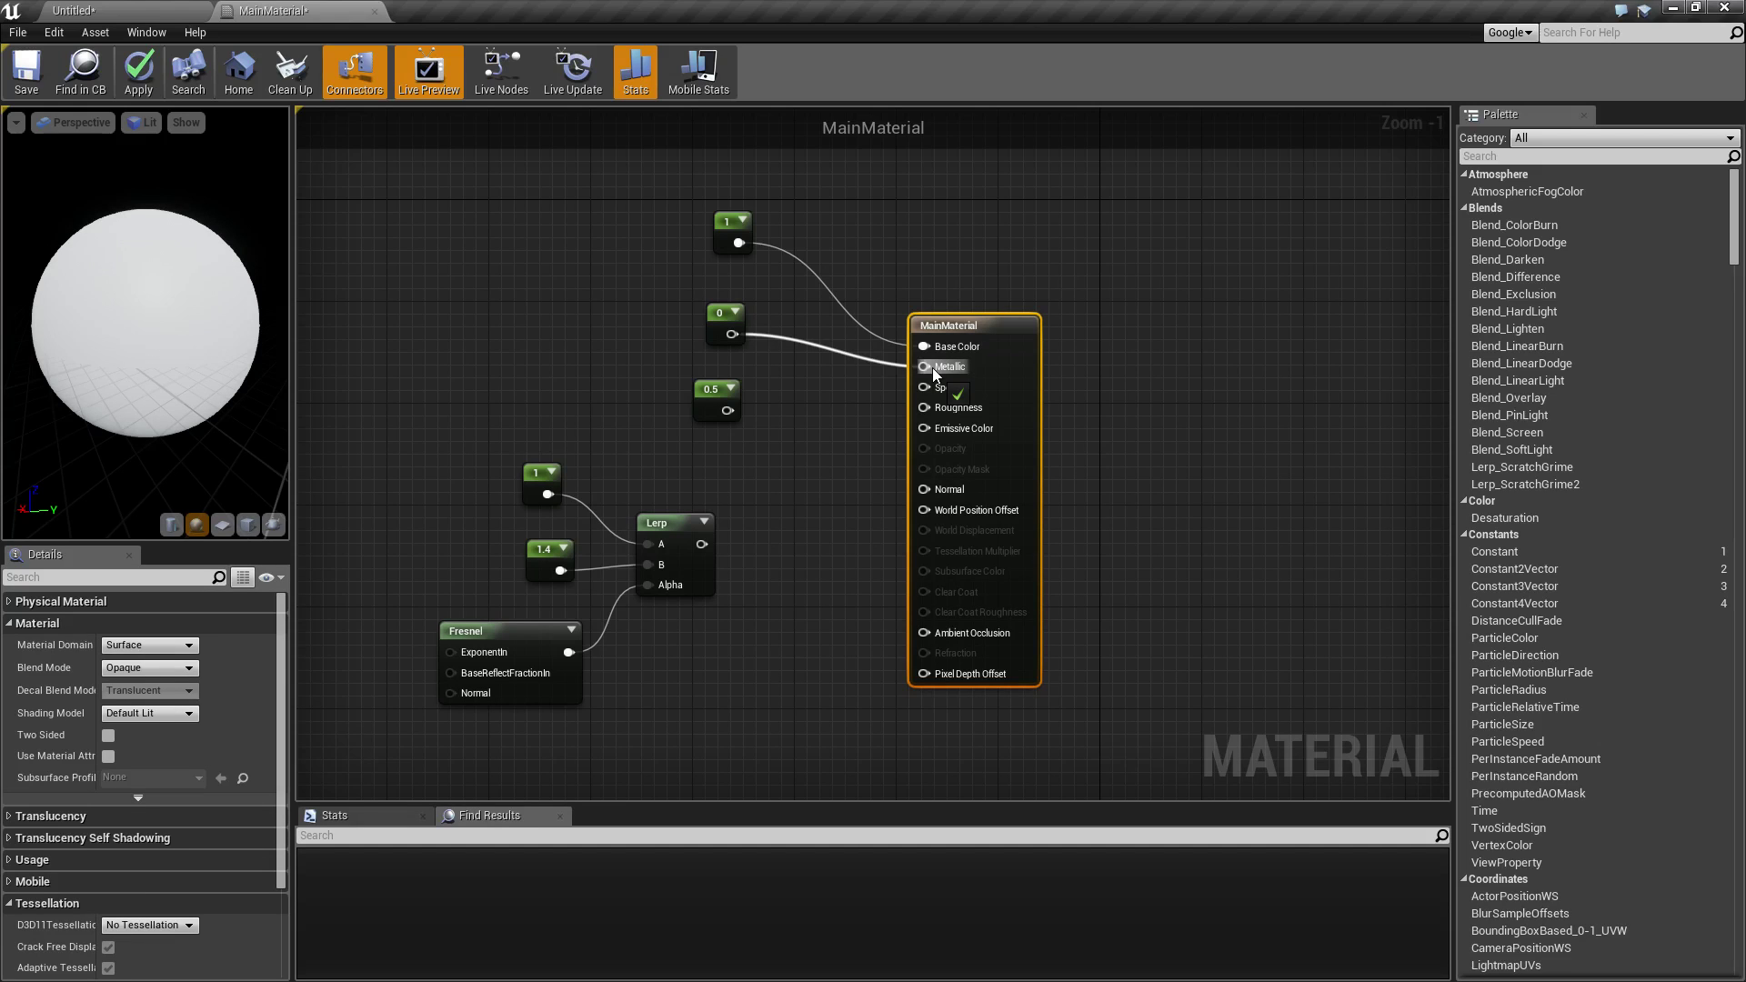
left_click_drag(932, 368, 841, 360)
left_click(822, 431)
right_click_drag(830, 437, 806, 427)
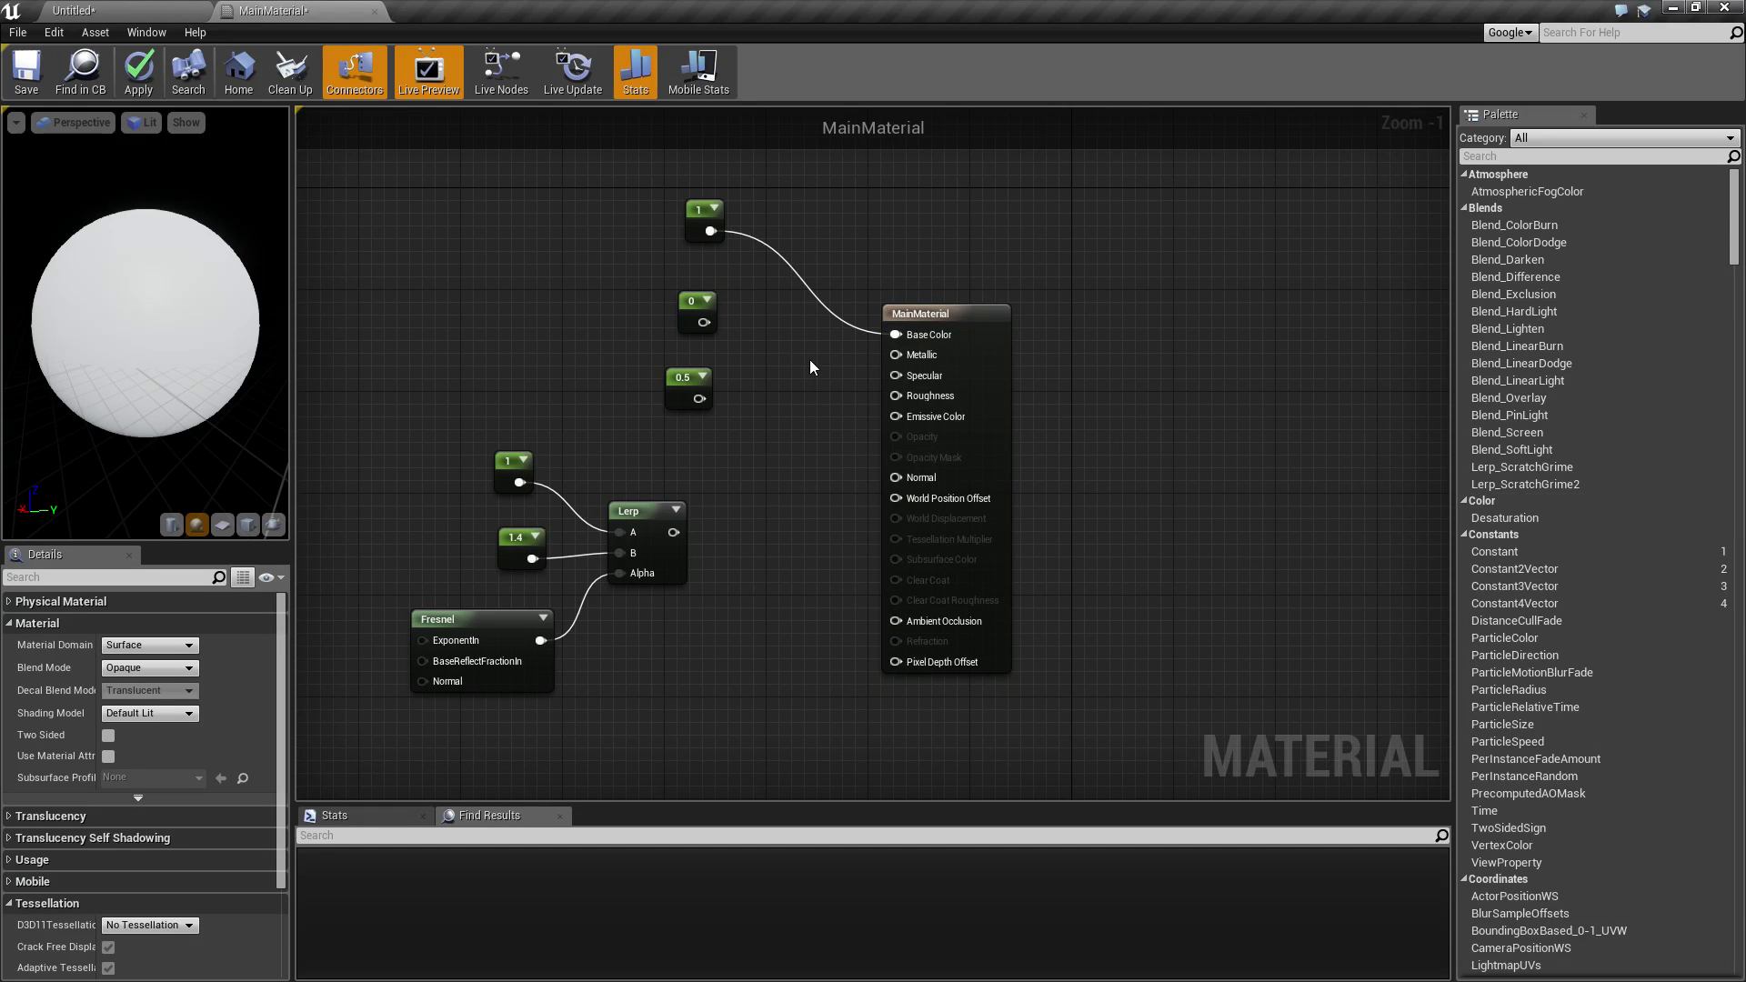
right_click_drag(810, 364, 839, 364)
mouse_move(712, 503)
left_mouse_down()
mouse_move(832, 636)
mouse_move(941, 609)
mouse_move(855, 509)
mouse_move(739, 505)
left_mouse_up()
left_click(733, 509)
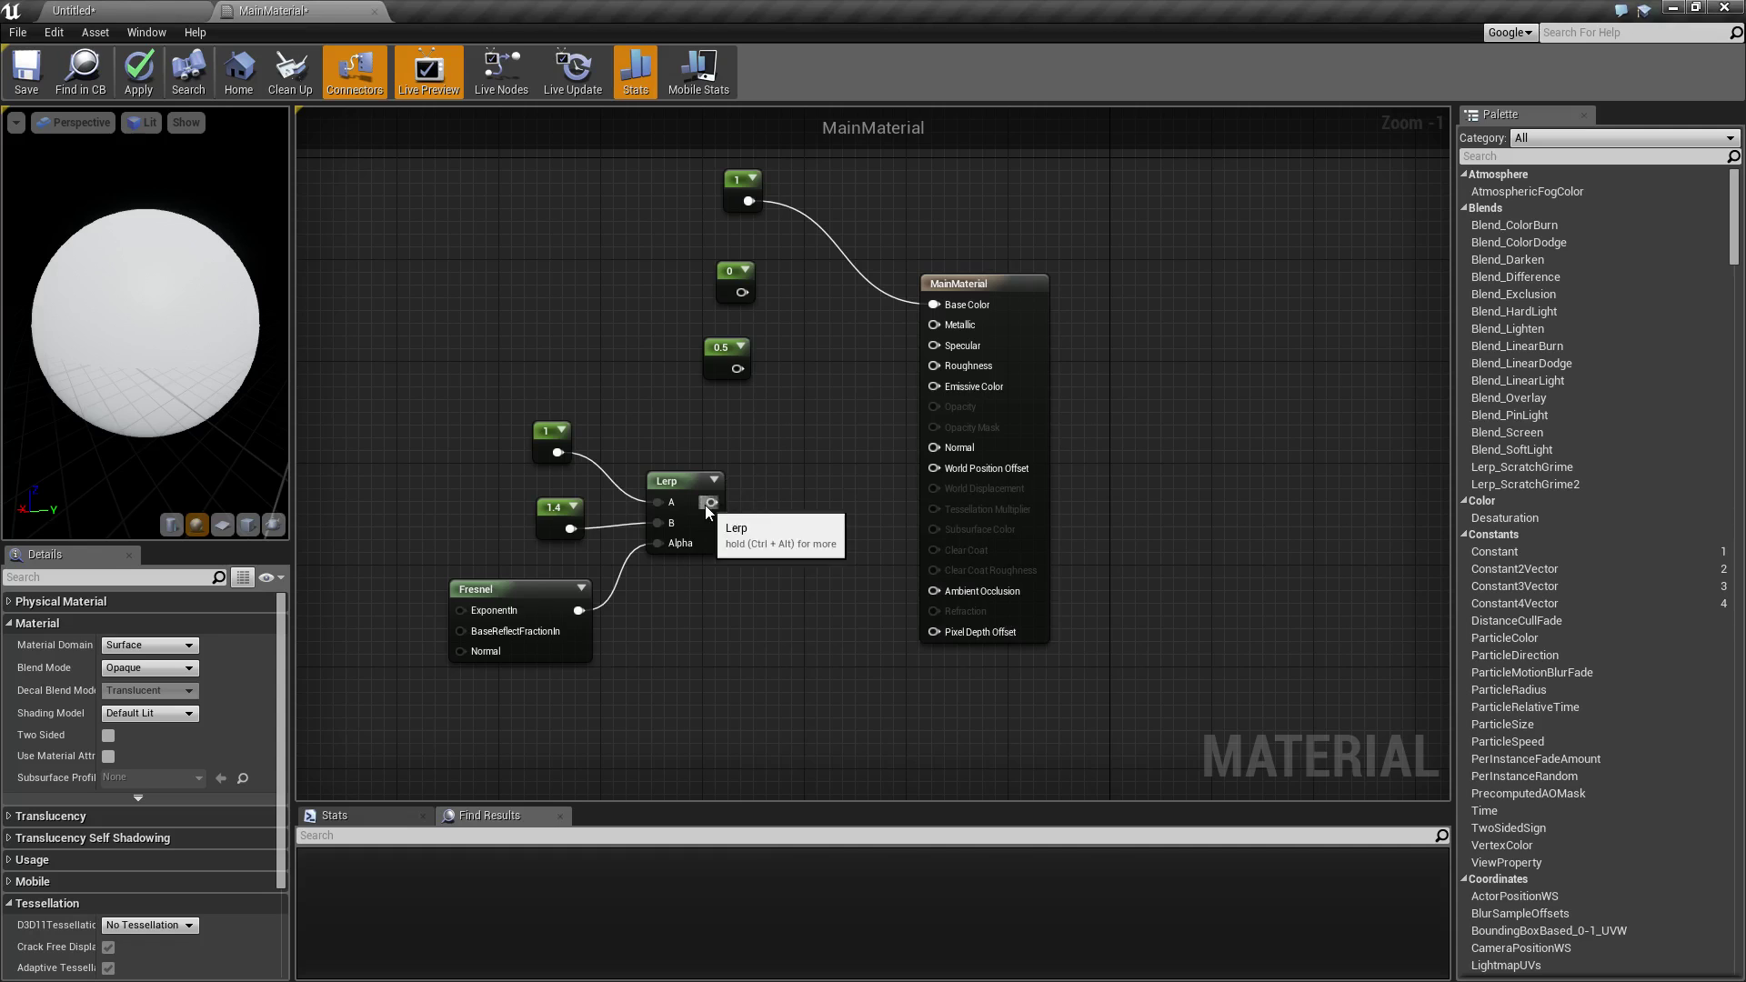
left_click_drag(742, 292, 948, 370)
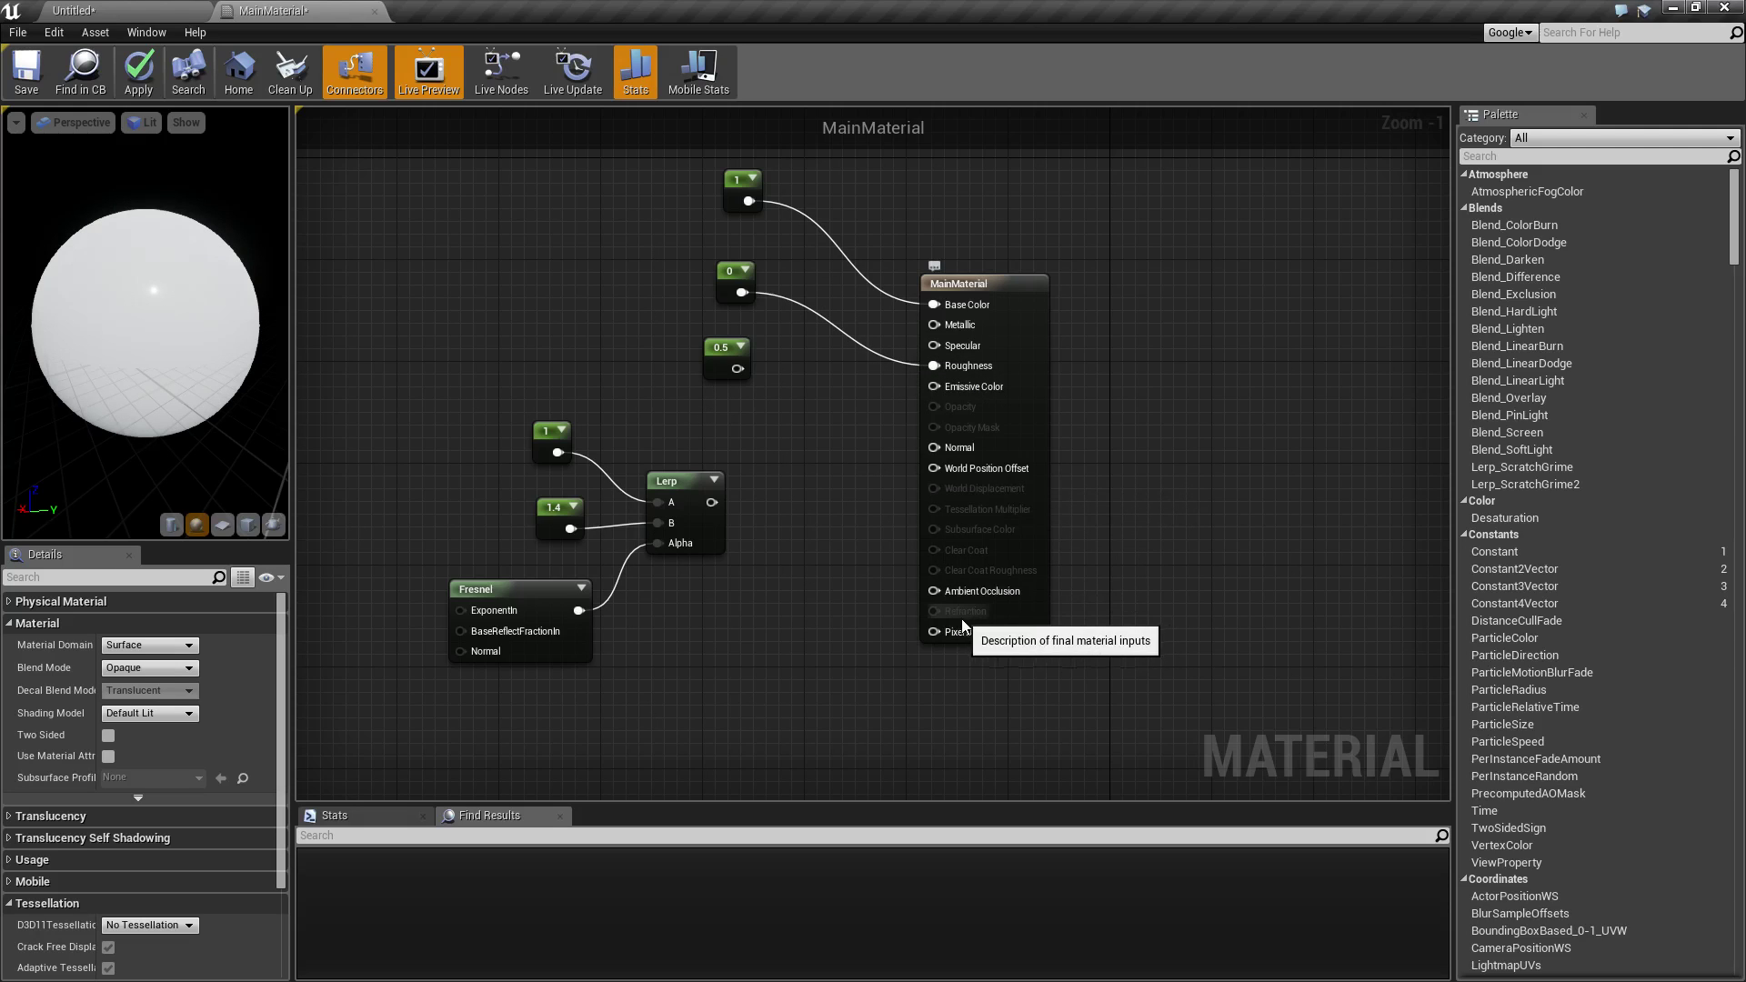
Step: Set the Blend Mode to Translucent and wire the 0.5 constant to Opacity and the Lerp to Refraction
left_click(149, 668)
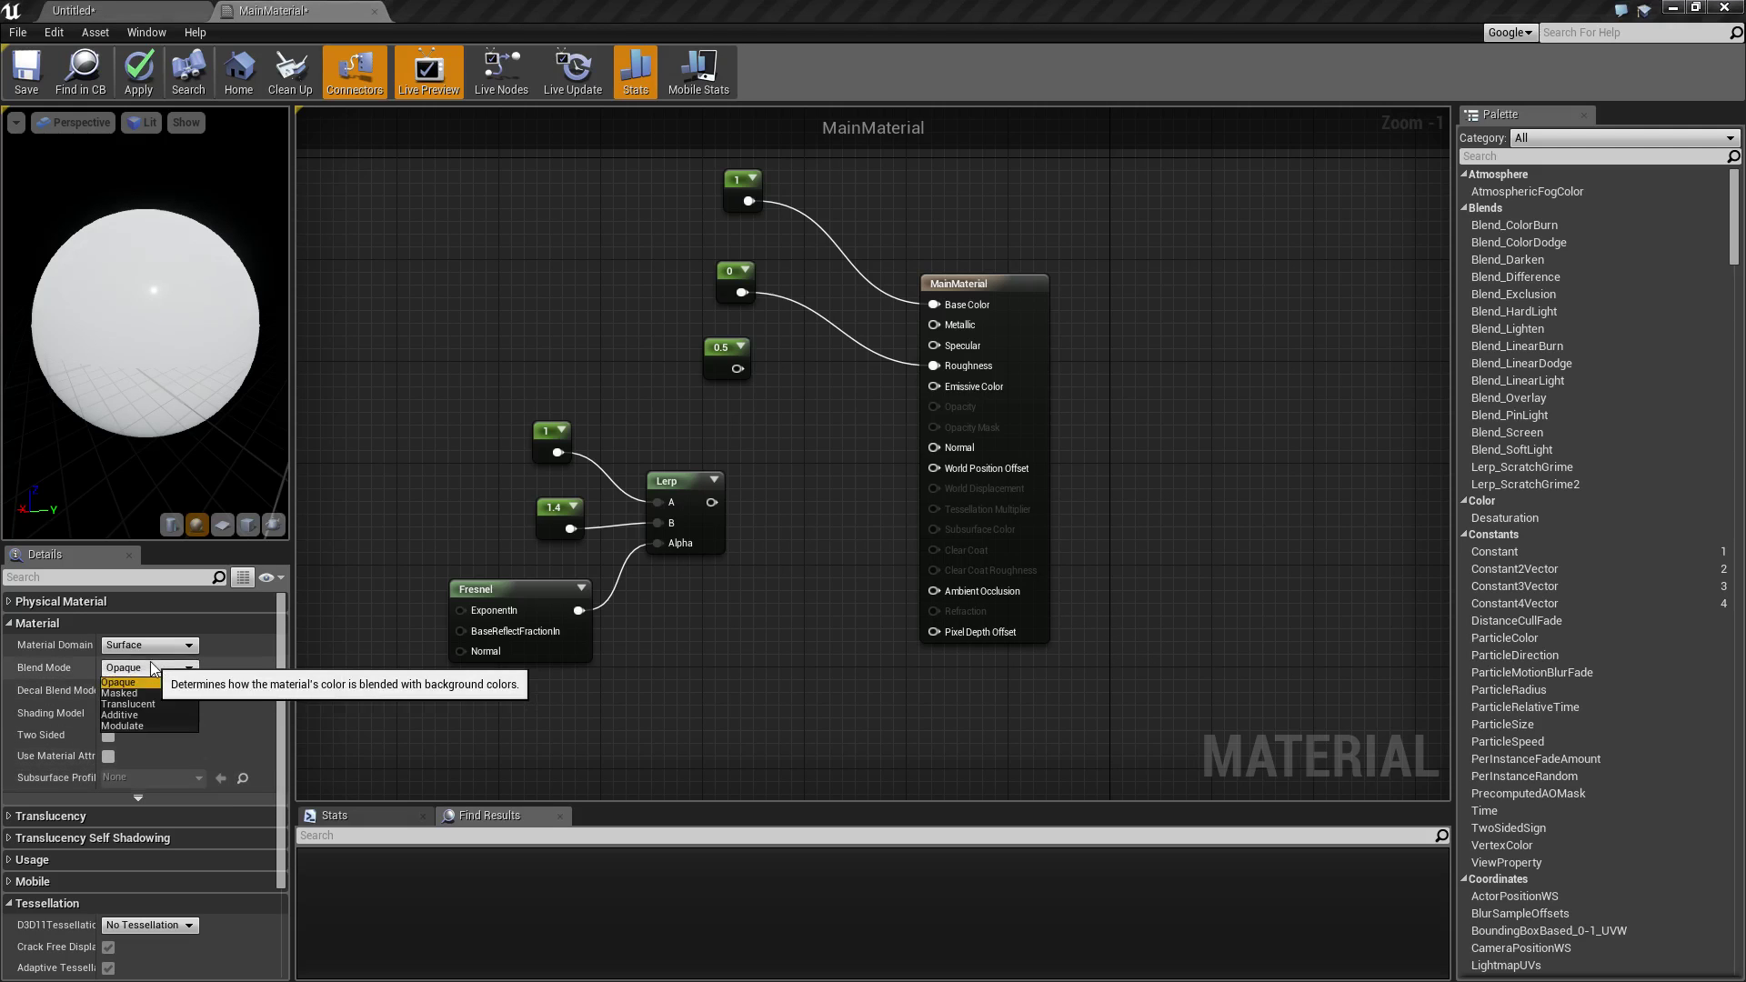
left_click(137, 705)
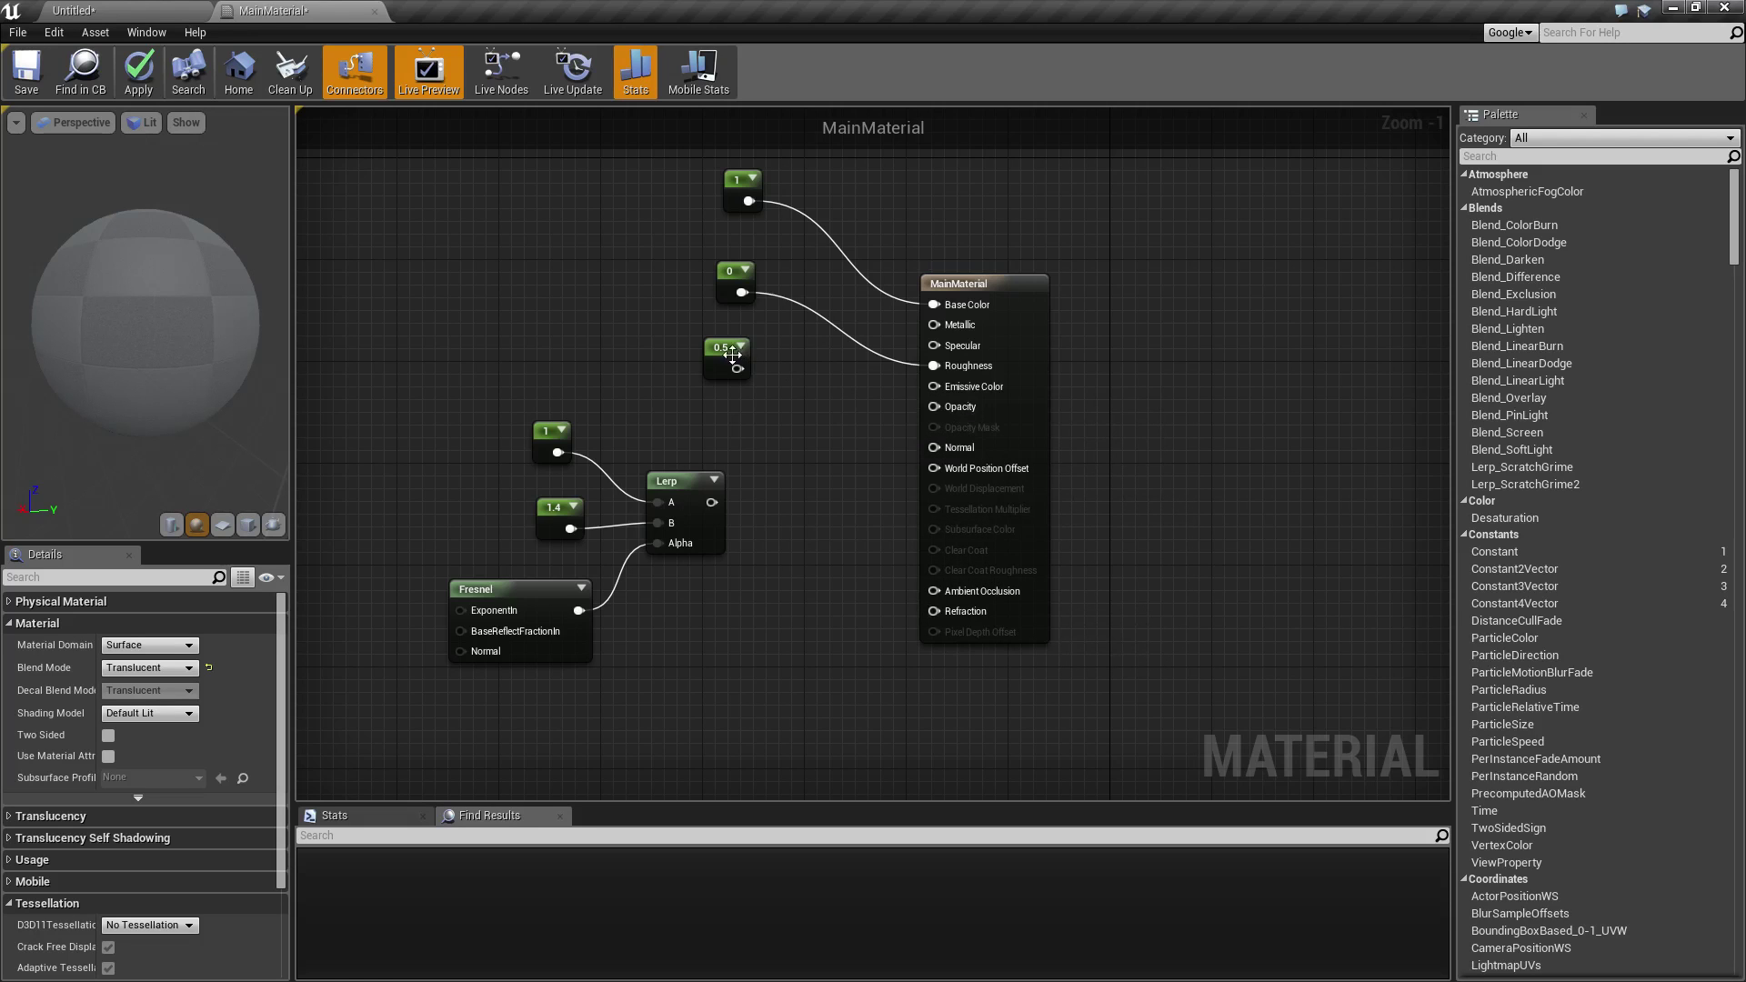
left_click_drag(737, 368, 948, 408)
left_click(145, 74)
left_click_drag(712, 502, 948, 616)
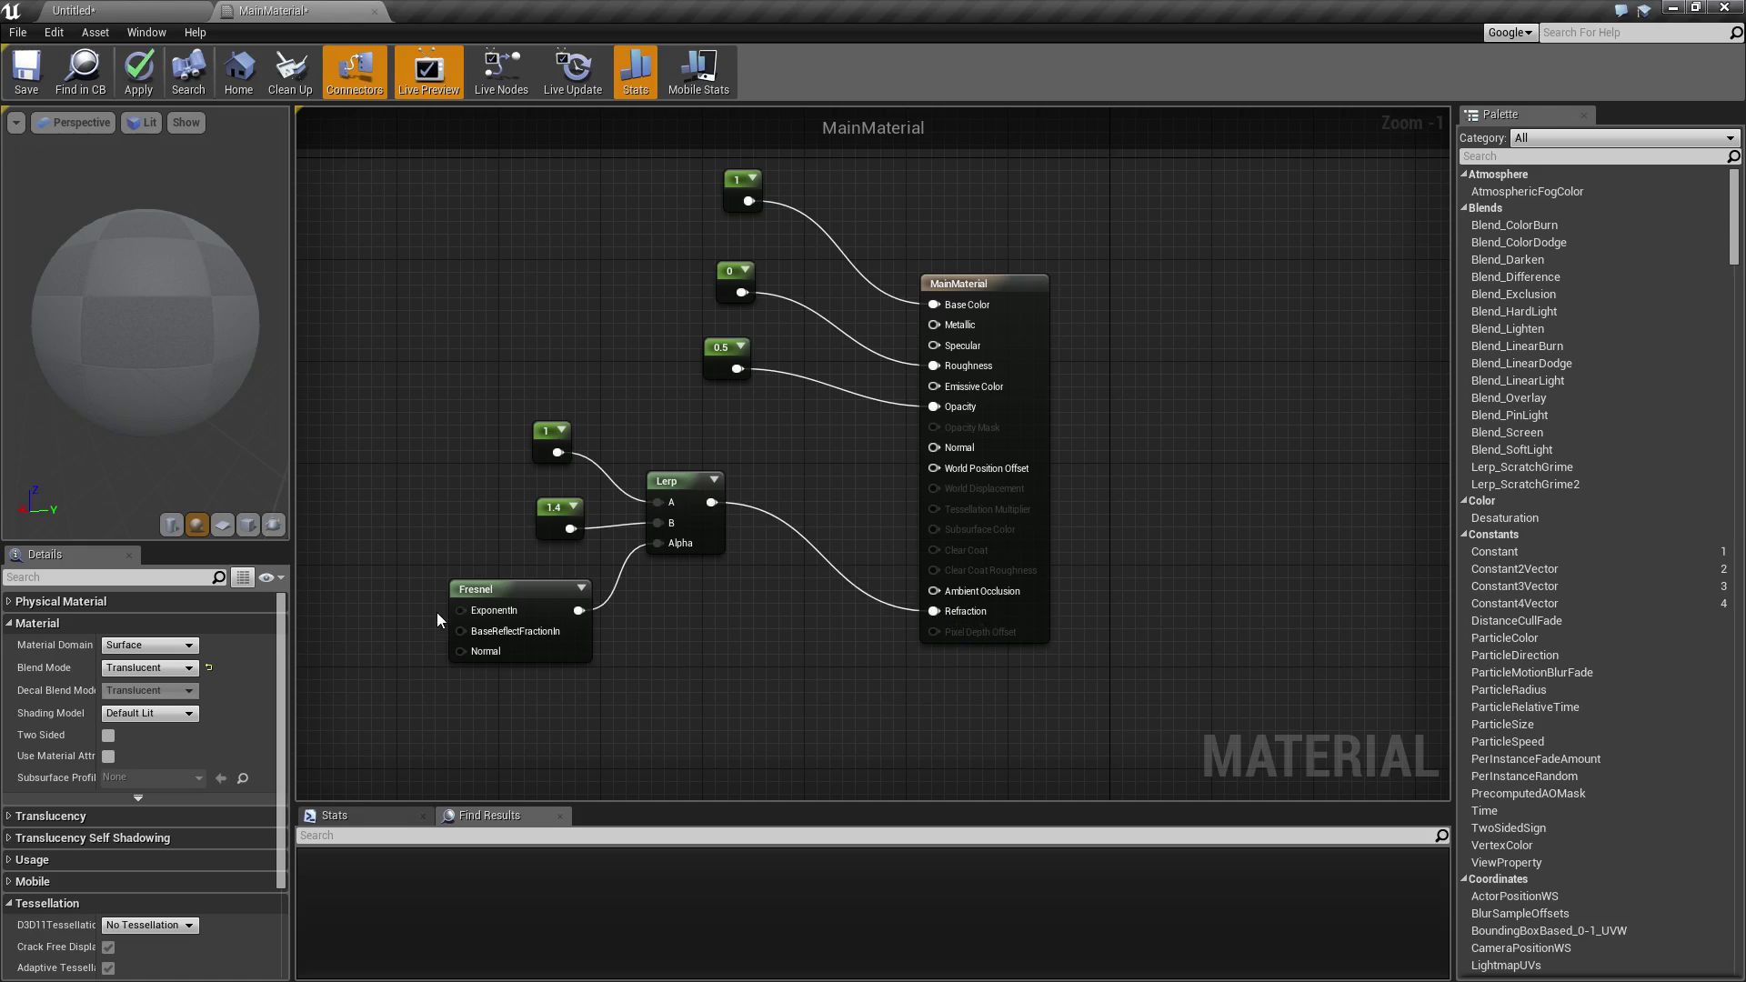
Step: Examine the Fresnel node and the constants 1 and 1.4 that feed the Lerp
left_click_drag(450, 593, 483, 627)
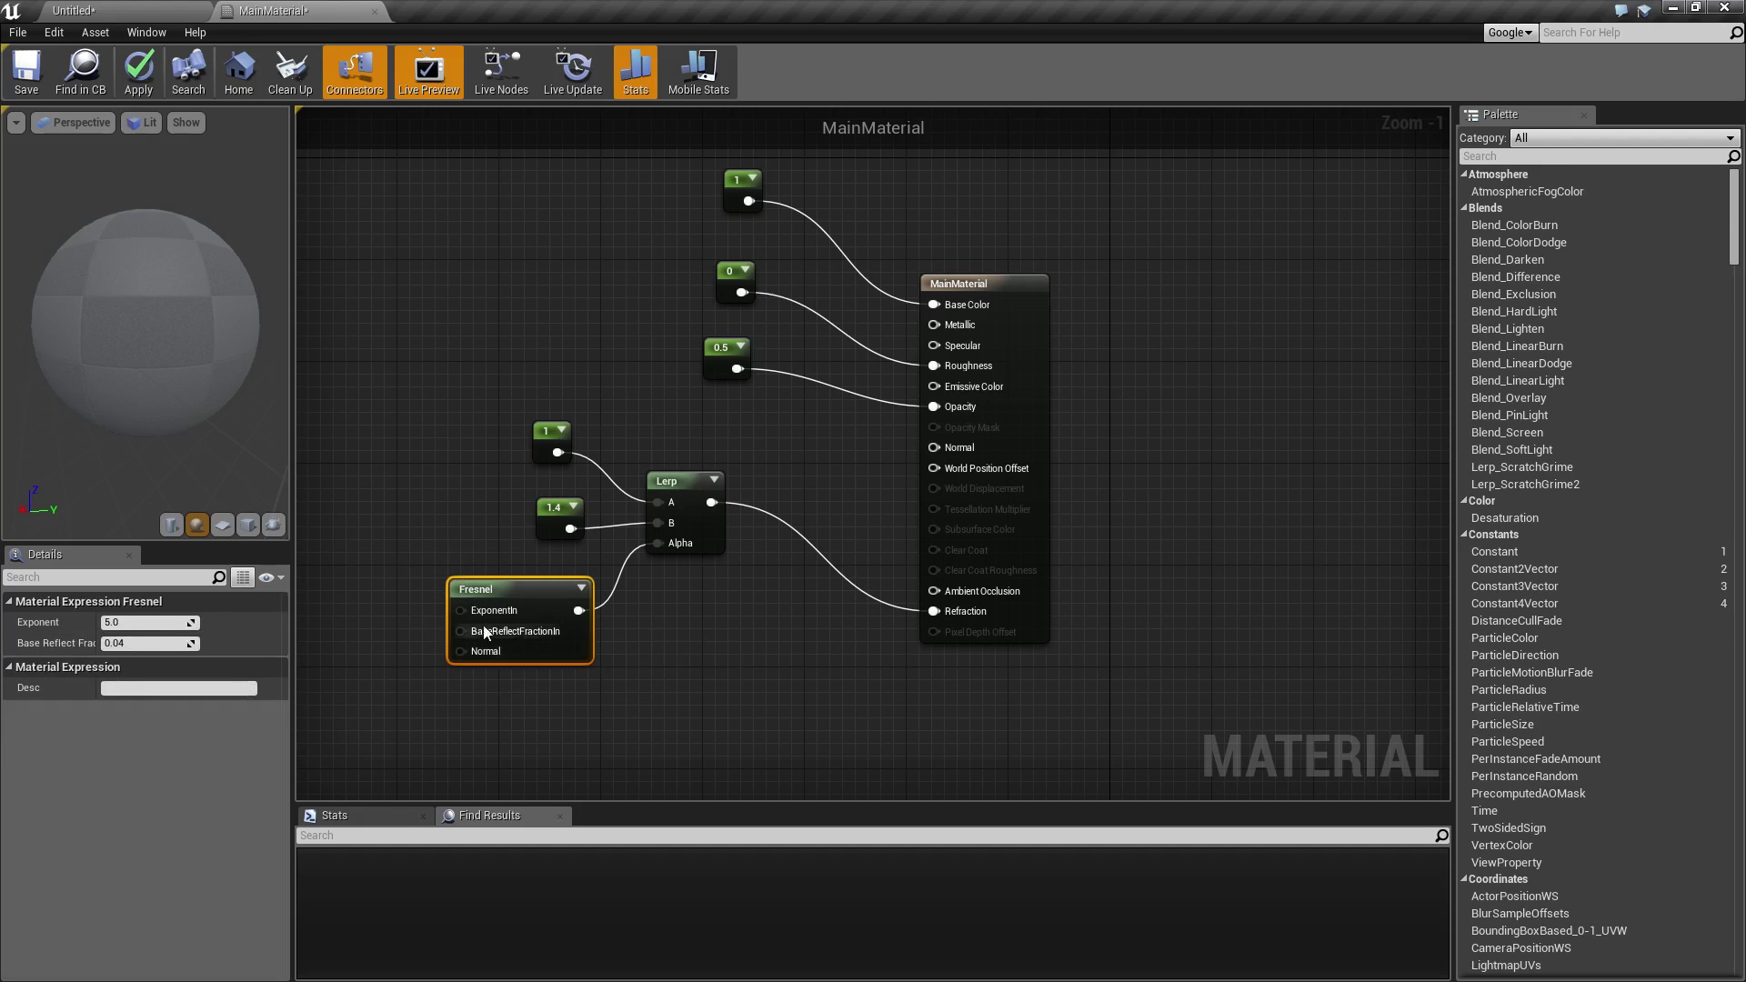
left_click(423, 549)
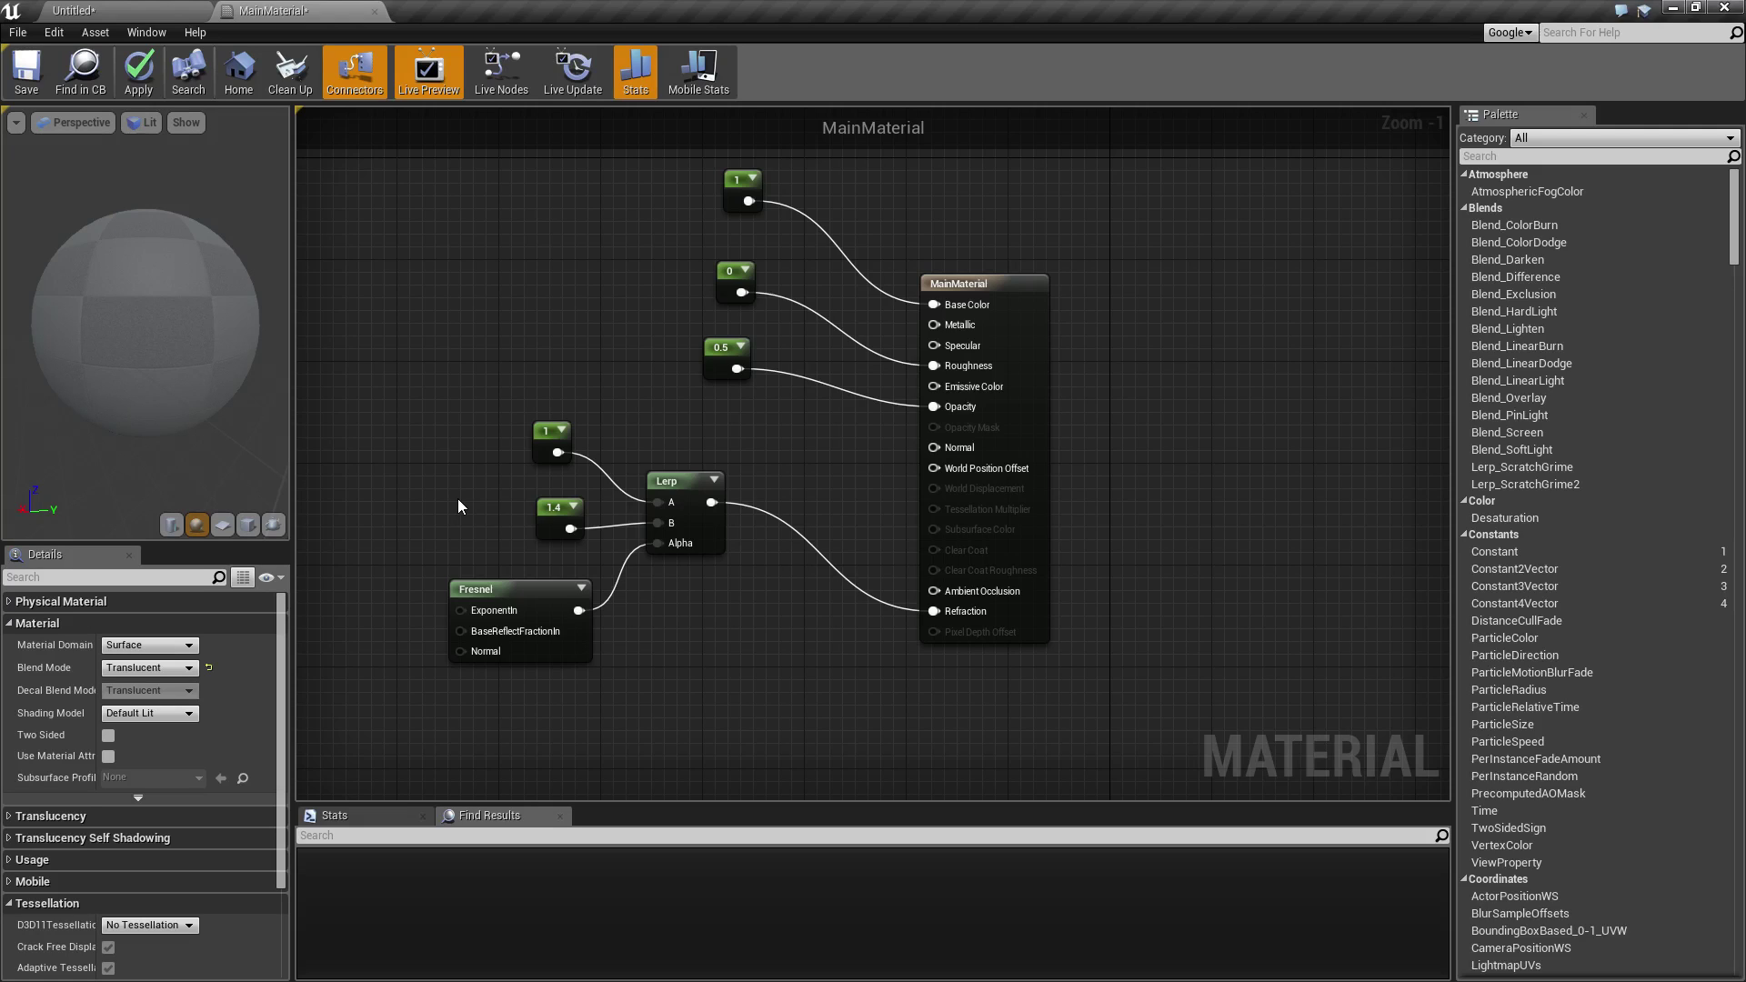
left_click_drag(504, 413, 602, 531)
left_click(497, 432)
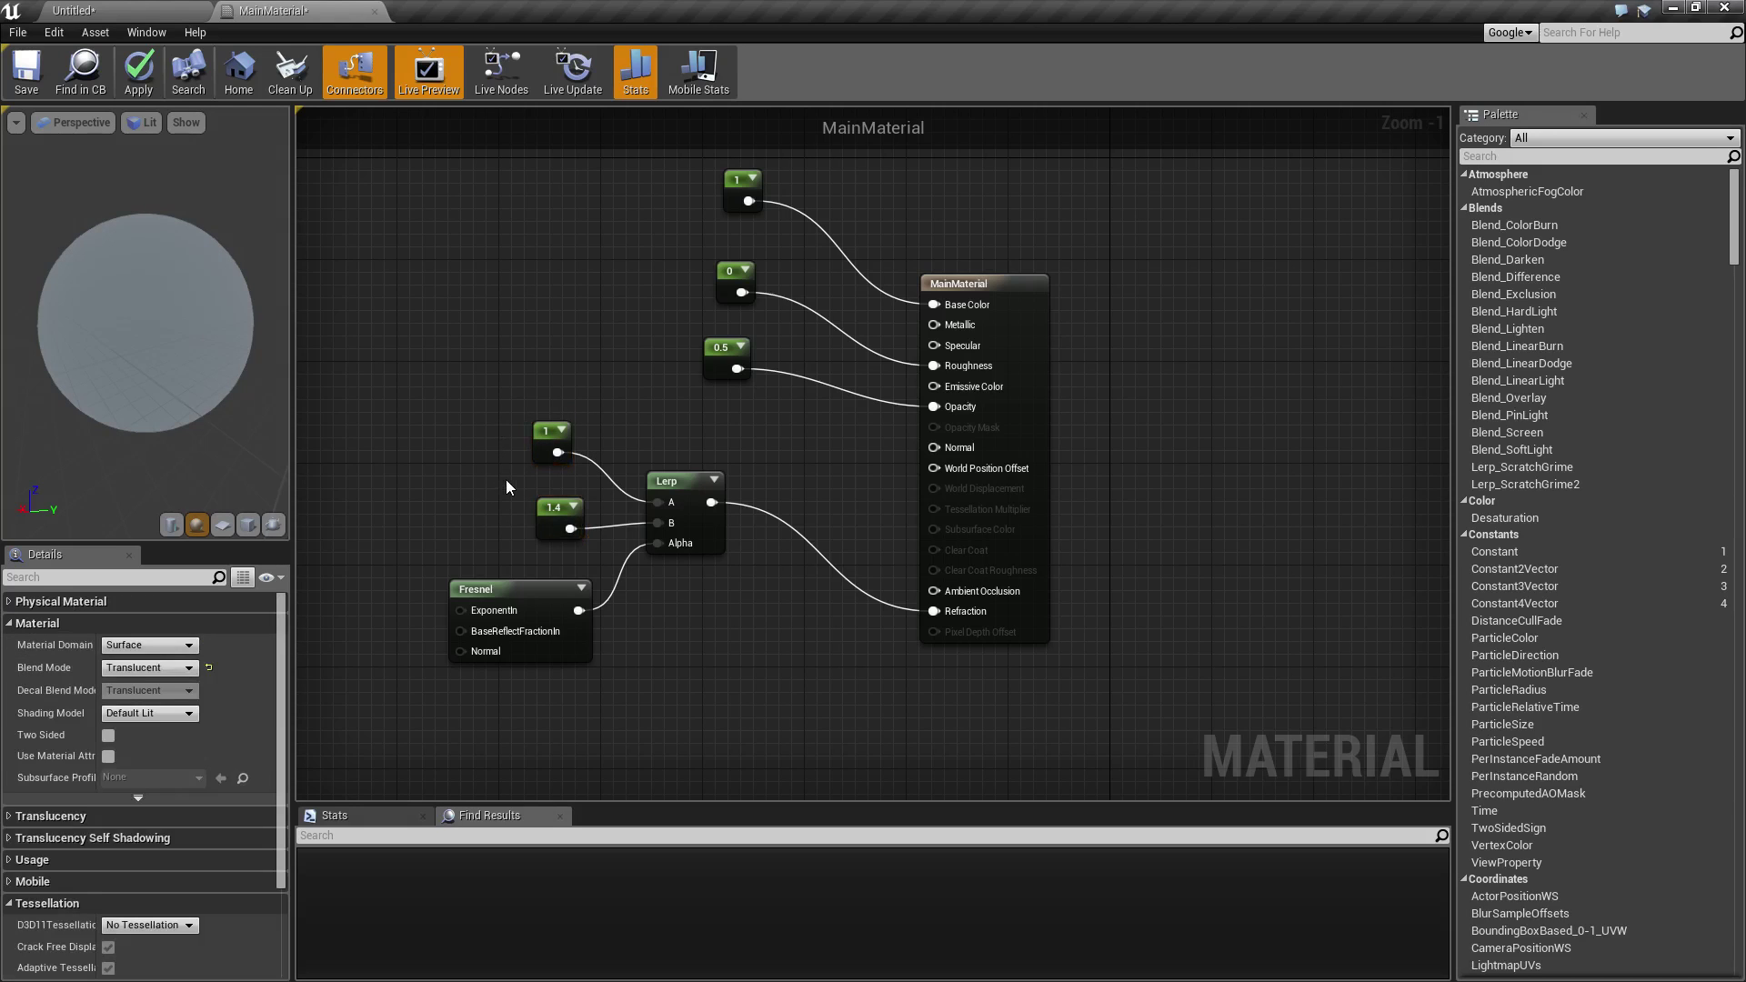
left_click(557, 516)
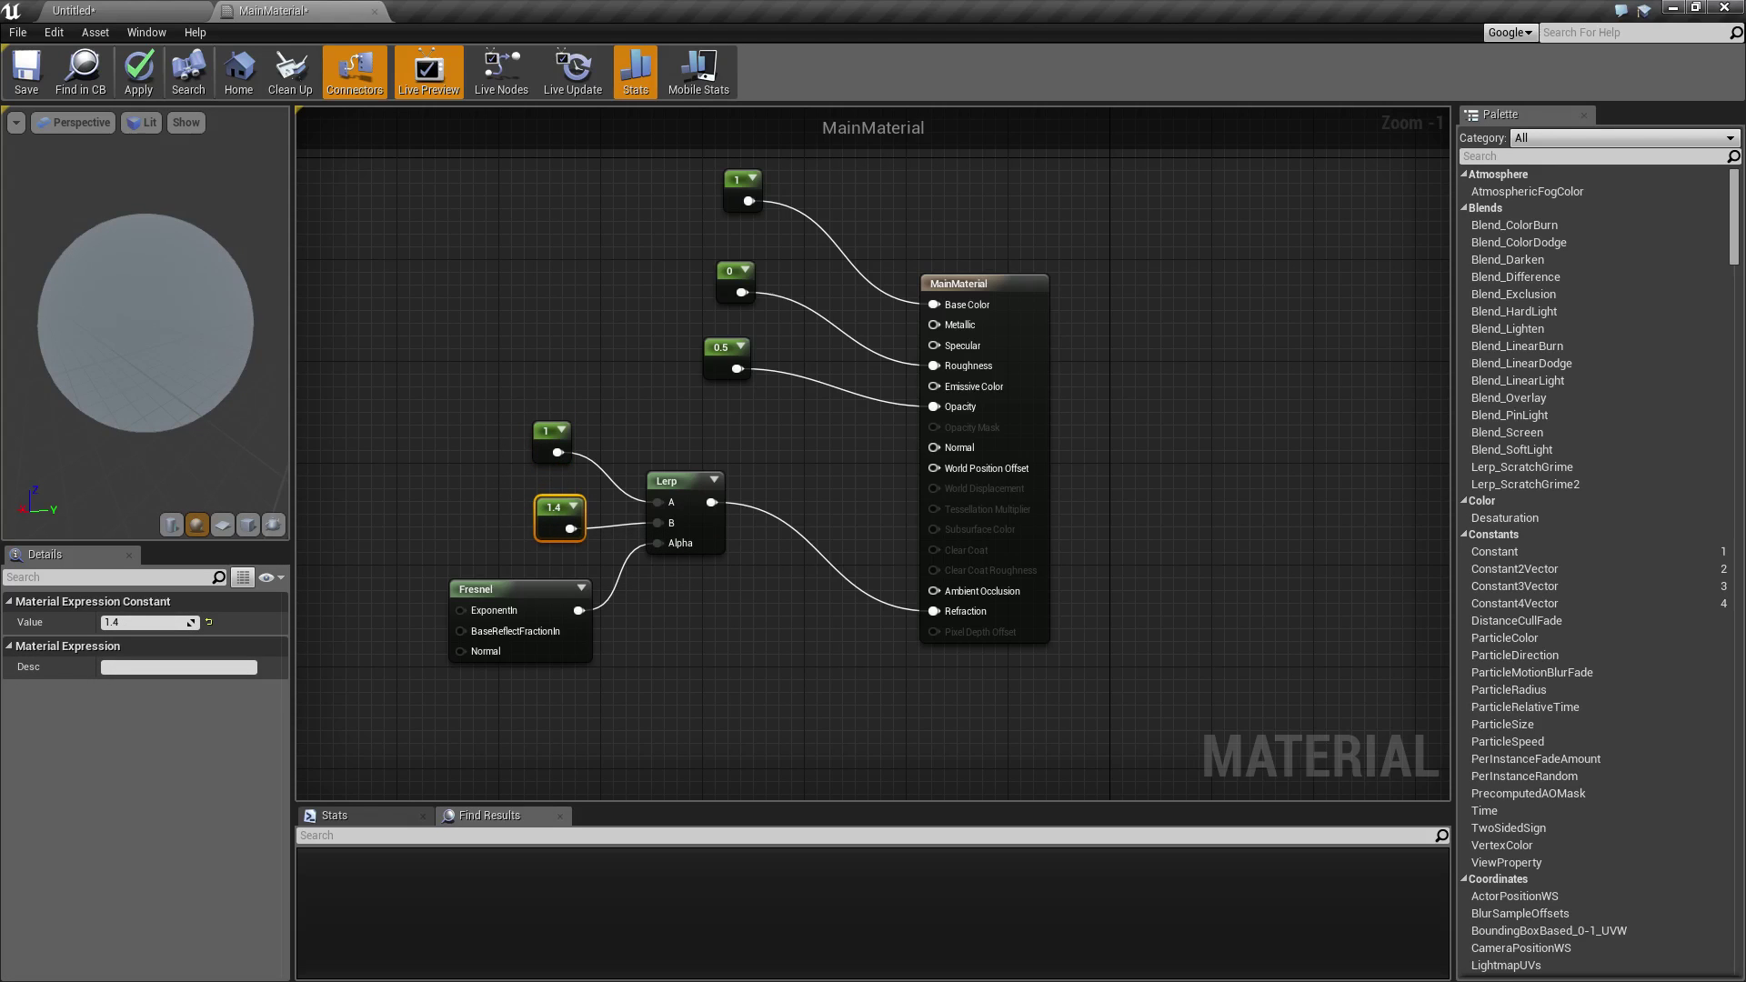
left_click(477, 489)
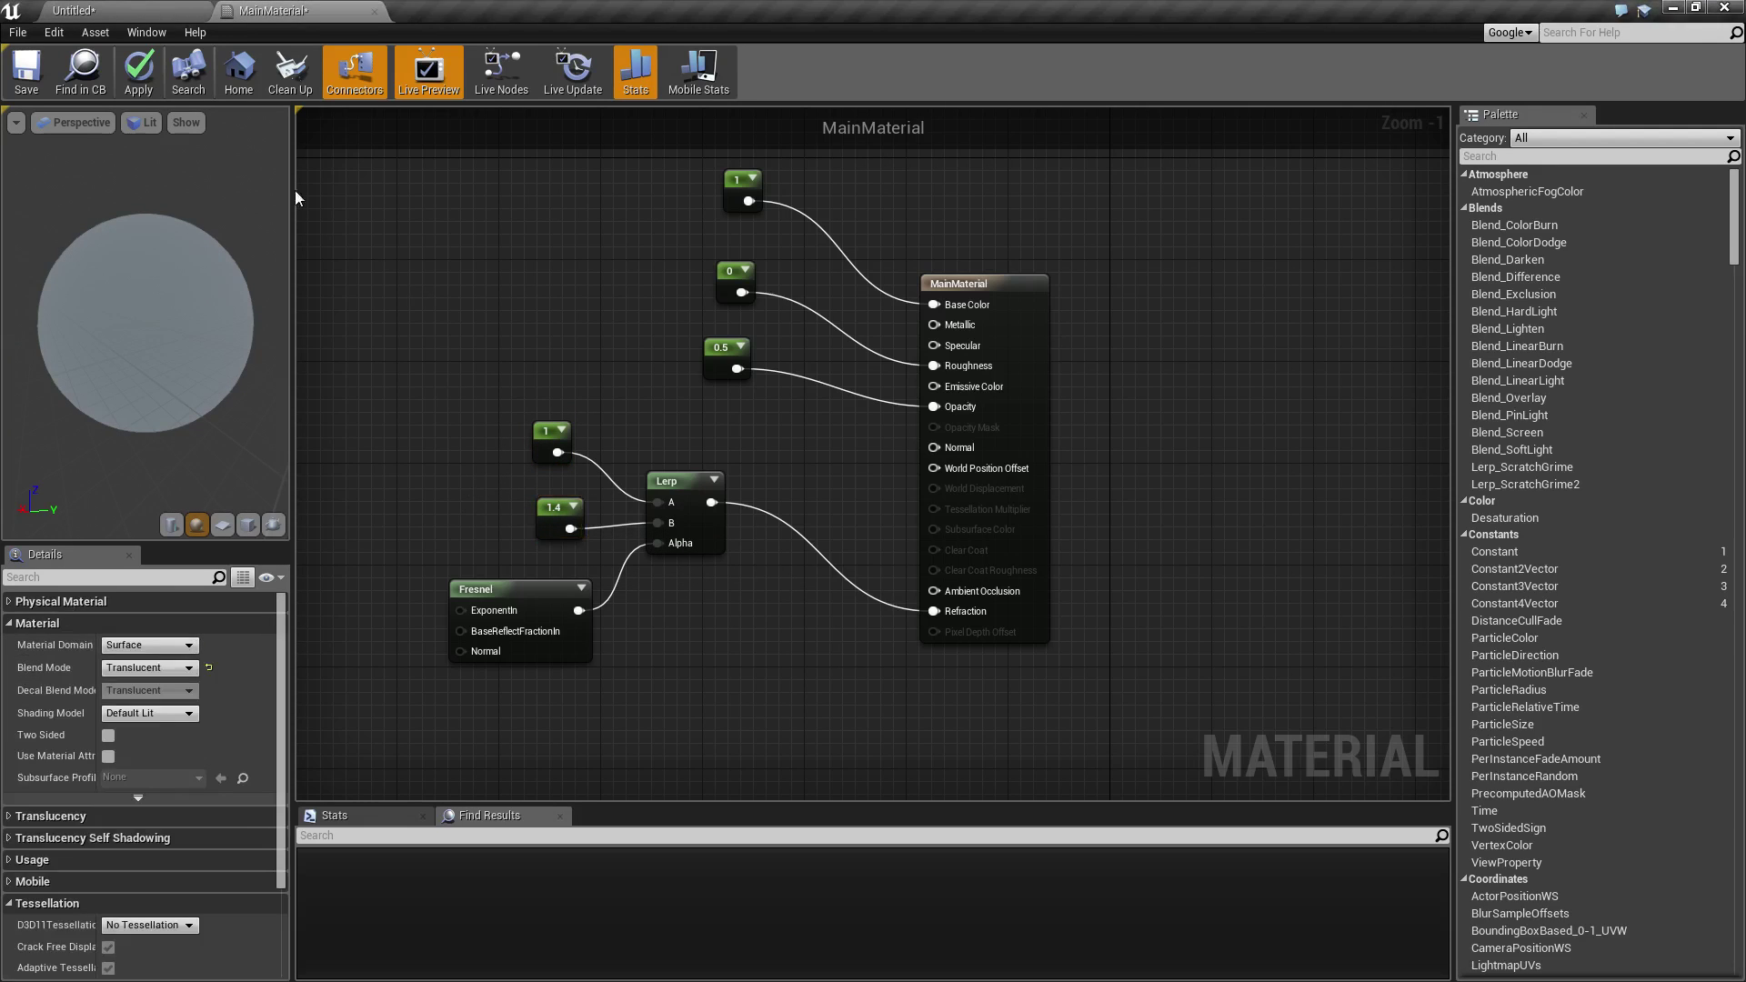
Step: Apply the MainMaterial changes and select the sphere in the level to check its appearance
left_click(138, 73)
mouse_move(776, 719)
right_mouse_down()
mouse_move(768, 701)
mouse_move(793, 707)
right_mouse_up()
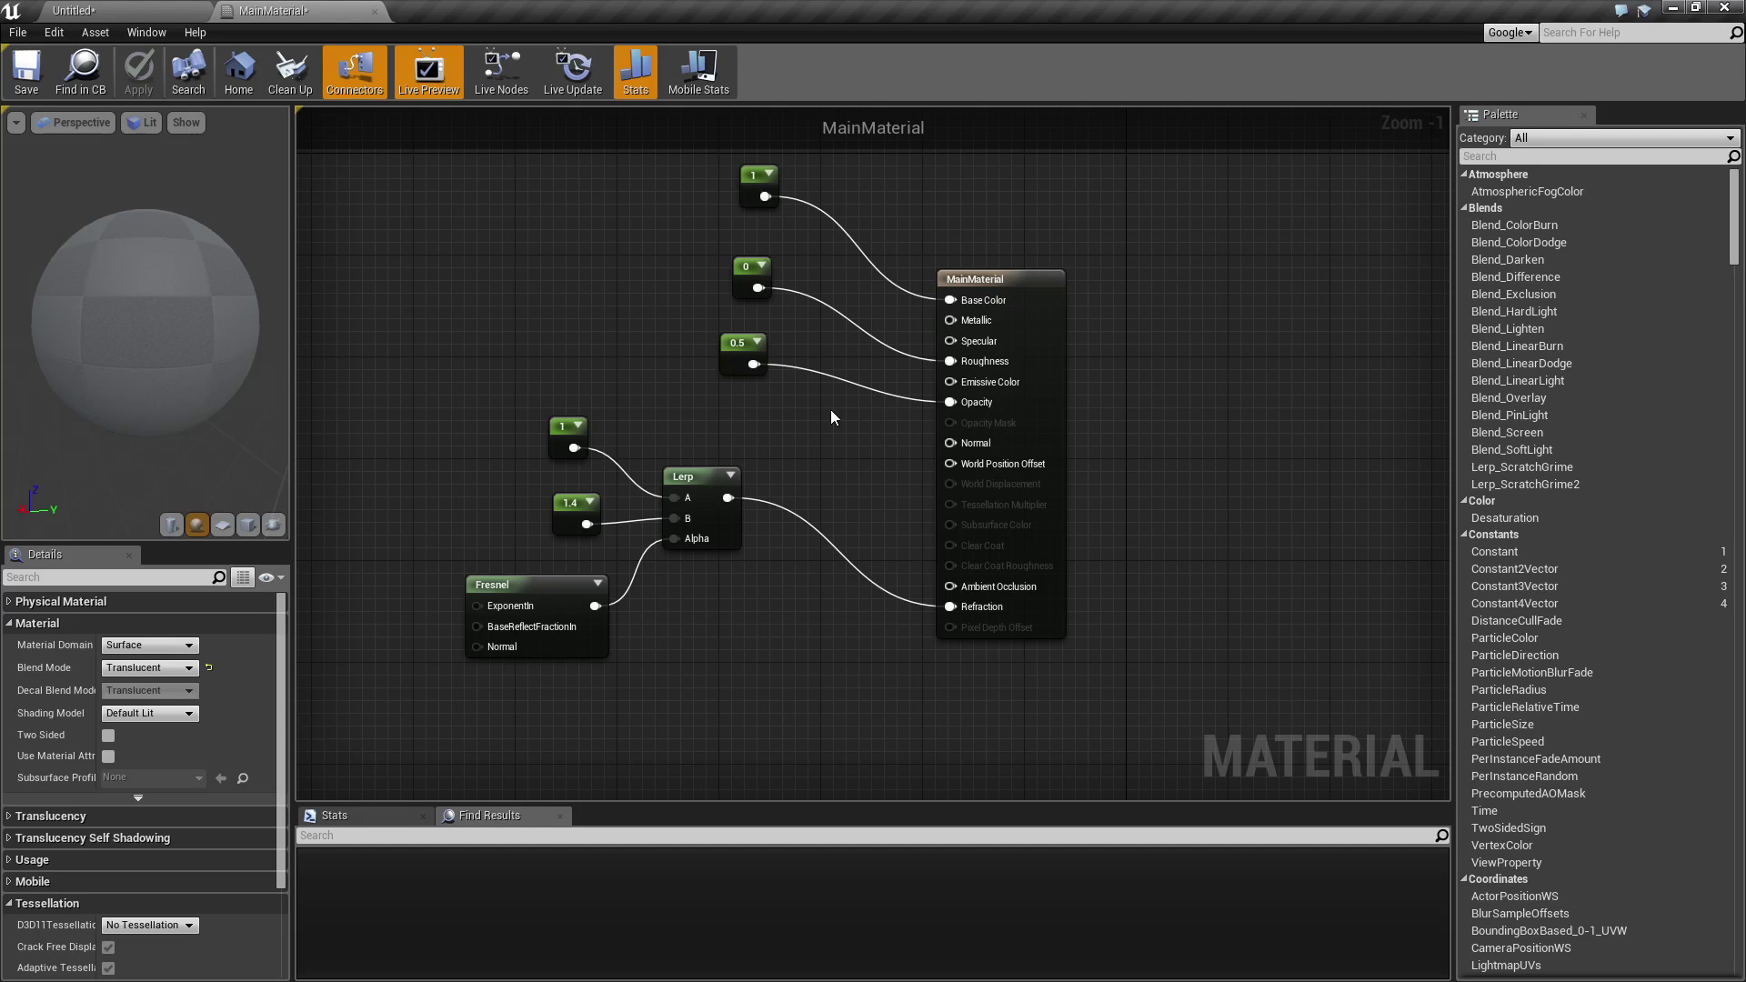
right_click_drag(831, 411, 689, 532)
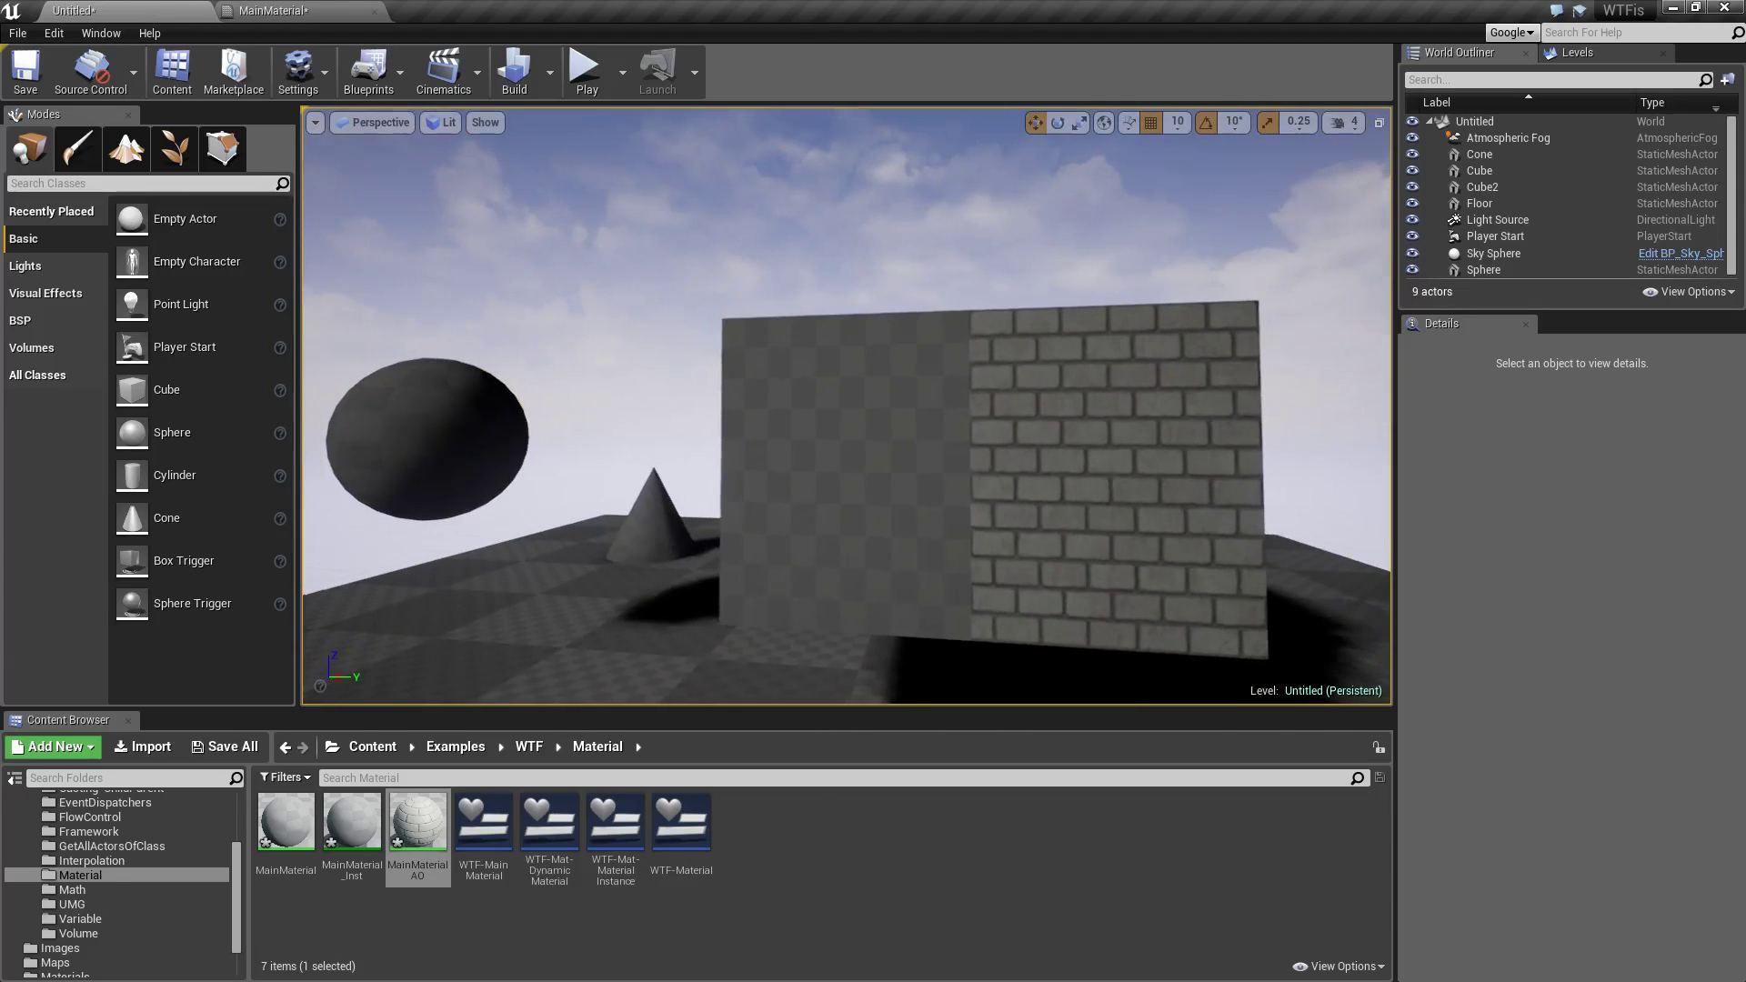
left_click(1074, 509)
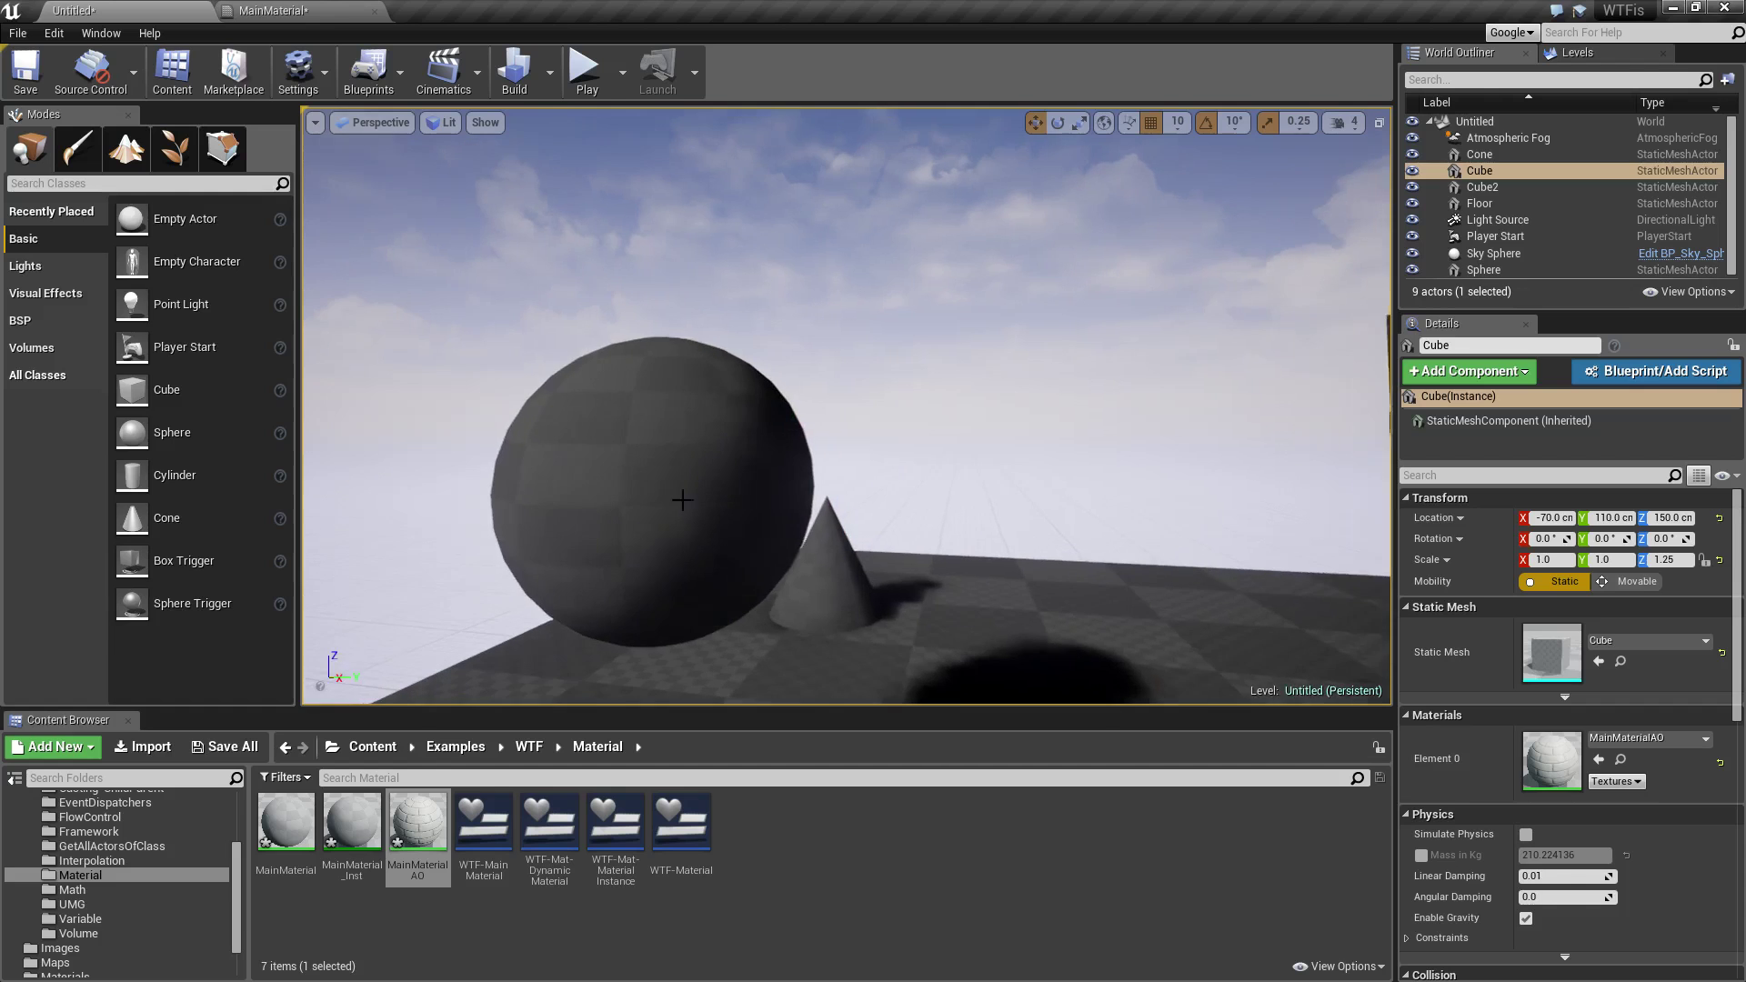
left_click(682, 500)
mouse_move(931, 534)
right_mouse_down()
mouse_move(1101, 536)
mouse_move(900, 537)
right_mouse_up()
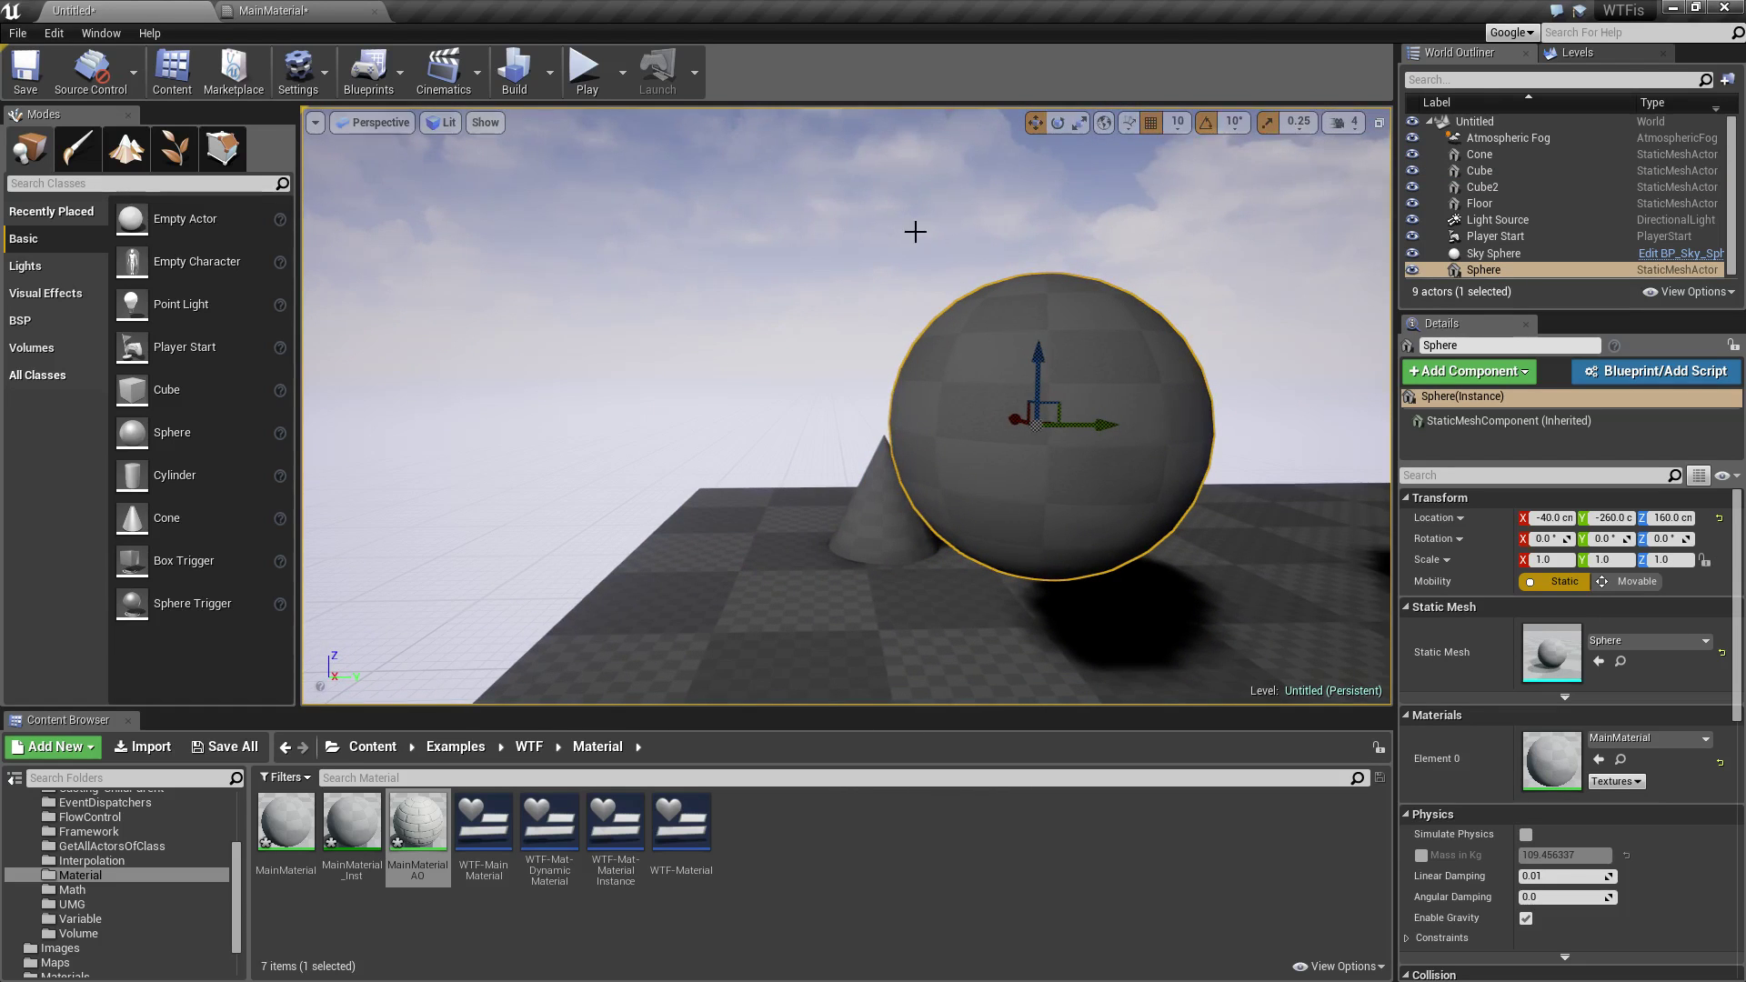
right_click_drag(1194, 533, 1248, 538)
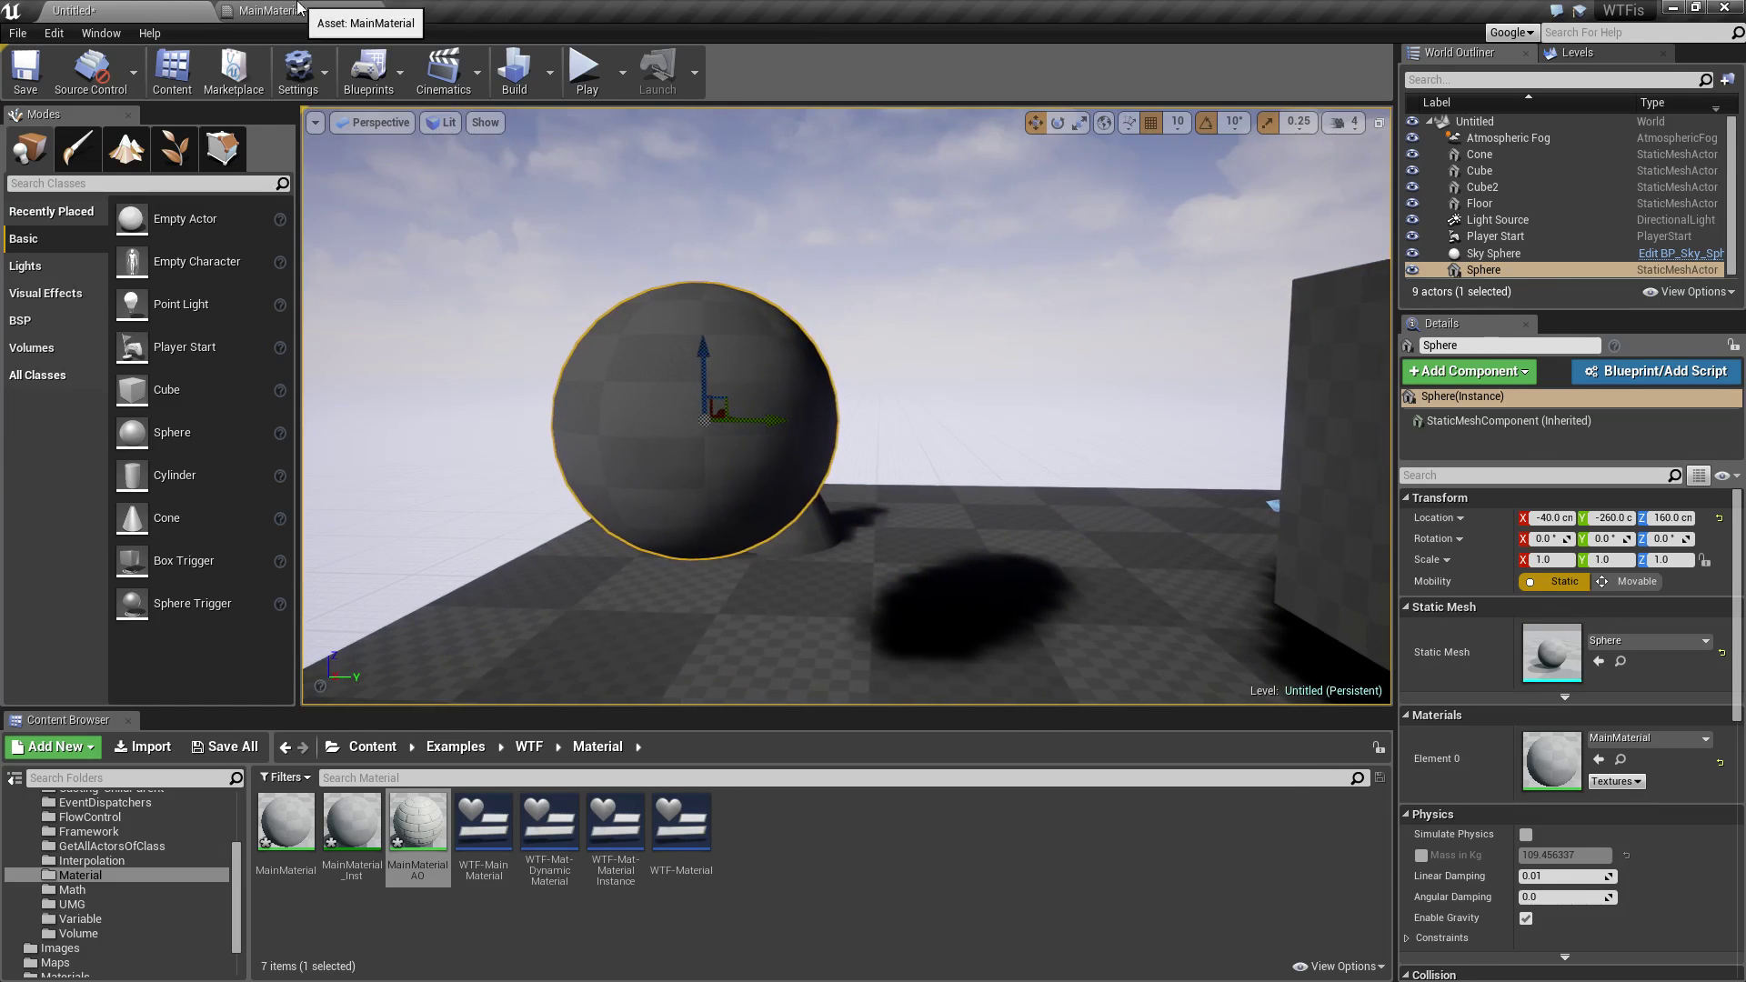
Step: Reopen MainMaterial from the content folder and recheck its node connections
left_click(292, 10)
left_click(187, 8)
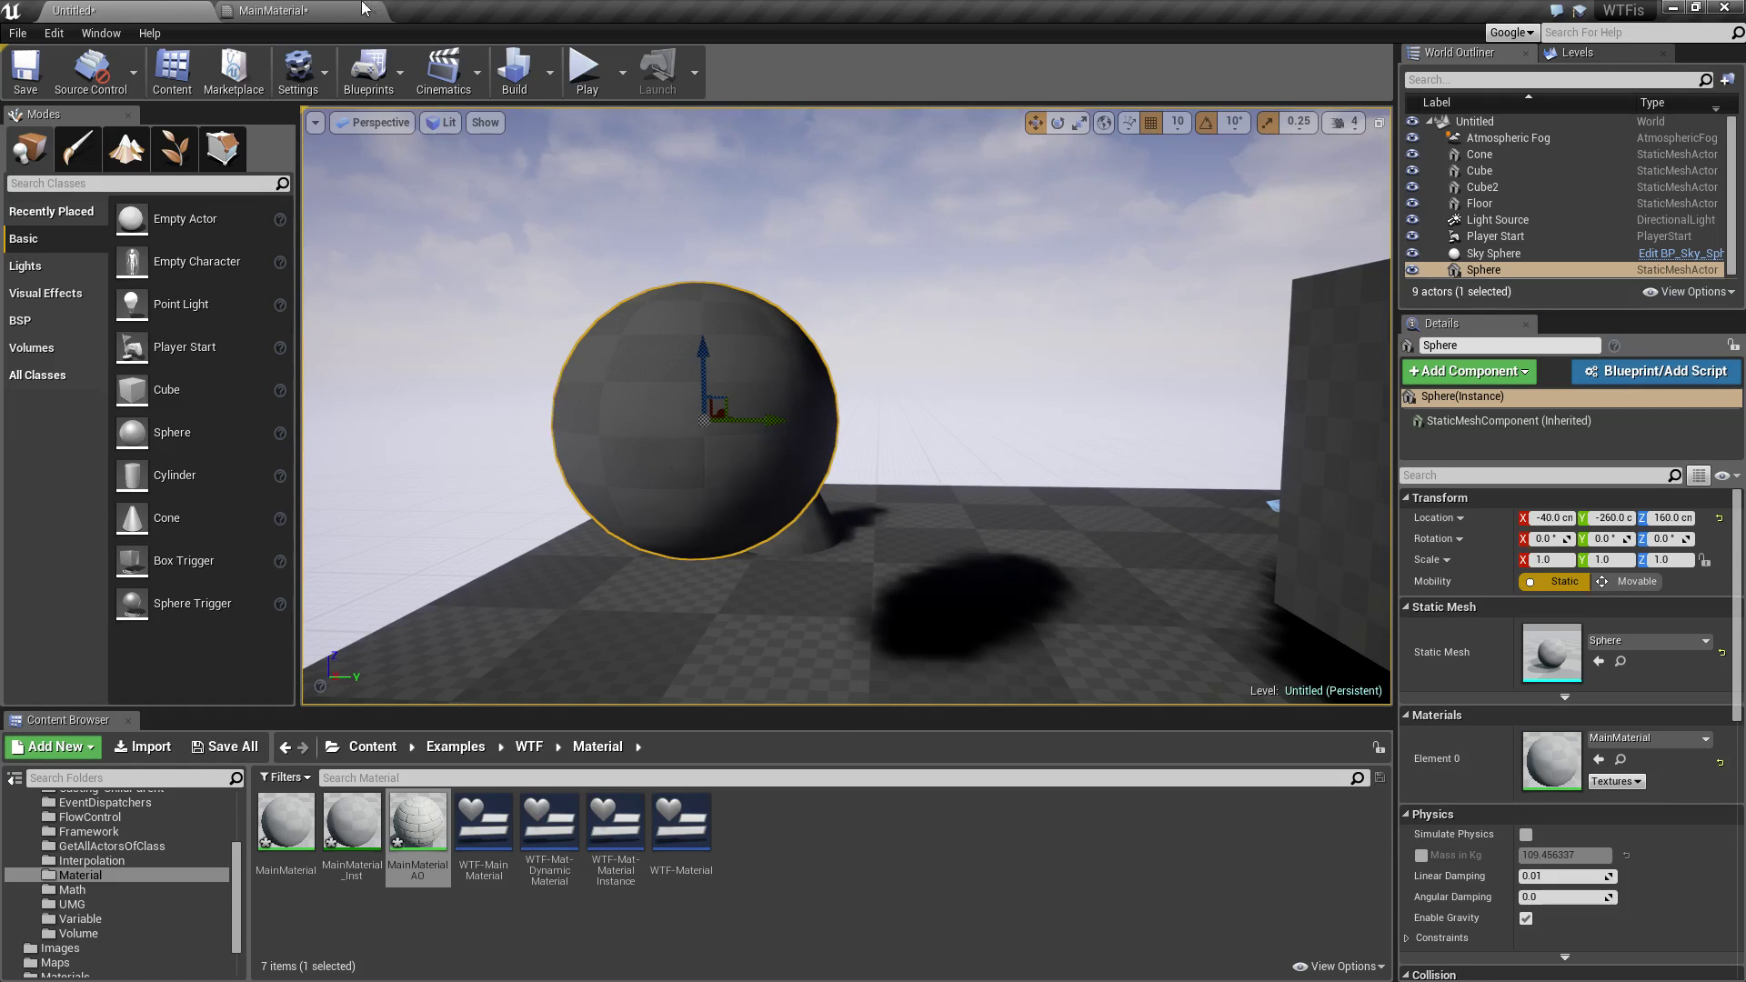
double_click(286, 821)
right_click_drag(610, 323, 592, 409)
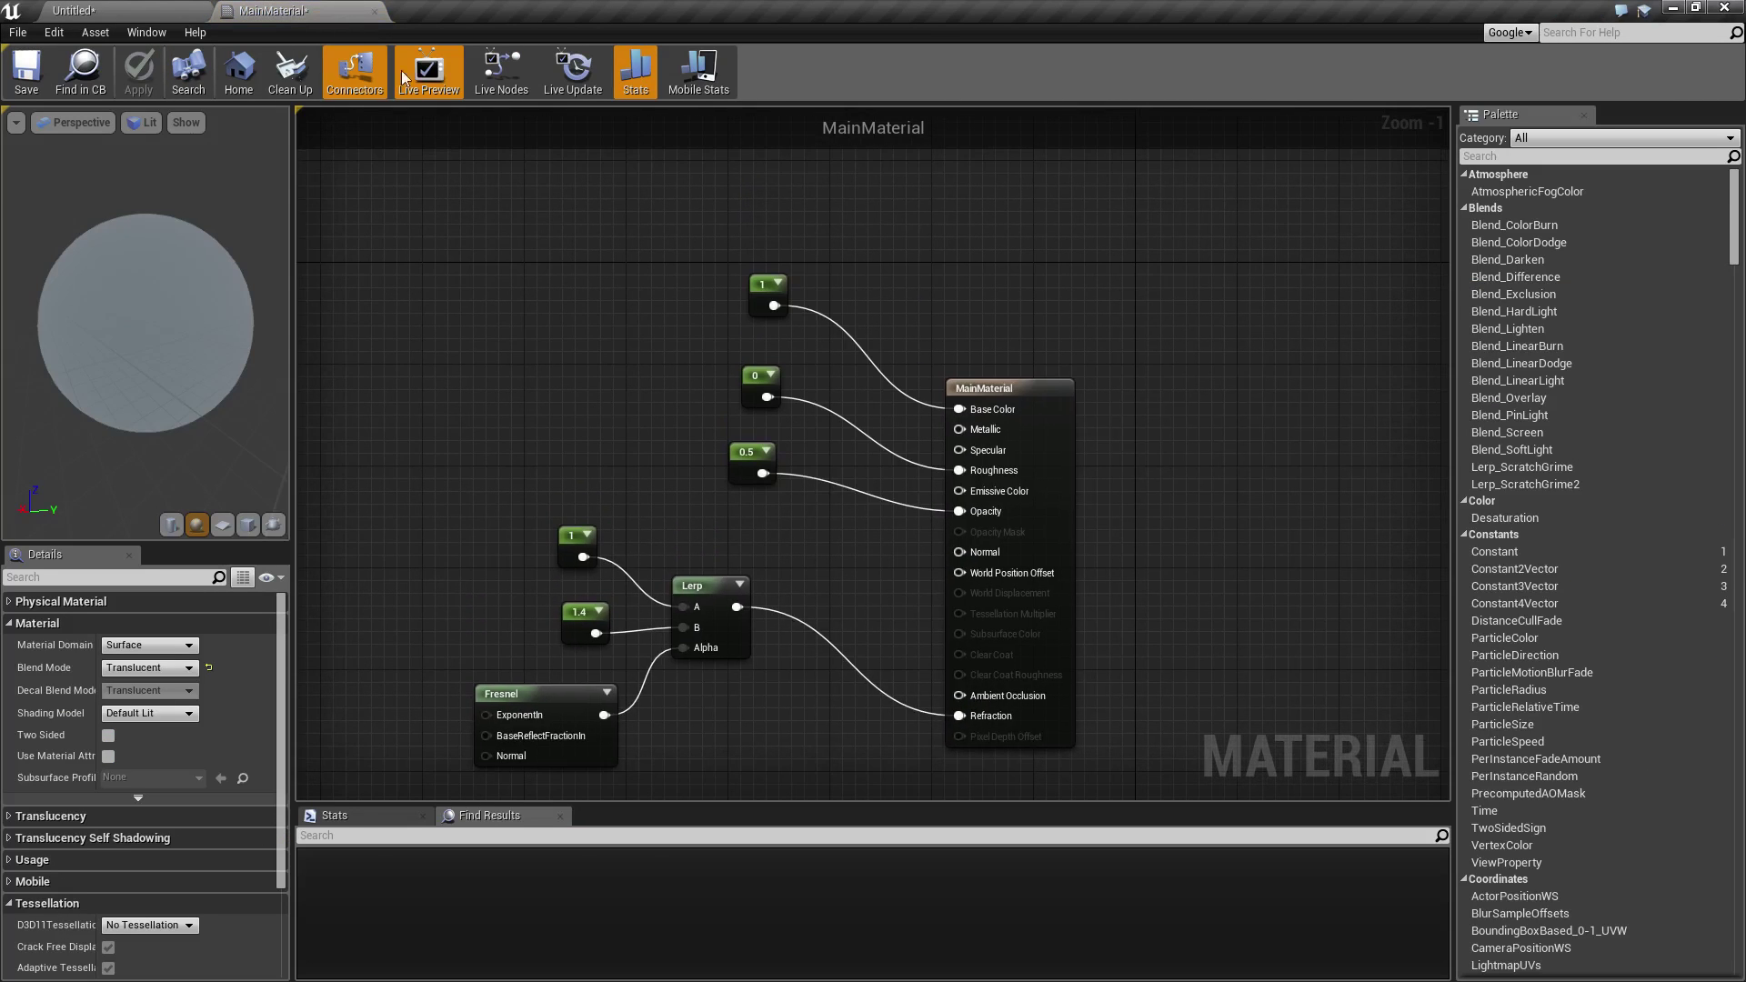
Step: Return to the level, focus on the sphere and assign MainMaterial to its Element 0 material slot
left_click(127, 10)
left_click(897, 336)
left_click(718, 328)
key("f")
right_click_drag(837, 239, 827, 226)
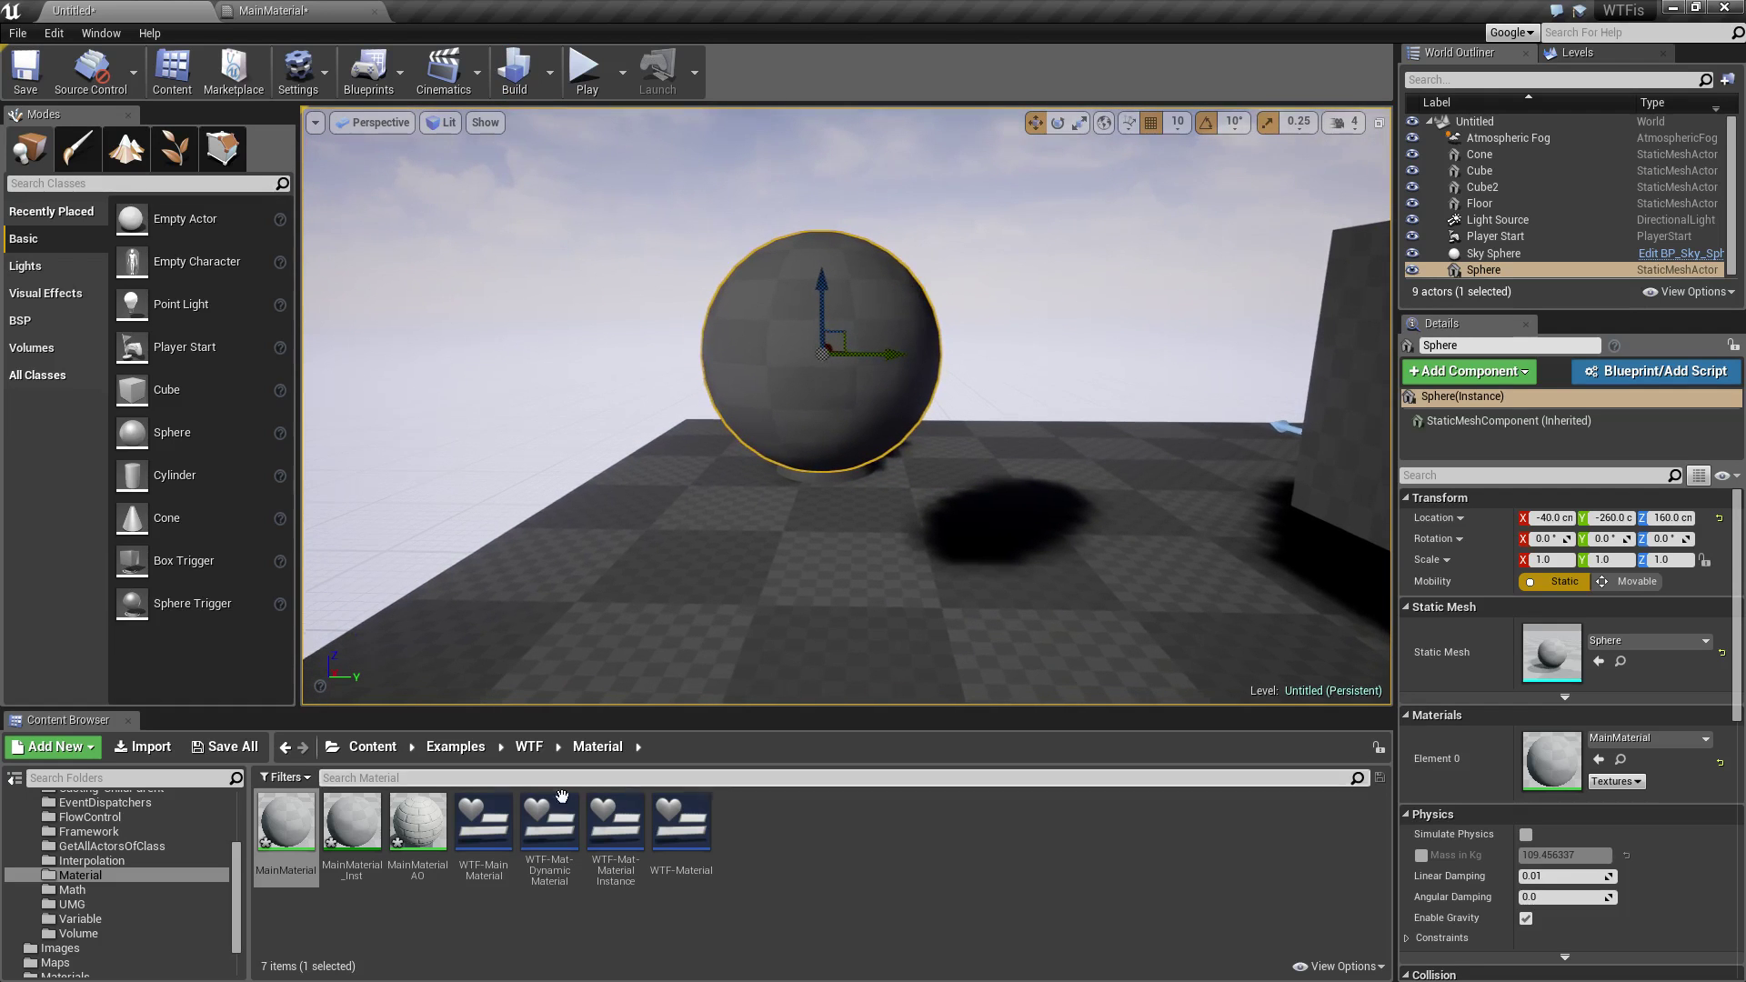
left_click_drag(286, 823, 1543, 758)
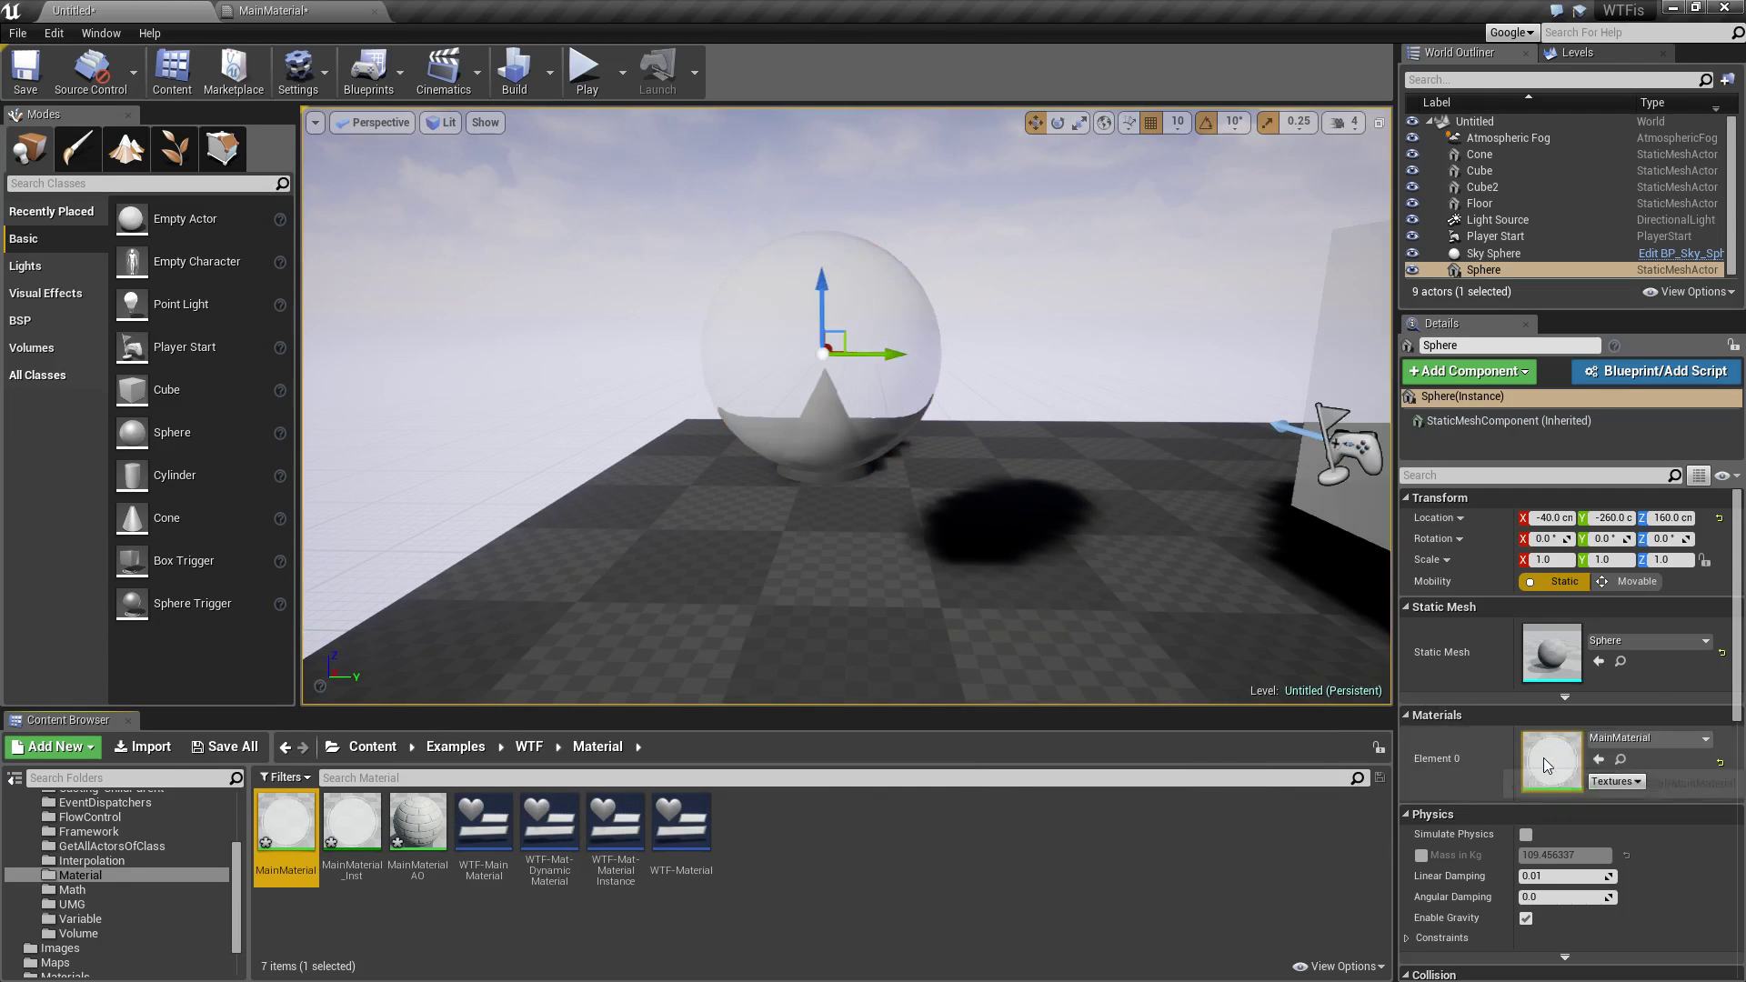
Step: Clear the selection and examine the refraction of the cone and floor through the sphere from several distances and angles
left_click(925, 180)
right_click_drag(925, 180, 926, 189)
key("w")
scroll(1031, 268, "down", 8)
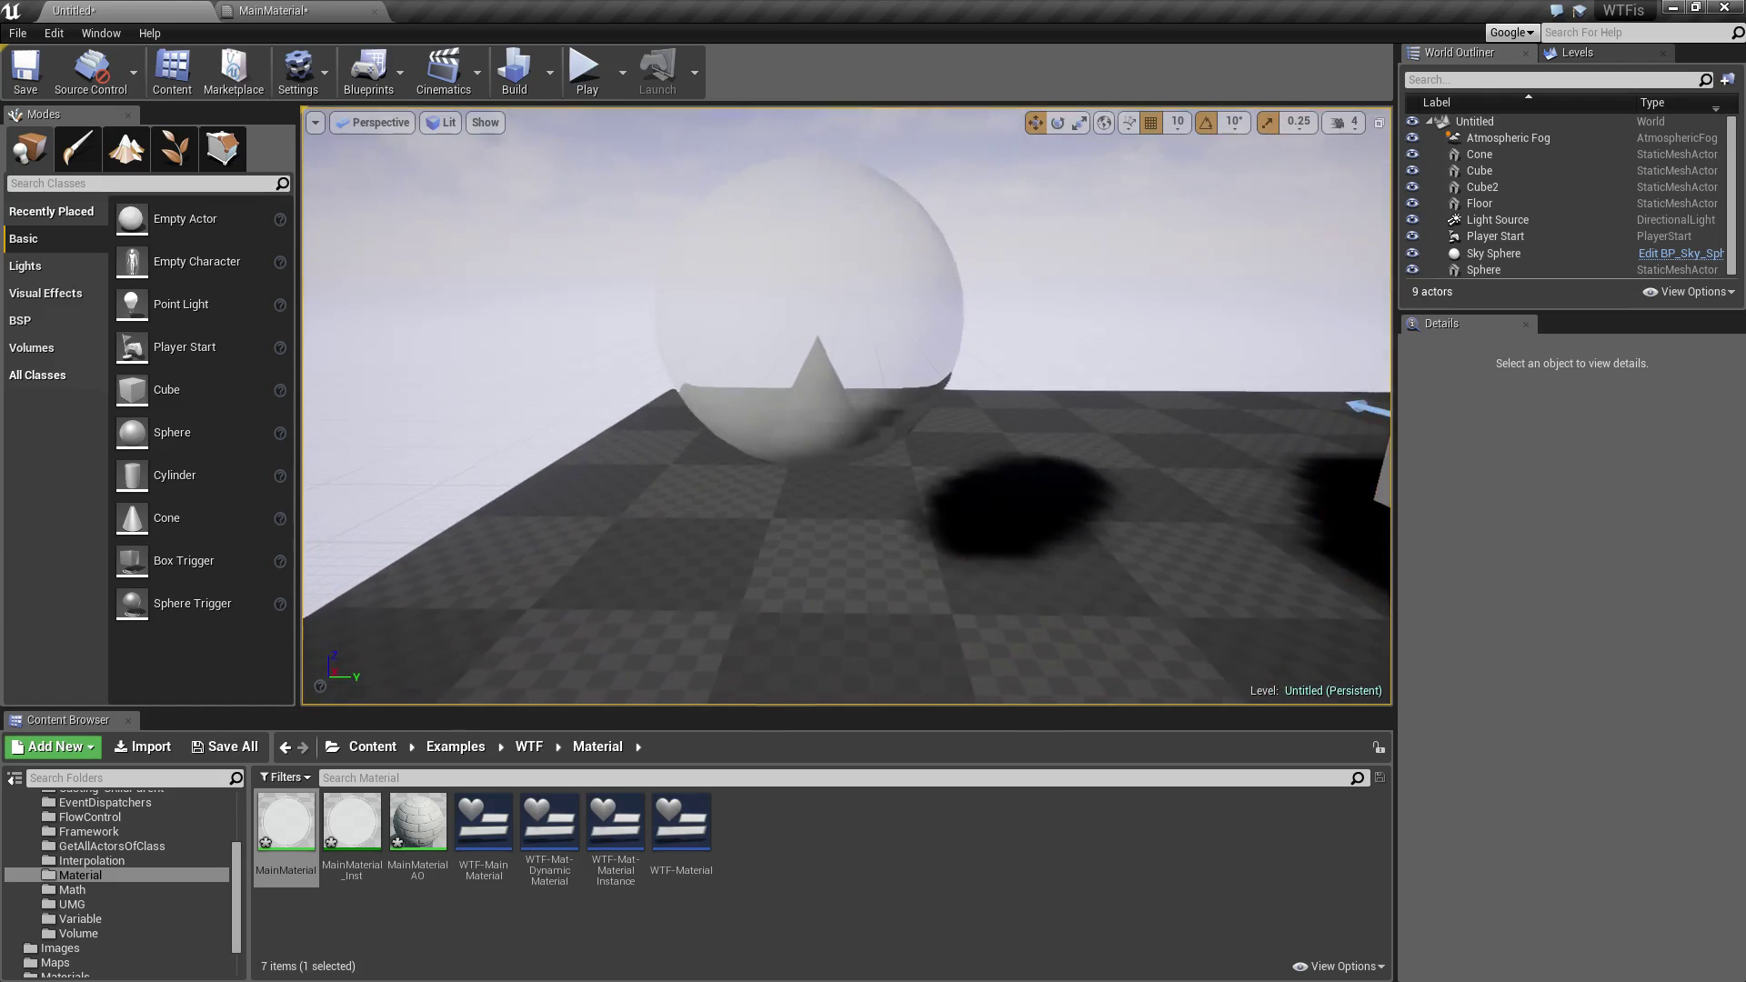
mouse_move(1031, 268)
left_mouse_down("alt")
mouse_move(1018, 275)
mouse_move(1033, 275)
left_mouse_up("alt")
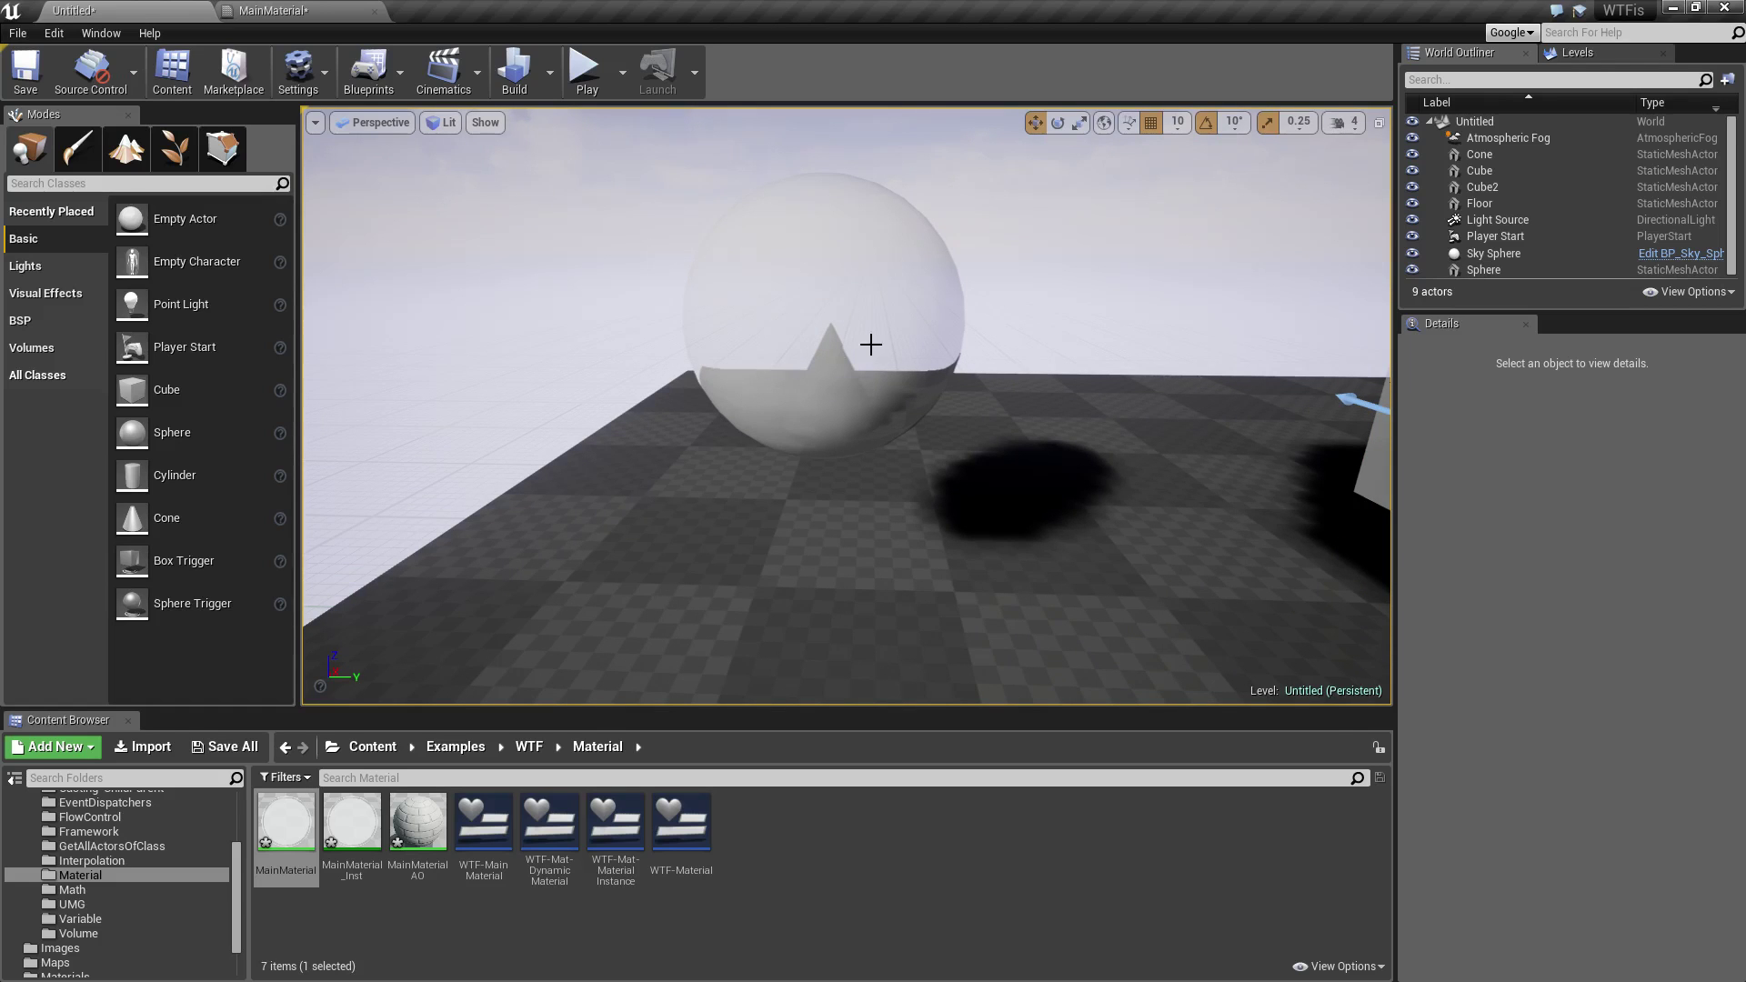
scroll(847, 331, "up", 5)
scroll(847, 331, "down", 4)
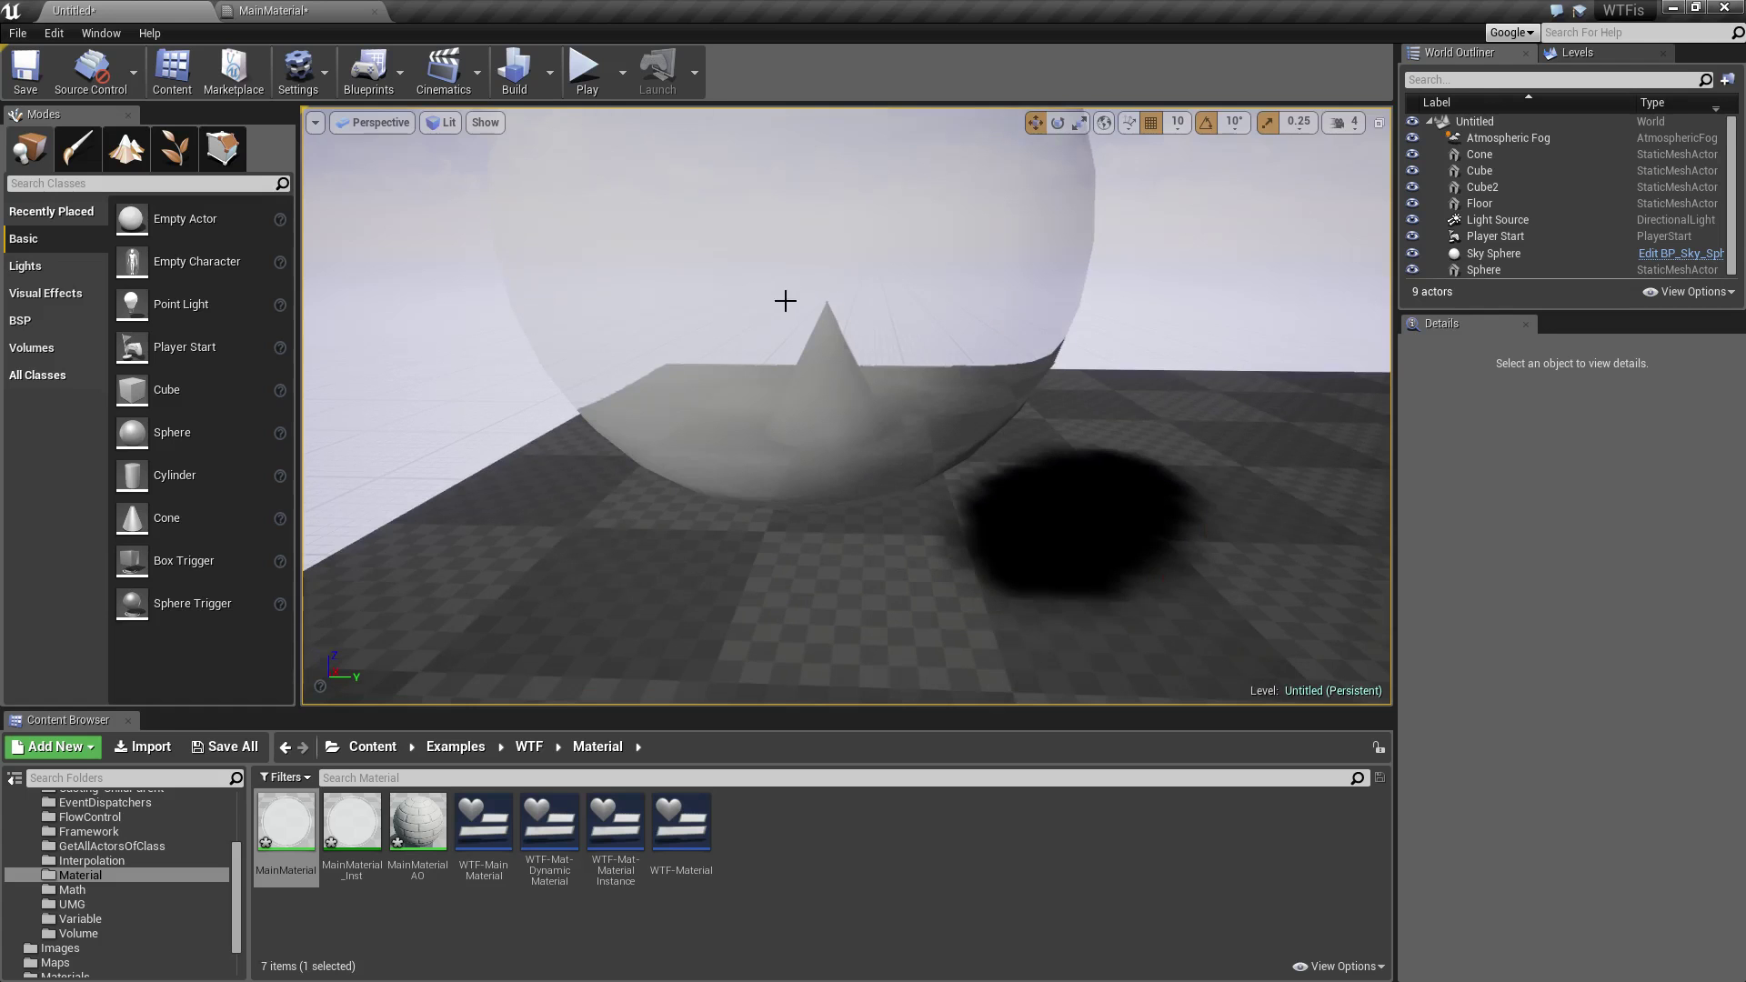
right_click_drag(890, 325, 878, 325)
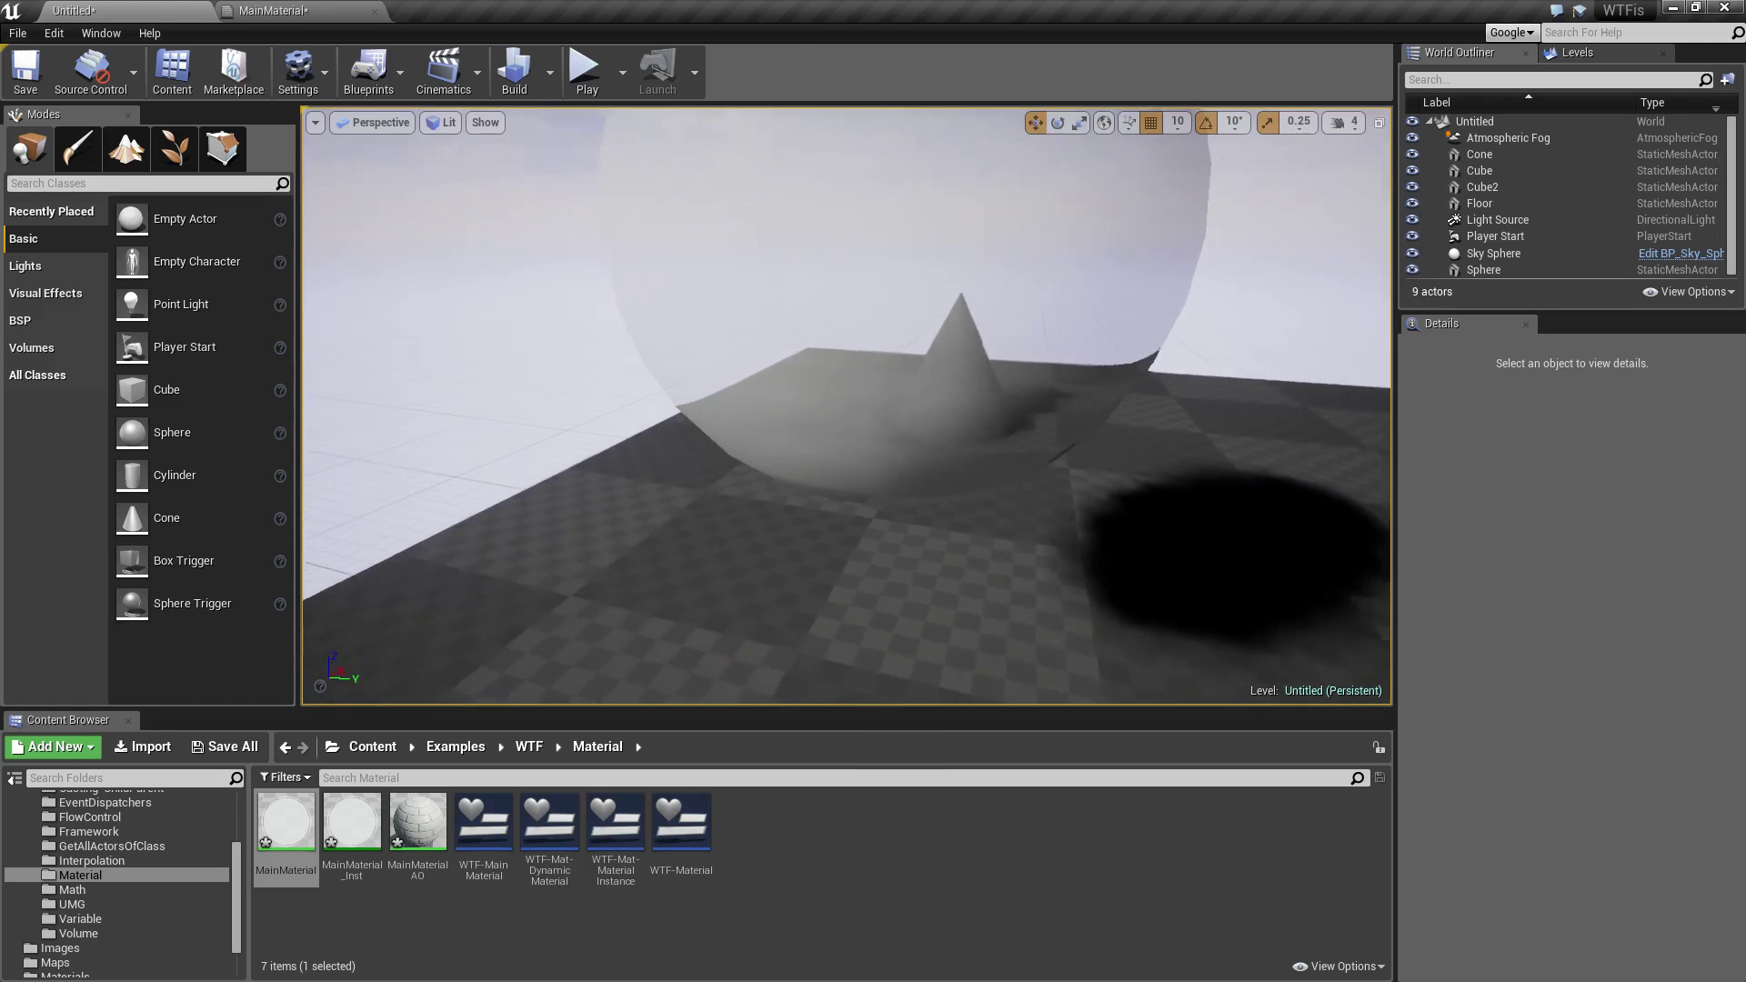
mouse_move(1143, 329)
right_mouse_down()
mouse_move(1091, 319)
mouse_move(1143, 329)
right_mouse_up()
right_click_drag(1260, 208, 1245, 248)
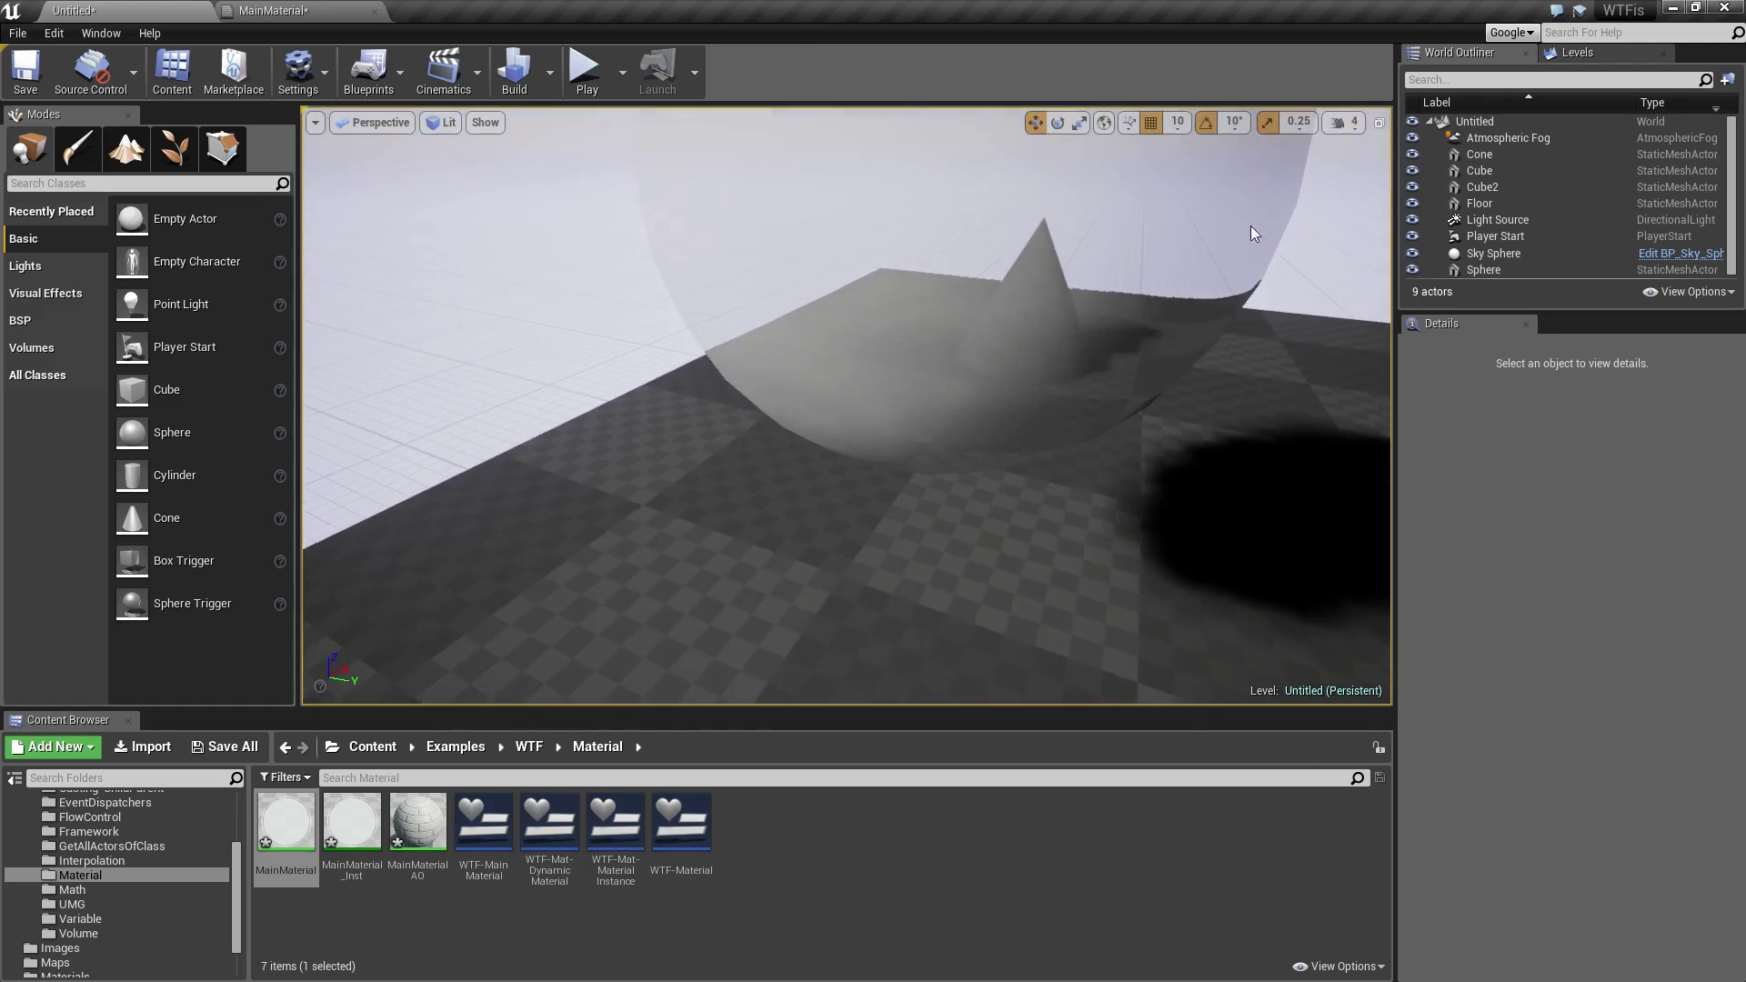
Step: Look again at how the sphere bends the cone and the floor edge behind it
right_click_drag(784, 347, 853, 384)
right_click_drag(940, 536, 865, 541)
mouse_move(978, 279)
right_mouse_down()
mouse_move(897, 276)
mouse_move(988, 262)
mouse_move(1042, 223)
mouse_move(1152, 230)
mouse_move(1000, 269)
mouse_move(837, 274)
mouse_move(981, 275)
right_mouse_up()
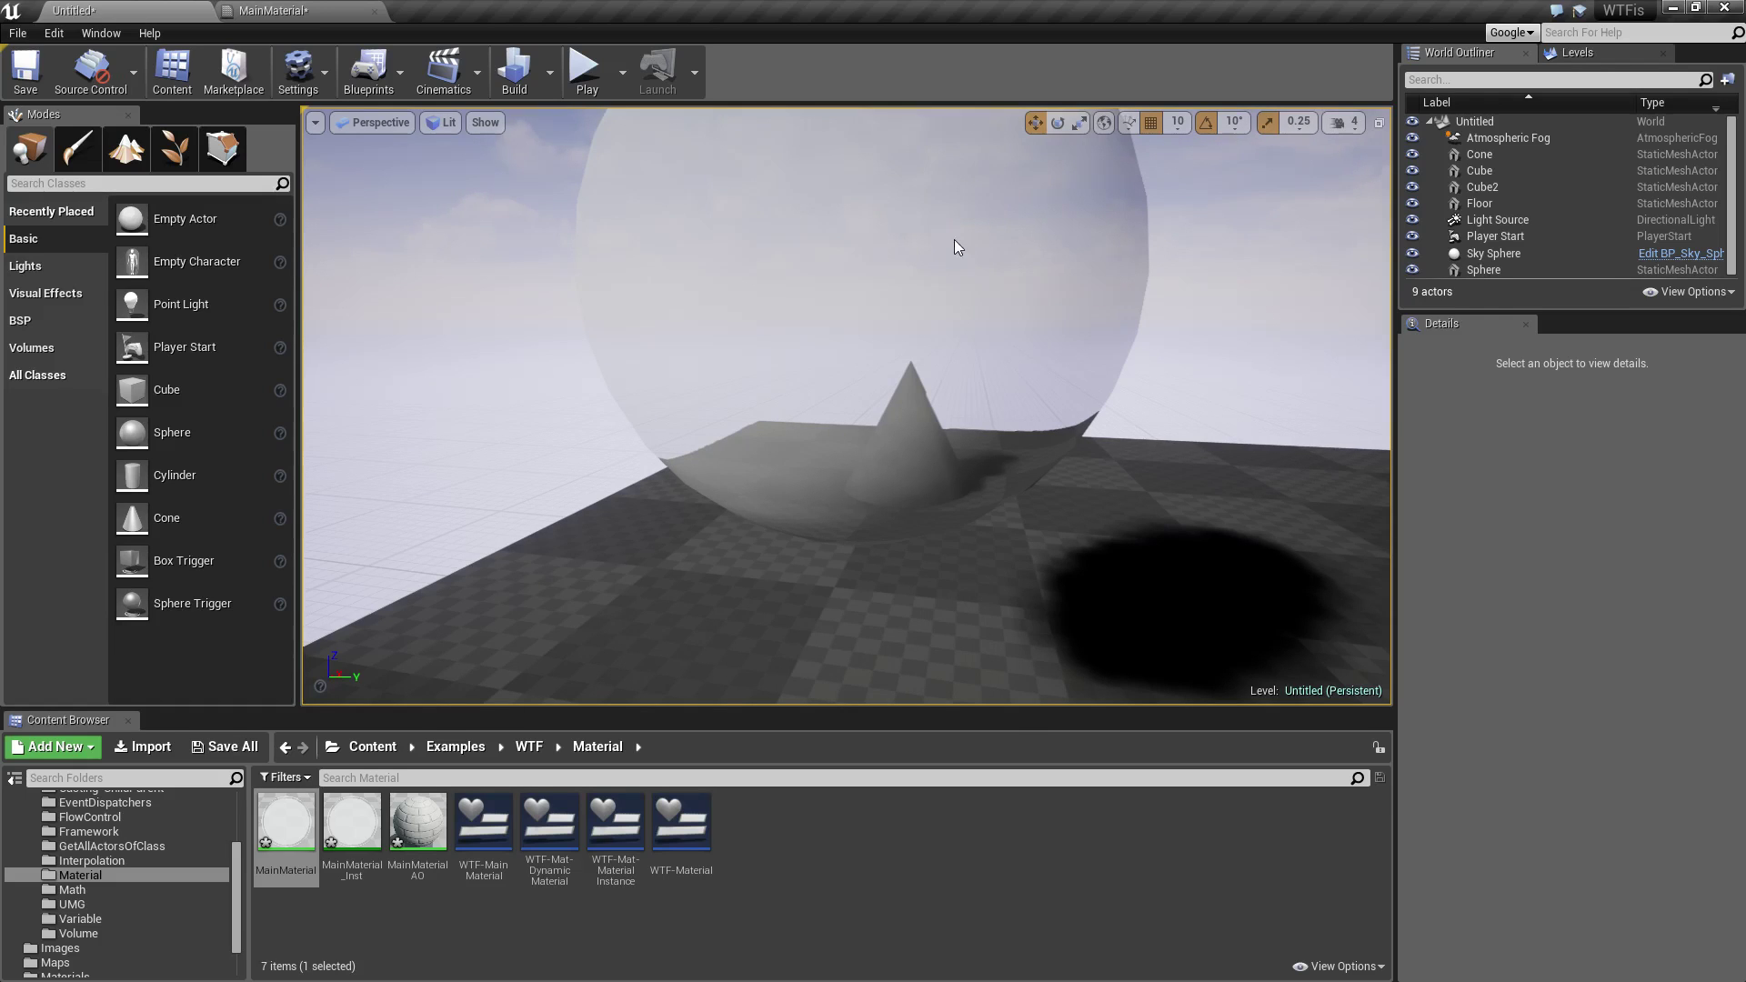
right_click_drag(937, 406, 937, 406)
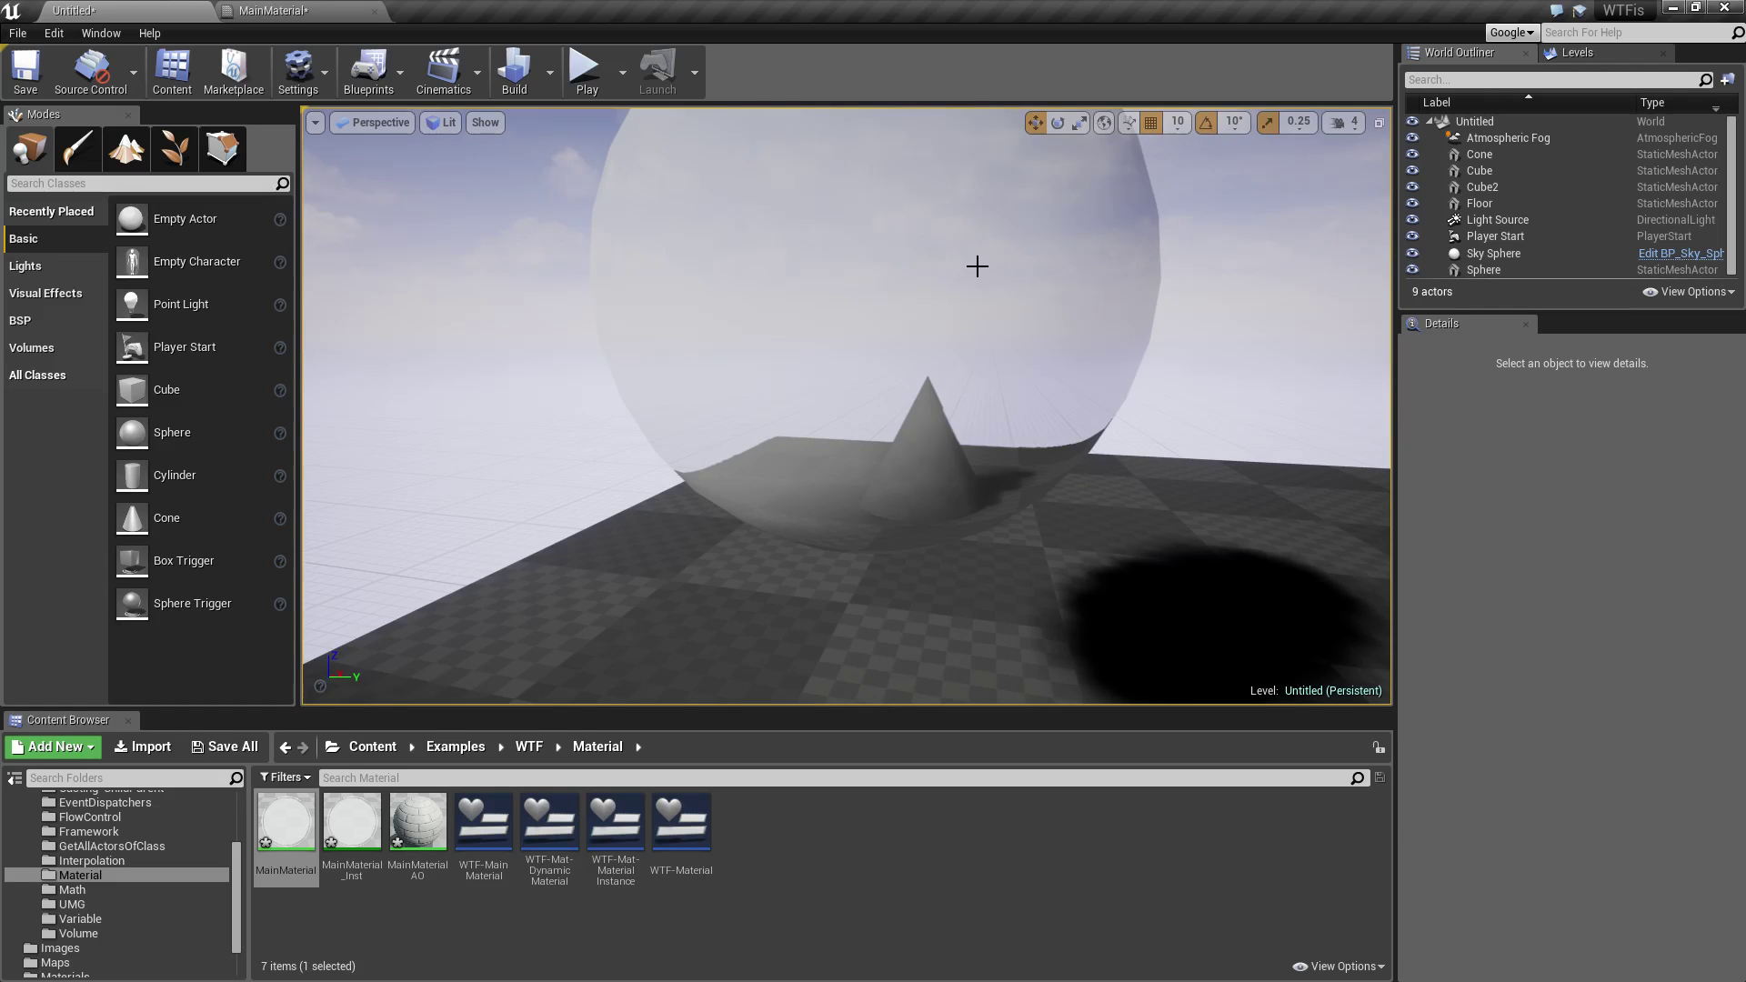
Step: Delete the brick cube that uses MainMaterialAO from the level
right_click_drag(978, 266, 1016, 394)
right_click_drag(1064, 473, 1183, 379)
right_click_drag(1078, 388, 1110, 456)
left_click(1138, 485)
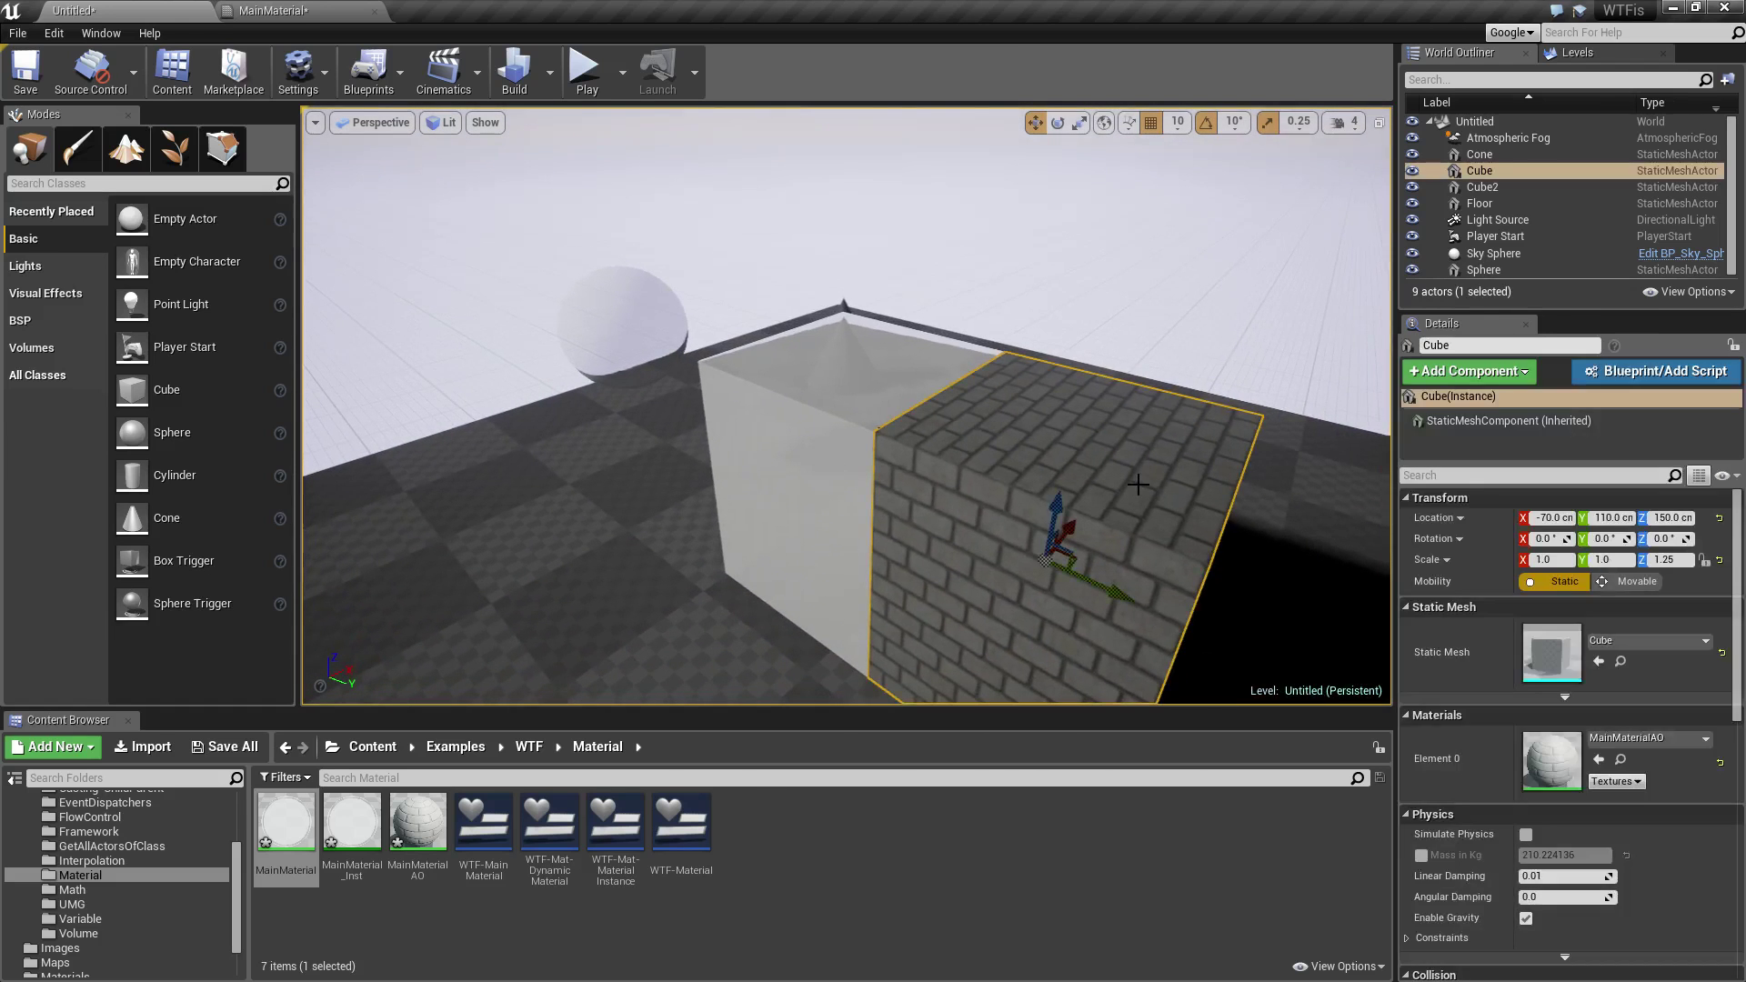
key("Delete")
Step: Set the Light Source's mobility to Movable
left_click(815, 398)
right_click_drag(815, 398, 811, 348)
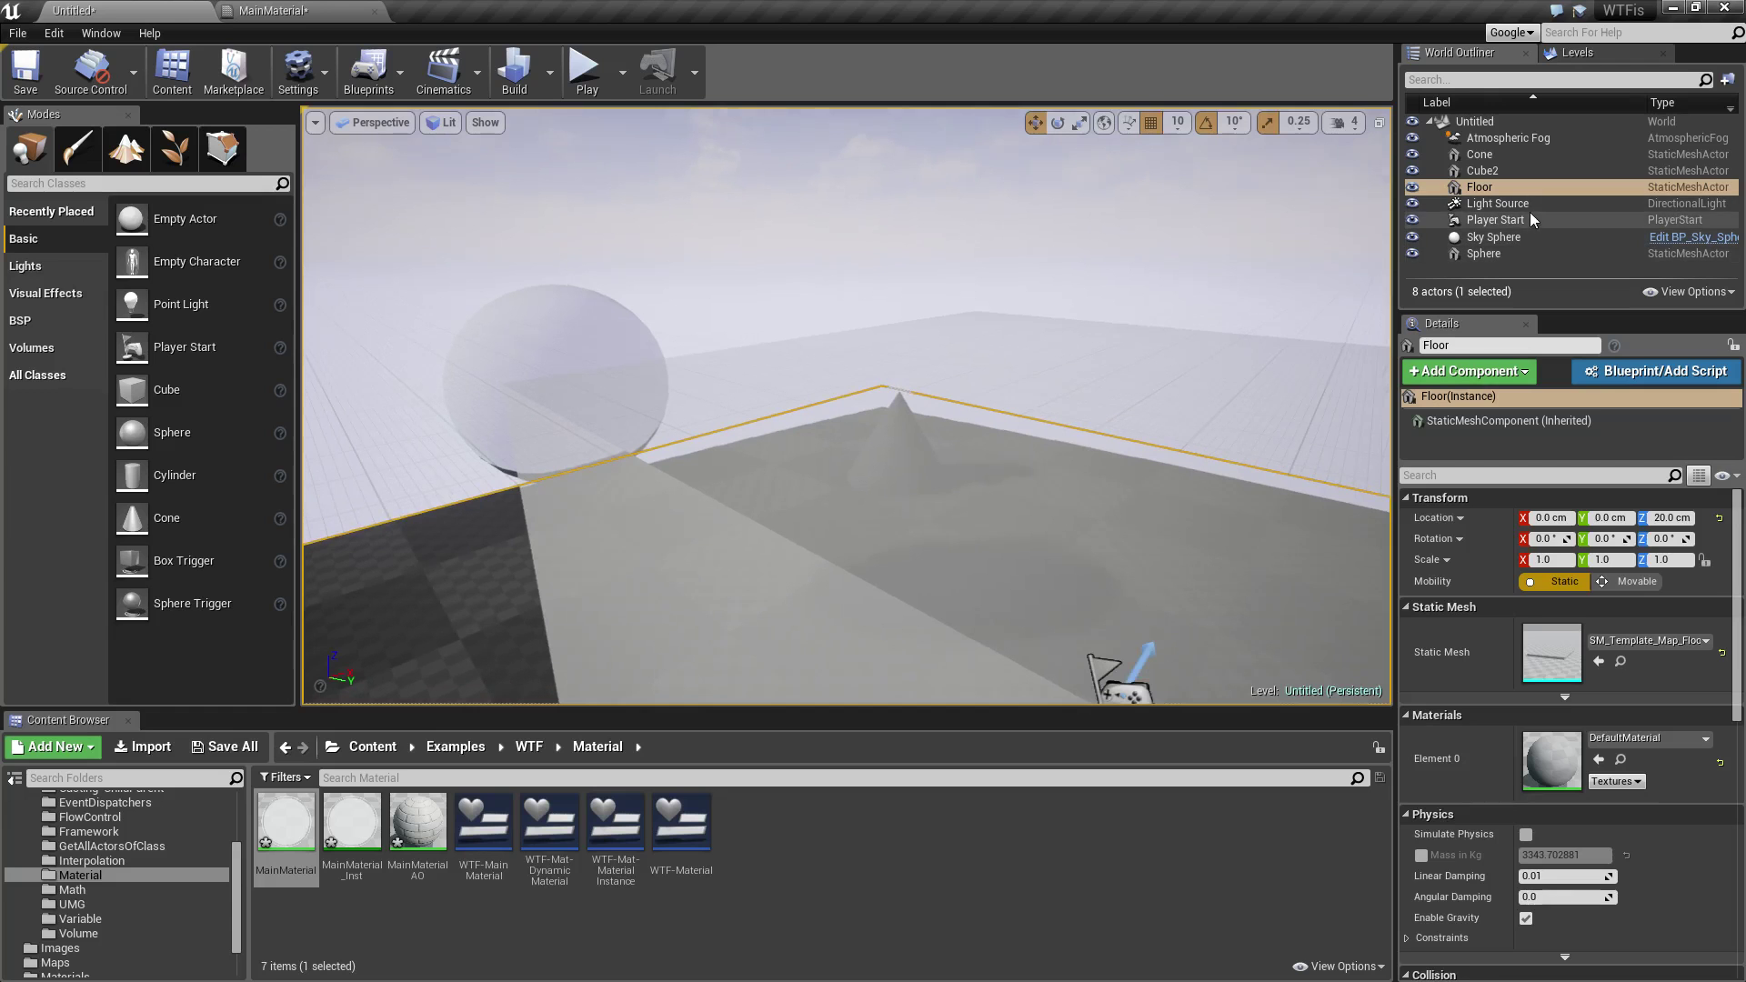
left_click(1498, 203)
left_click(1677, 576)
Step: Examine the refraction of the cone and floor through the translucent cube from several positions
right_click_drag(1197, 472, 1247, 445)
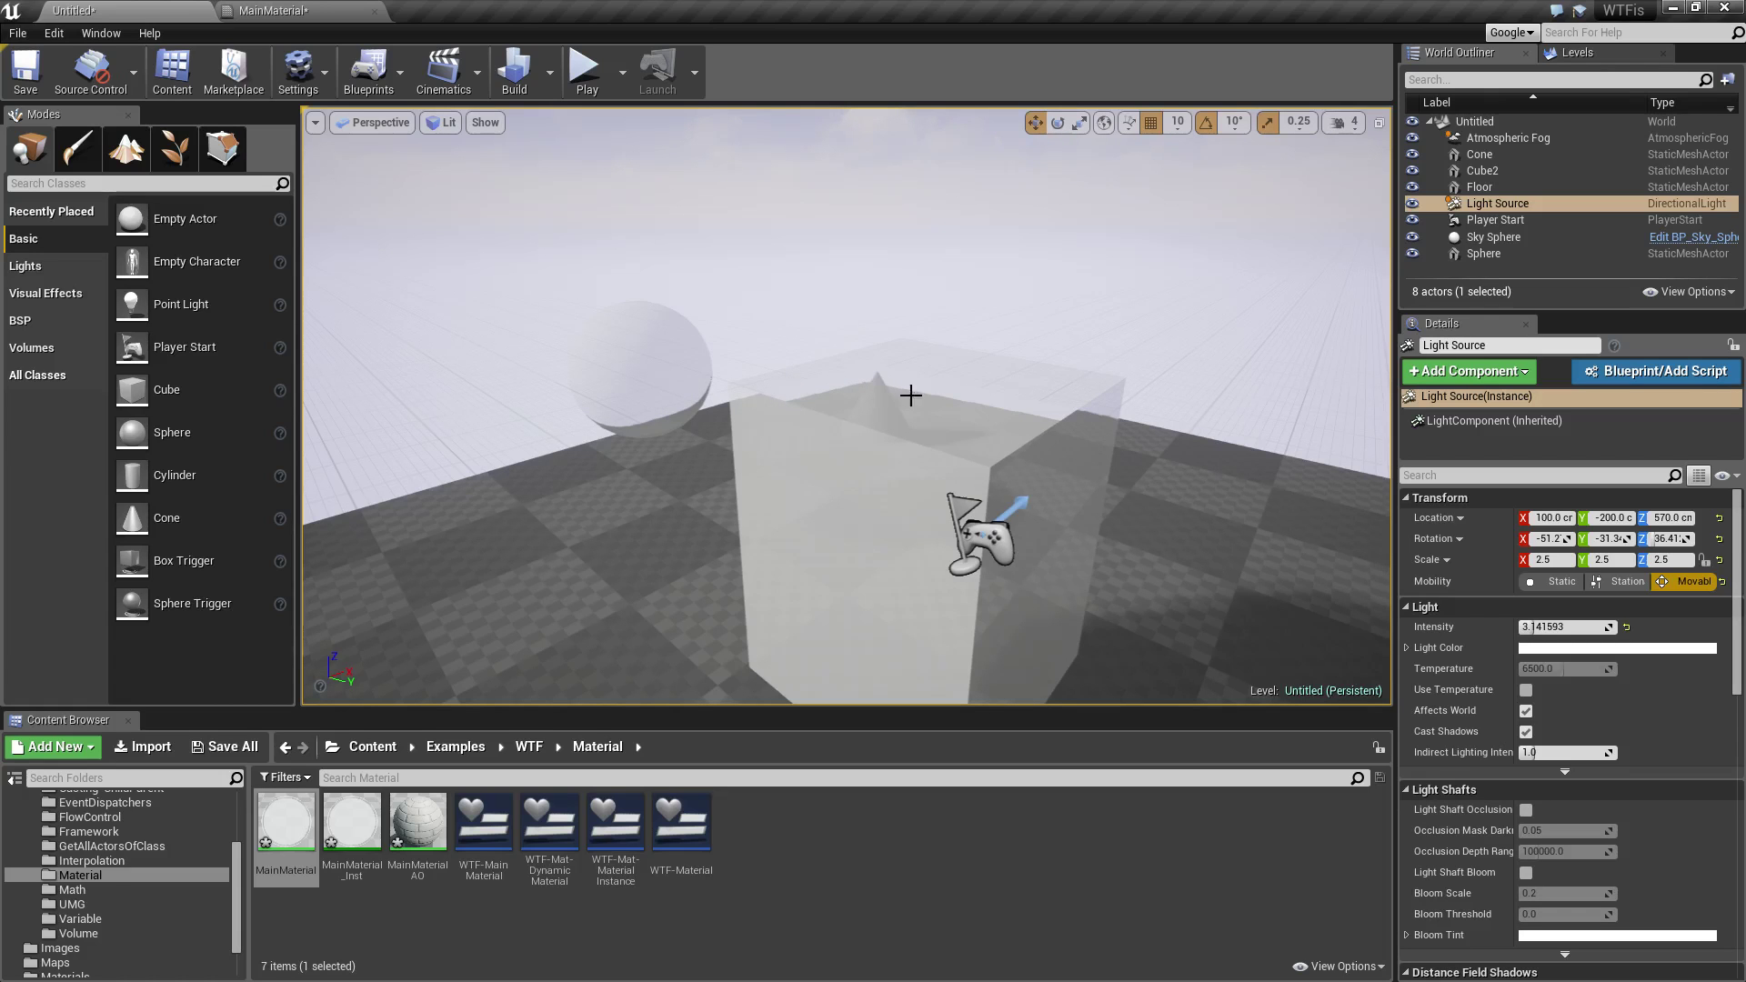
right_click_drag(993, 456, 946, 453)
key("w")
right_click_drag(787, 438, 678, 435)
key("s")
right_click_drag(832, 470, 918, 473)
key("d")
key("w")
Step: Disconnect the Lerp from MainMaterial's Refraction input, apply the change and return to the level
left_click(264, 10)
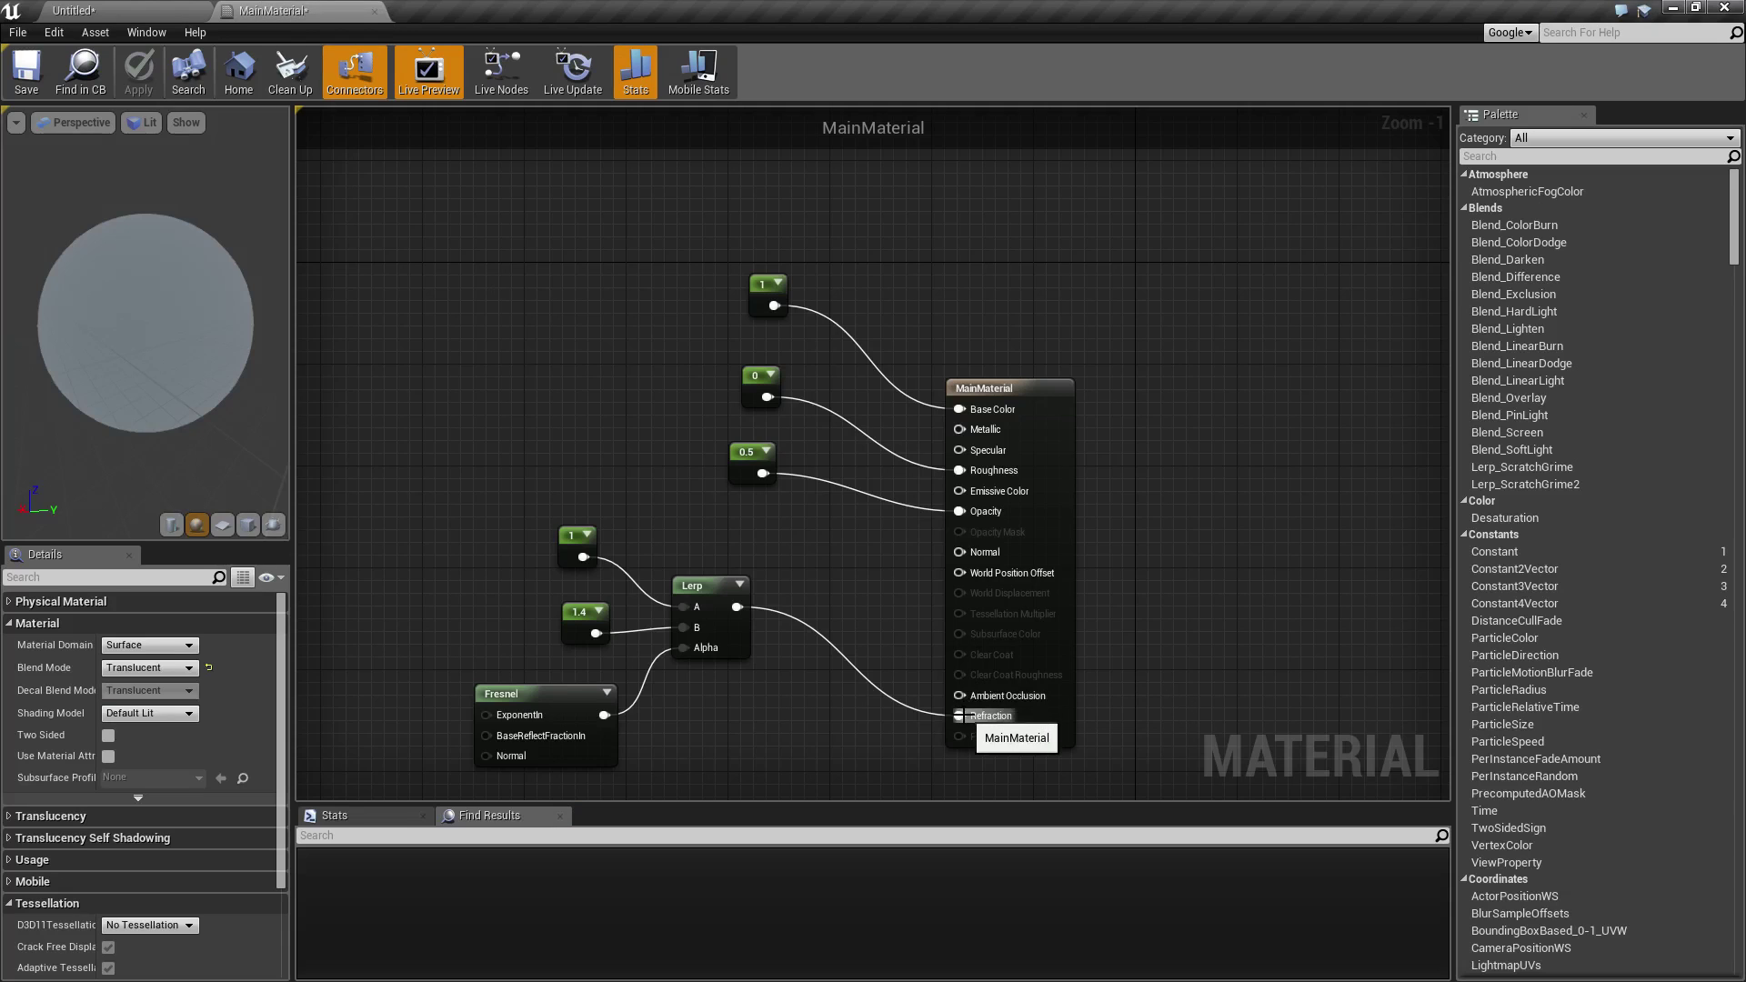
left_click(961, 717, "alt")
left_click(151, 73)
left_click(145, 8)
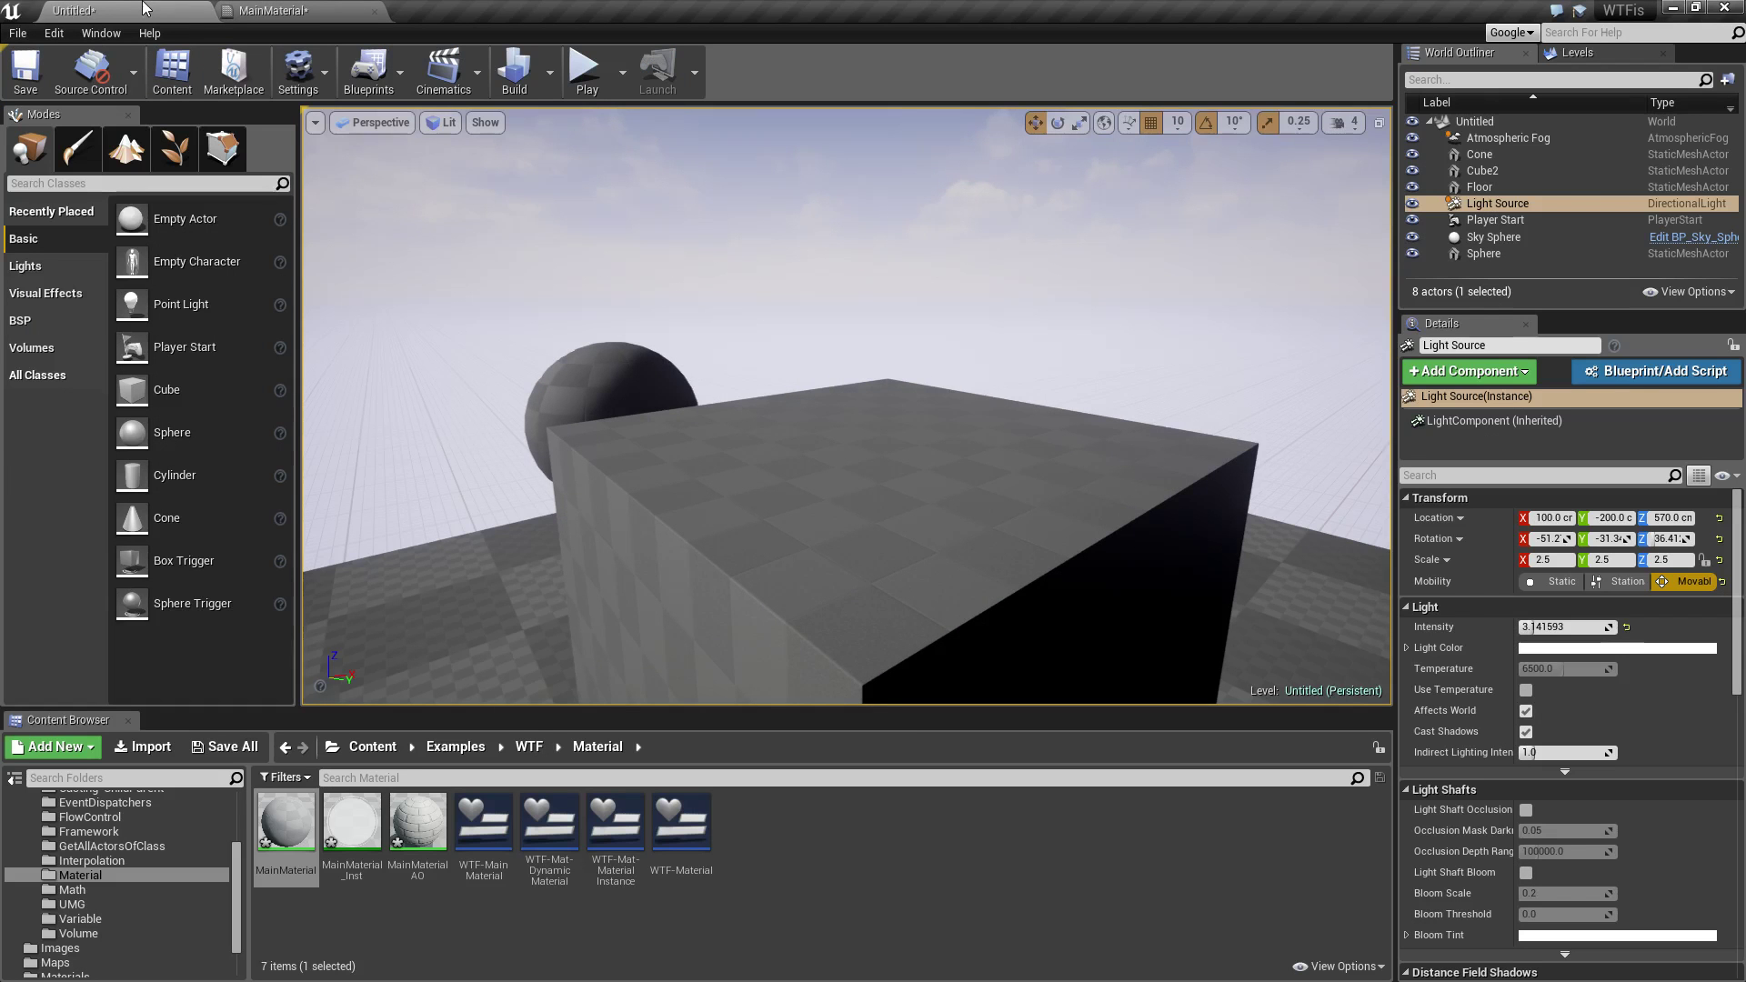
Step: Compare the cube in the level with the disconnected MainMaterial graph and select MainMaterial in the content folder
key("s")
right_click_drag(886, 331, 886, 377)
key("w")
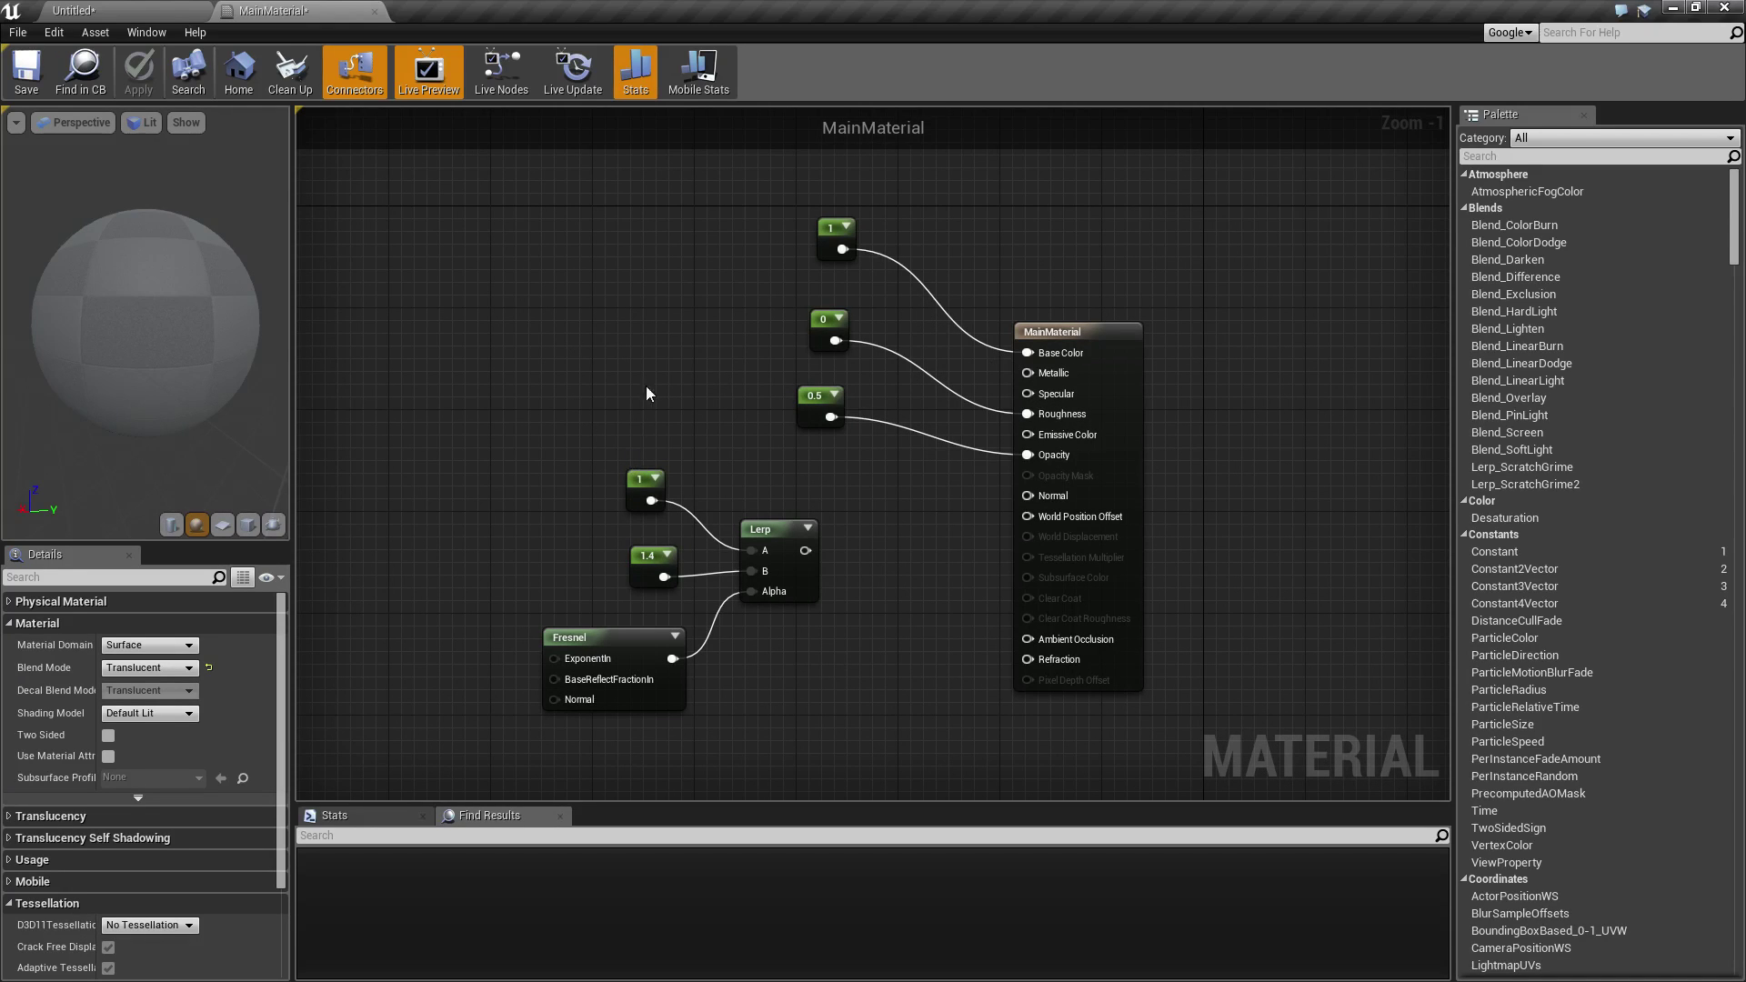
left_click(146, 10)
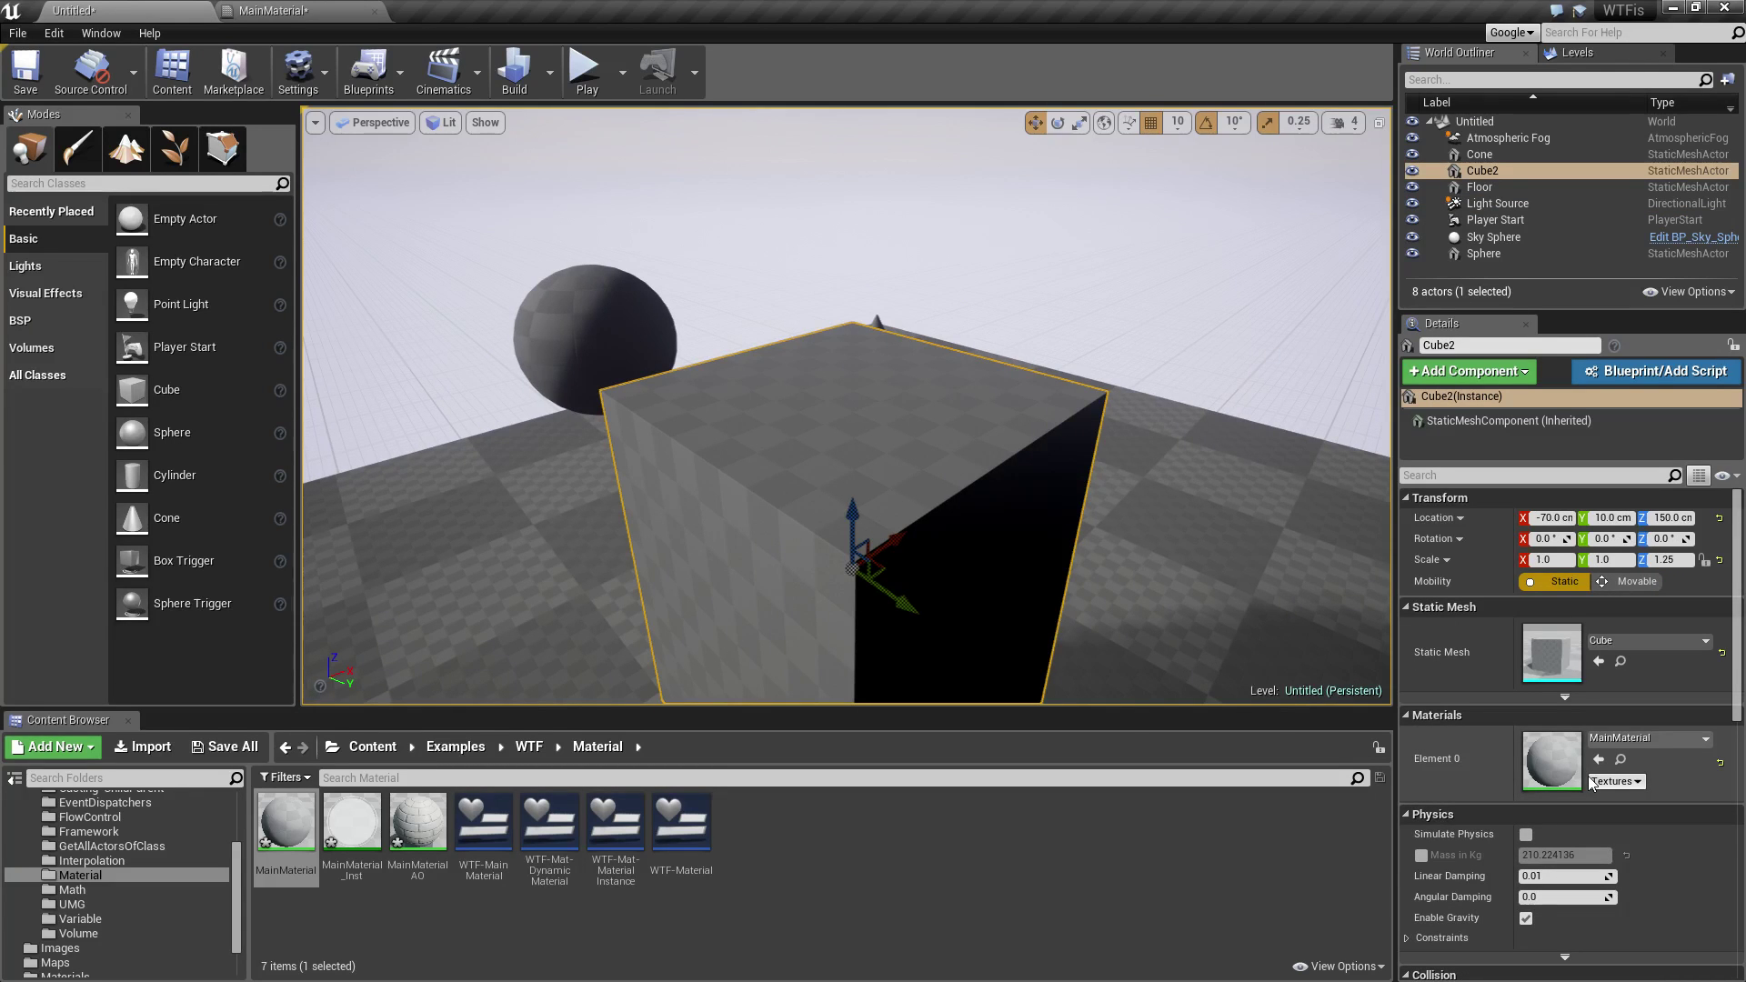
left_click(287, 830)
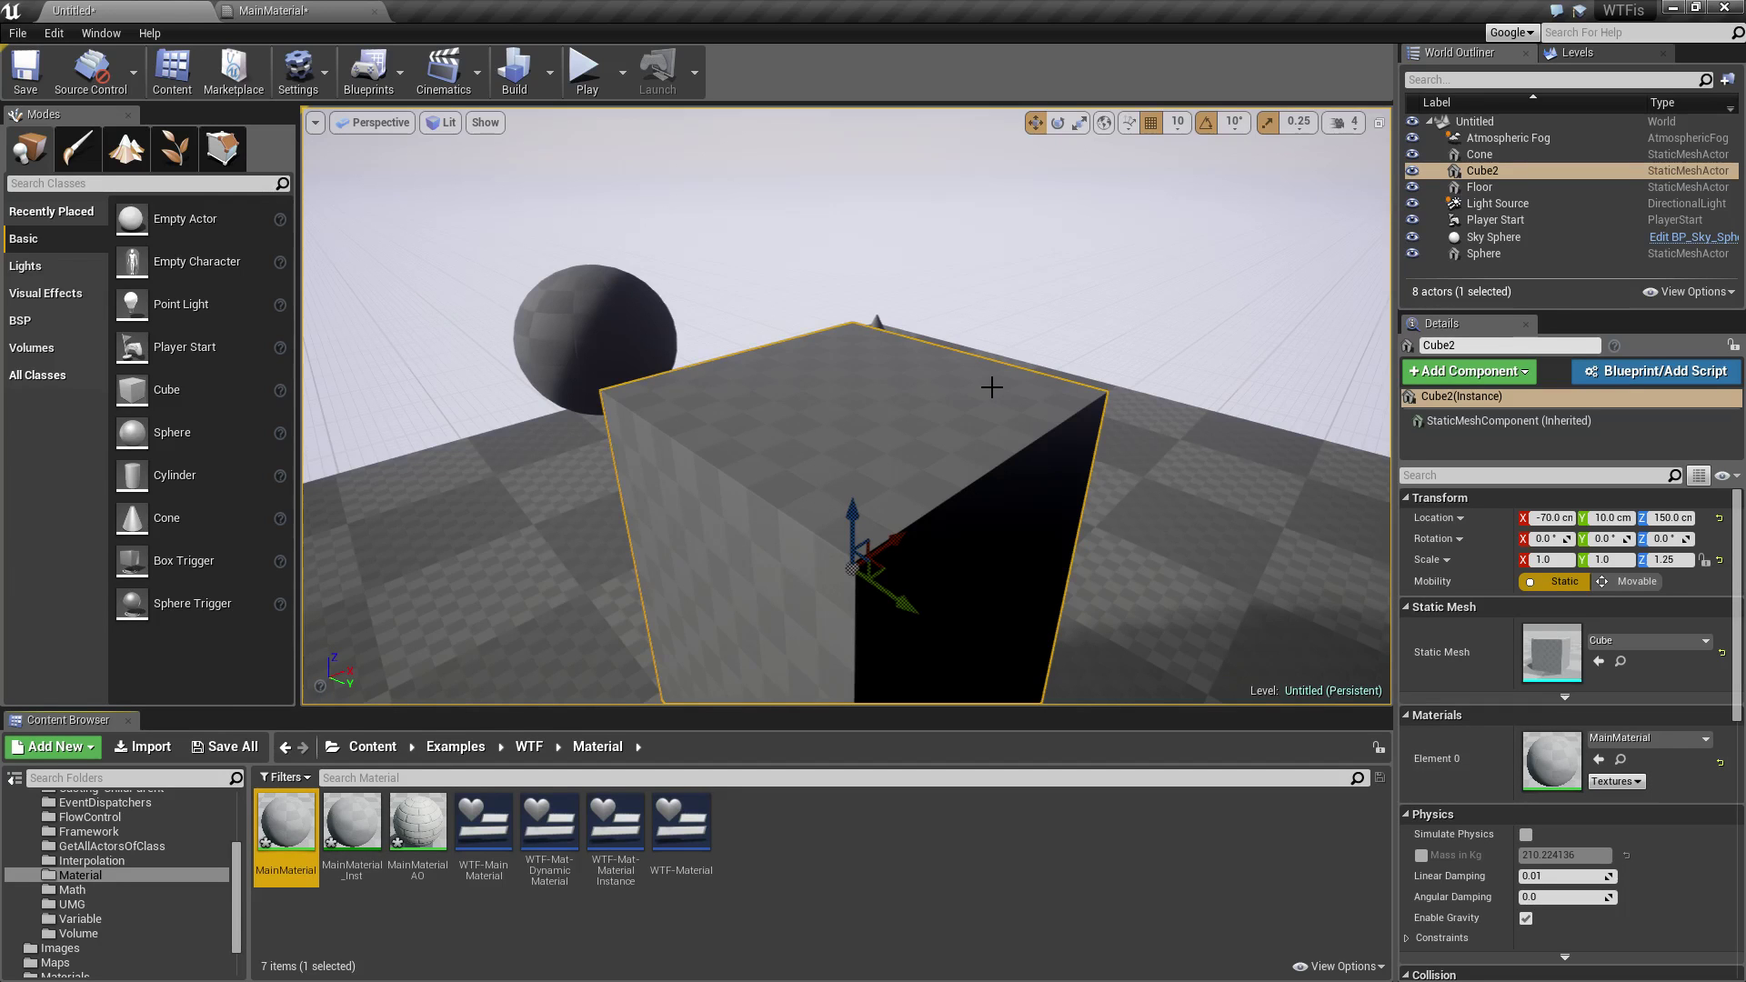
Step: Select Cube2 and orbit around it to examine the view through it without refraction
right_click_drag(1052, 310, 1056, 320)
left_click(1052, 310)
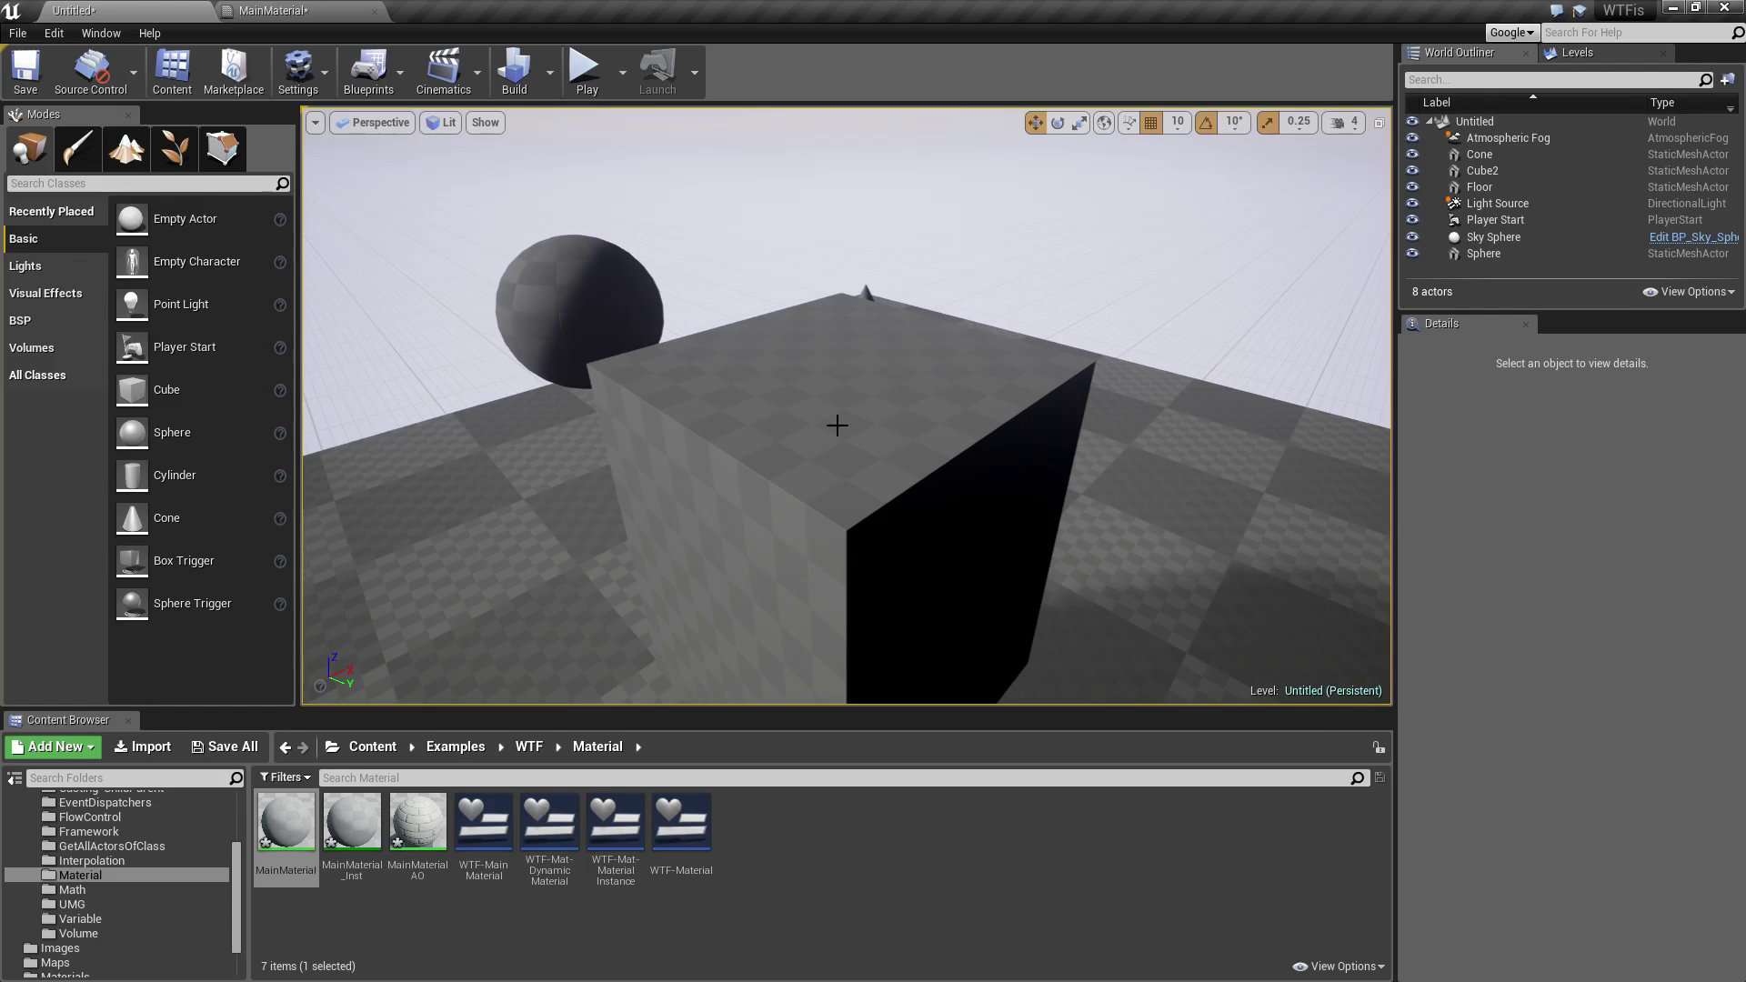
right_click_drag(956, 385, 950, 319)
left_click(956, 385)
key("w")
key("s")
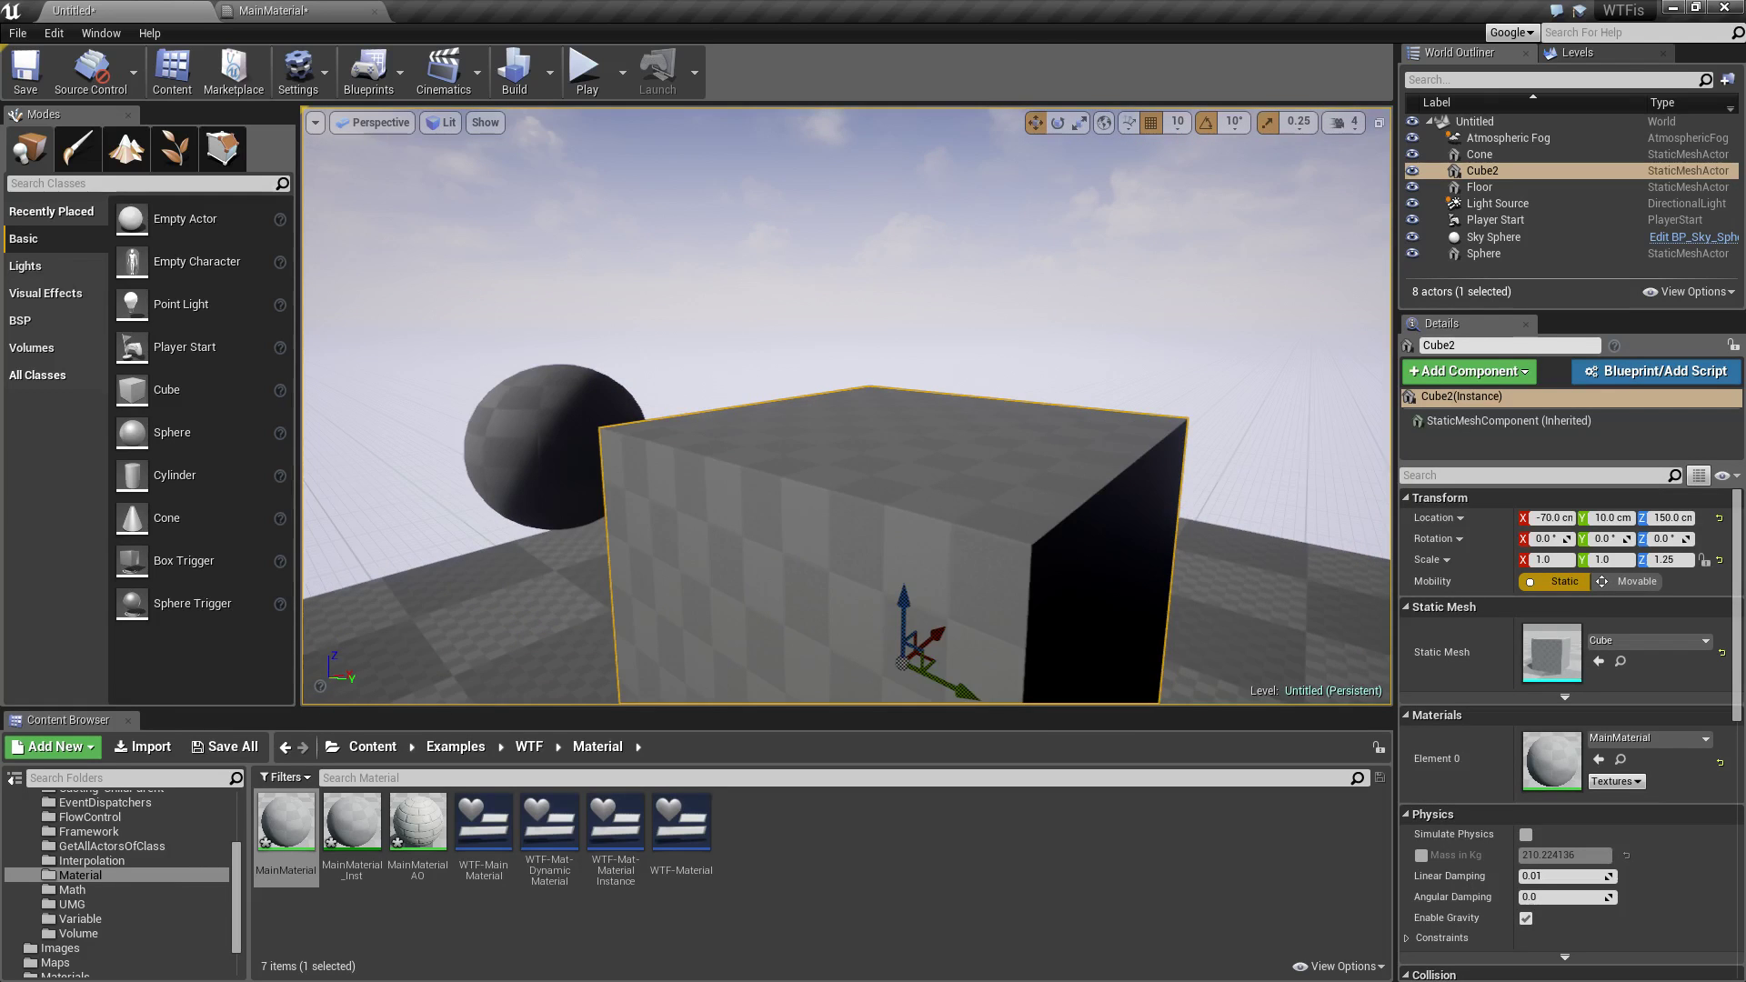
right_click_drag(1028, 424, 1028, 424)
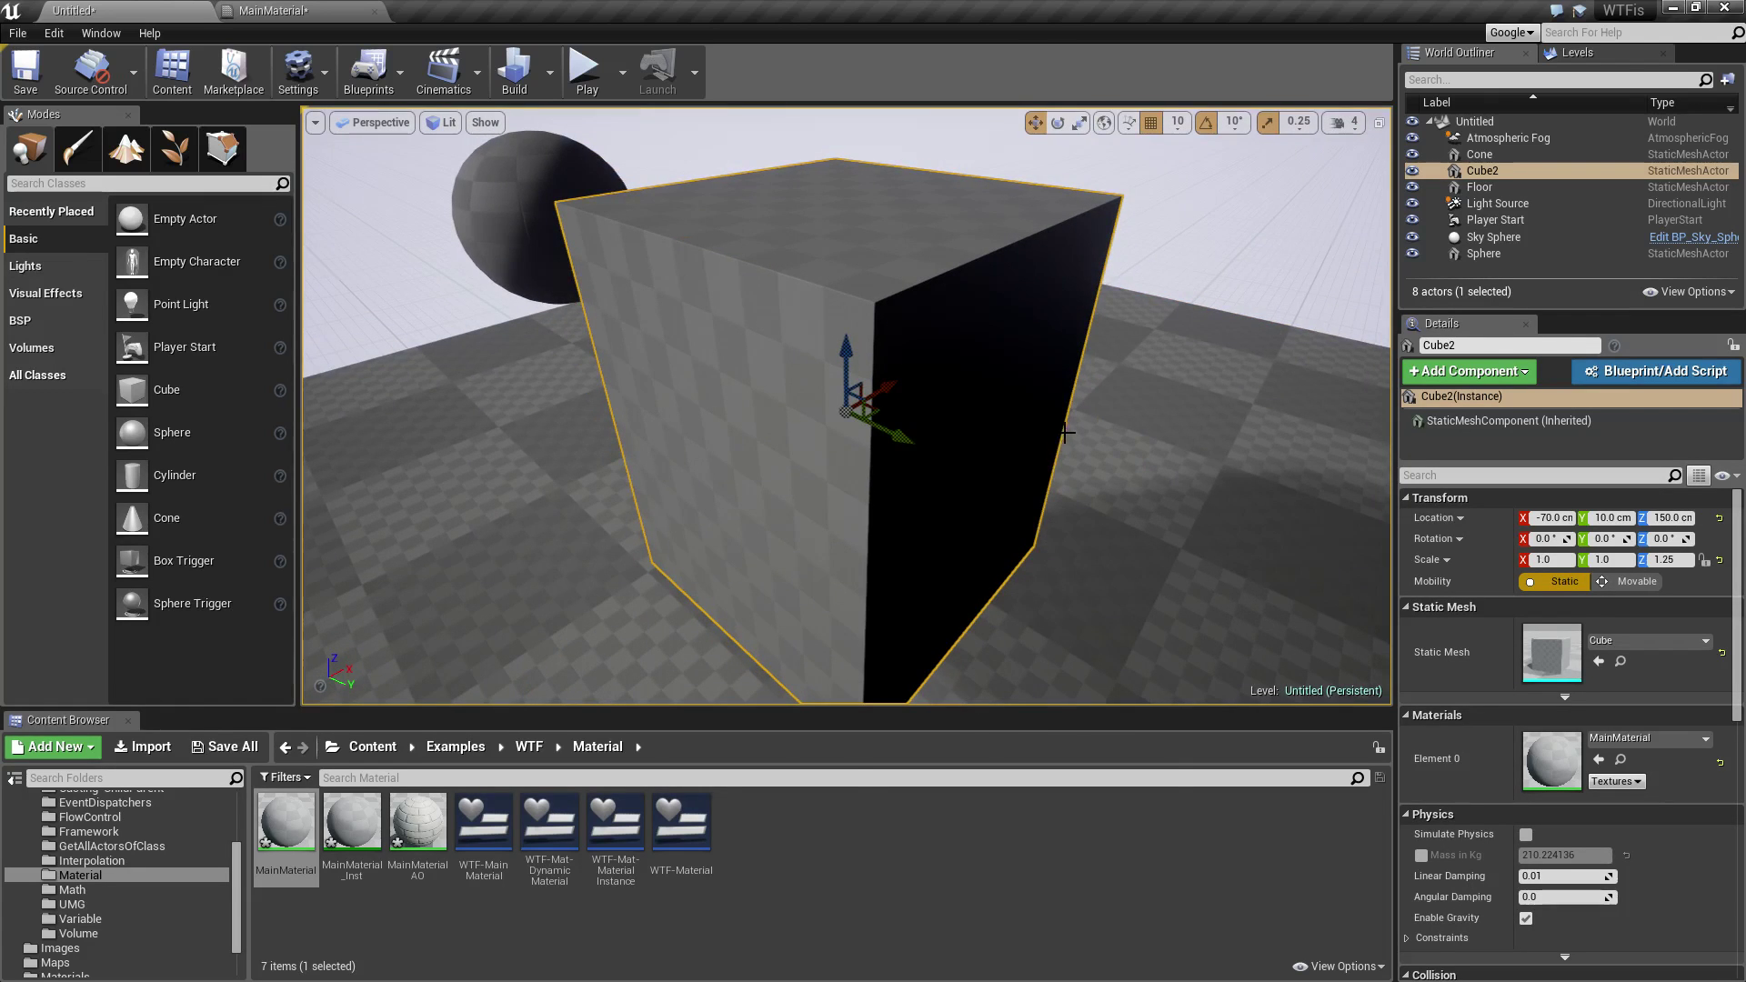
left_click(292, 833)
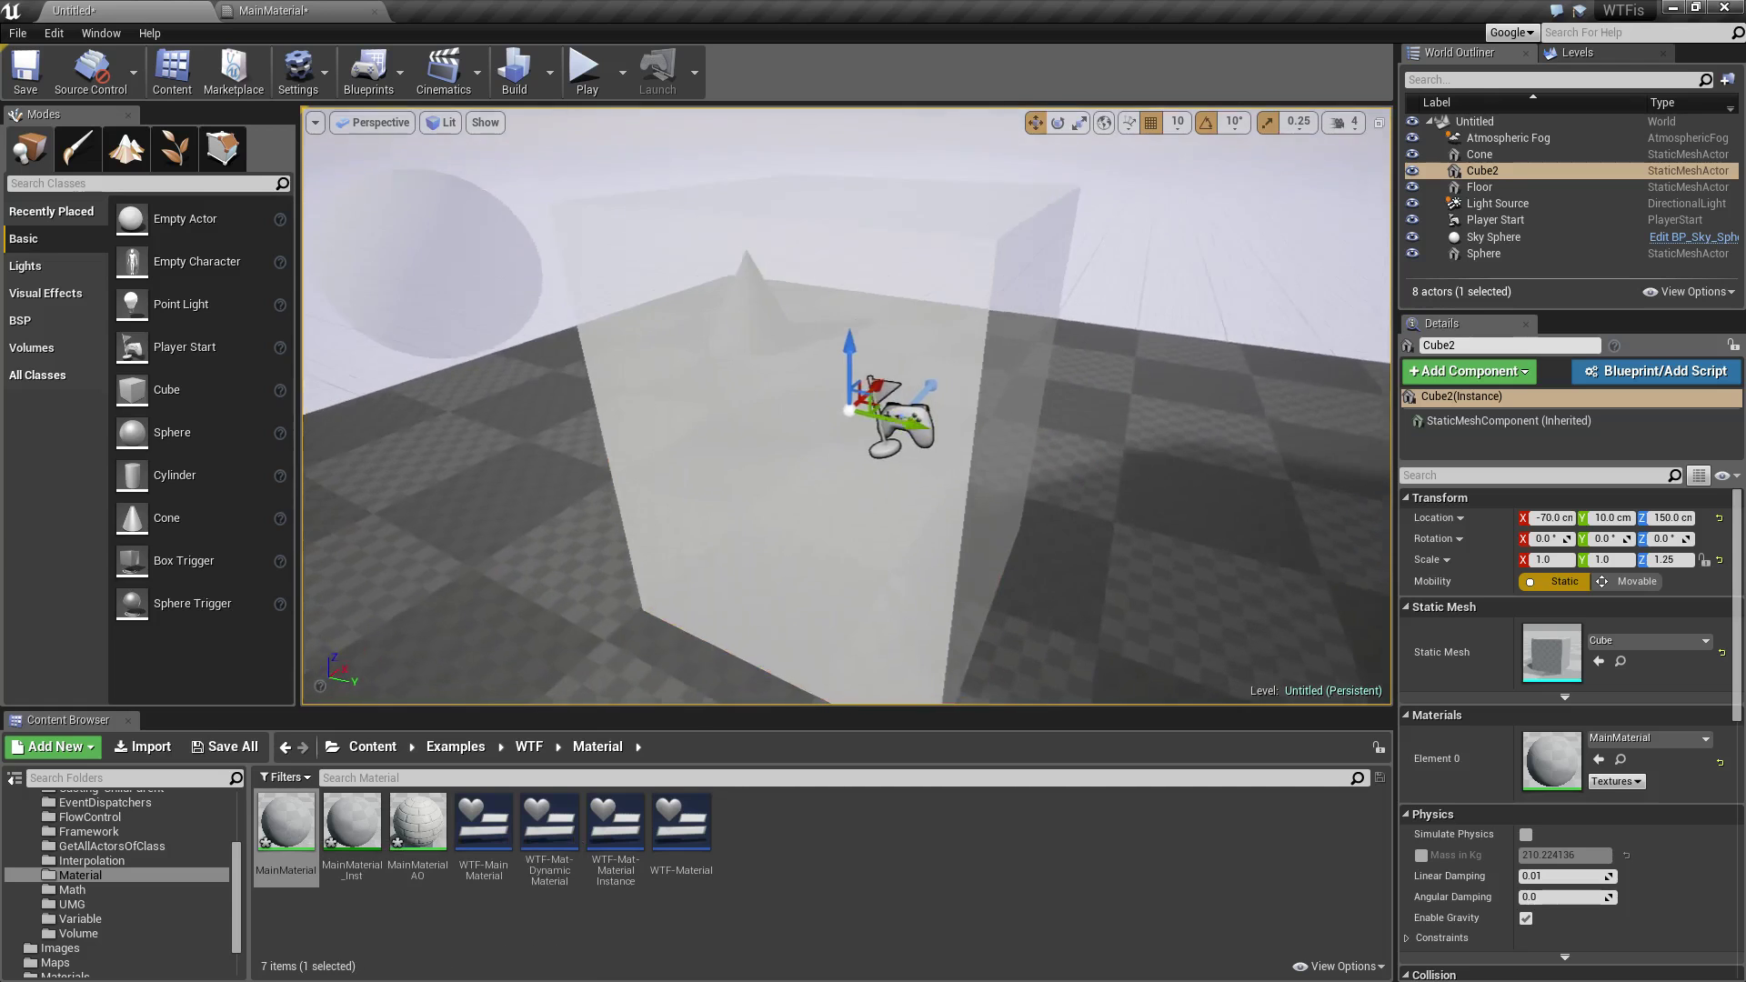
left_click_drag(846, 410, 853, 428, "alt")
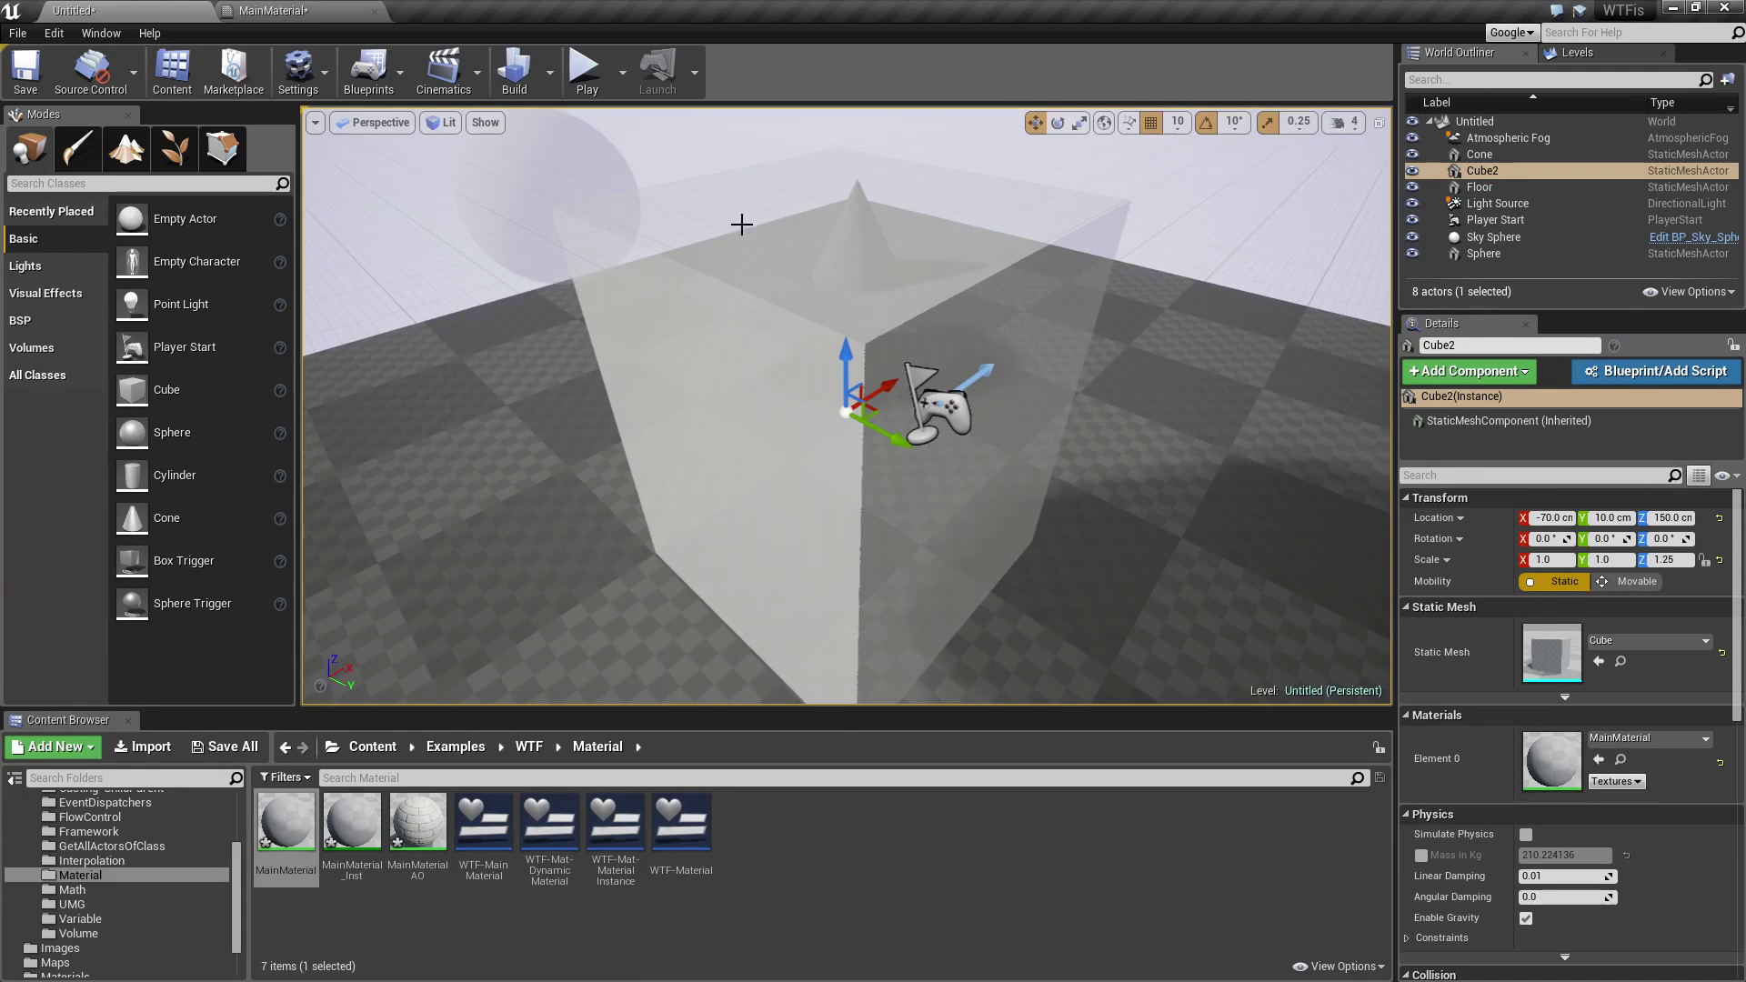
left_click_drag(1055, 445, 1092, 377, "alt")
left_click_drag(1001, 301, 877, 350, "alt")
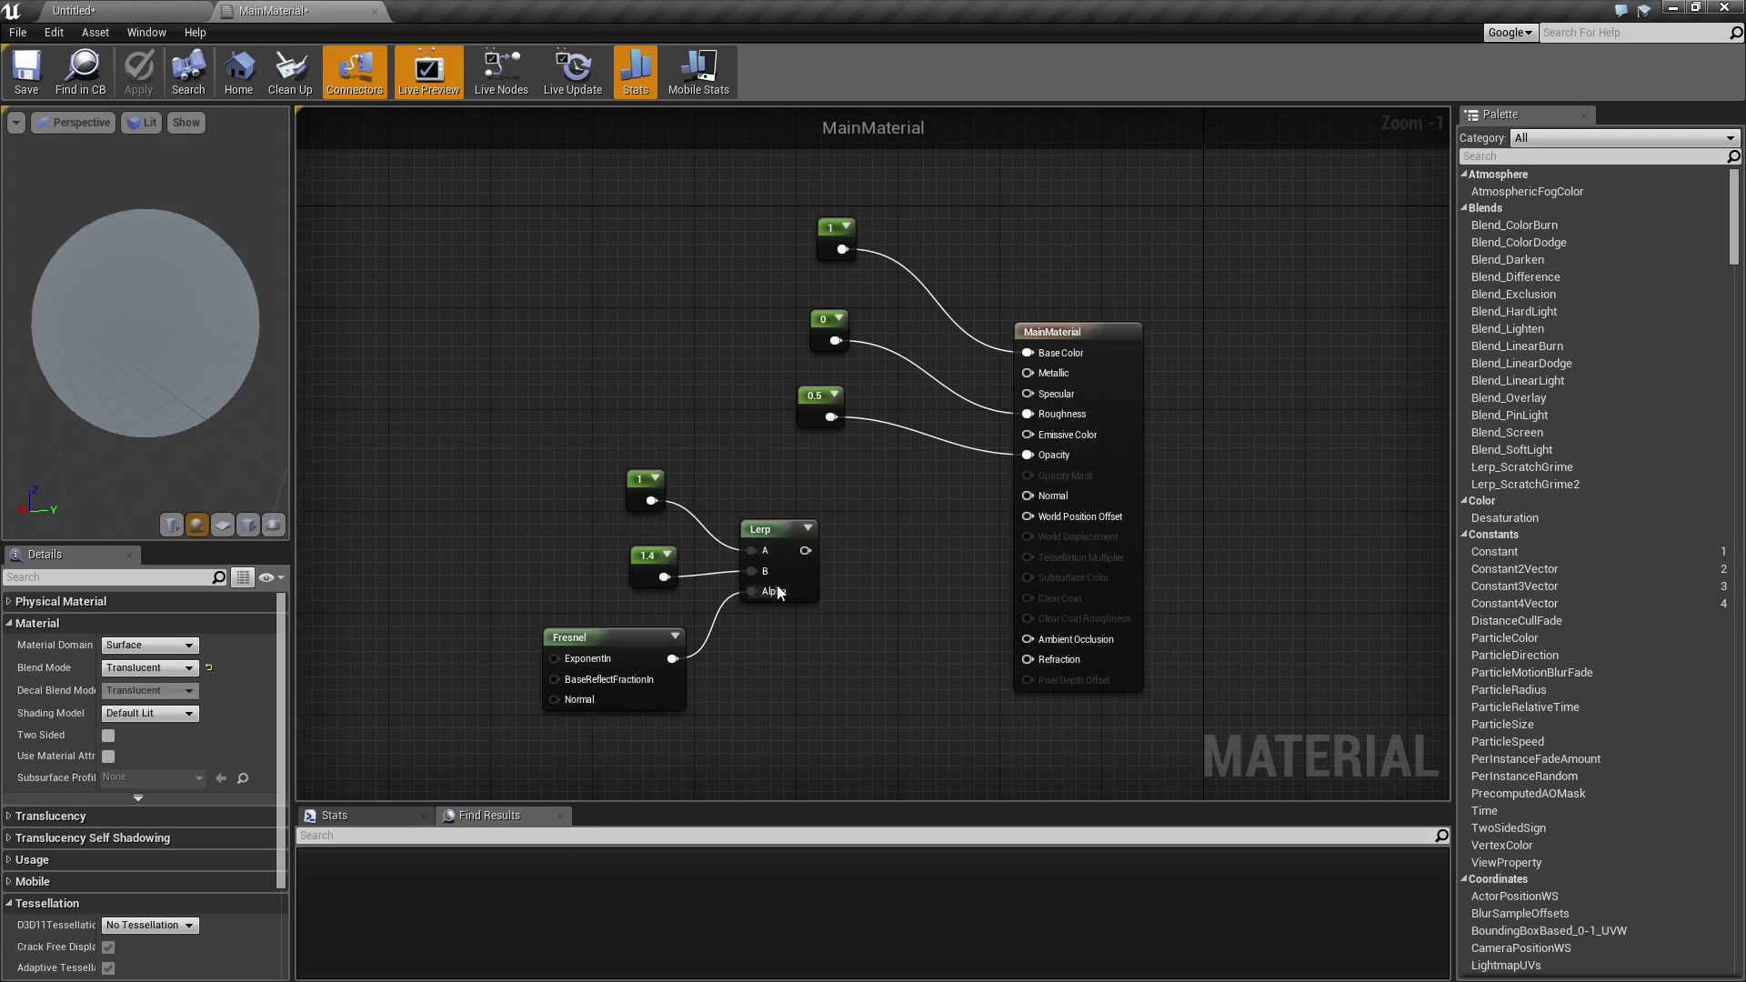
Step: Reconnect the Lerp output to MainMaterial's Refraction input, apply the change and return to the level
left_click_drag(806, 550, 1033, 657)
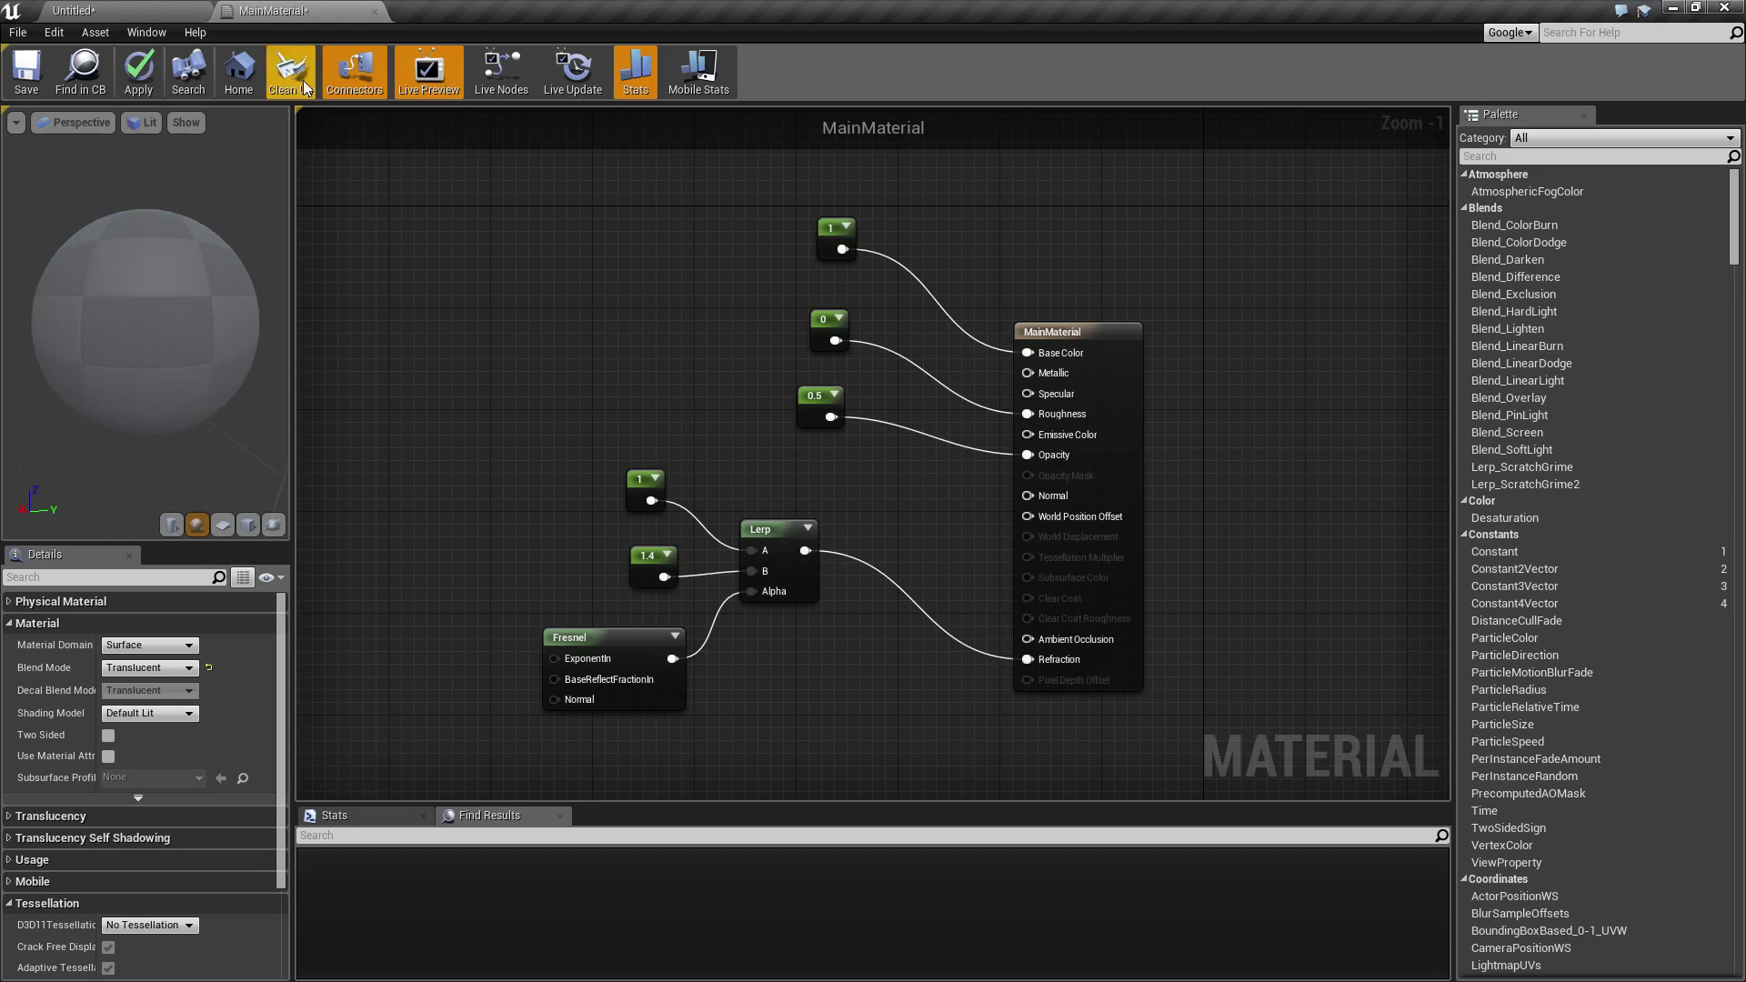
left_click(139, 80)
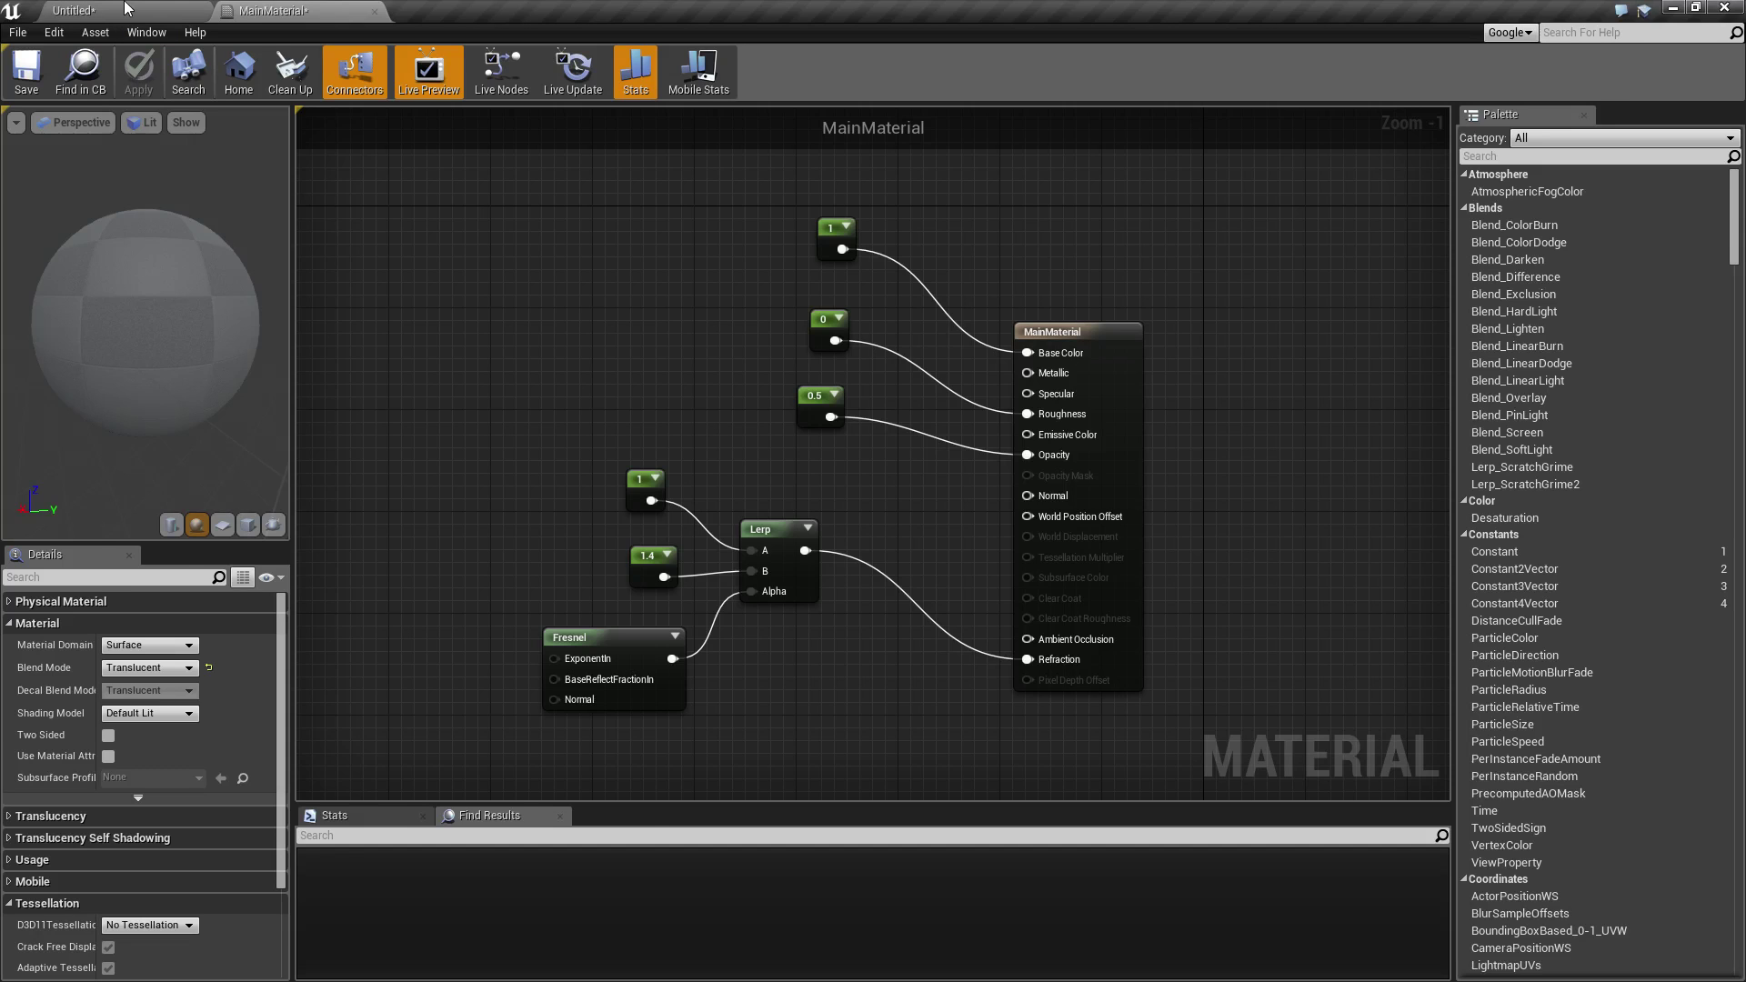
left_click(124, 9)
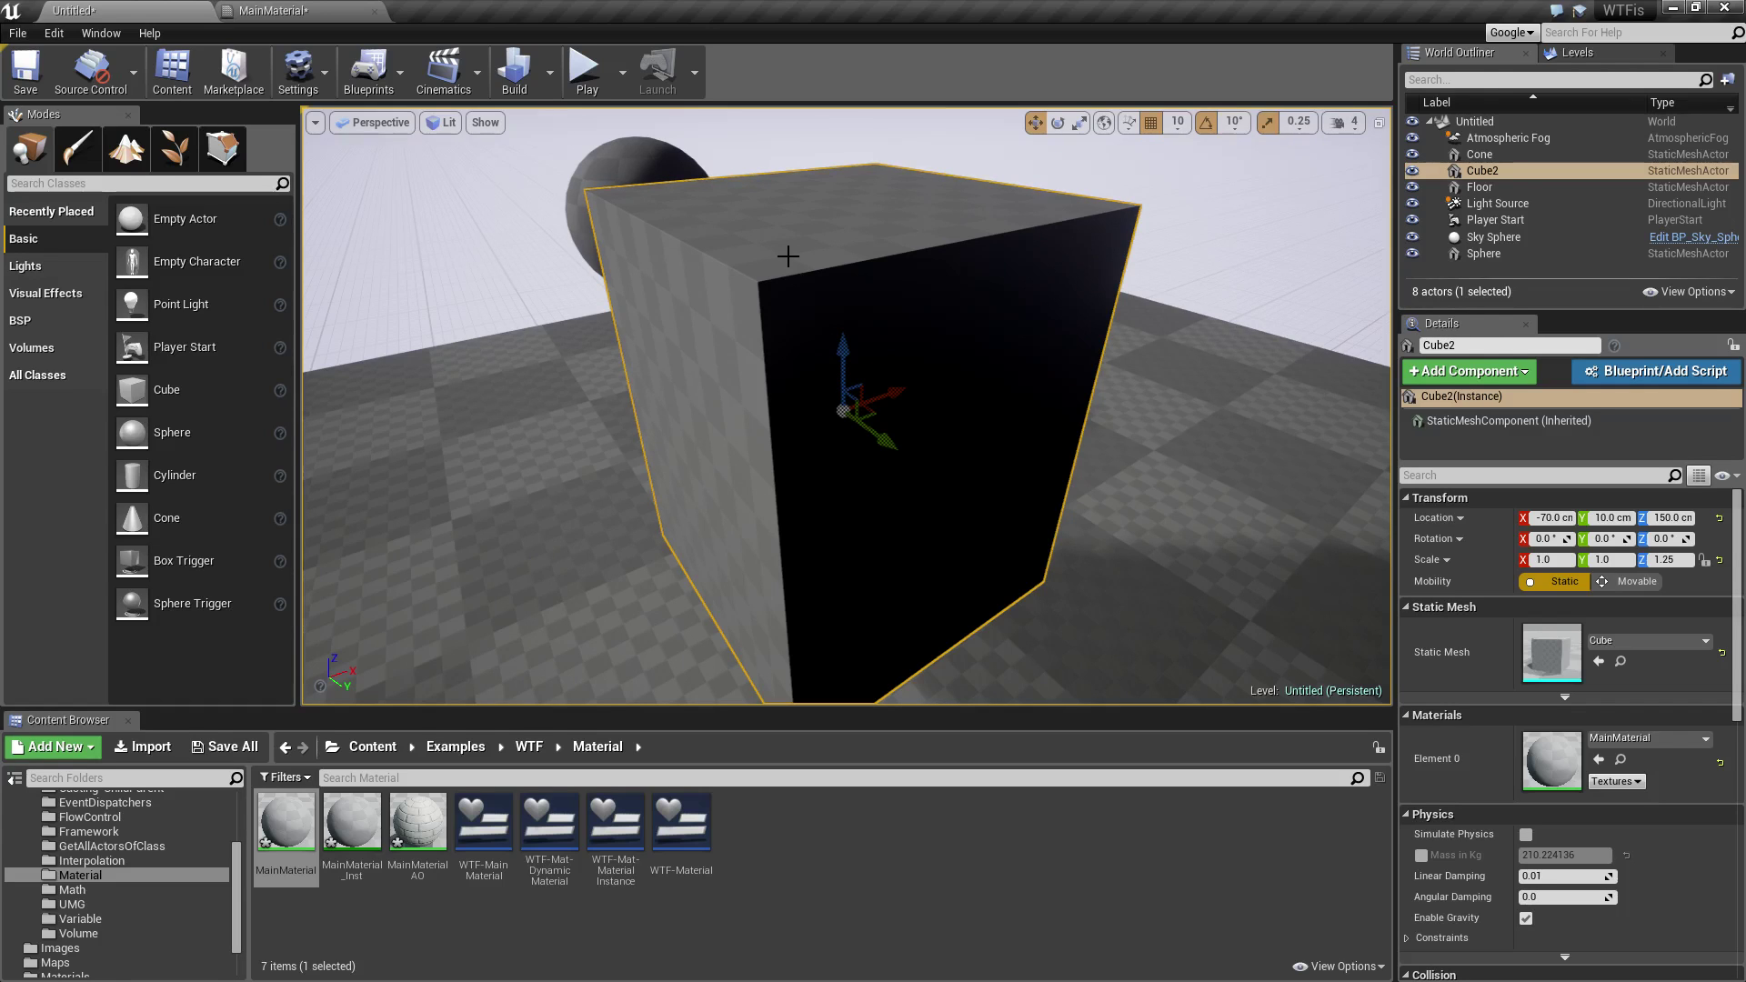
Step: Reopen the MainMaterial graph and review the Lerp, constants and Fresnel nodes feeding Refraction
left_click(296, 9)
right_click_drag(891, 615, 864, 483)
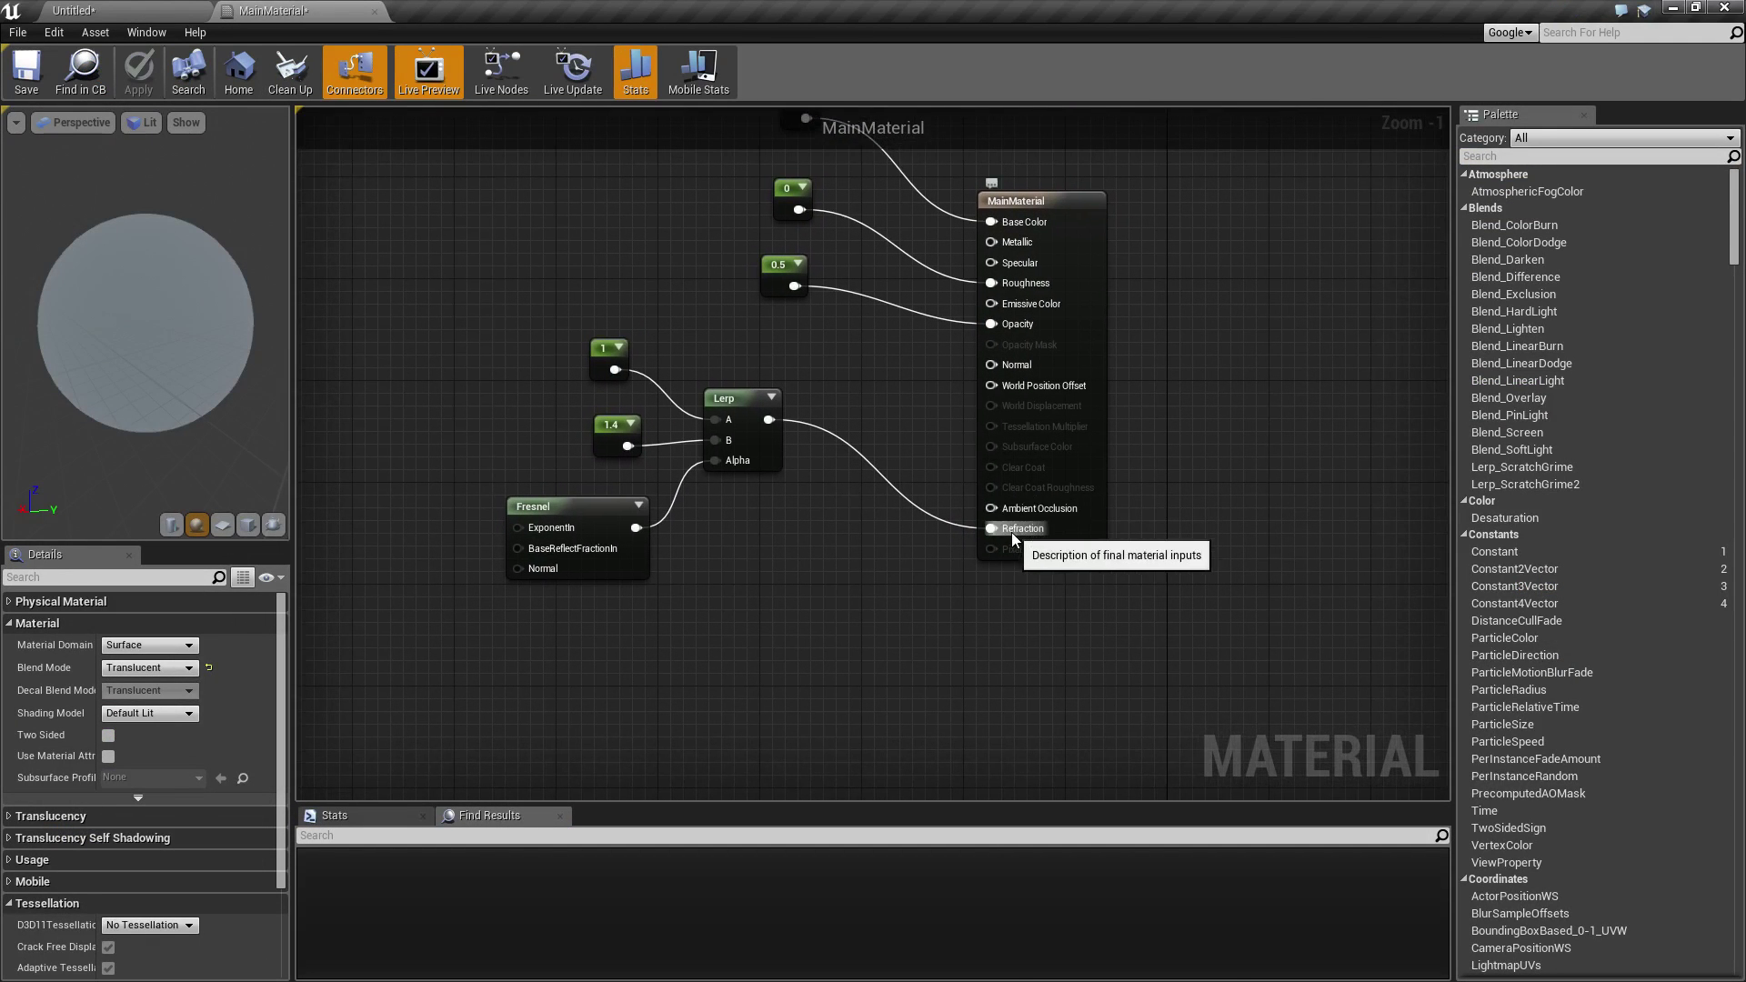
right_click_drag(884, 558, 830, 564)
scroll(774, 554, "up", 1)
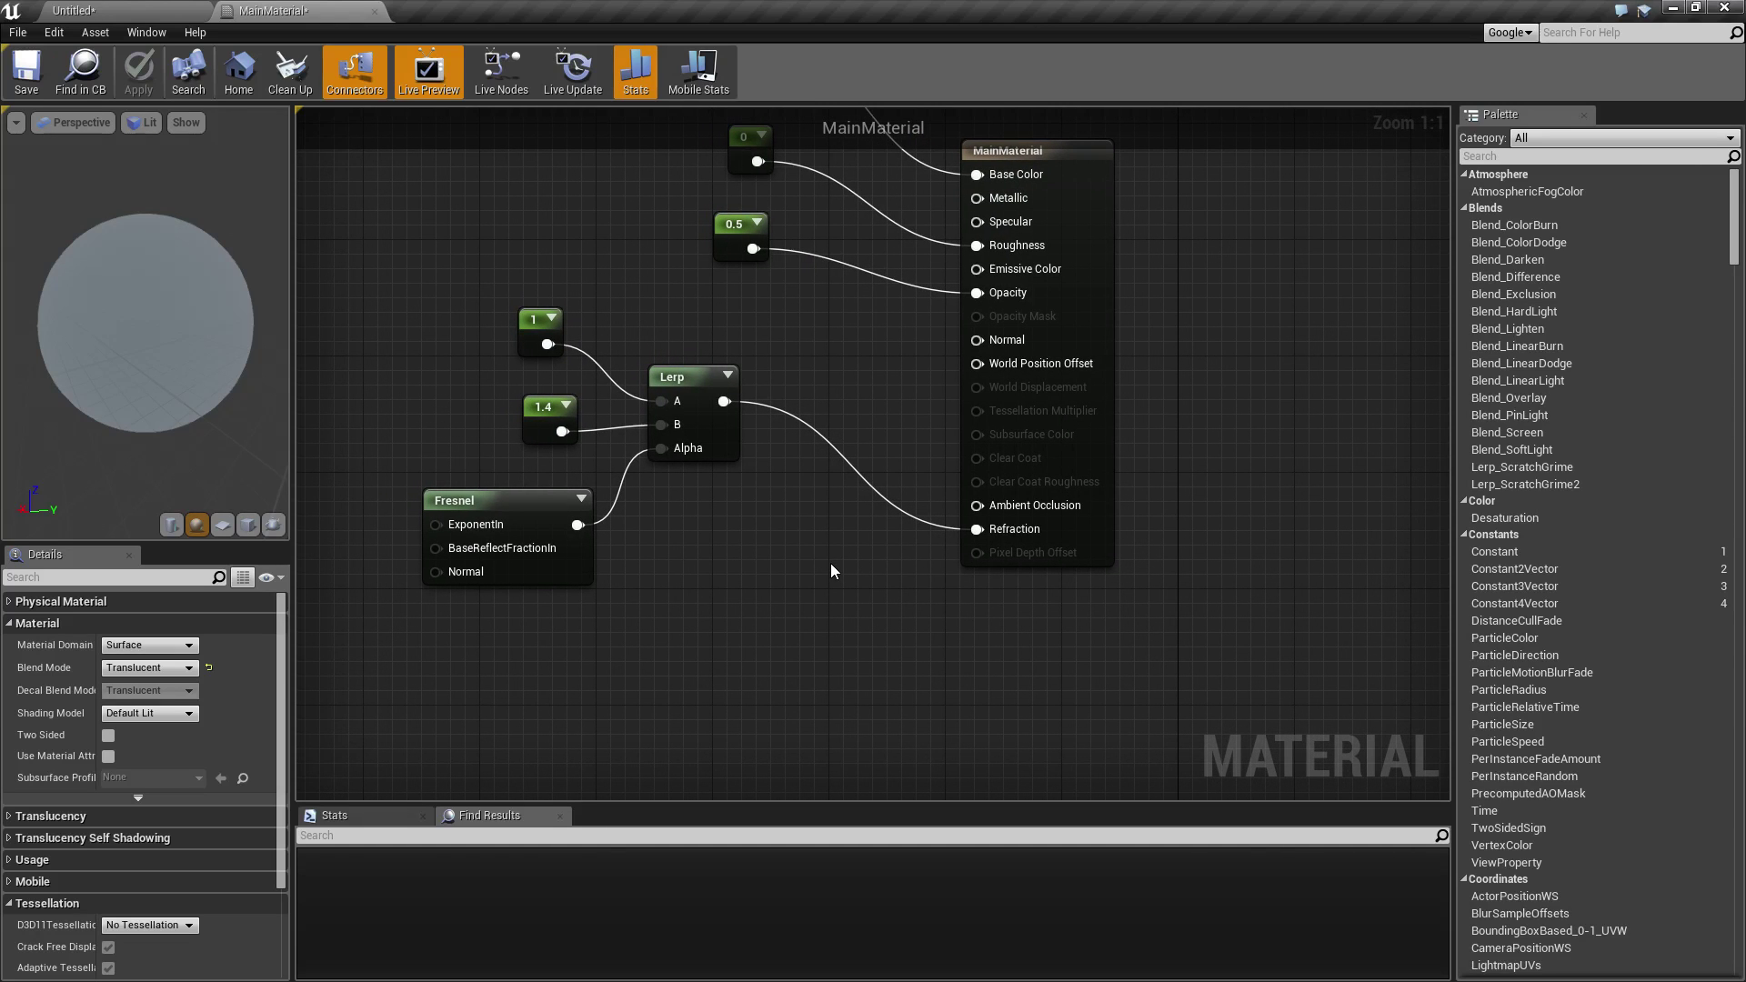
right_click_drag(832, 571, 995, 605)
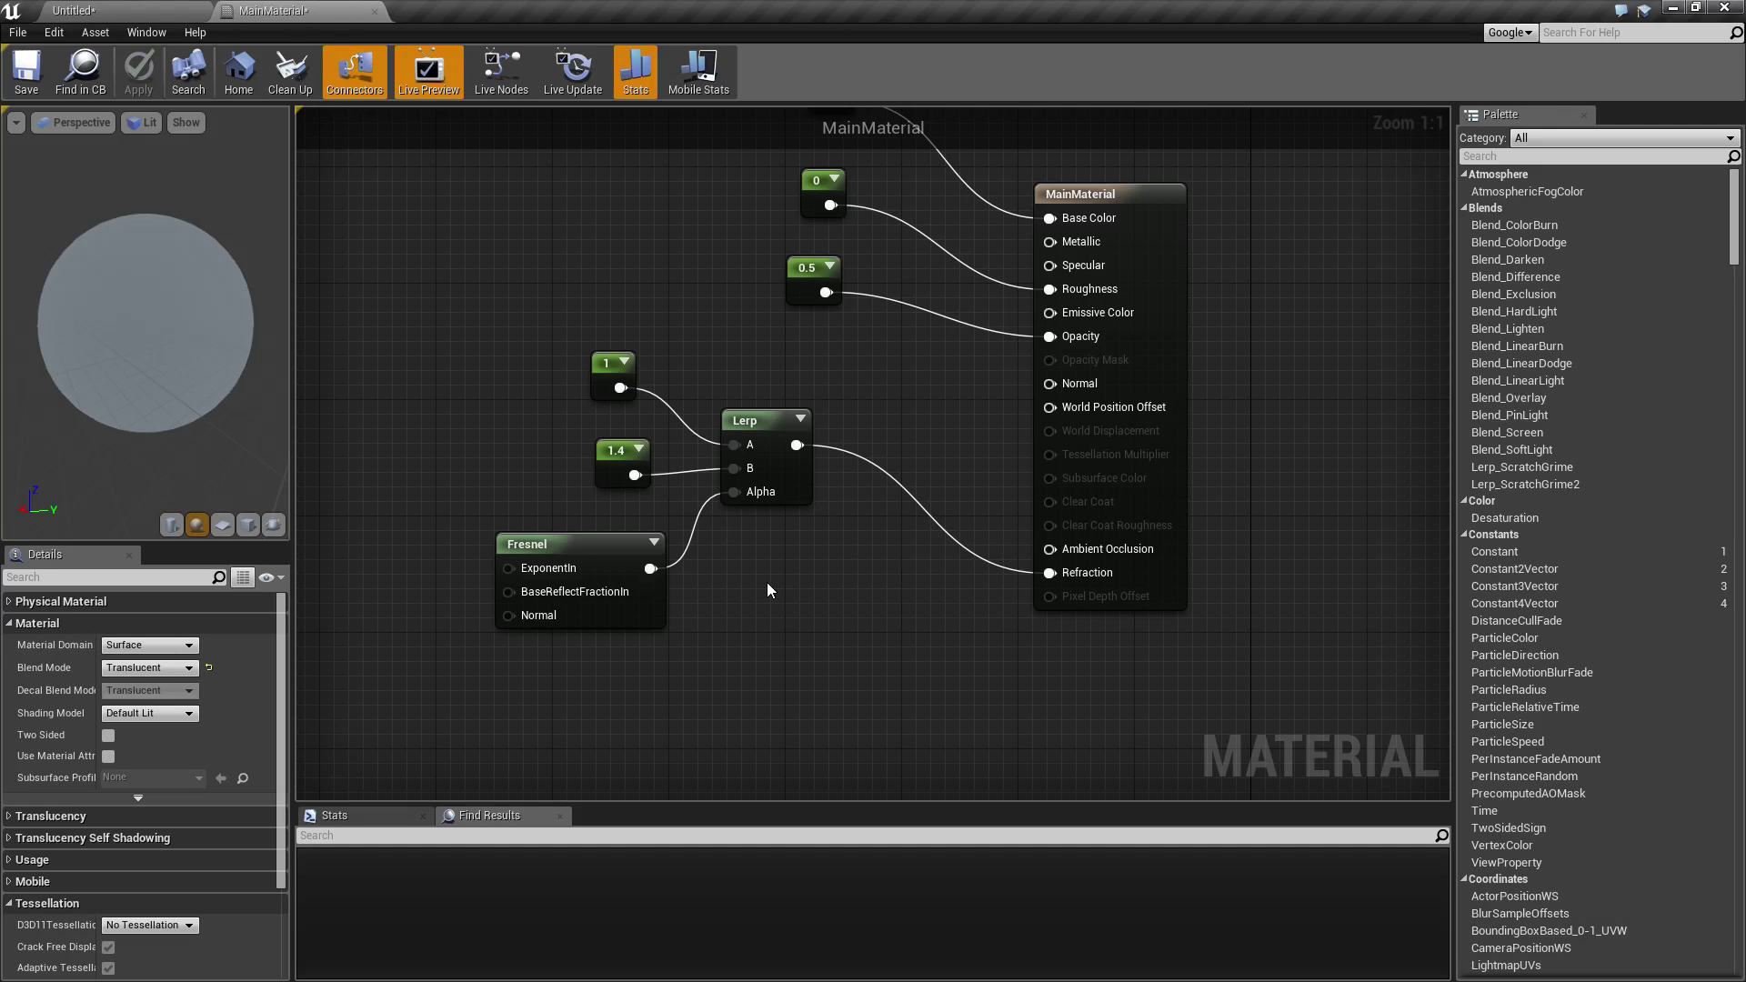
right_click_drag(815, 607, 829, 620)
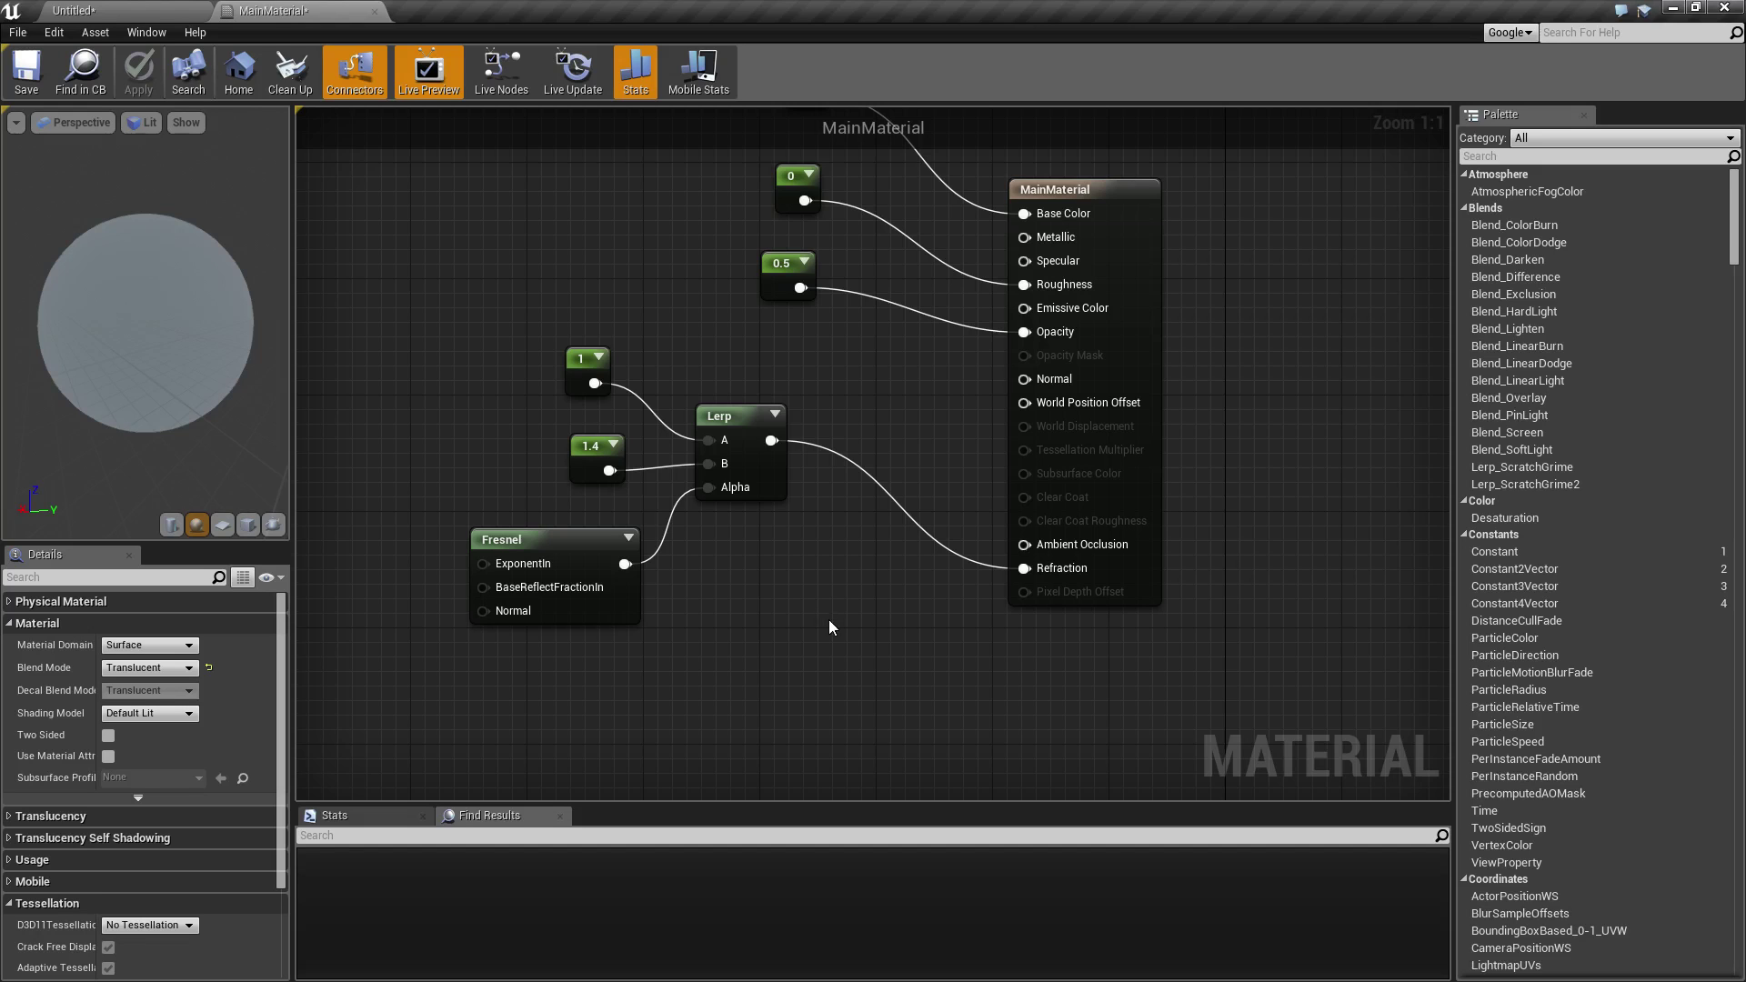
Step: Return to the level and orbit around Cube2 to examine the restored refraction of the cone and sphere
left_click(125, 8)
left_click_drag(999, 497, 1109, 535, "alt")
left_click_drag(984, 452, 978, 433, "alt")
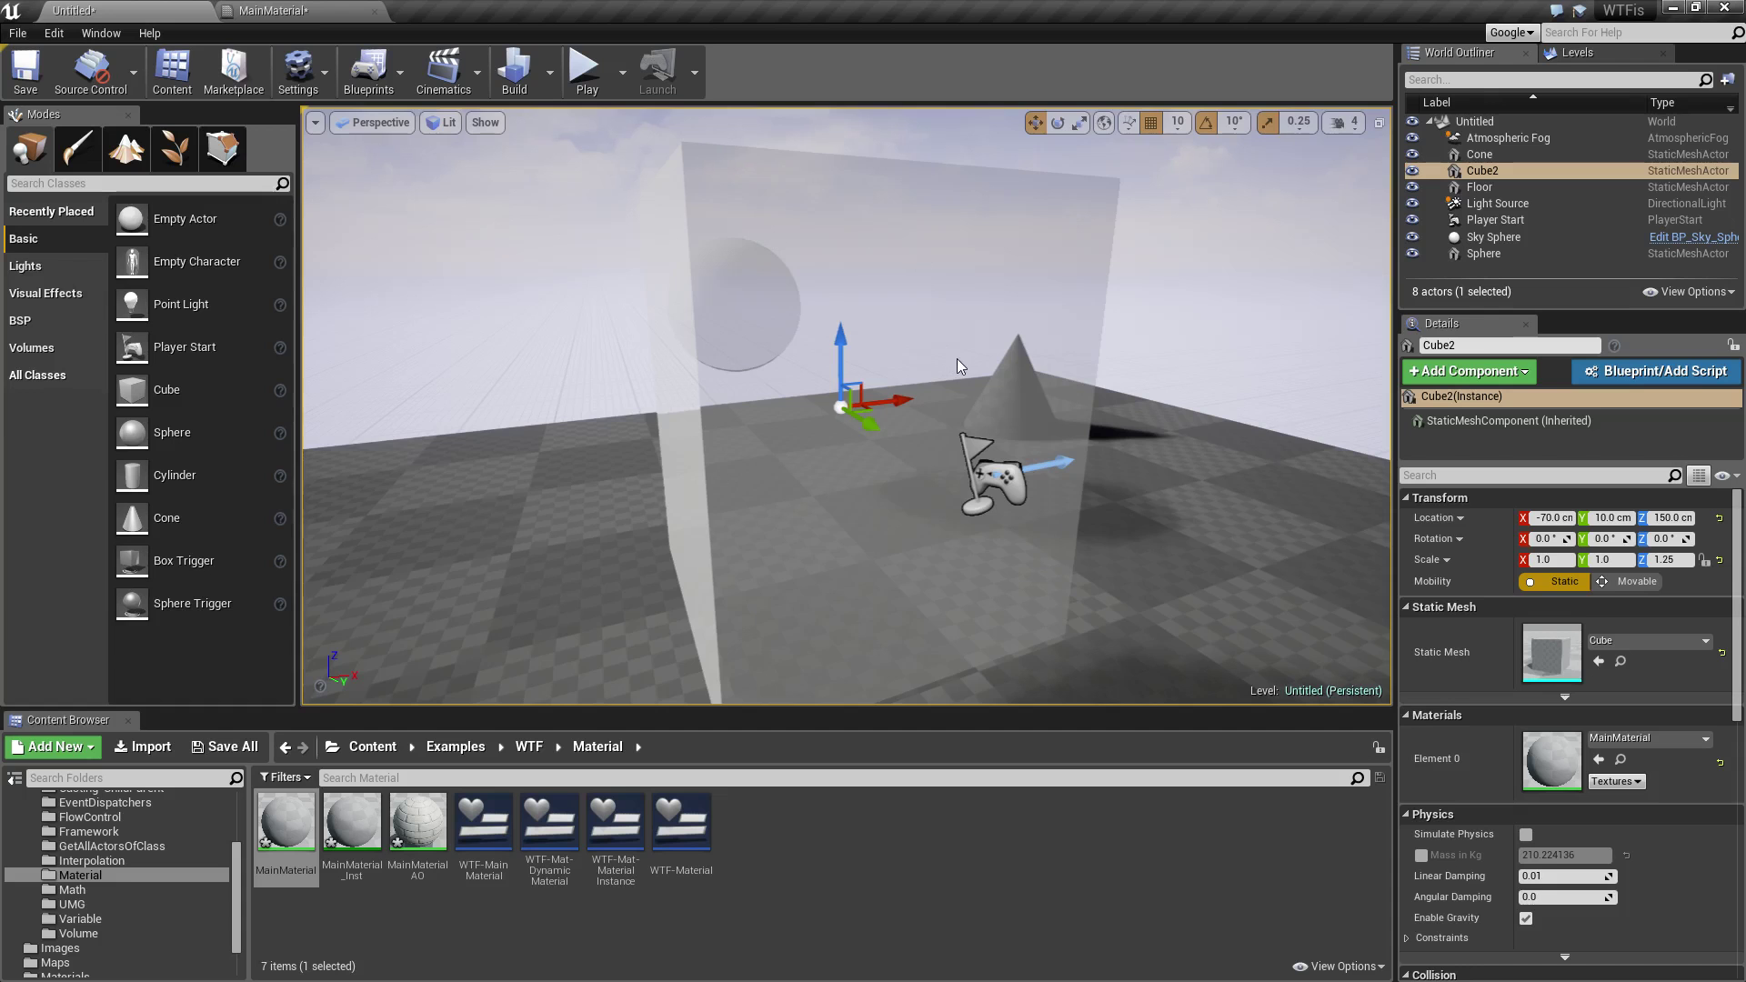
left_click_drag(957, 366, 945, 324, "alt")
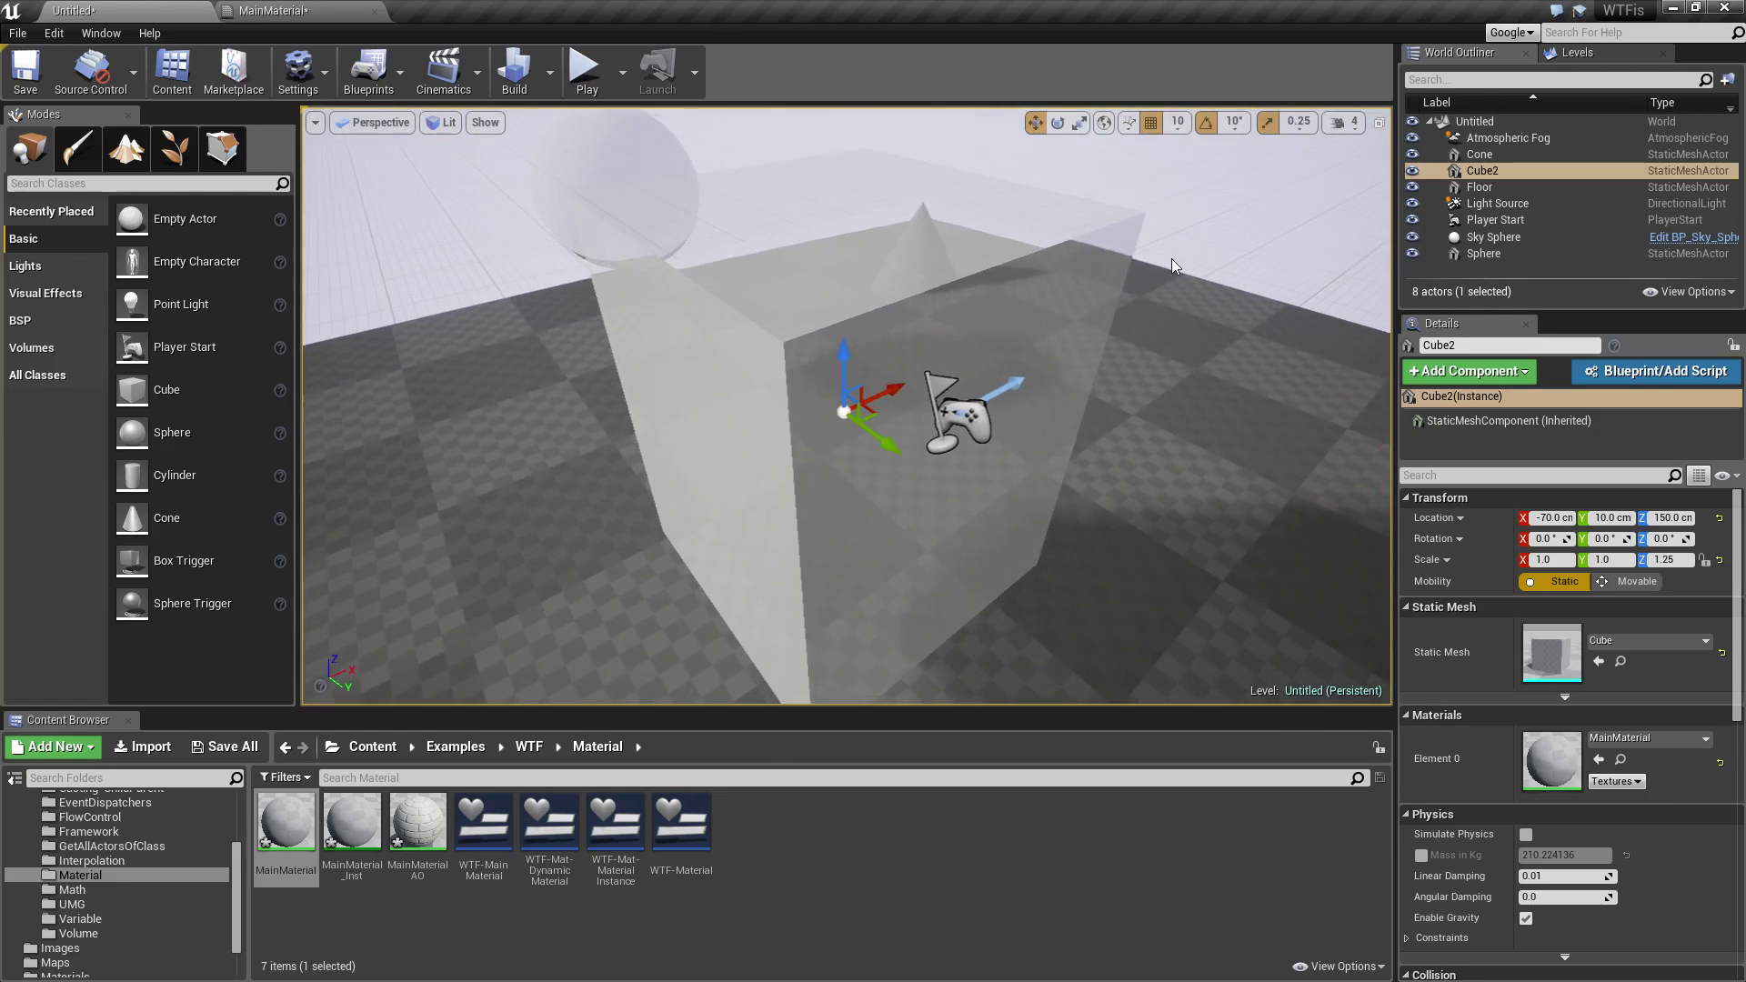
left_click_drag(794, 256, 733, 310, "alt")
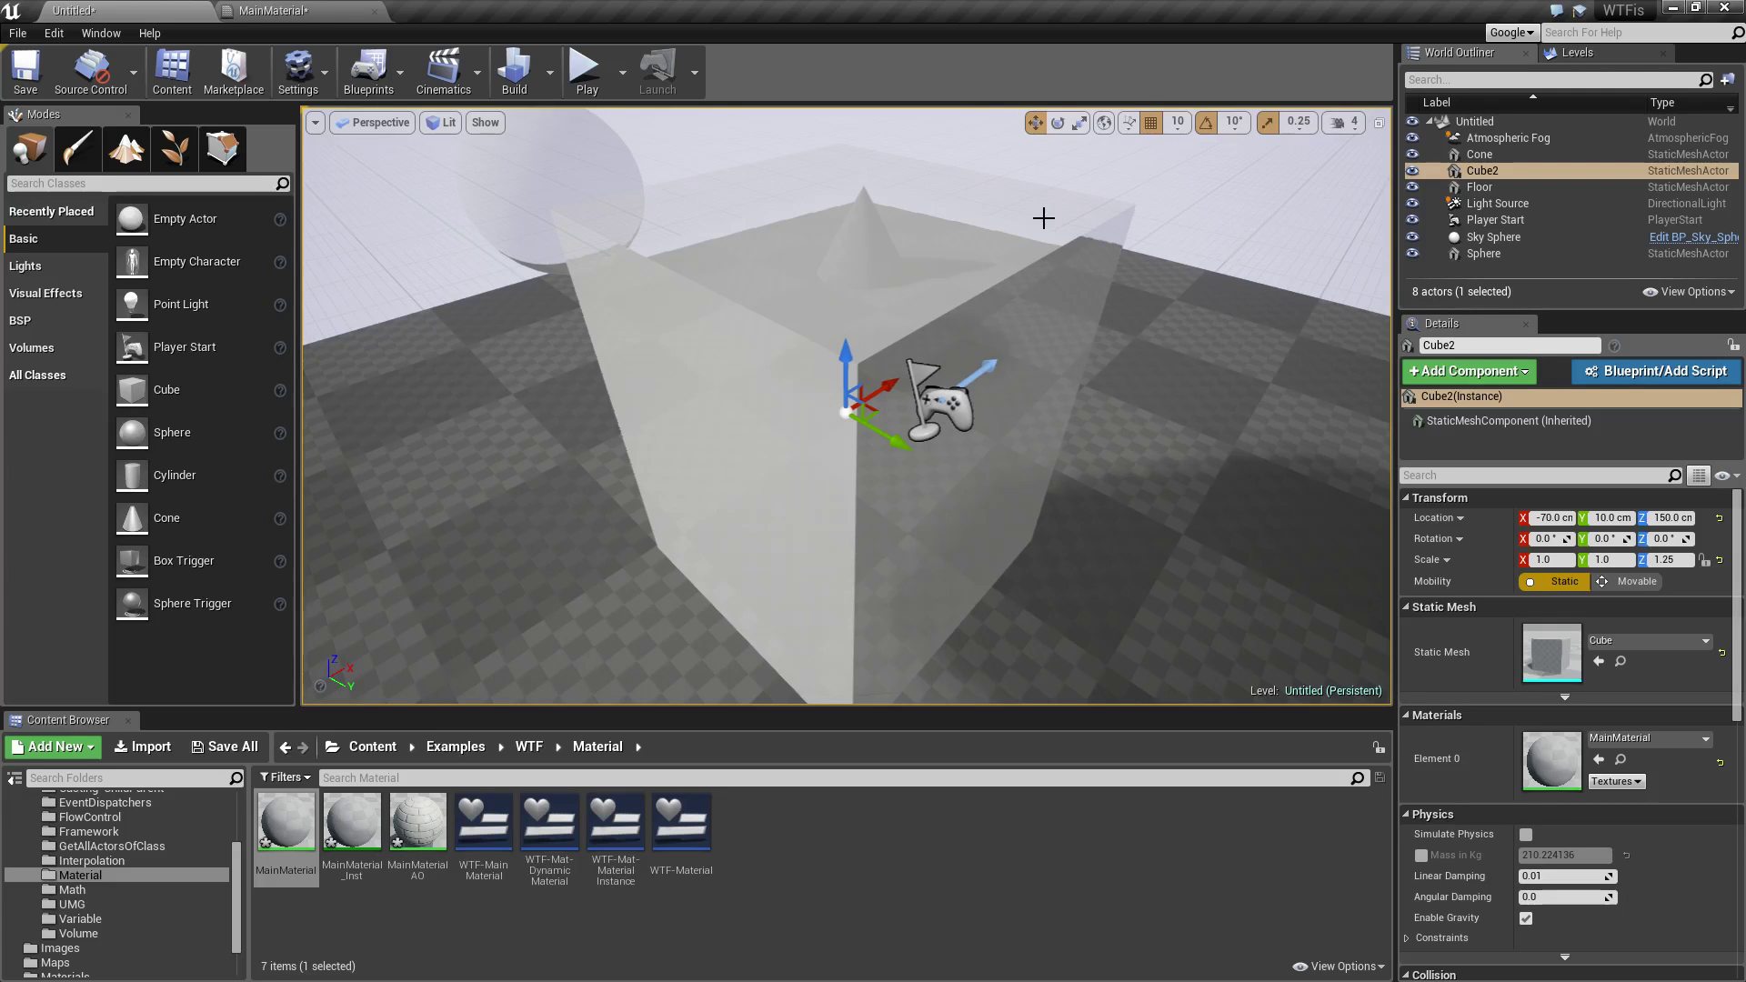
Step: In MainMaterial, collapse the Material and Tessellation properties and look briefly into Physical Material, Material and Translucency
left_click(324, 8)
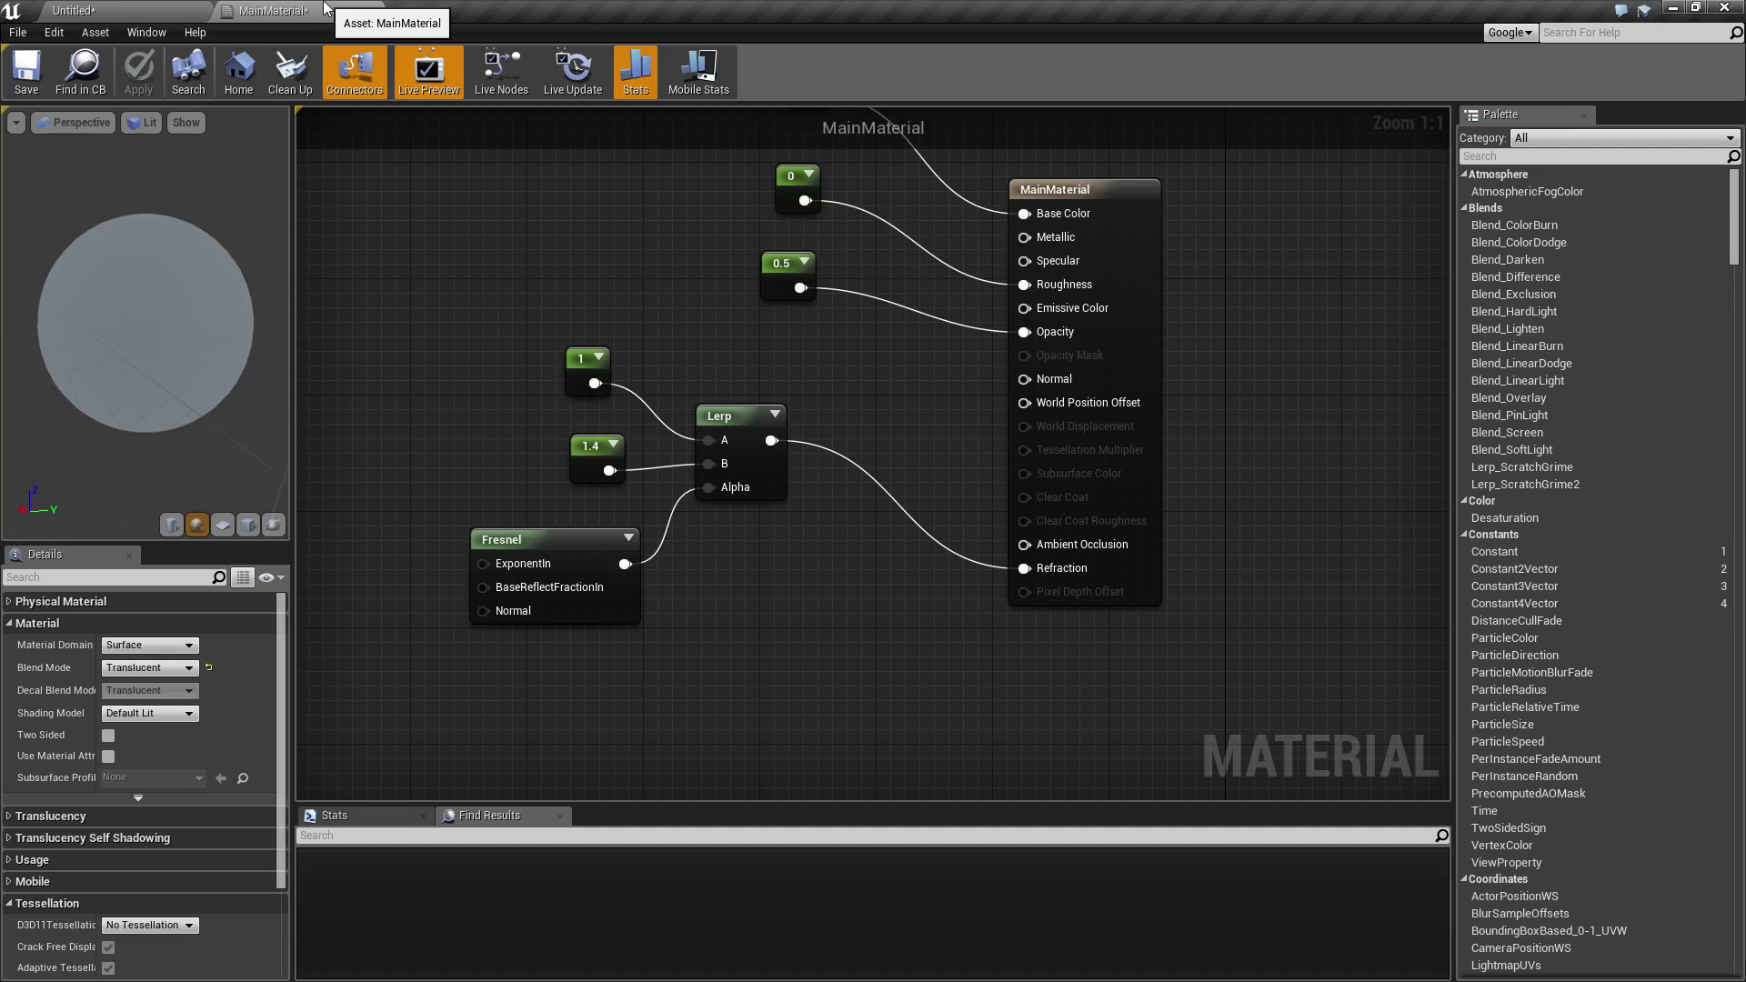
right_click_drag(847, 619, 745, 714)
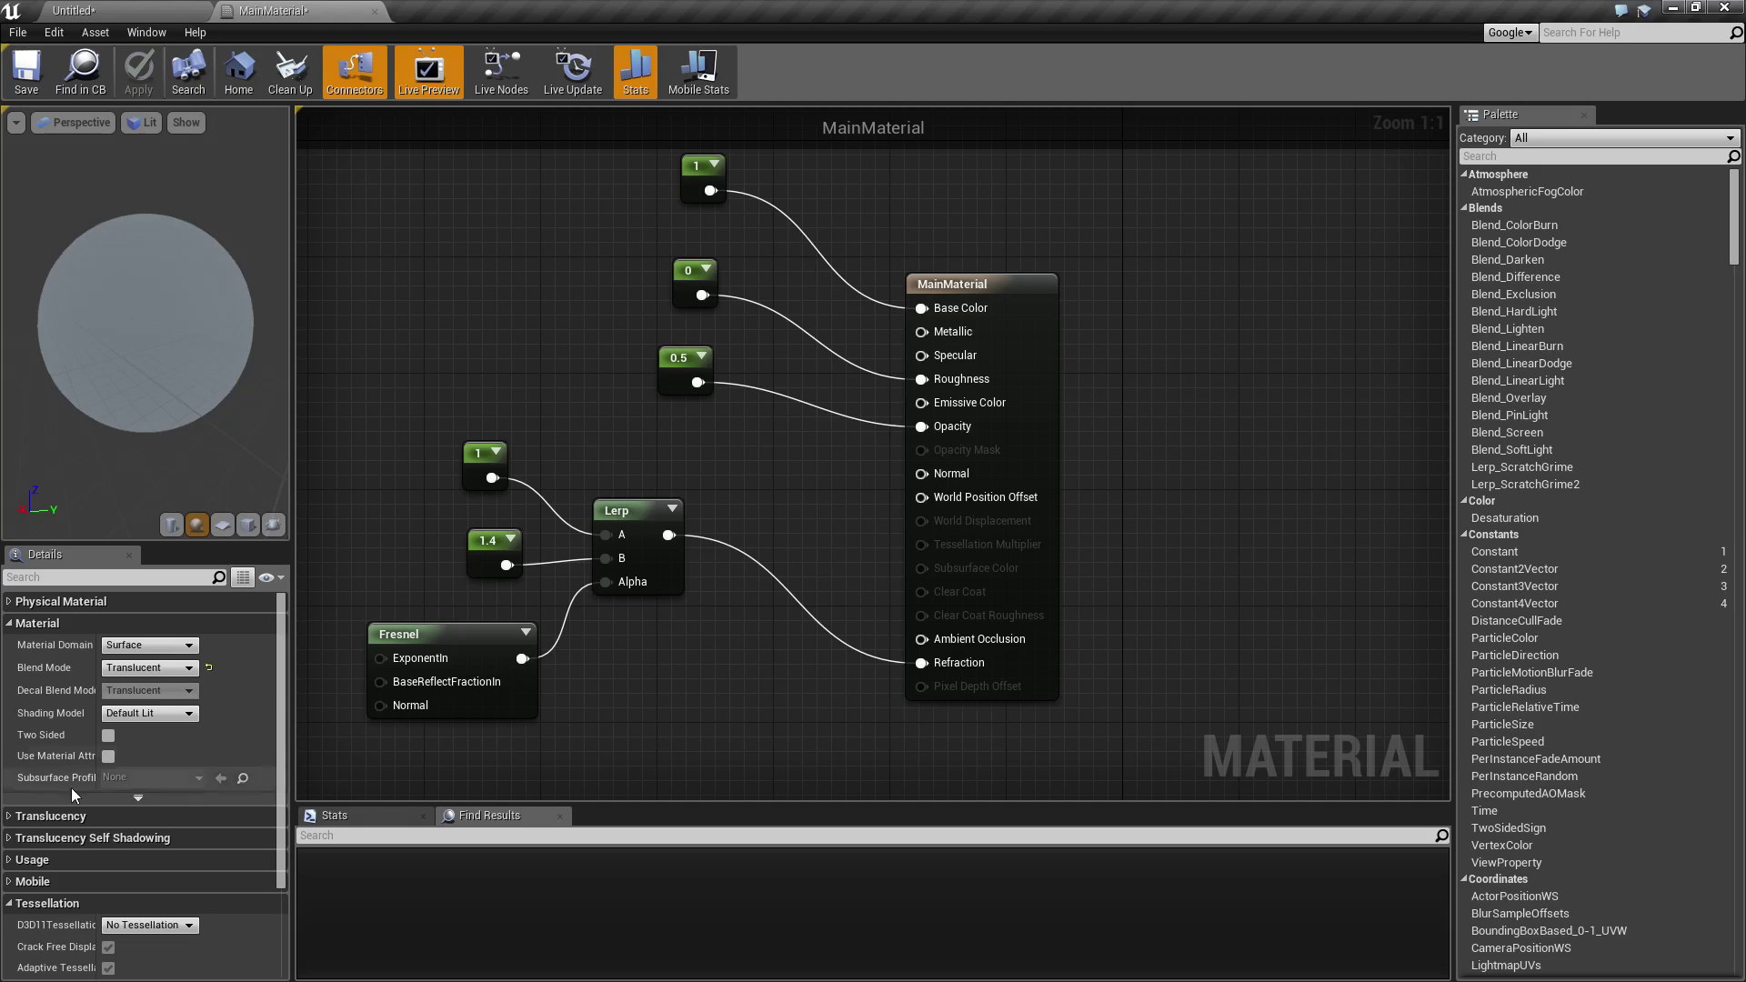
left_click(29, 625)
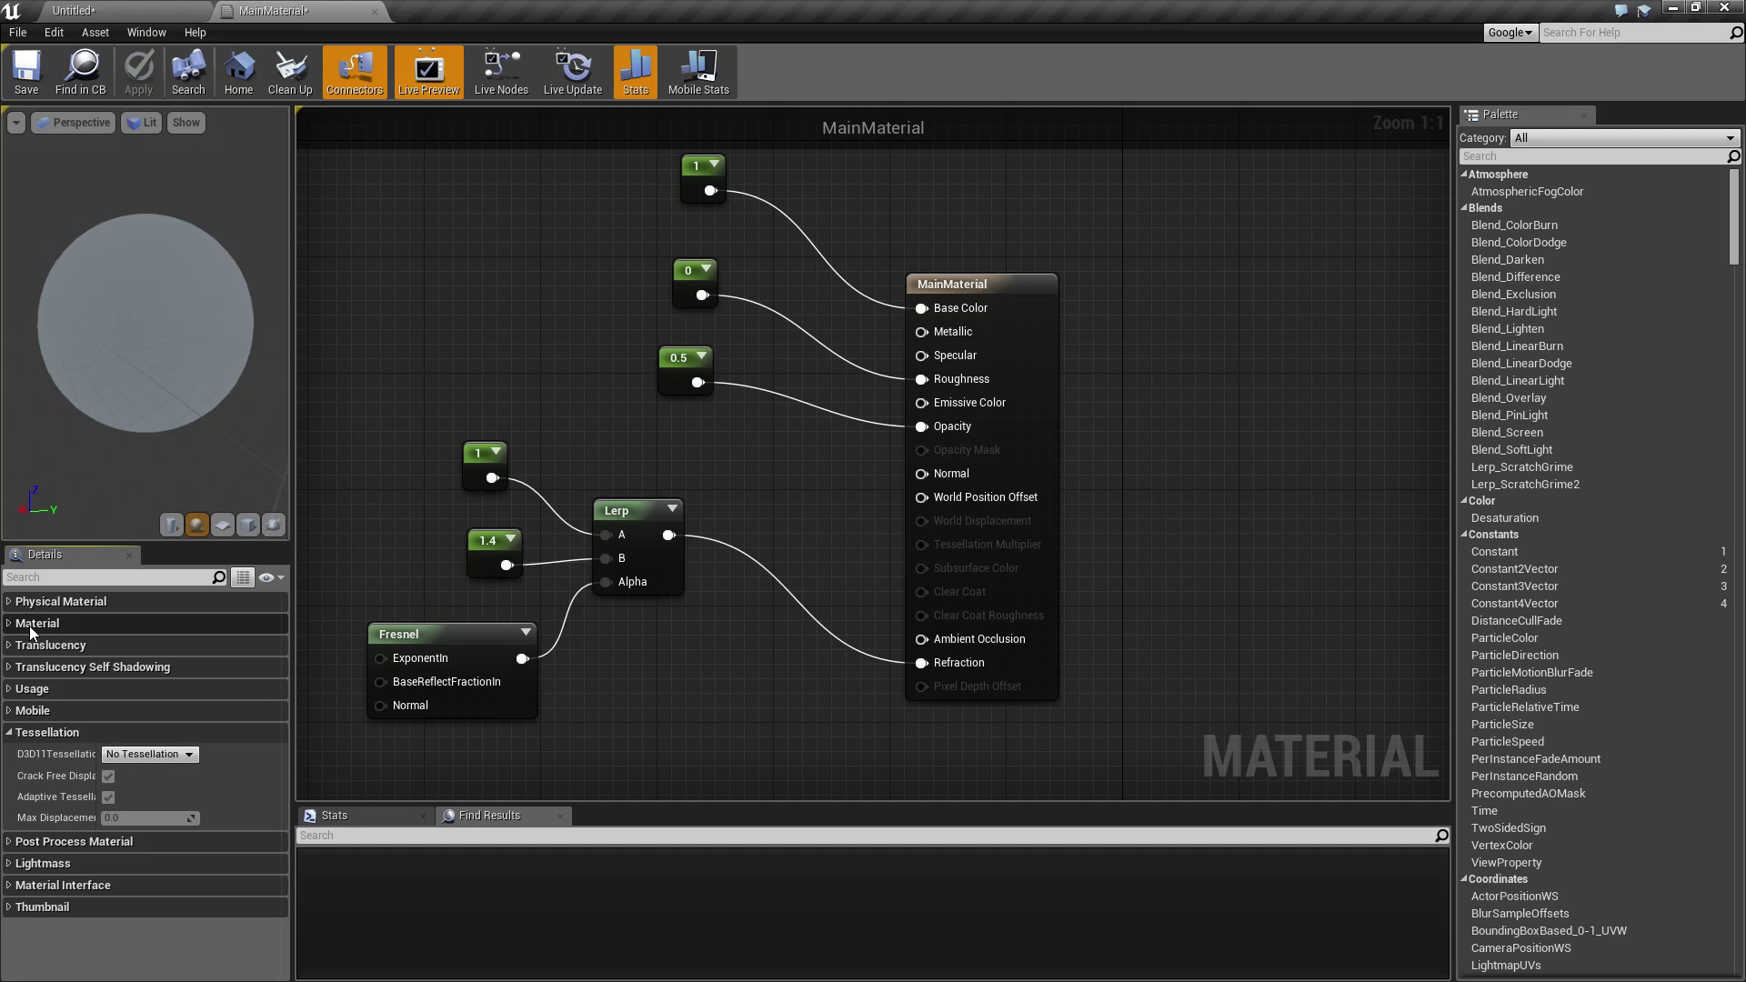
left_click(49, 732)
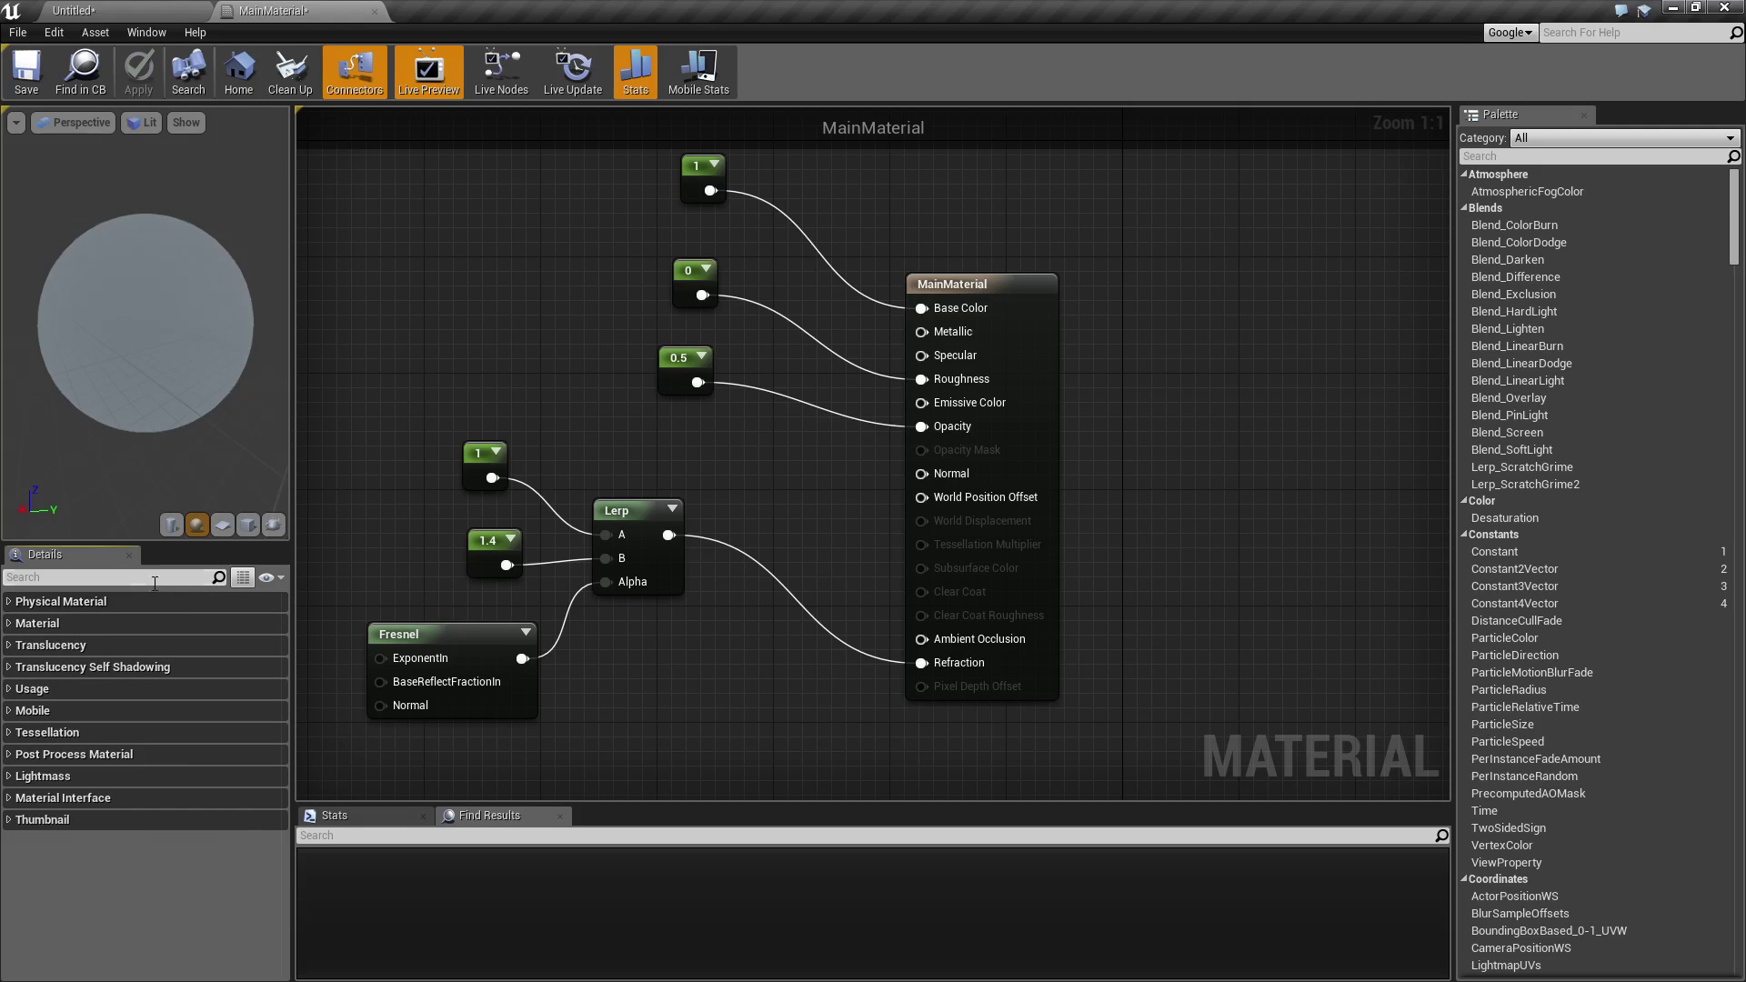
left_click(9, 603)
left_click(9, 603)
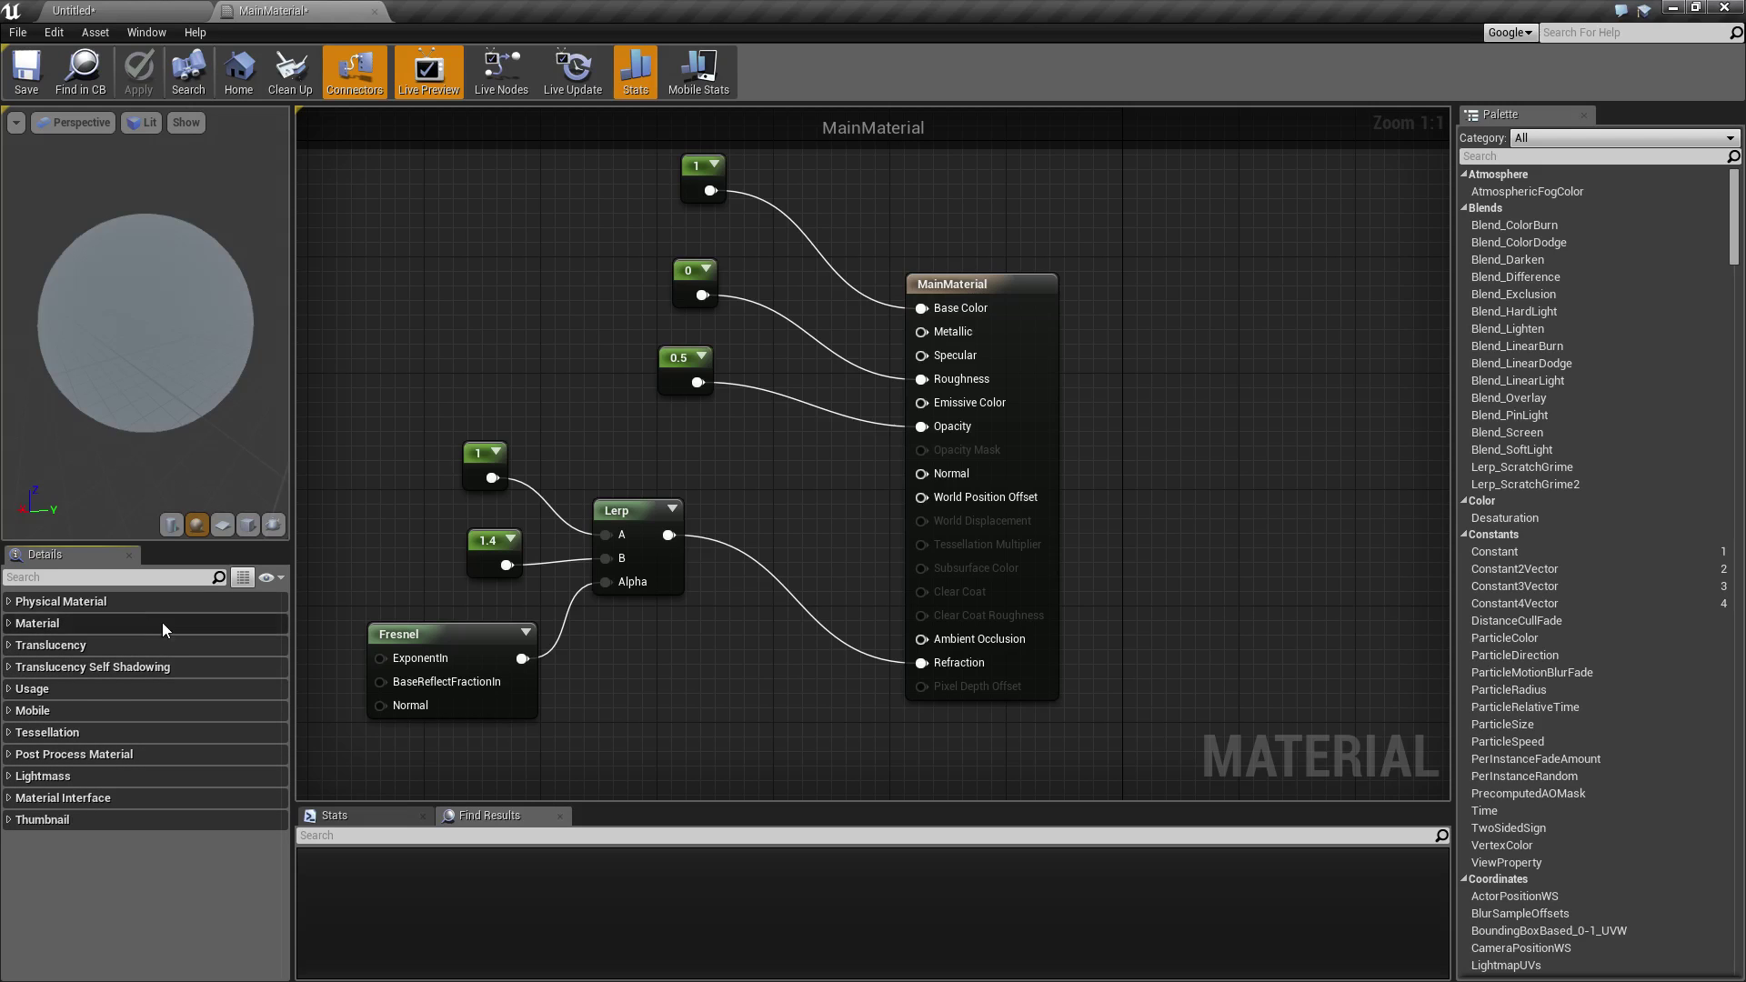
left_click(11, 624)
left_click(11, 625)
left_click(11, 645)
left_click(9, 645)
key("Home")
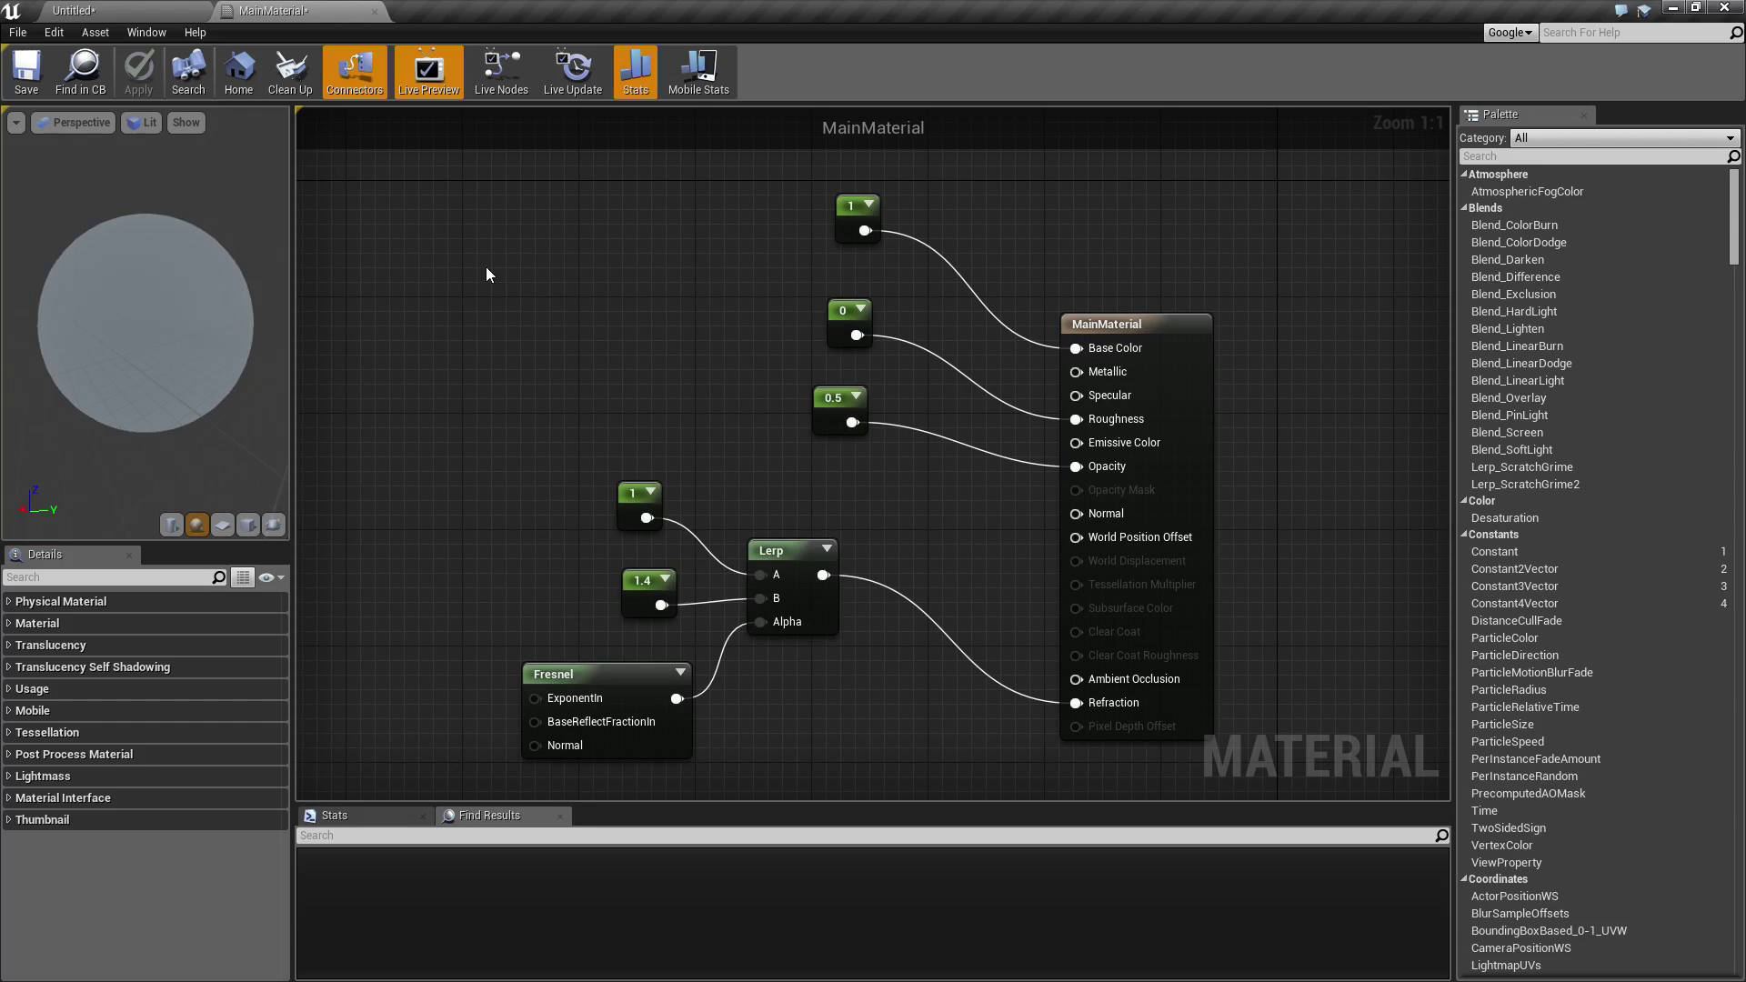
Step: Browse the available material node categories down to the Texture and Texturing groups
right_click(487, 269)
scroll(618, 363, "down", 3)
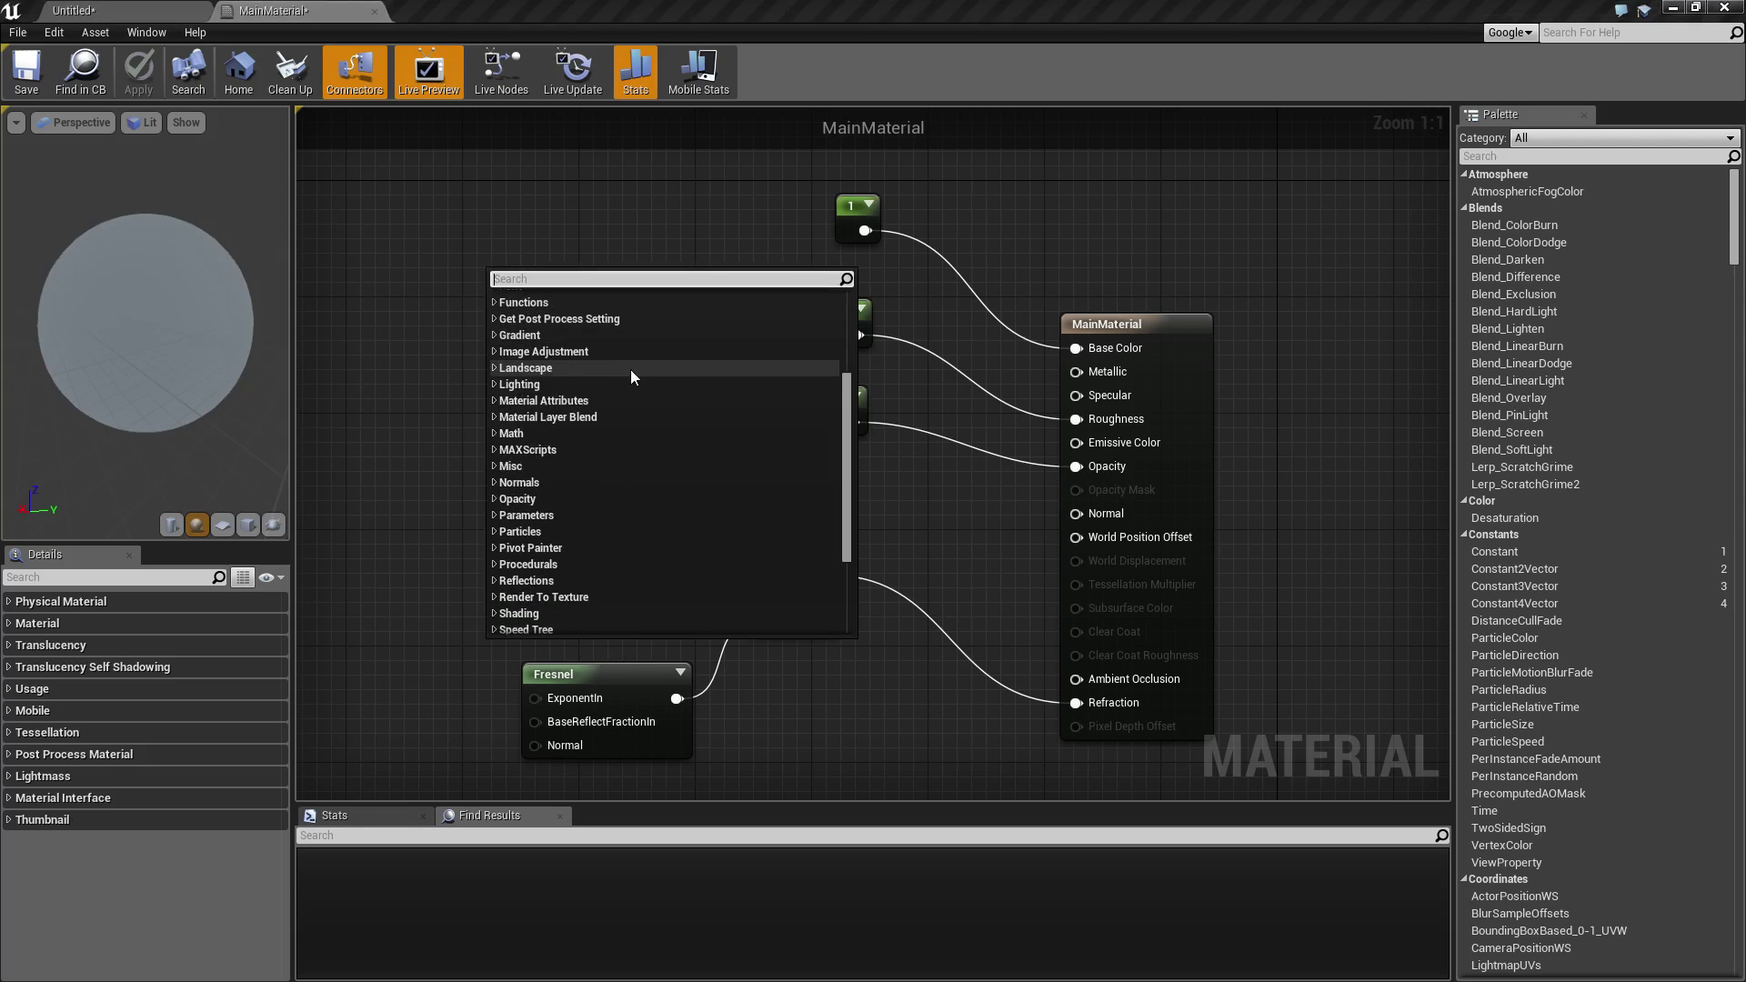
left_click(695, 182)
mouse_move(1733, 227)
left_mouse_down()
mouse_move(1742, 953)
mouse_move(1729, 224)
mouse_move(1735, 700)
mouse_move(1711, 744)
mouse_move(1743, 818)
left_mouse_up()
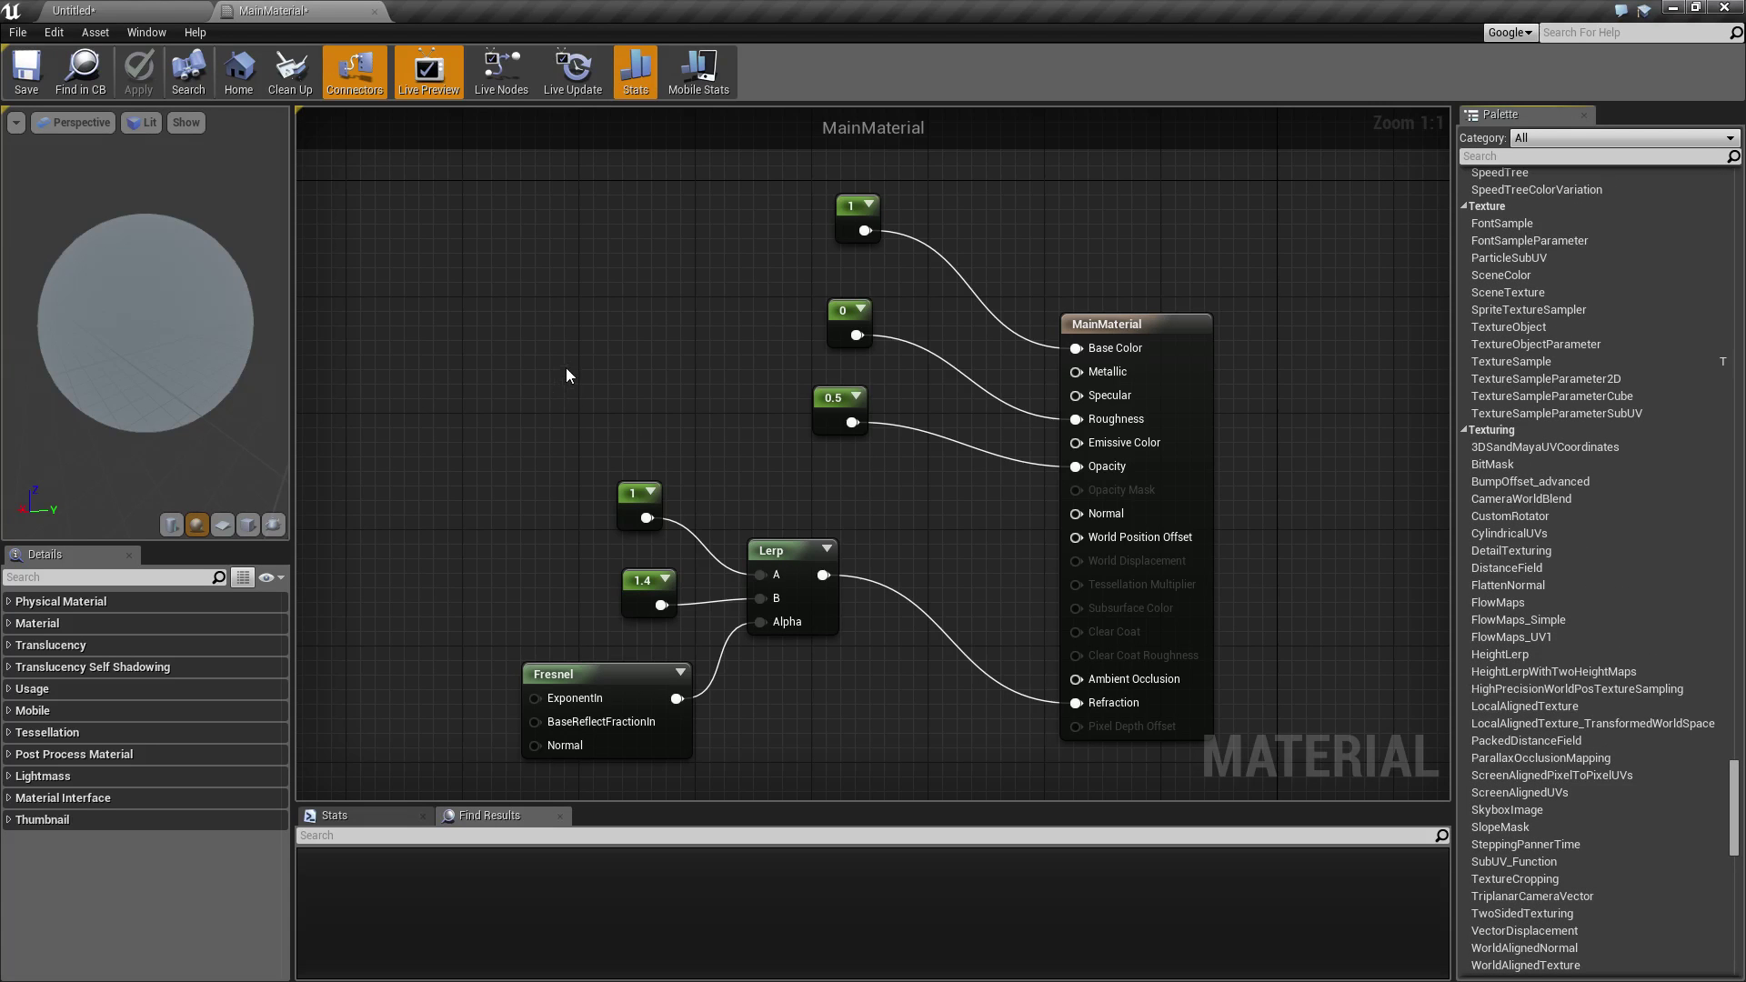
Step: Cancel the pending autosave while reviewing the MainMaterial graph
right_click_drag(567, 363, 657, 304)
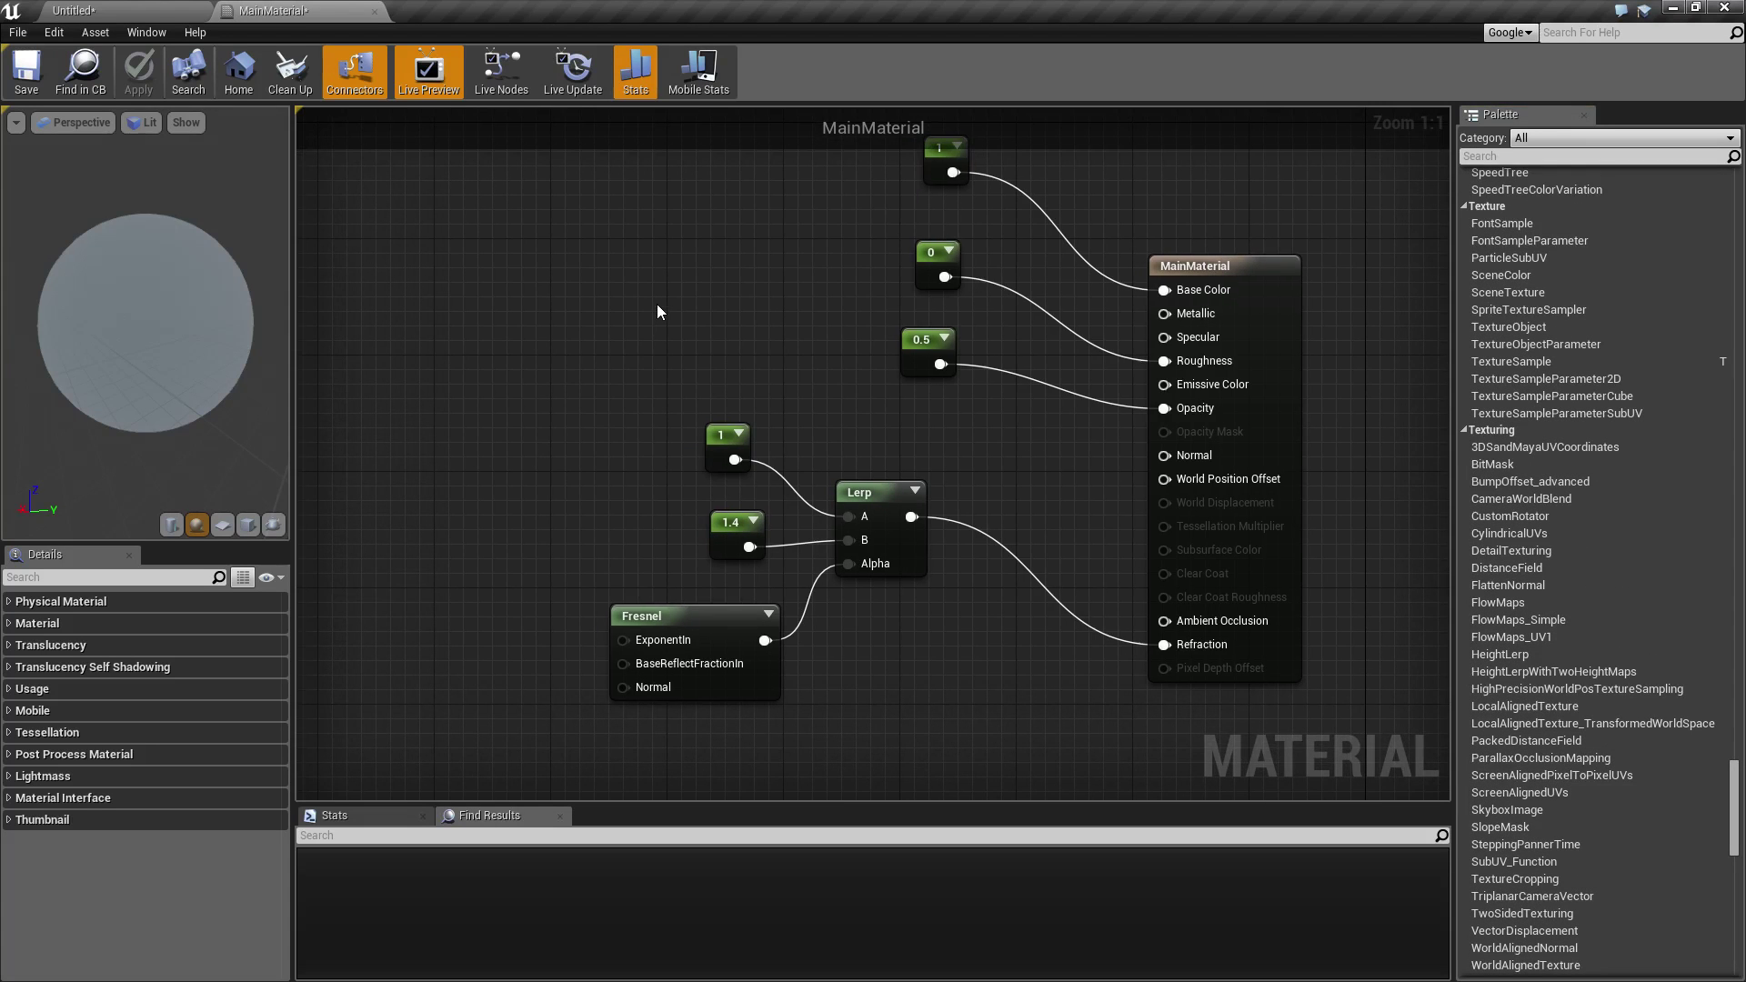
scroll(657, 305, "down", 1)
right_click_drag(718, 311, 763, 356)
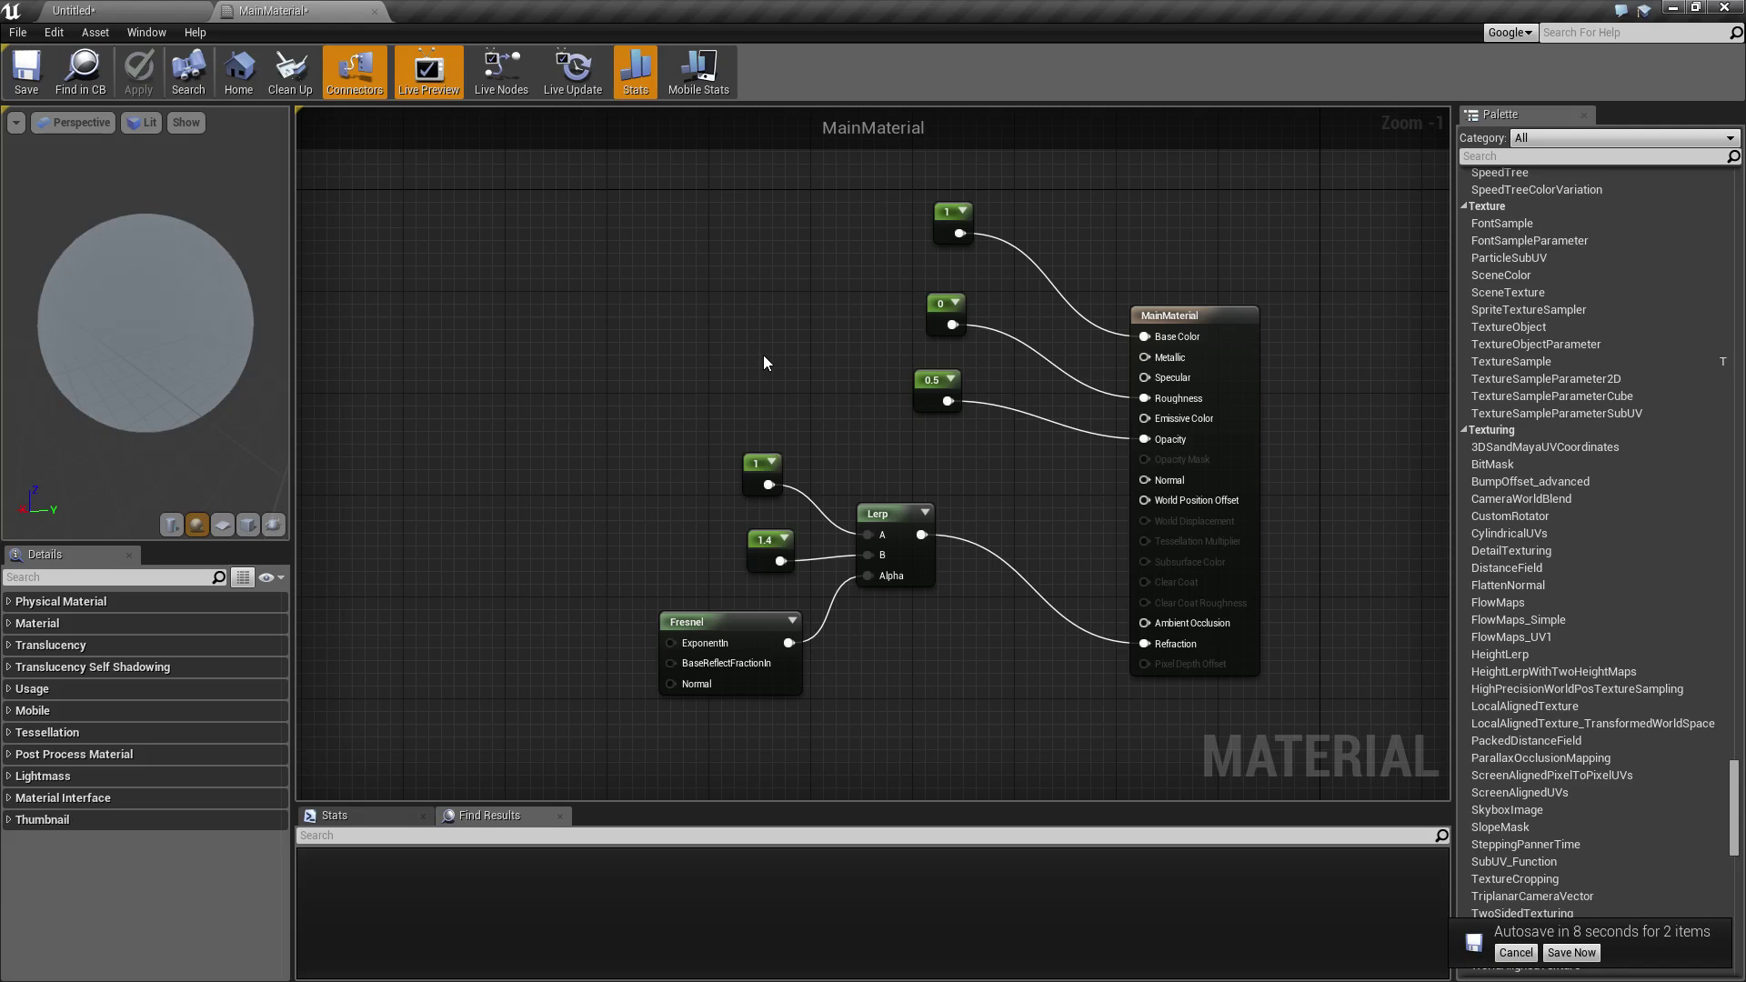
left_click(1515, 952)
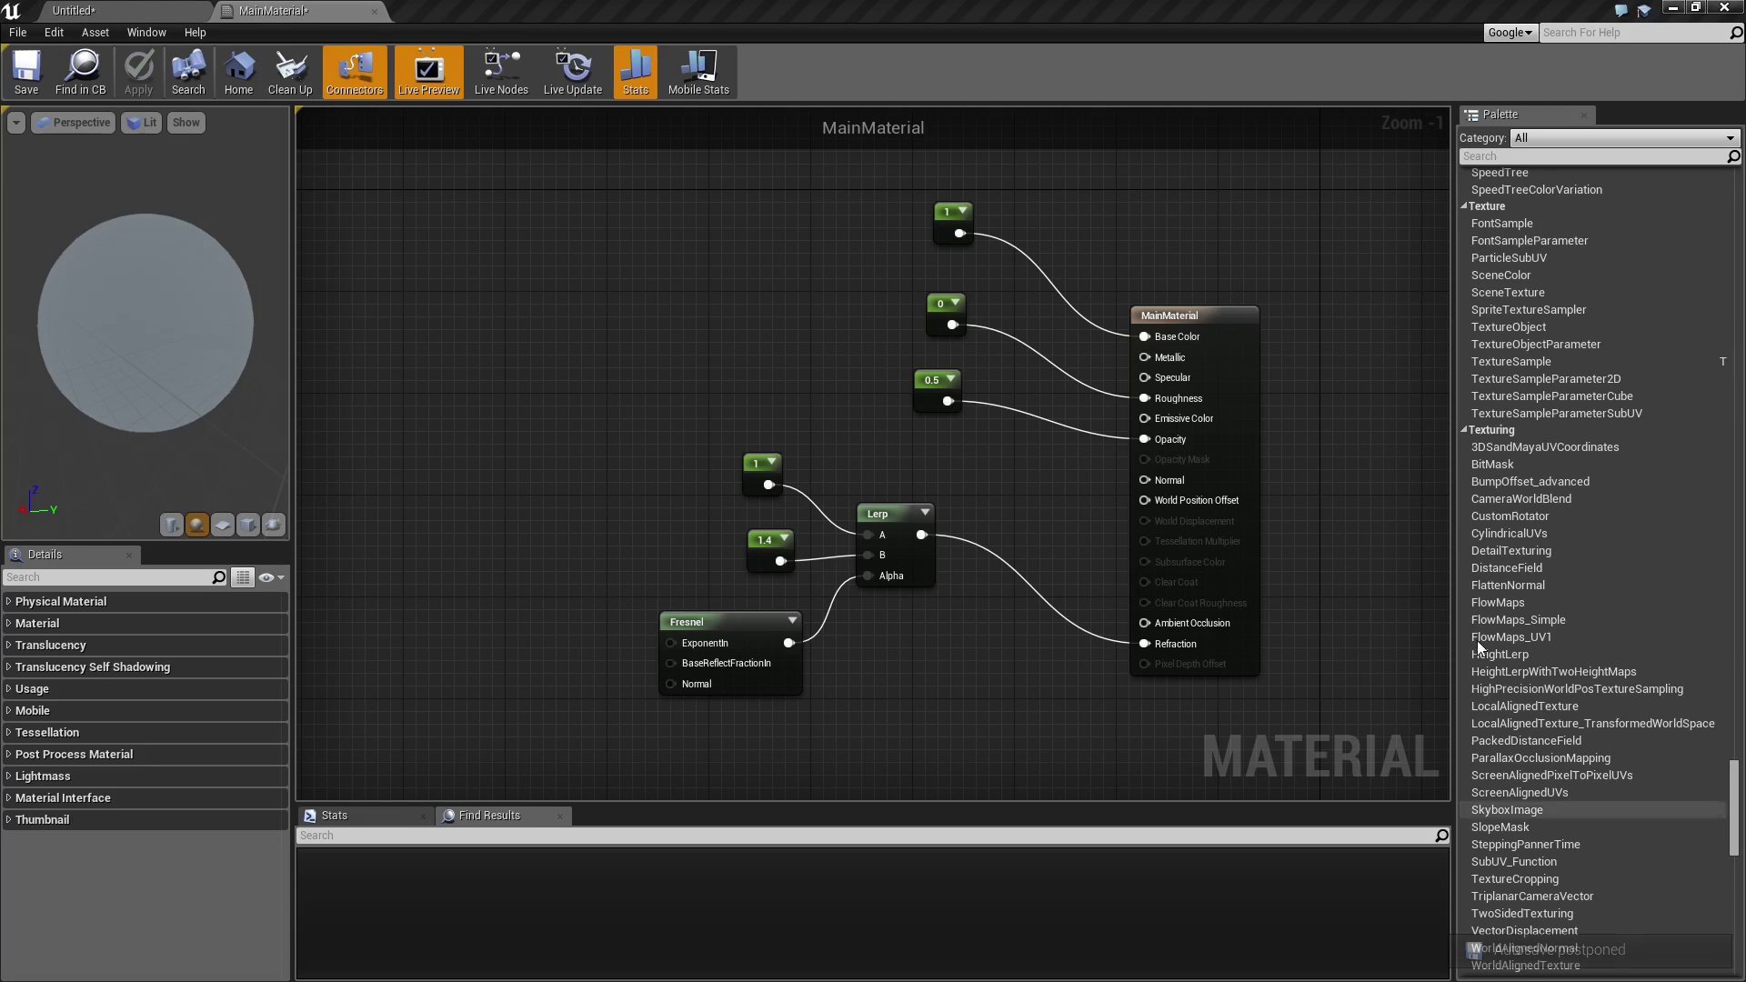
right_click_drag(674, 364, 791, 342)
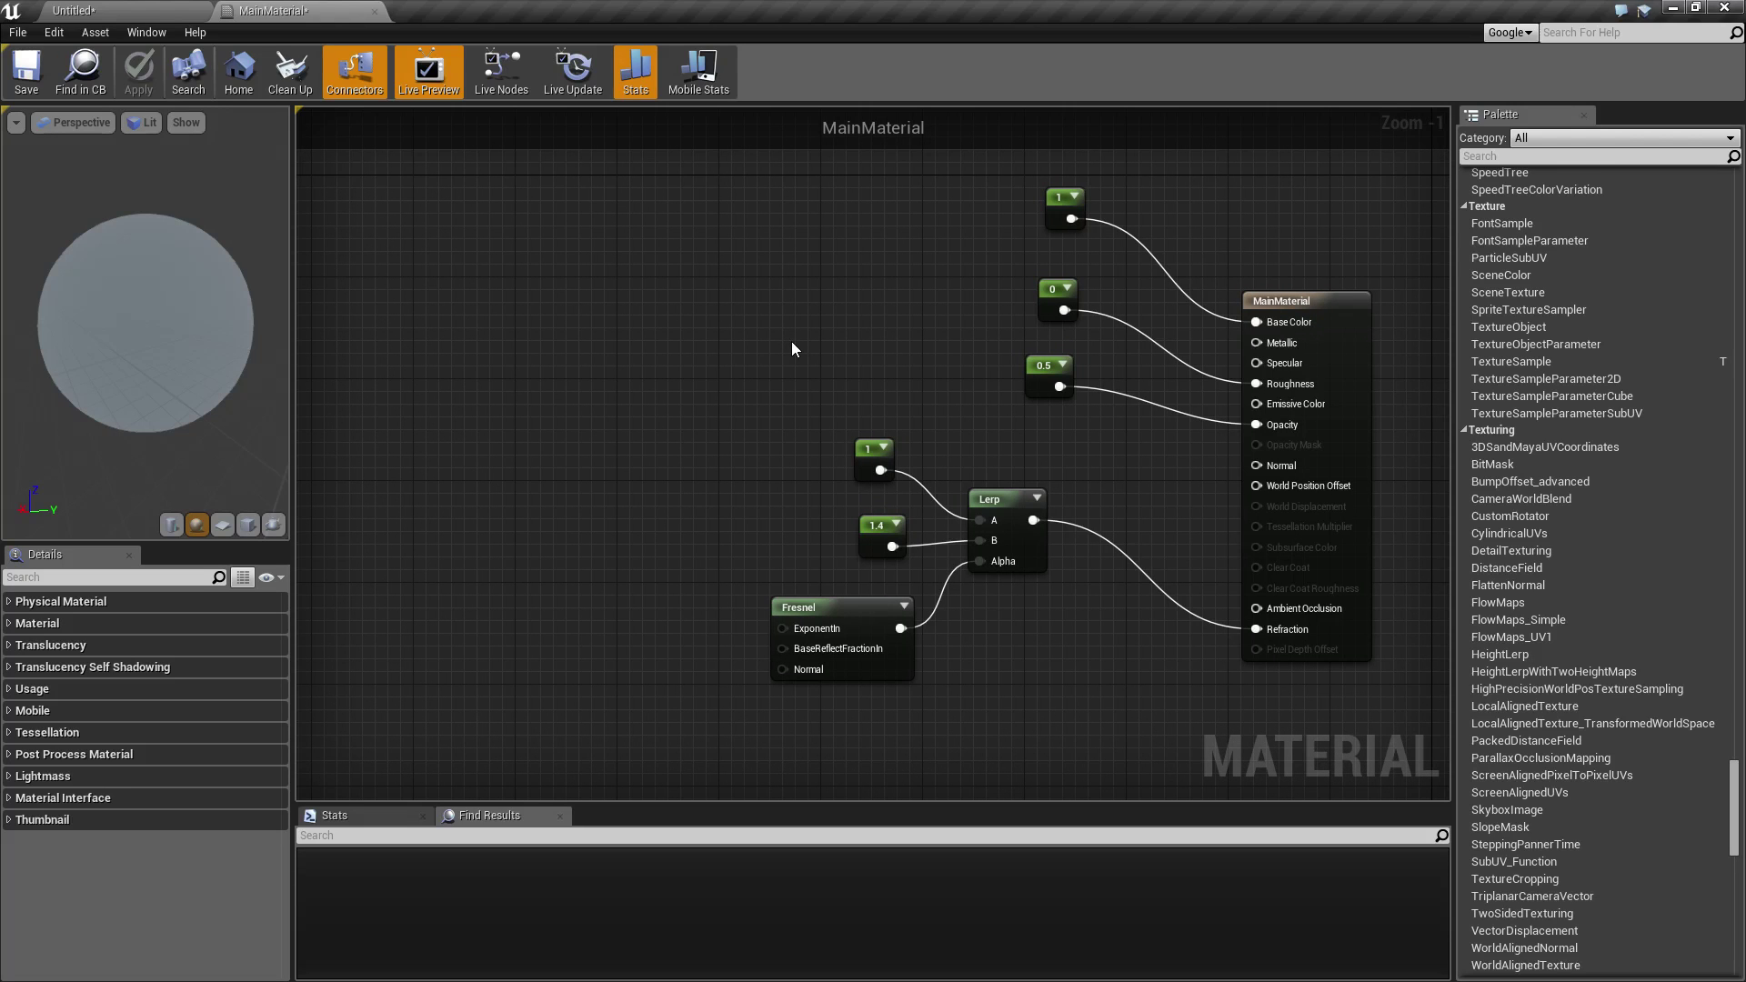